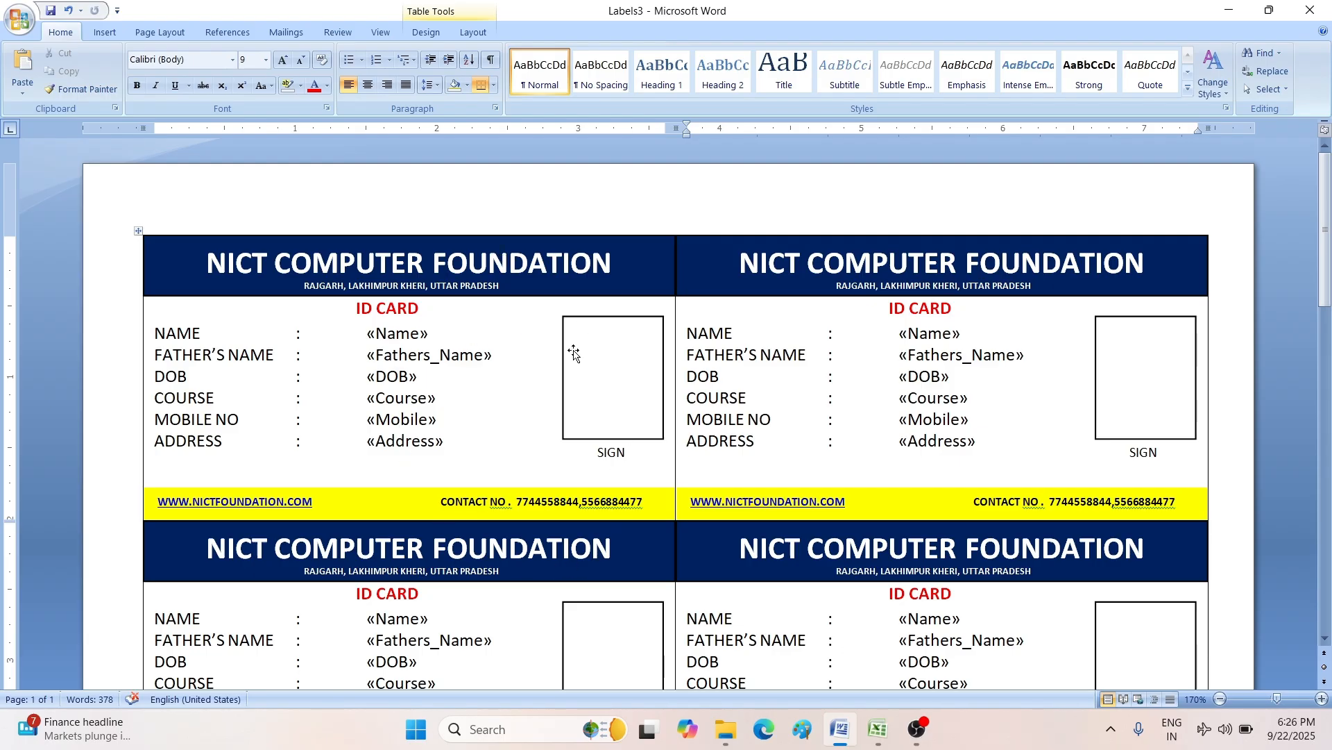
- Create a new blank document with Ctrl+N
key("ctrl+n")
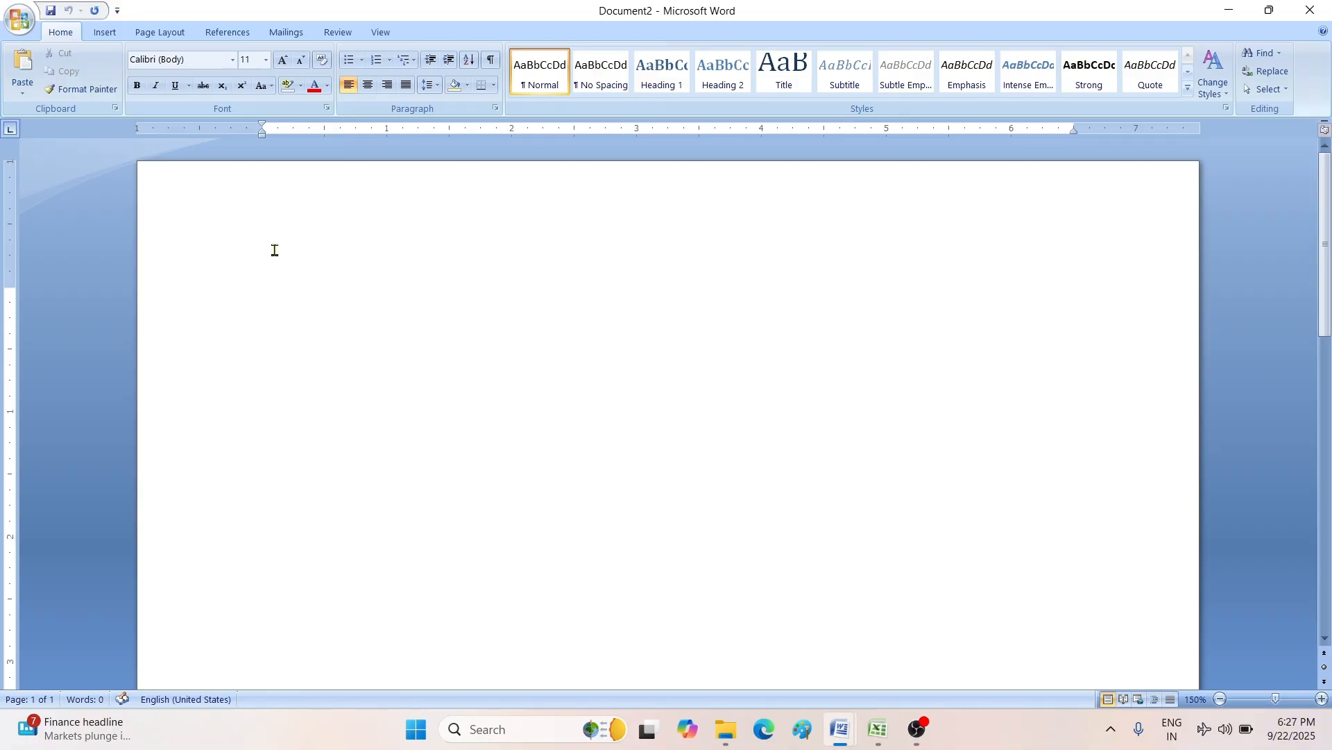
- Set the page size to A4 and apply Narrow 0.5-inch margins
left_click(165, 34)
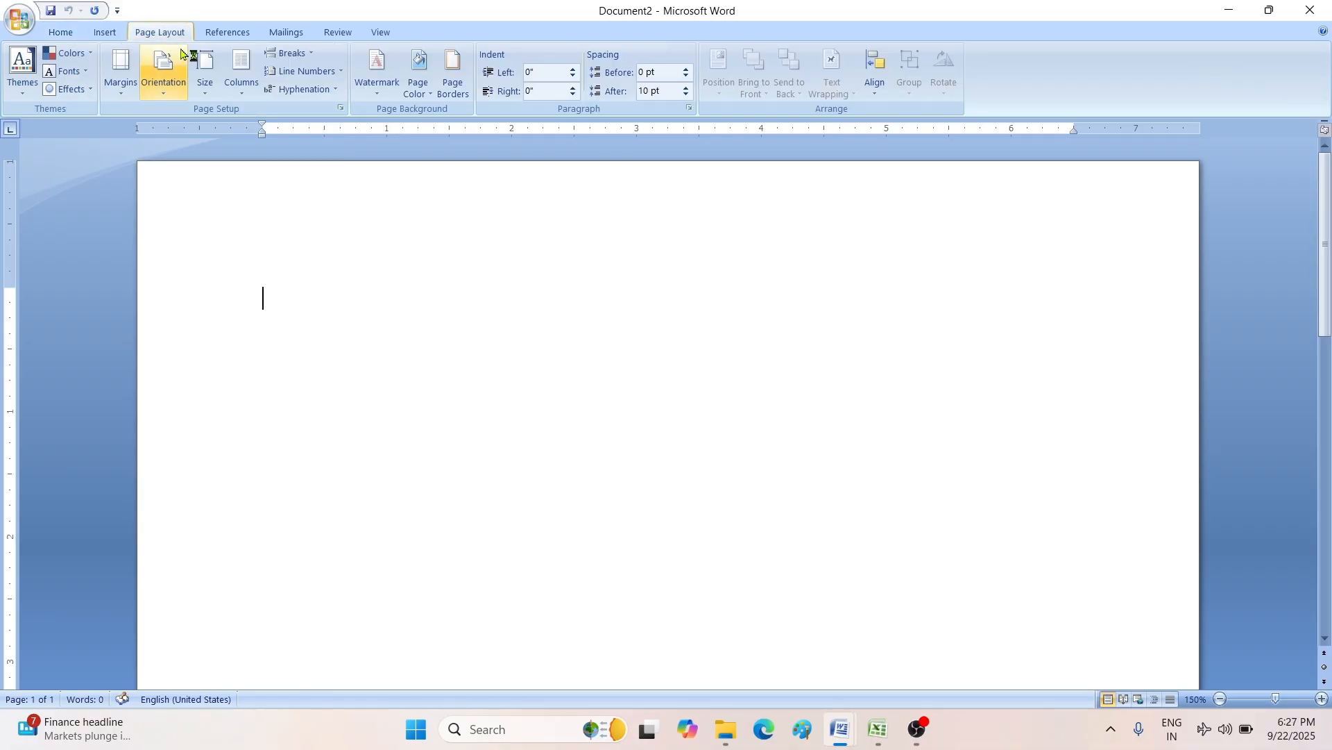
left_click(205, 90)
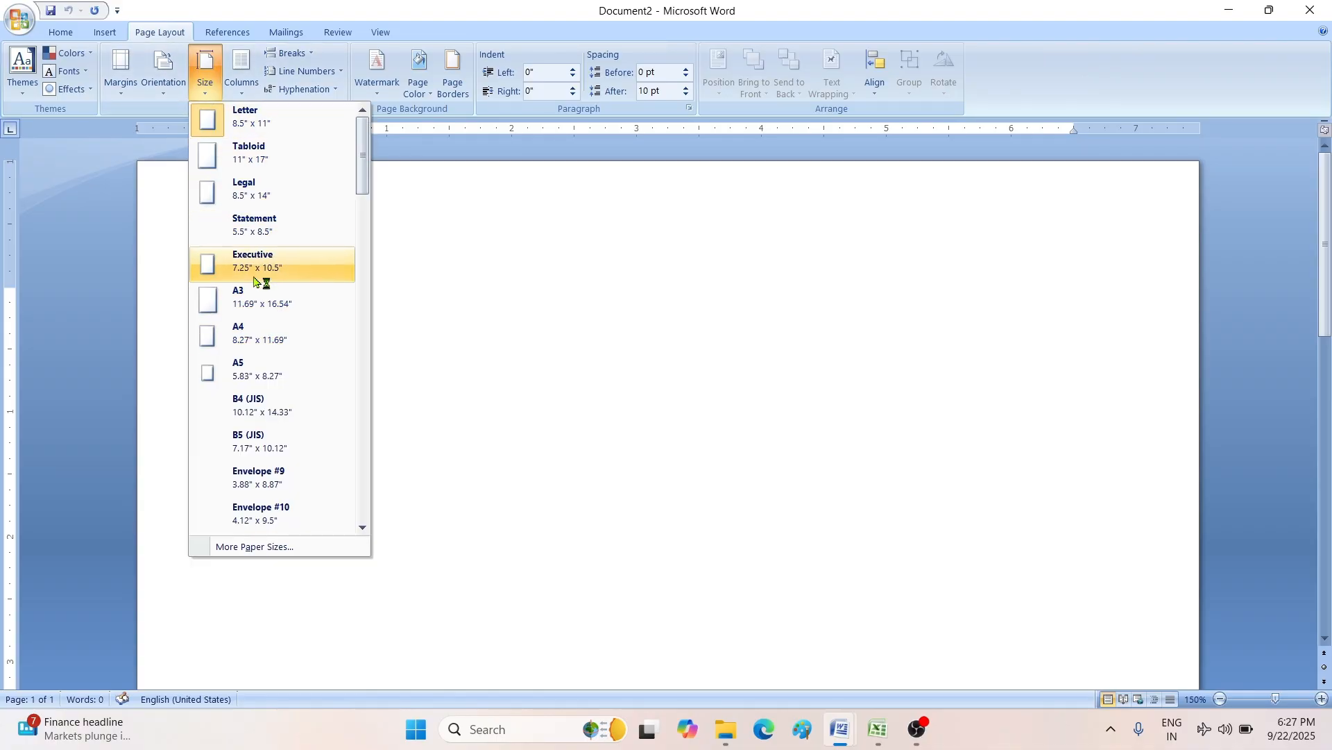
left_click(259, 336)
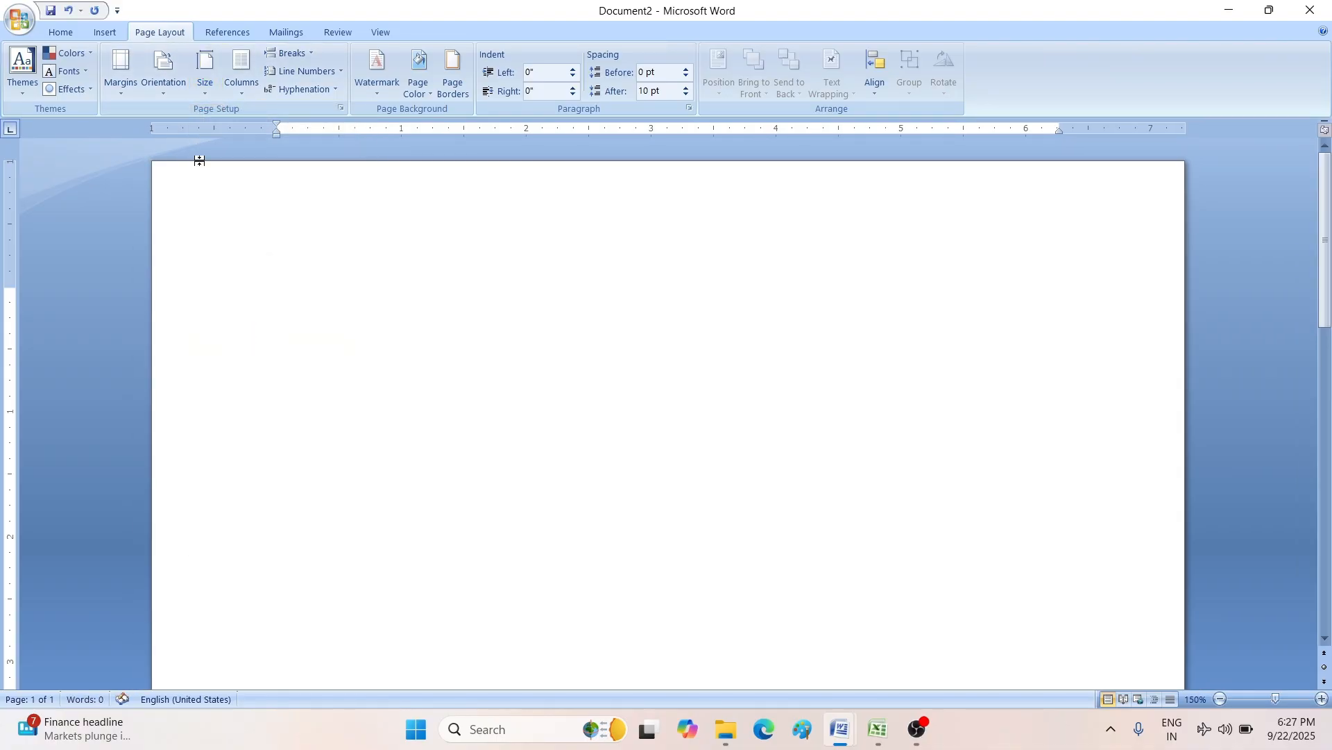
left_click(121, 94)
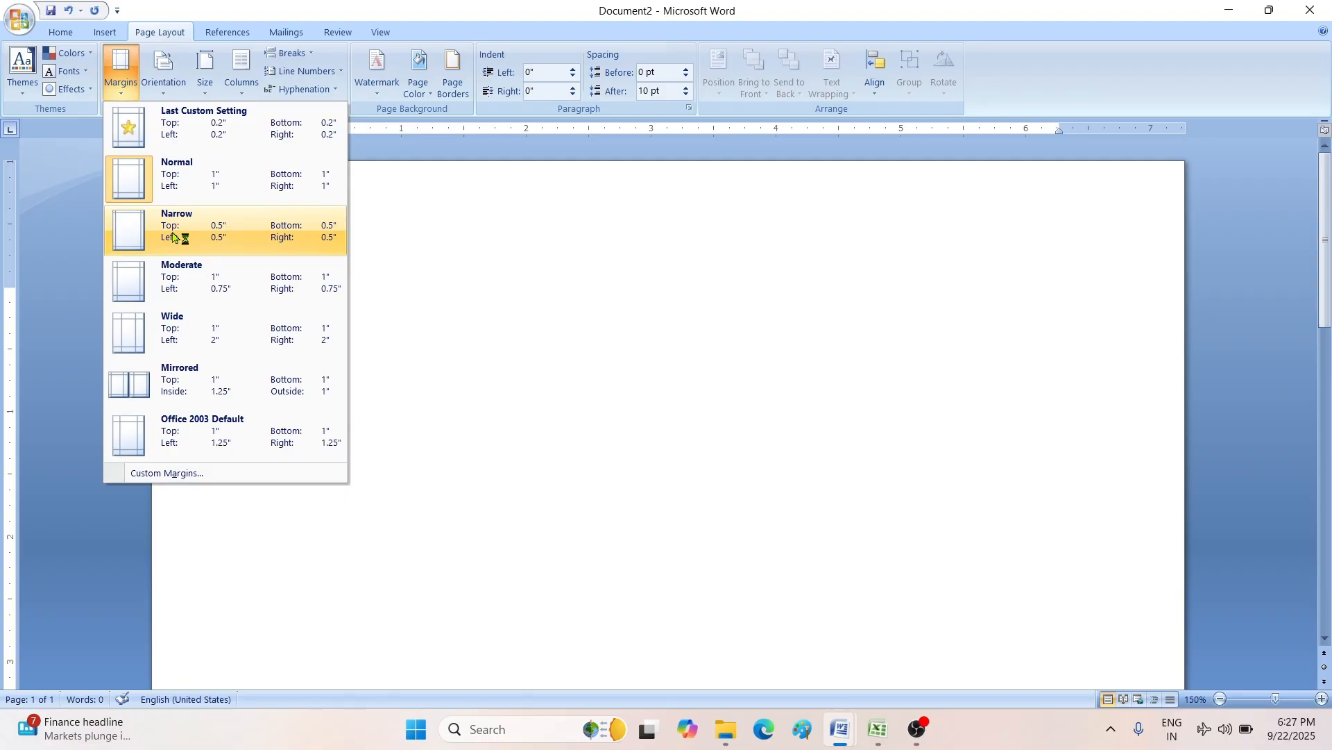
left_click(182, 236)
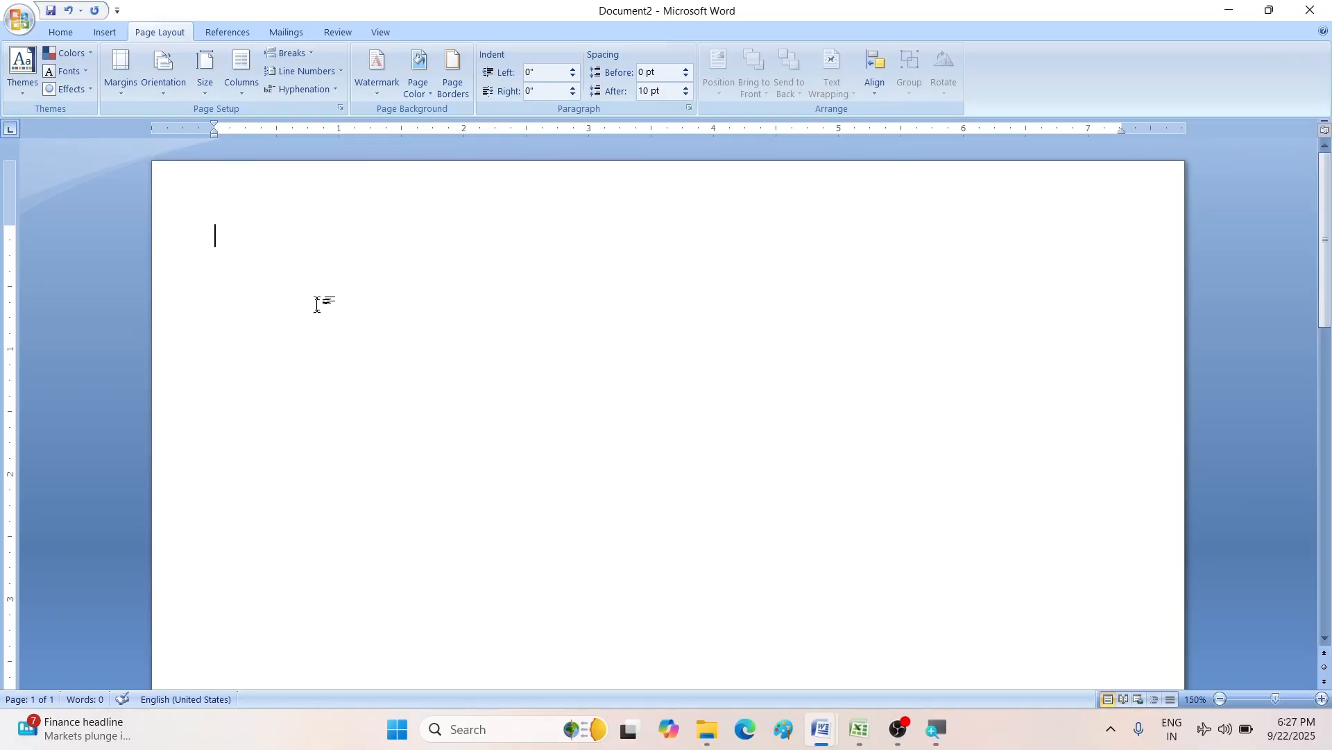
- Insert a 2×1 table and drag its bottom edge down to card height
left_click(110, 34)
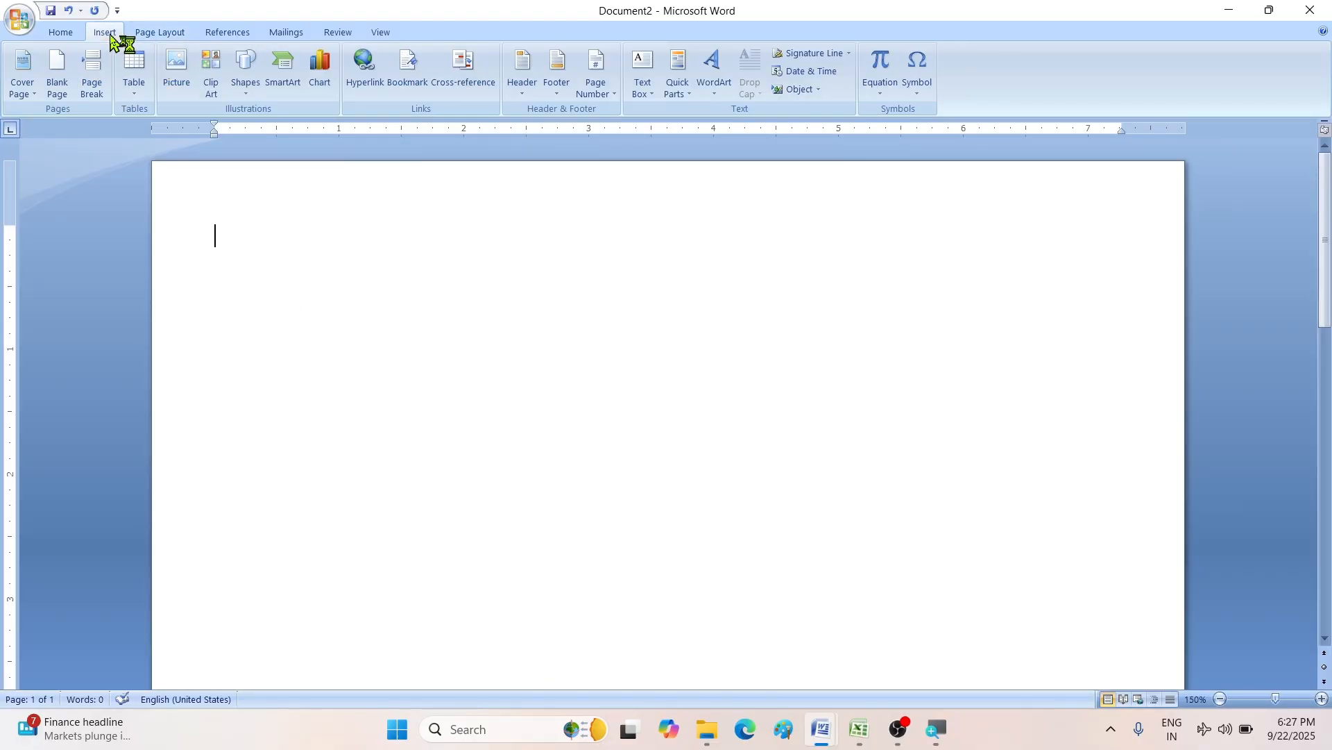
left_click(135, 98)
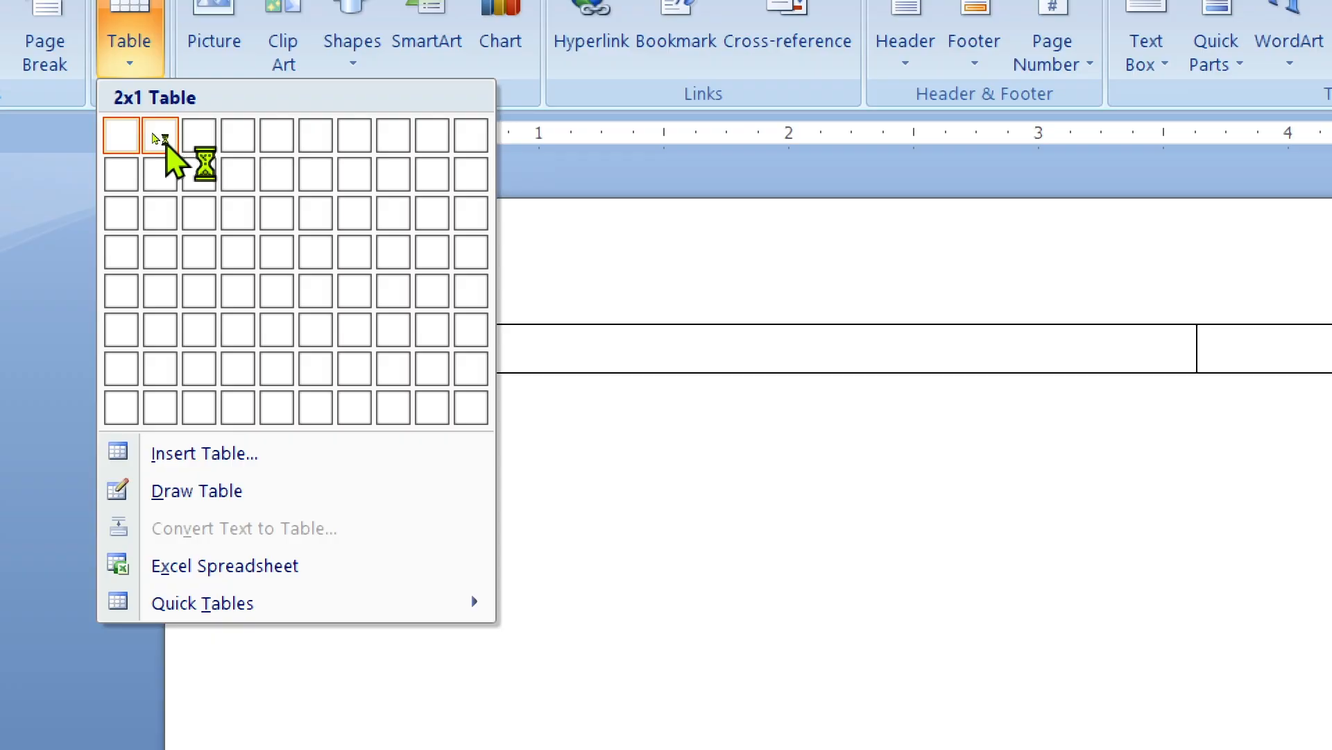
left_click(165, 144)
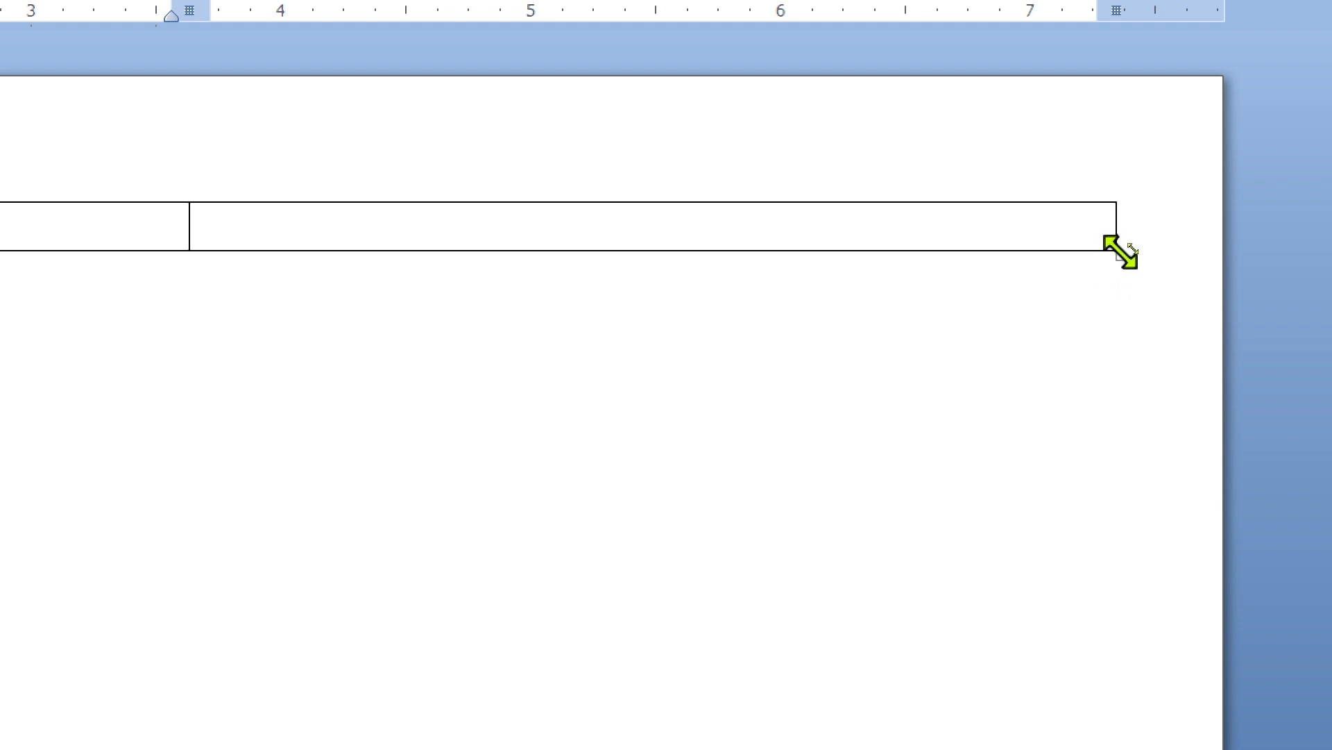
left_click_drag(1118, 255, 1123, 652)
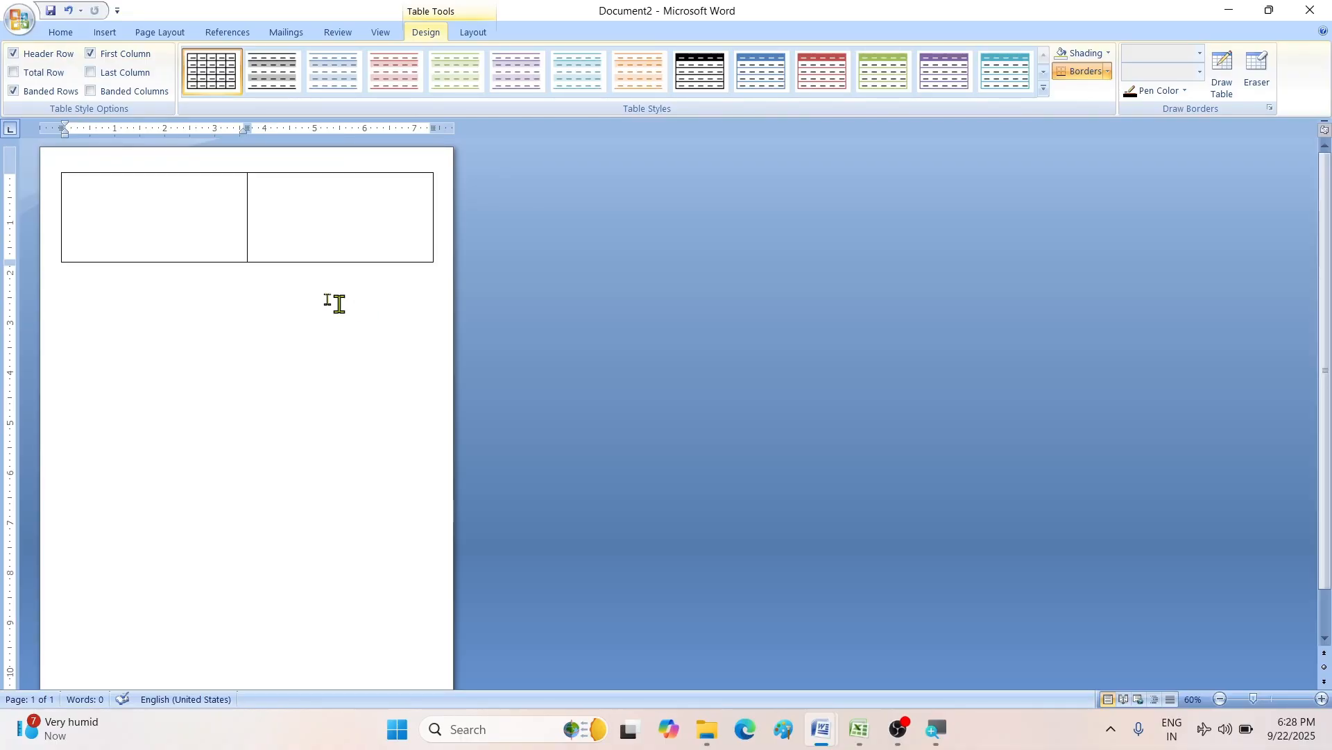
- Fine-tune the table's height with its corner resize handle
scroll(286, 271, "up", 8)
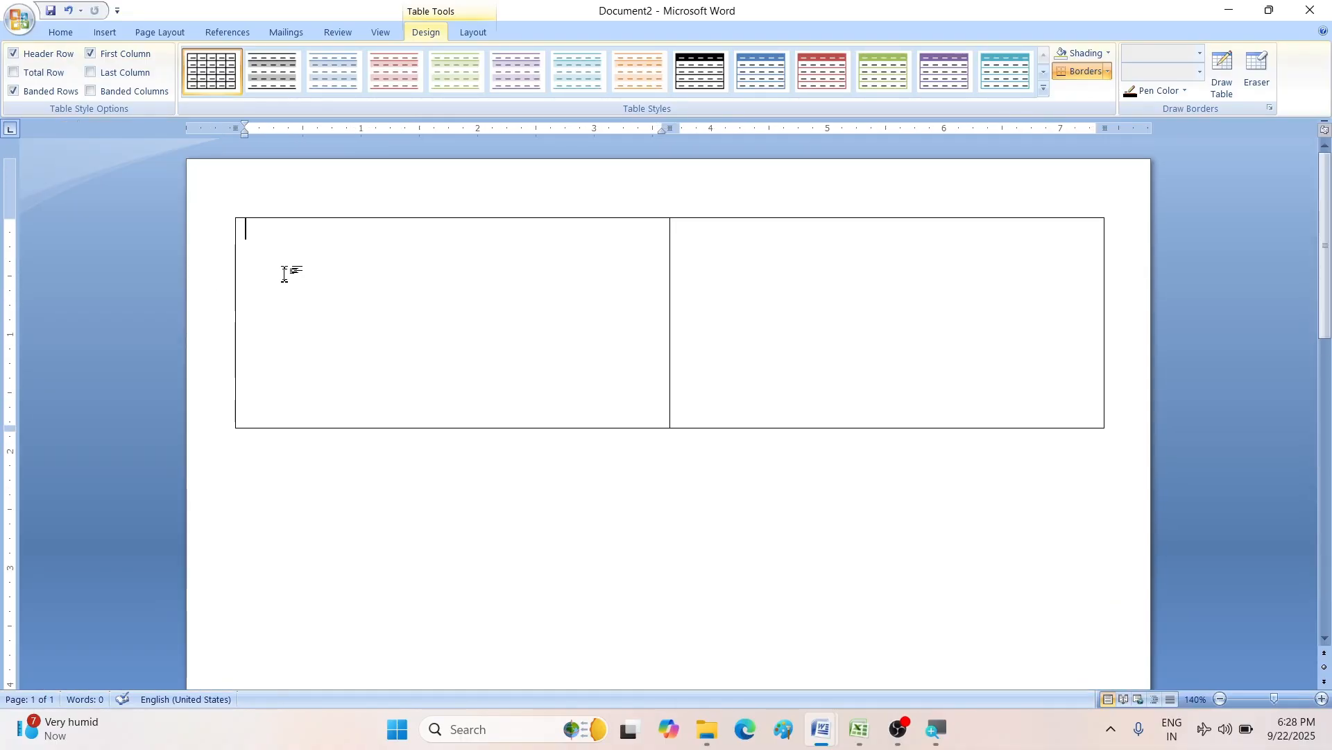
scroll(284, 275, "up", 2)
left_click(1155, 462)
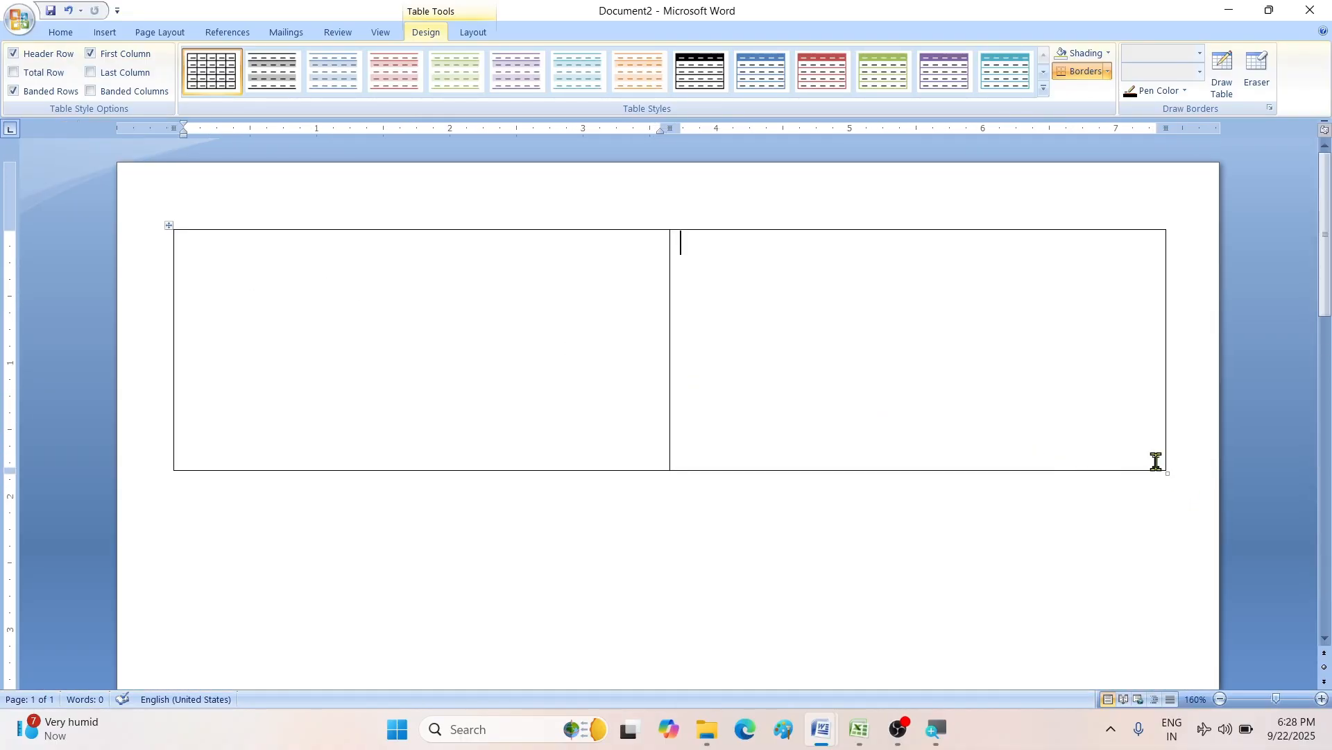
mouse_move(1172, 474)
left_mouse_down()
mouse_move(1166, 274)
mouse_move(1177, 454)
left_mouse_up()
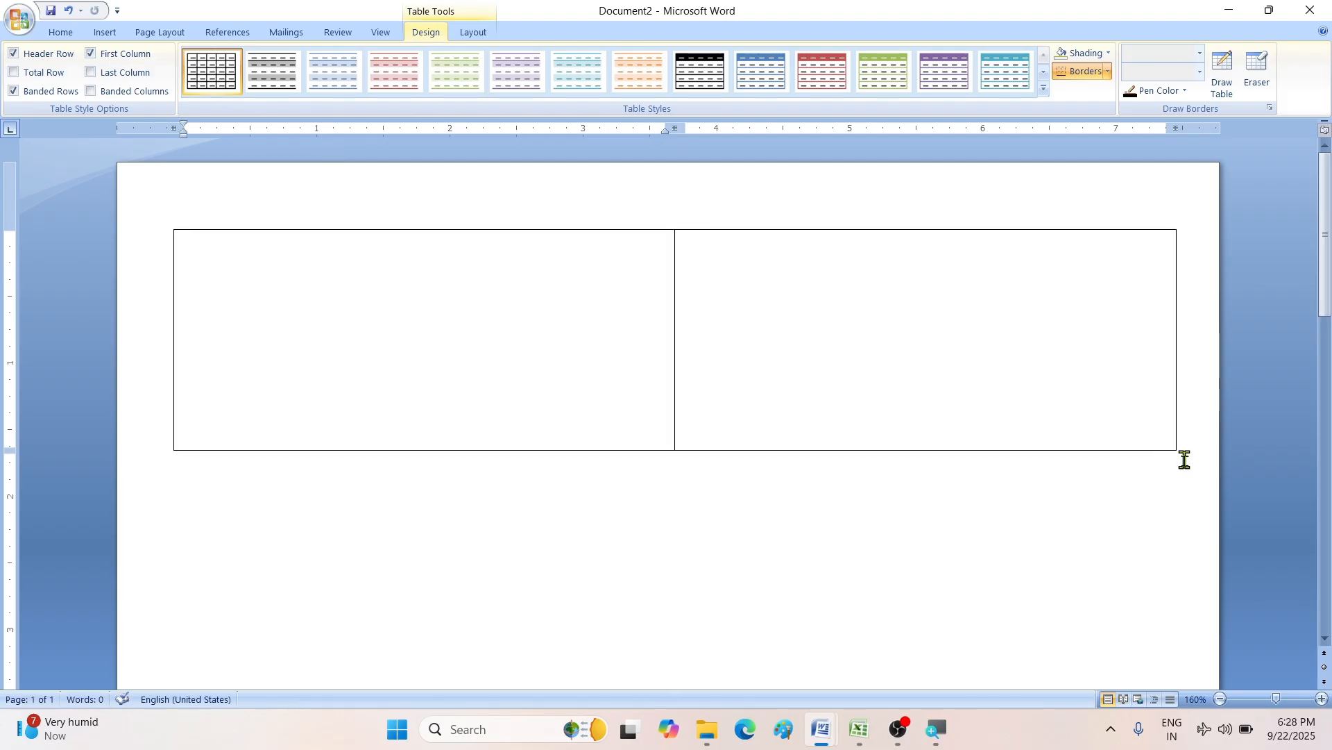
left_click_drag(1178, 452, 1178, 478)
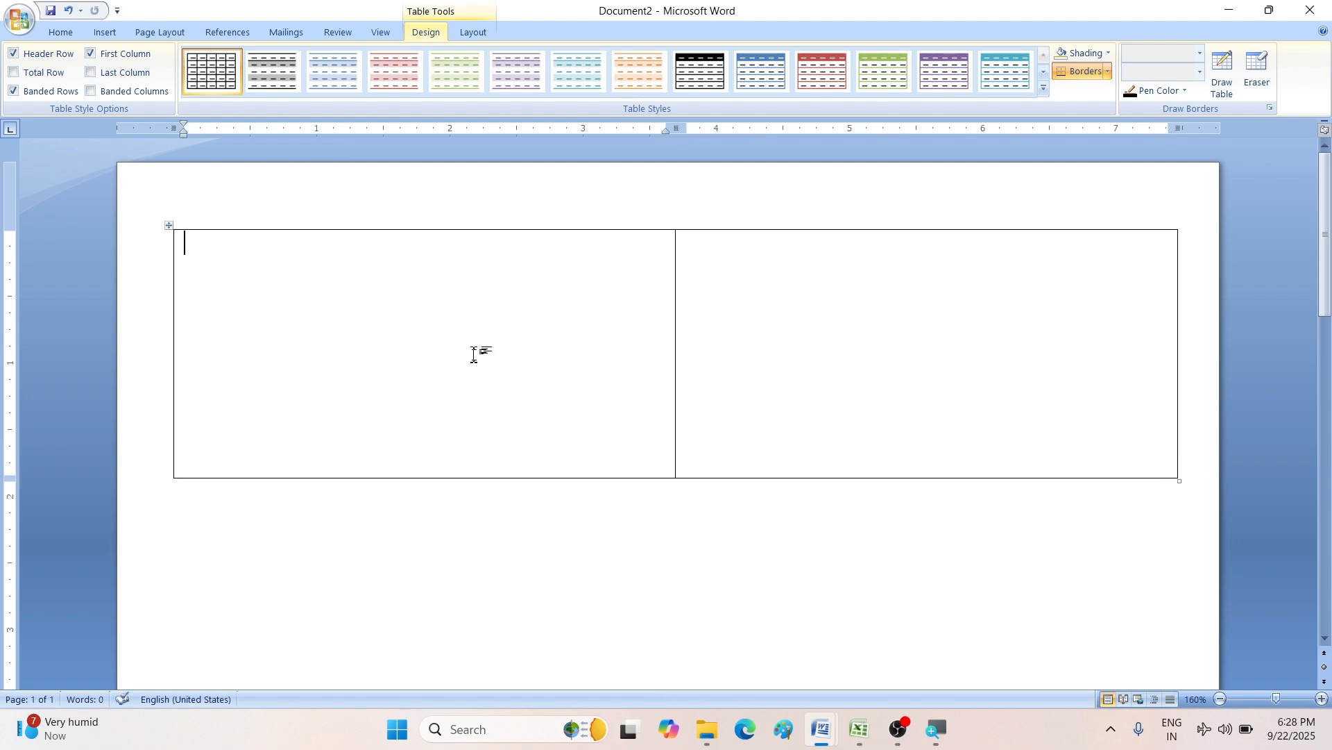
scroll(474, 355, "up", 2)
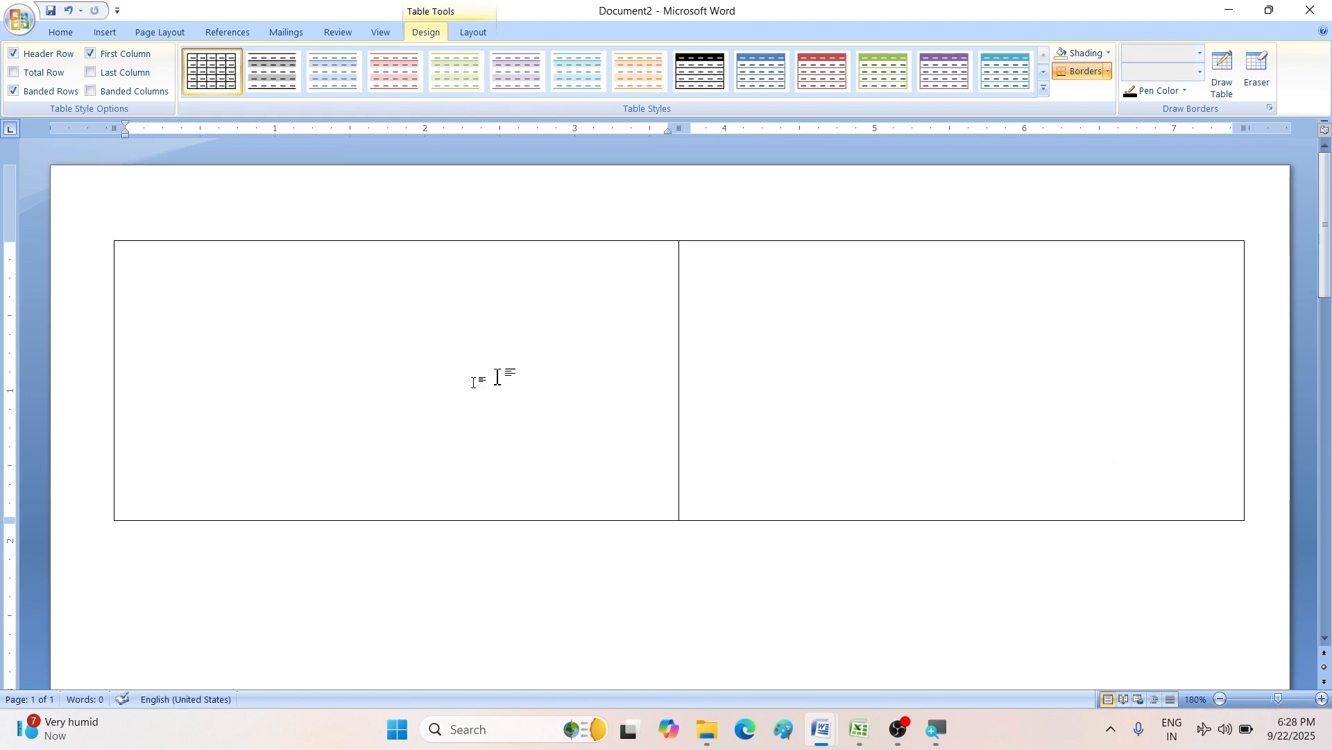
scroll(217, 290, "down", 9)
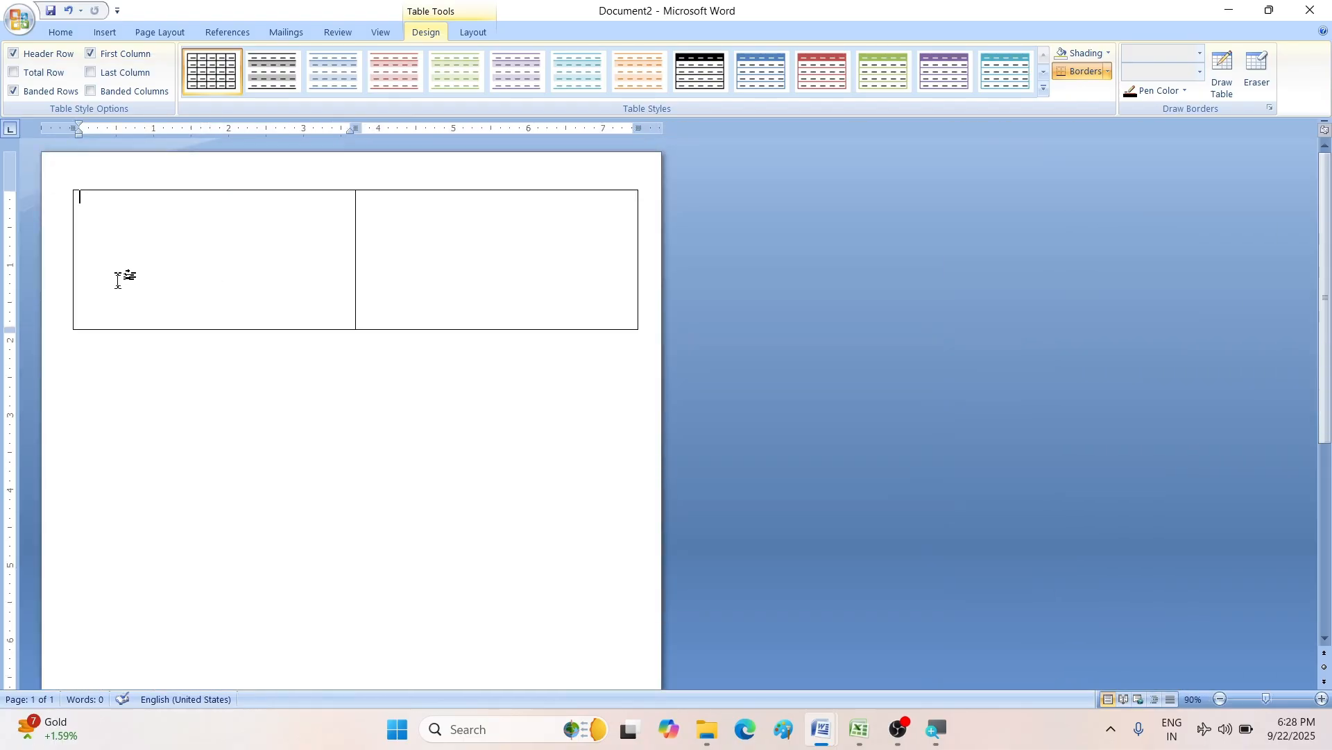
- Add rows with Tab until the table has four equal card-sized rows
key("Tab")
key("Tab")
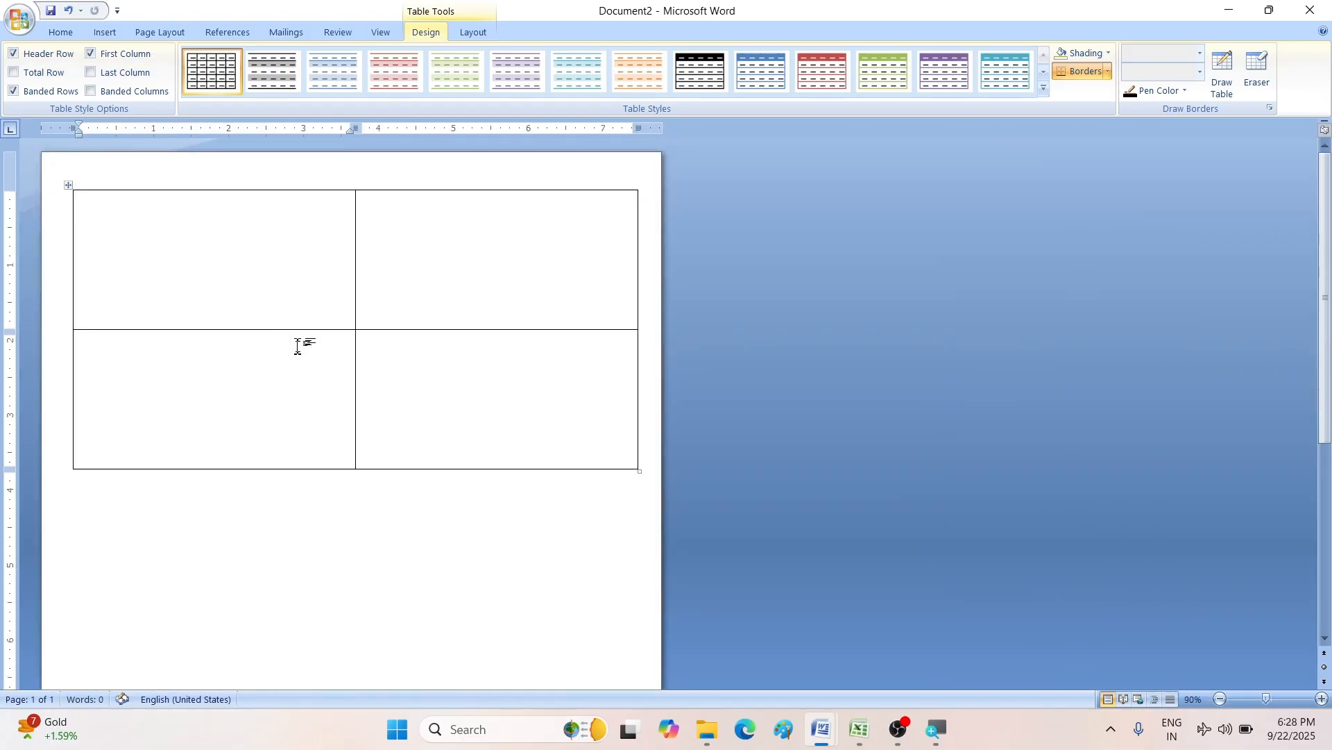
key("Tab")
key("Tab")
key("Tab")
key("Tab")
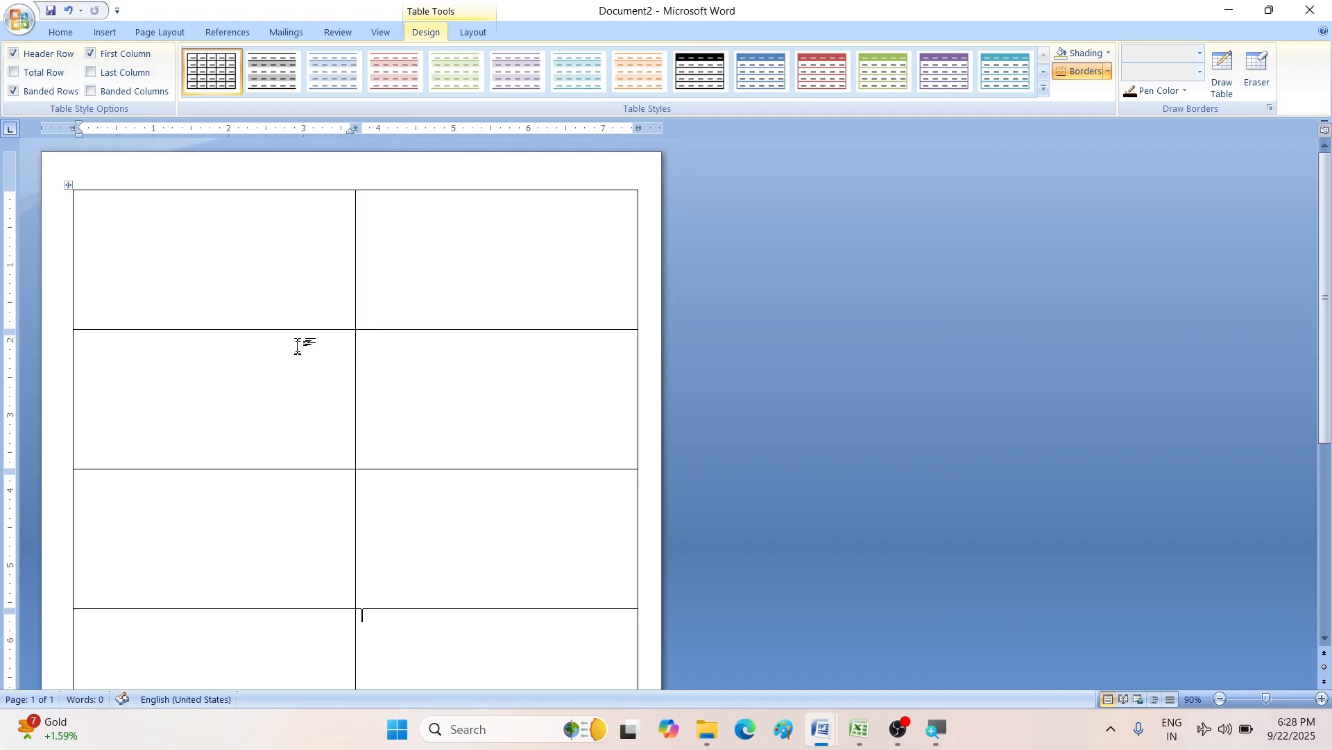
scroll(297, 345, "down", 3)
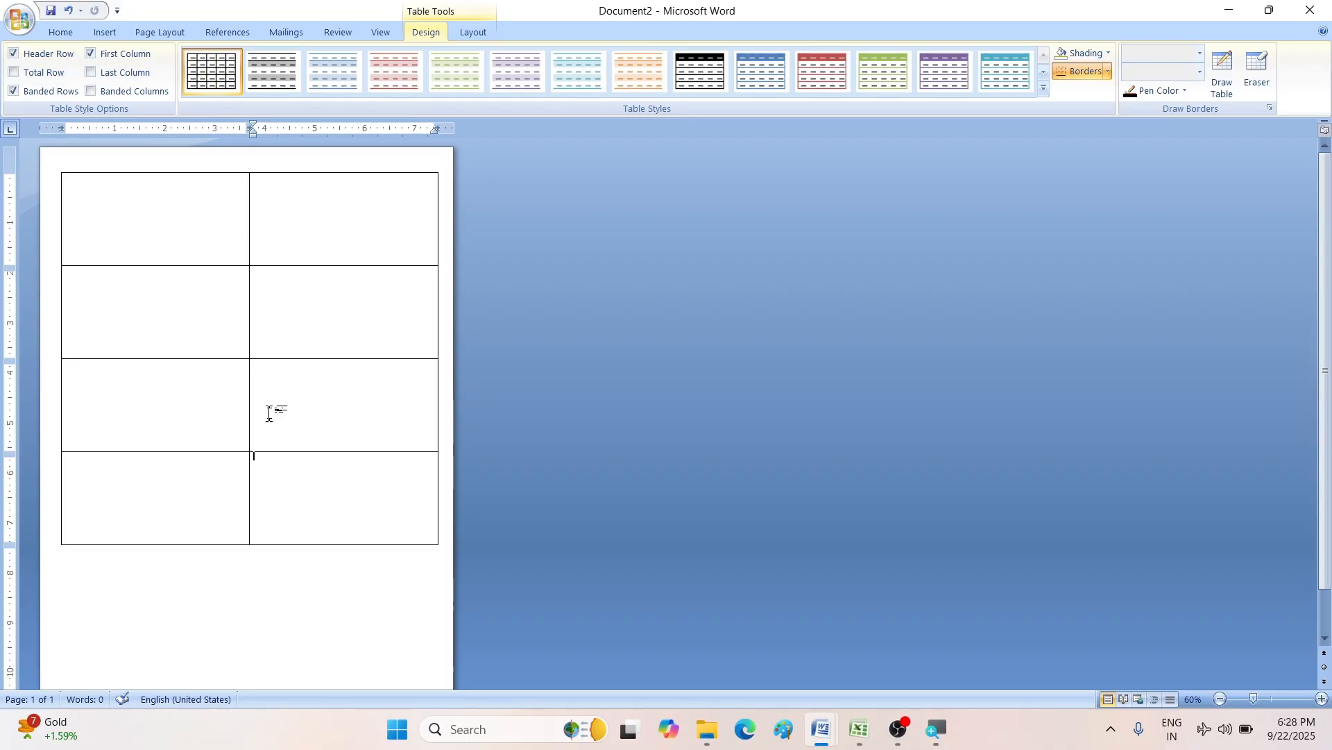
scroll(222, 381, "up", 4)
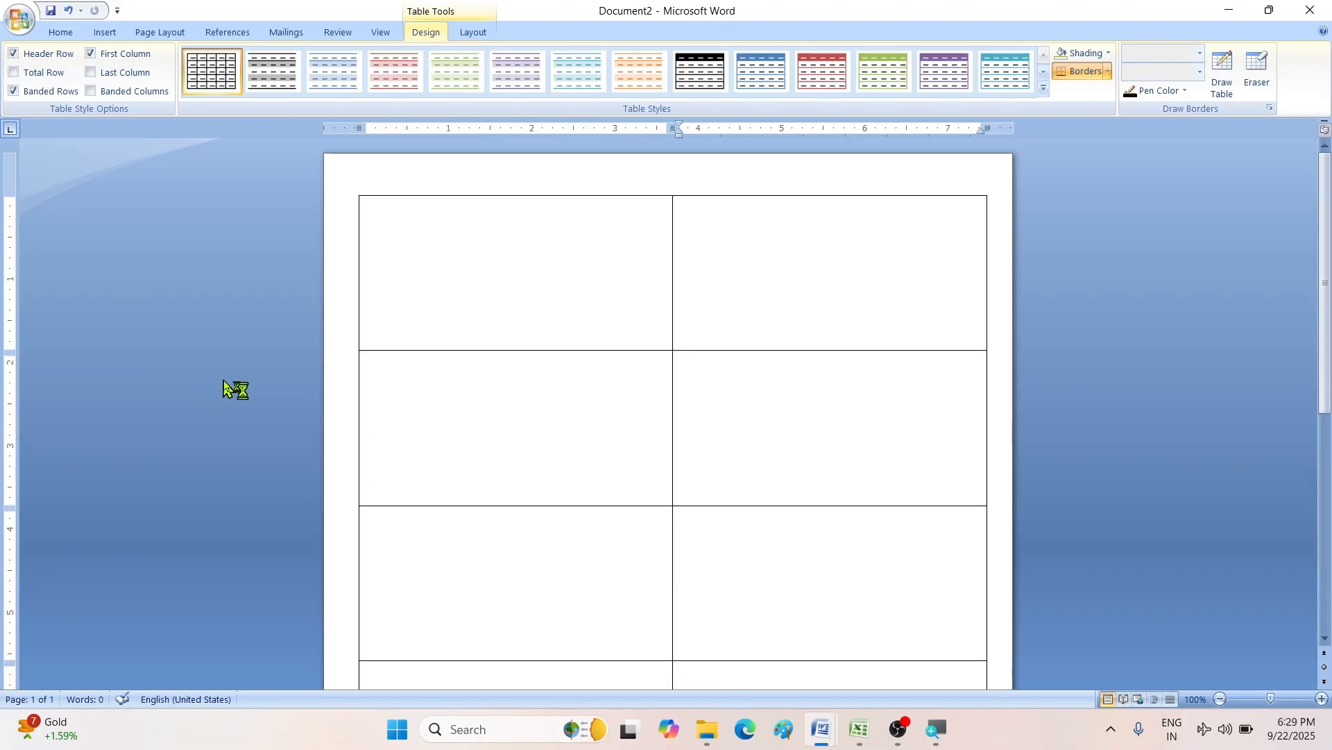
scroll(223, 389, "up", 3)
scroll(223, 391, "up", 4)
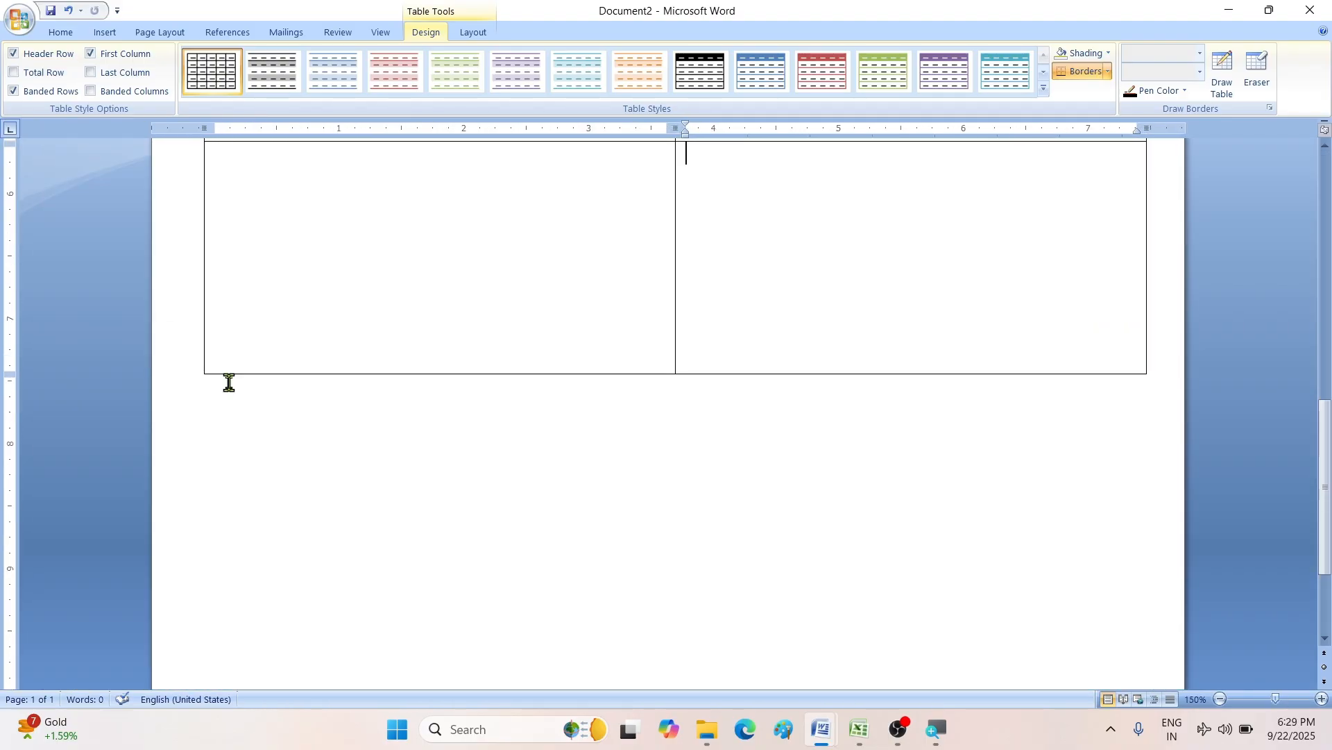
left_click_drag(1330, 489, 1330, 223)
left_click(374, 338)
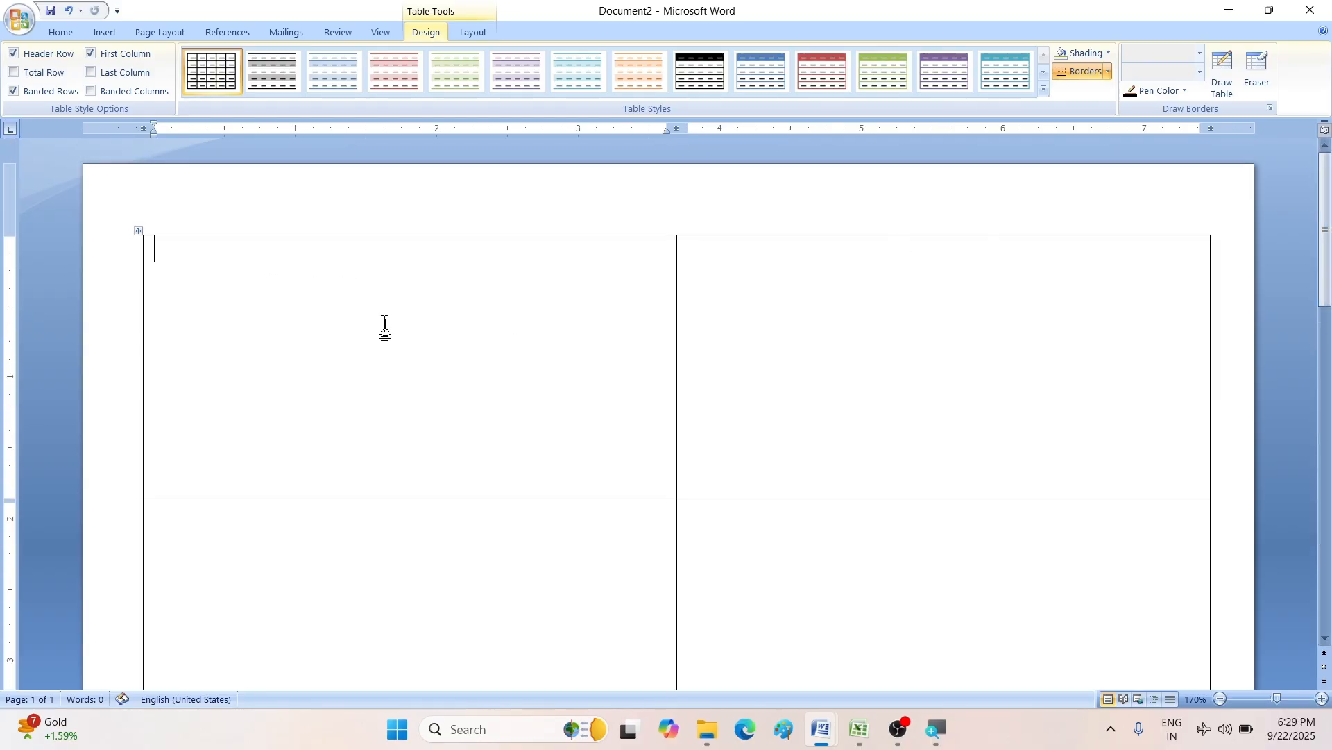
- Draw a 0.49" × 3.77" text box across the top of the first card cell
left_click(109, 33)
left_click(237, 92)
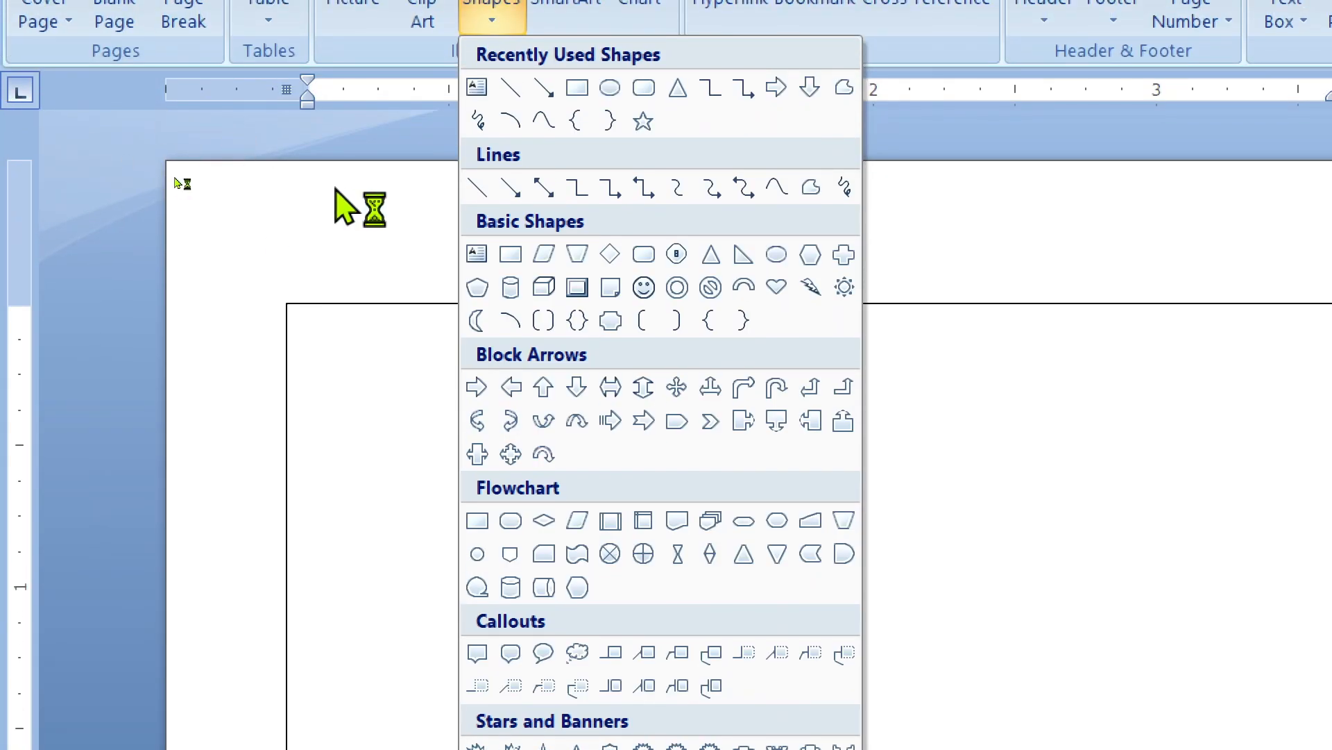
left_click(478, 88)
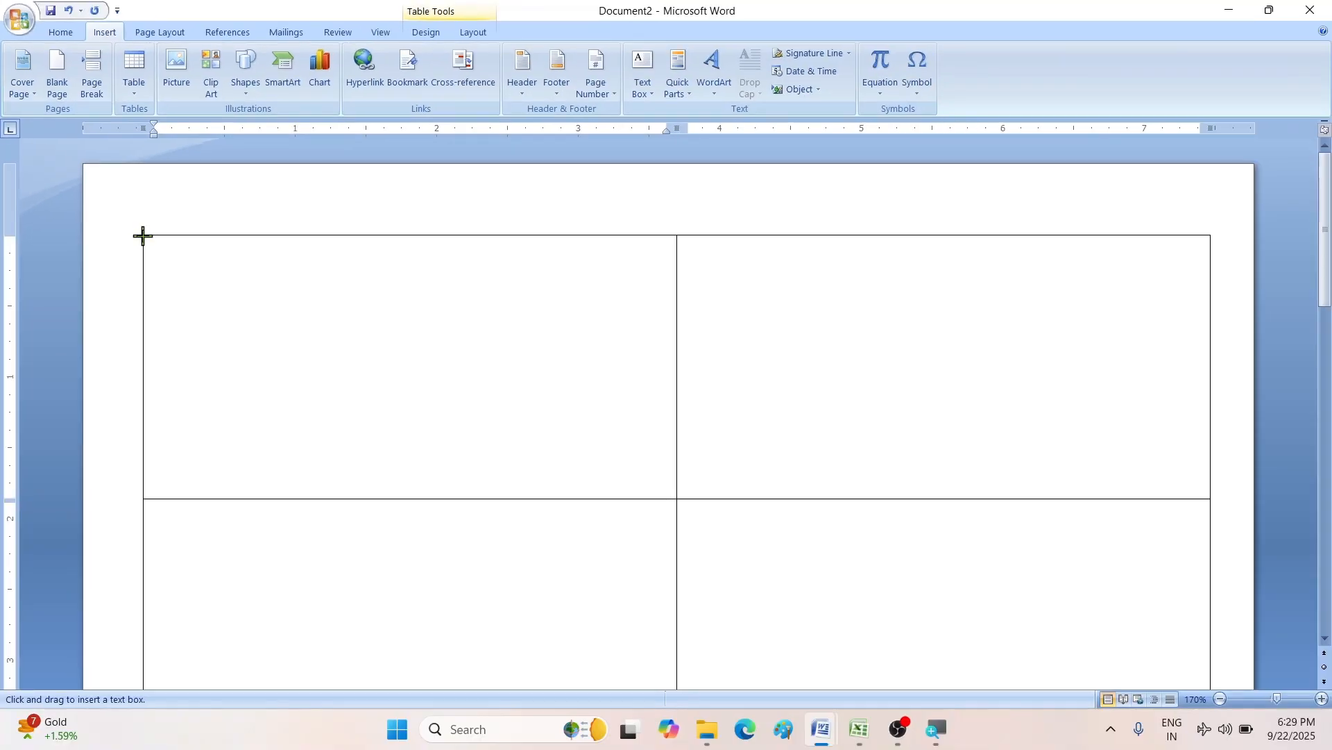
left_click_drag(143, 236, 679, 305)
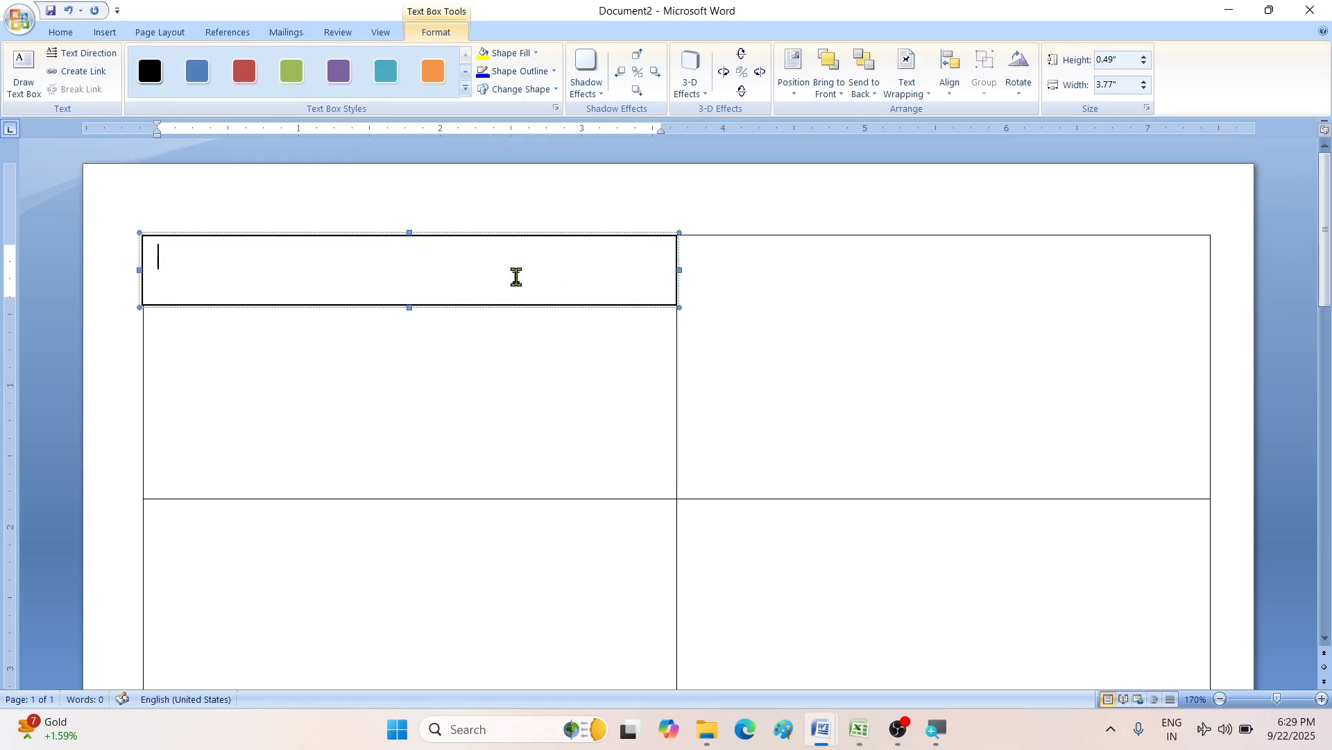
- Set 1.0 line spacing with no space after, then type the NICT COMPUTER FOUNDATION title
left_click(61, 33)
left_click(431, 89)
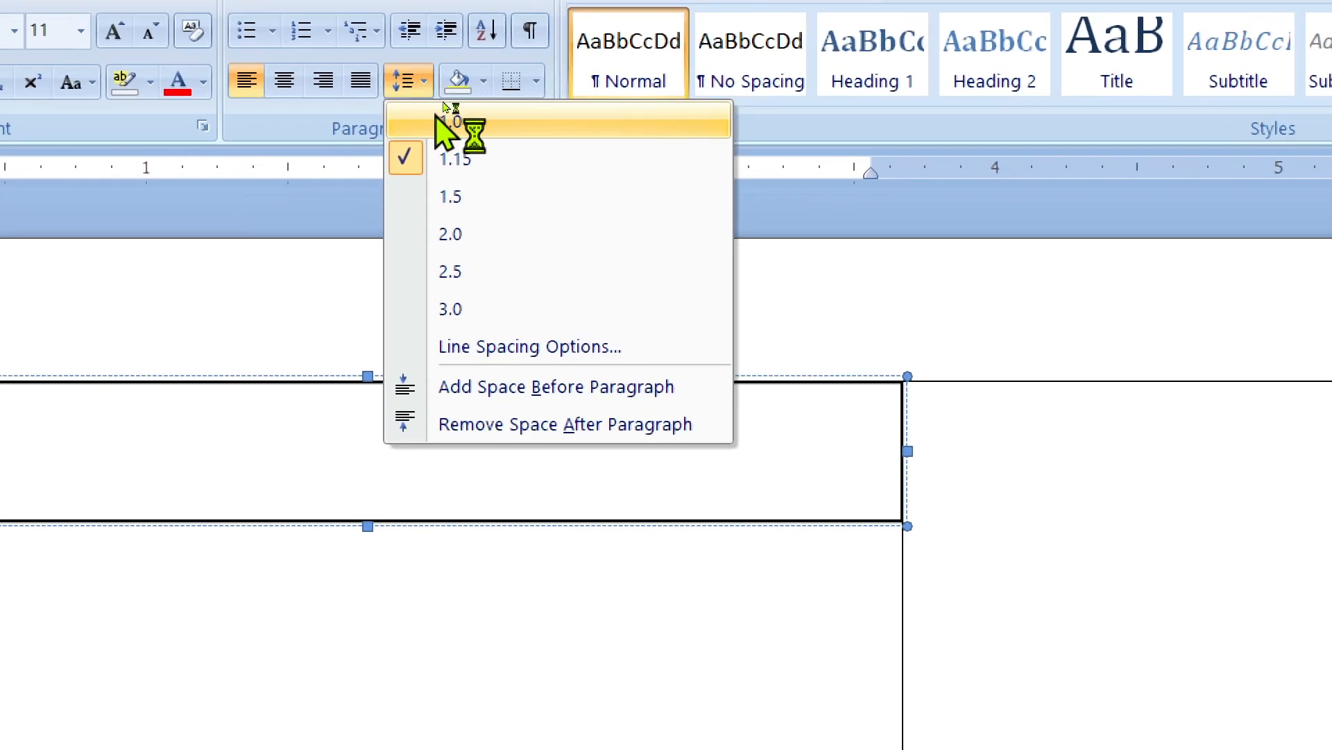
left_click(450, 121)
left_click(403, 82)
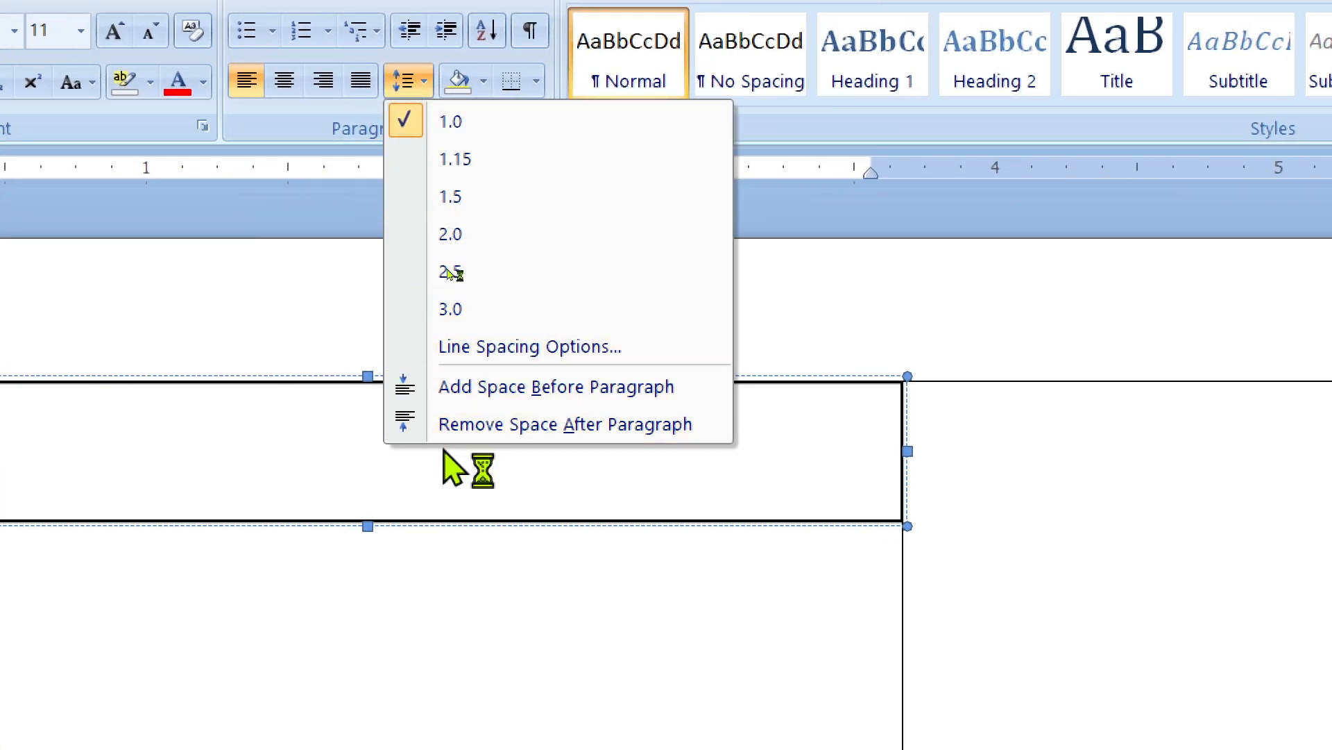
left_click(616, 425)
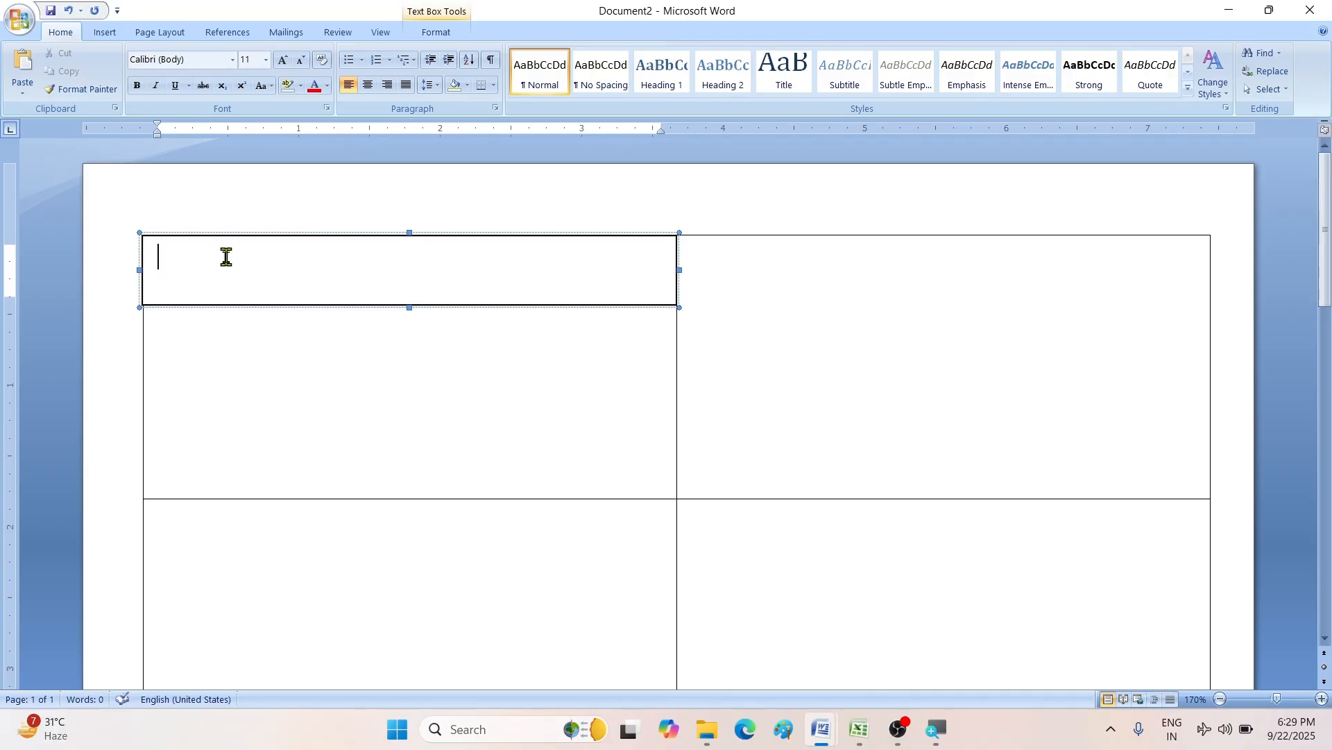
type("ni")
key("BackSpace")
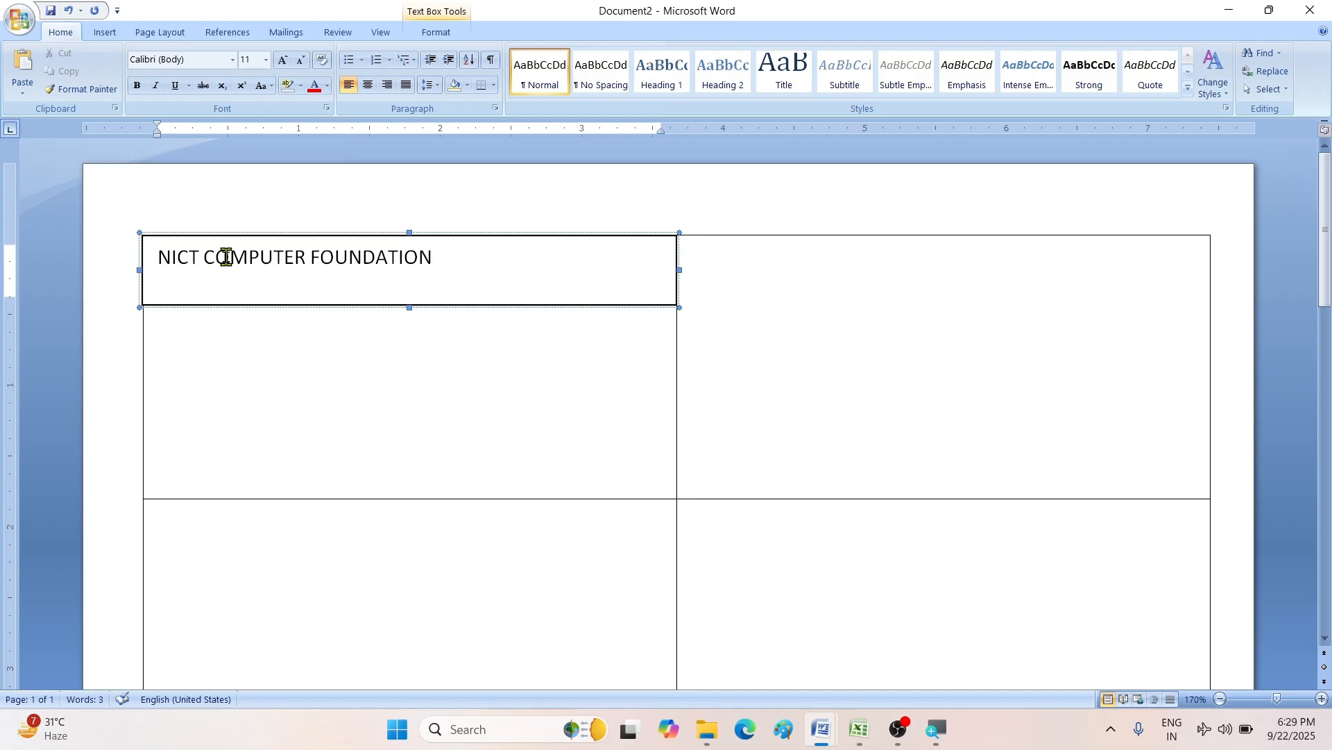
- Make the title bold, enlarge it to 18 pt, and centre it
key("ctrl+a")
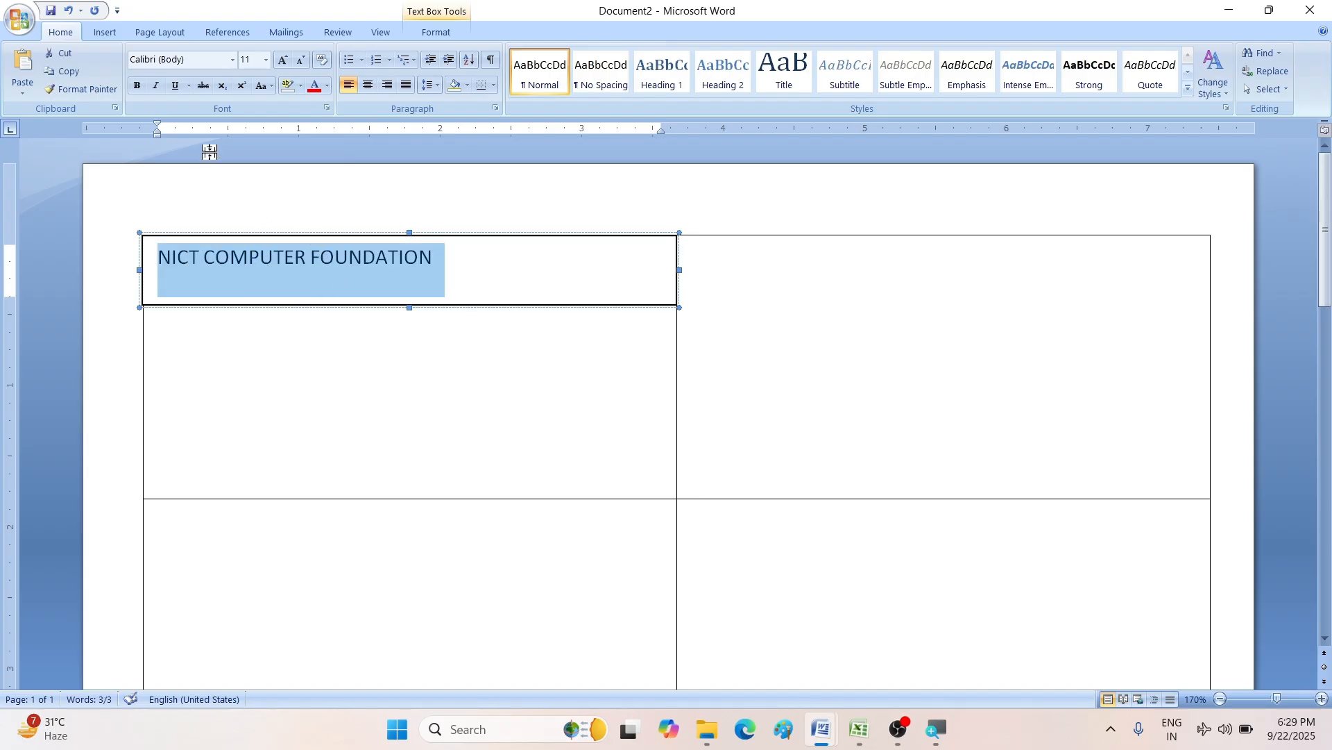
left_click(136, 85)
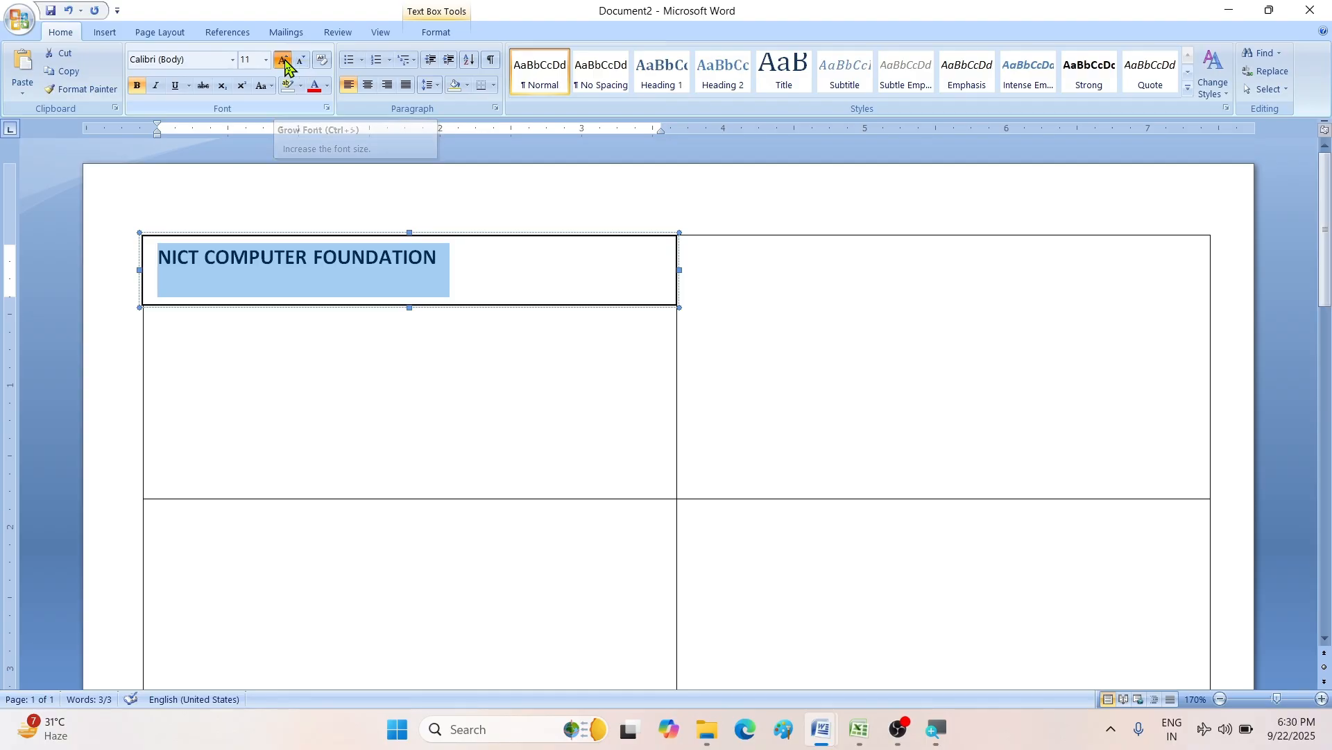
left_click(286, 61)
left_click(286, 62)
left_click(286, 61)
left_click(285, 61)
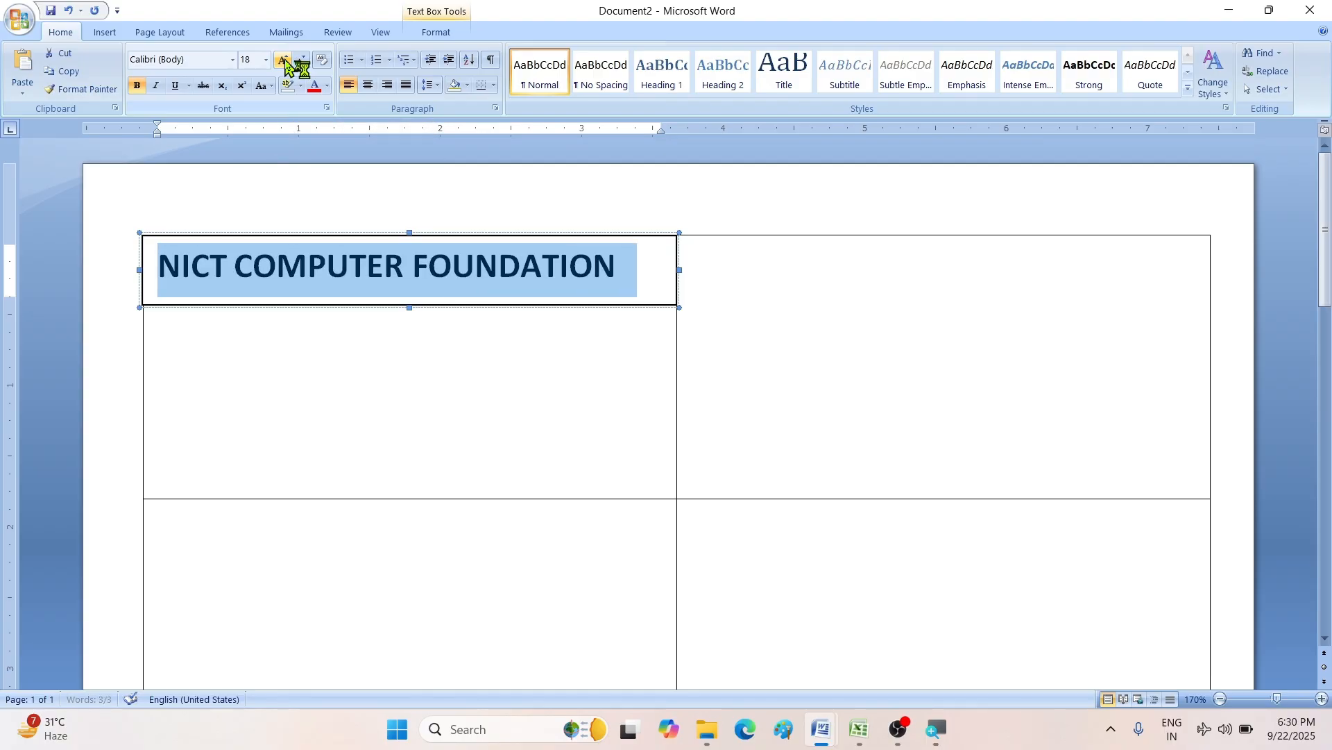
left_click(370, 87)
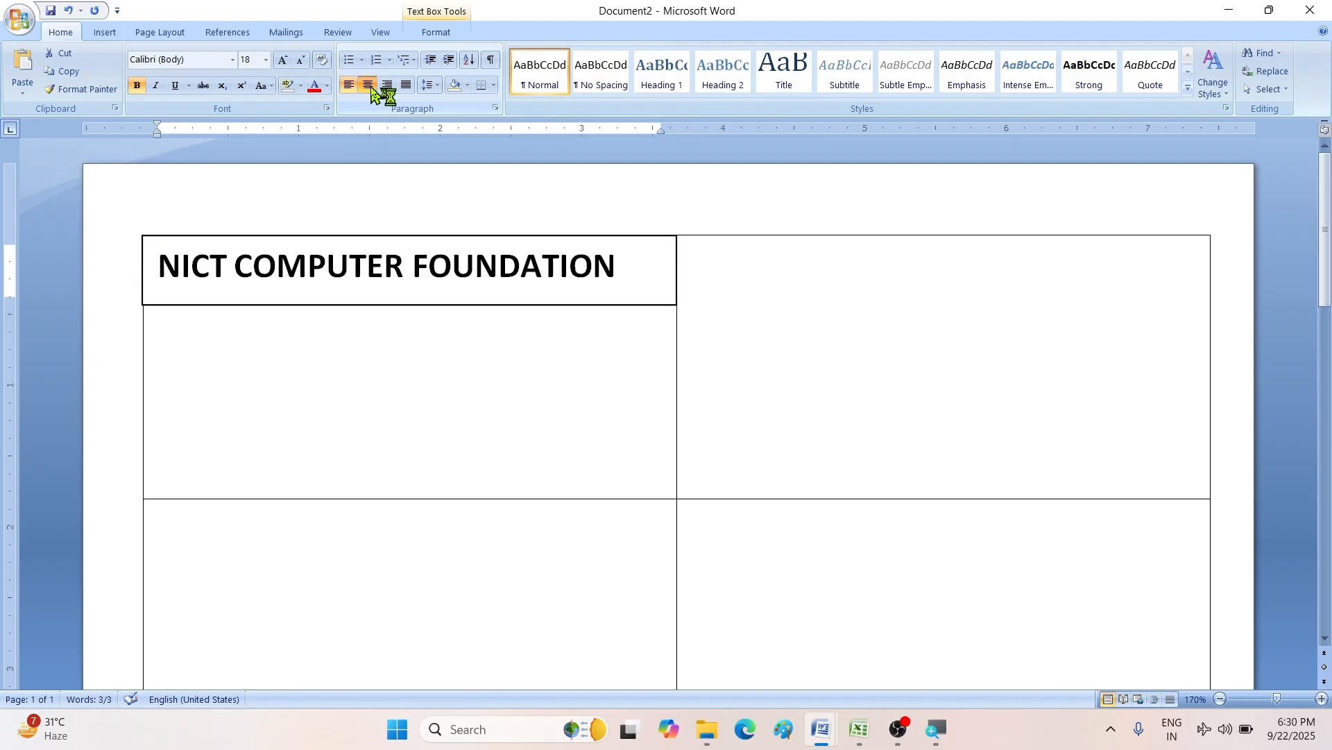
left_click(525, 268)
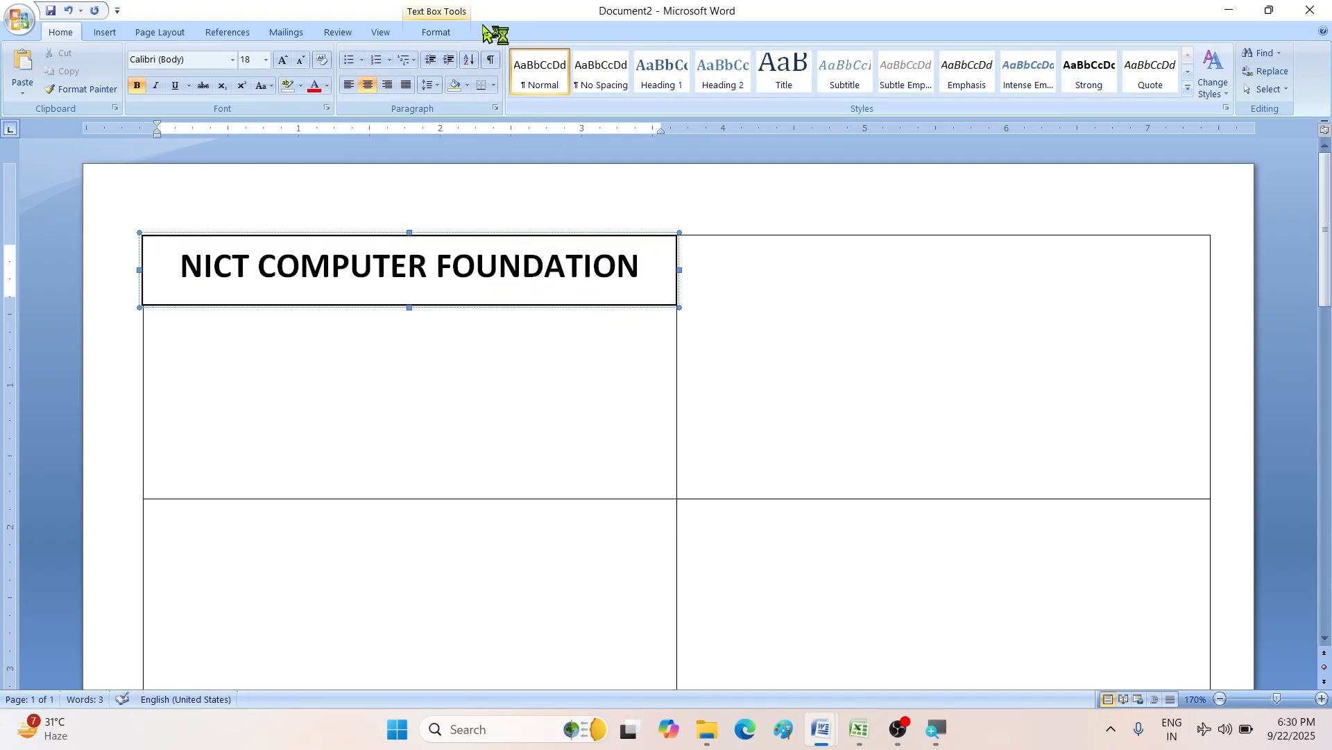
- Fill the title text box with Dark Blue
left_click(453, 33)
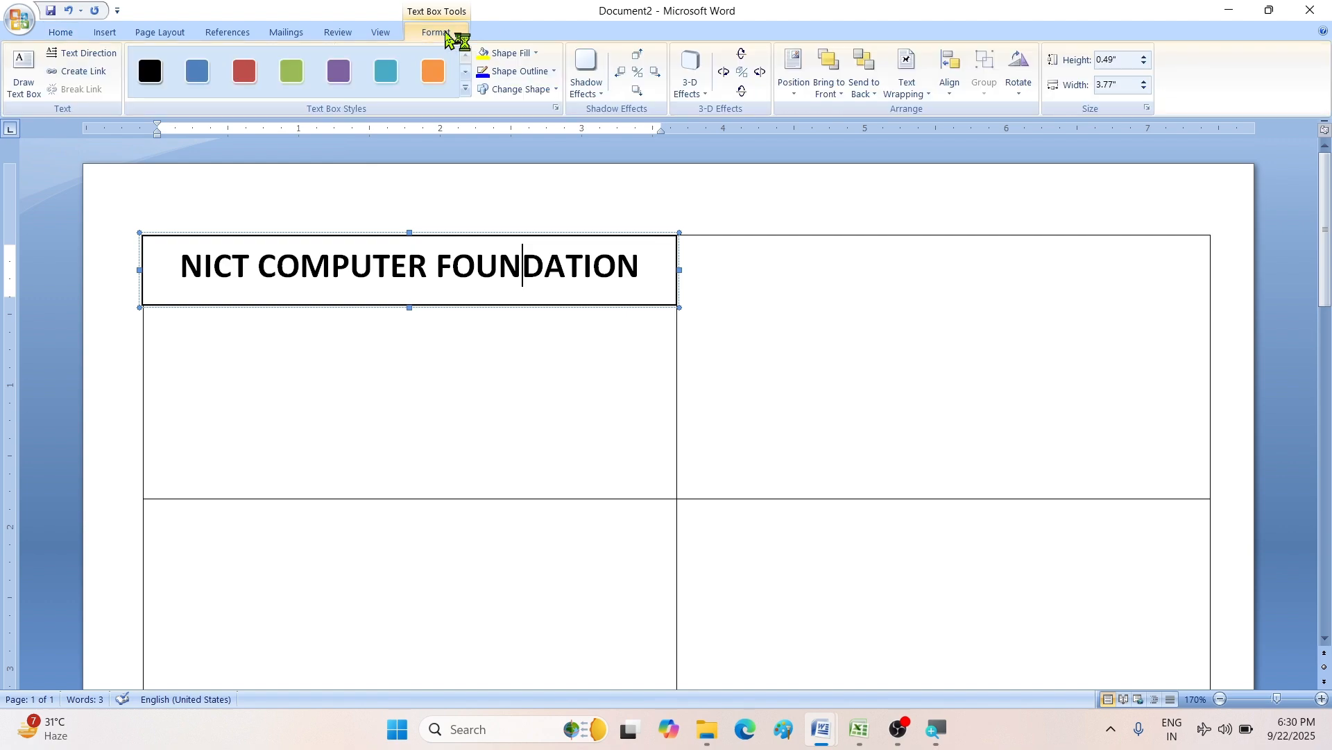
left_click(535, 55)
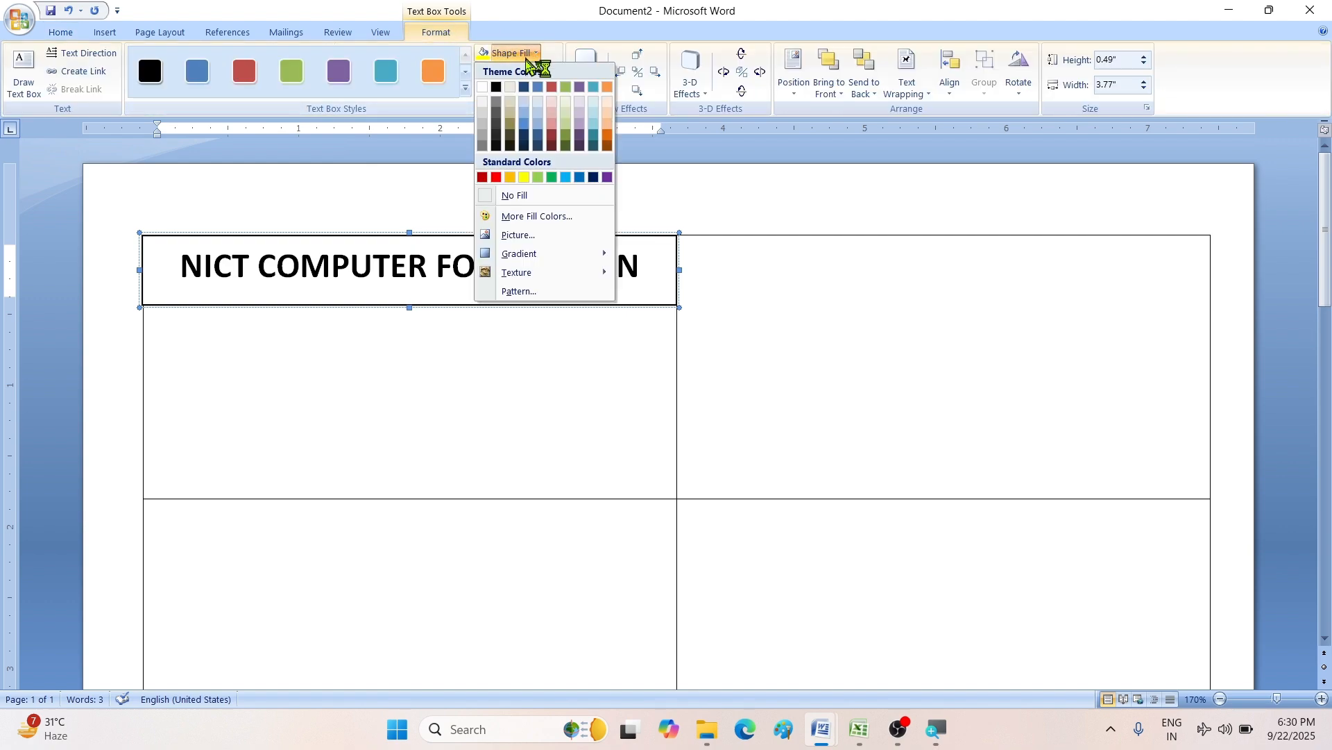
left_click(594, 177)
left_click(342, 375)
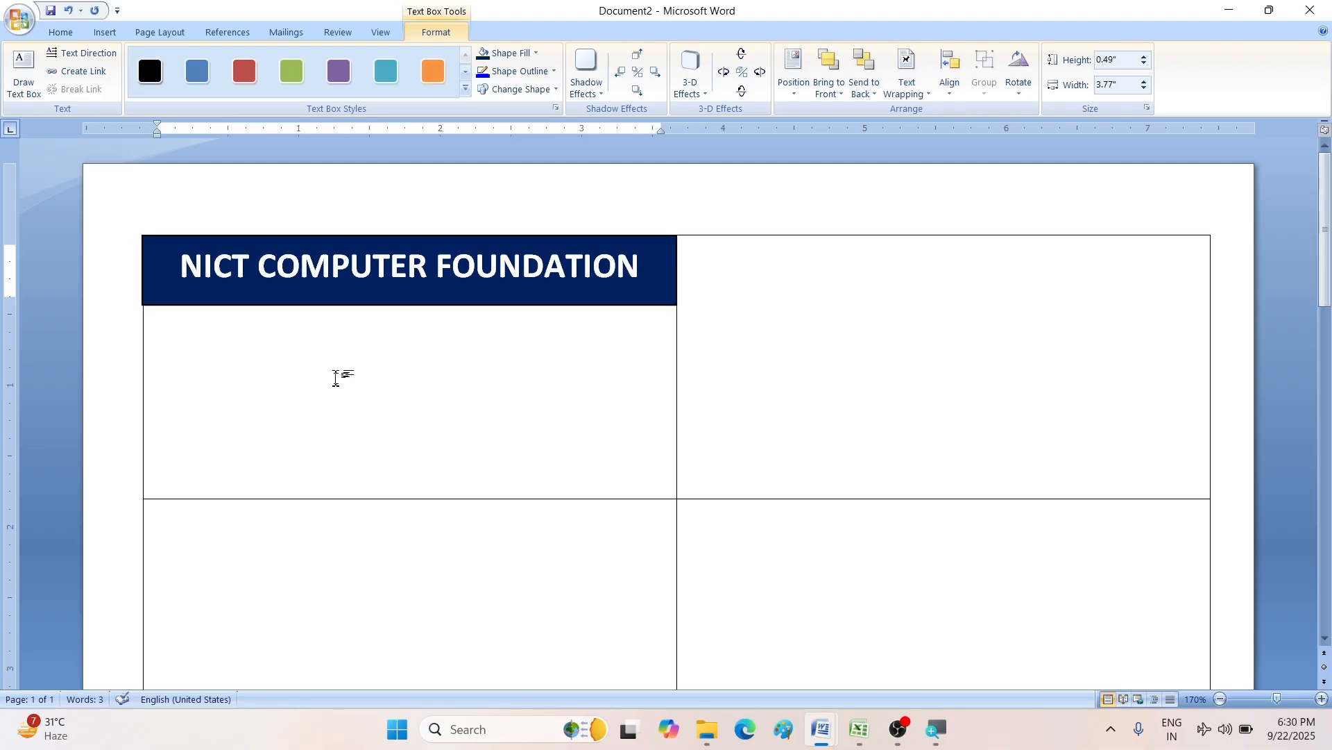
- Draw a thin text box below the title and set its font size to 7 pt
left_click(104, 33)
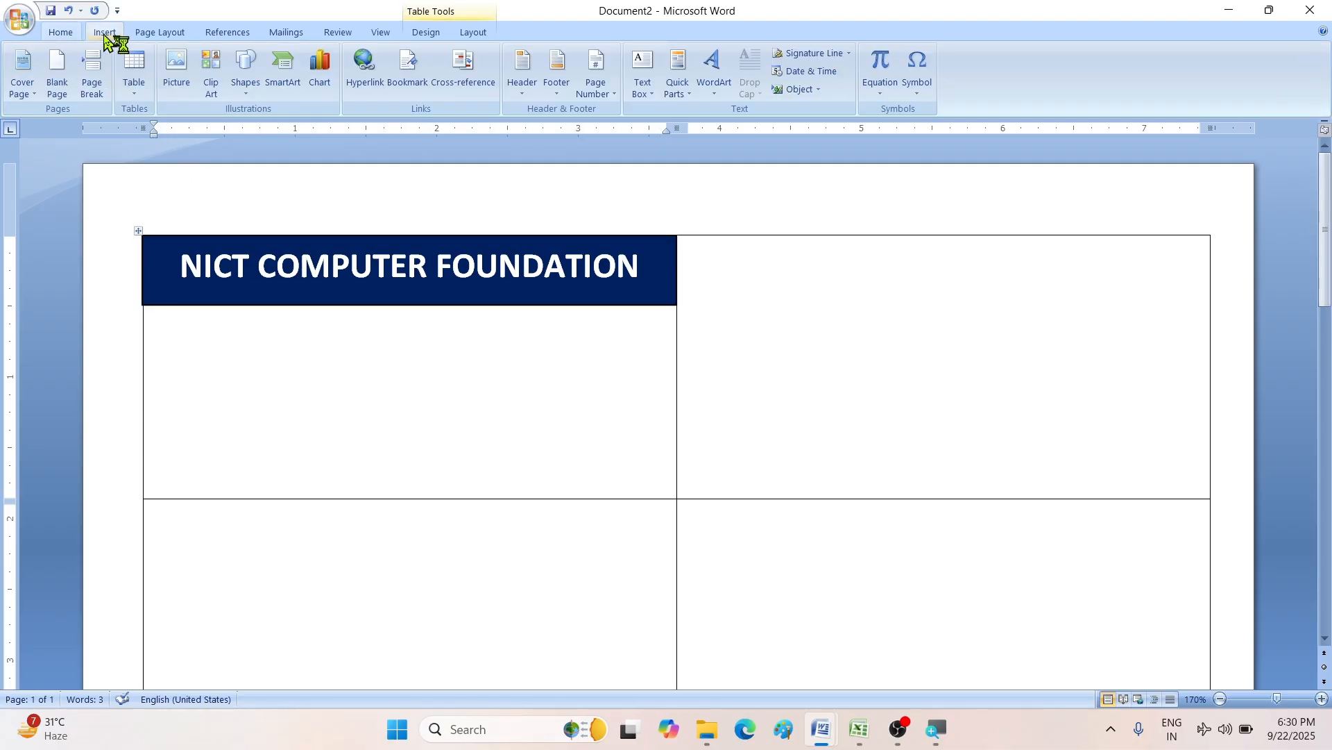
left_click(642, 89)
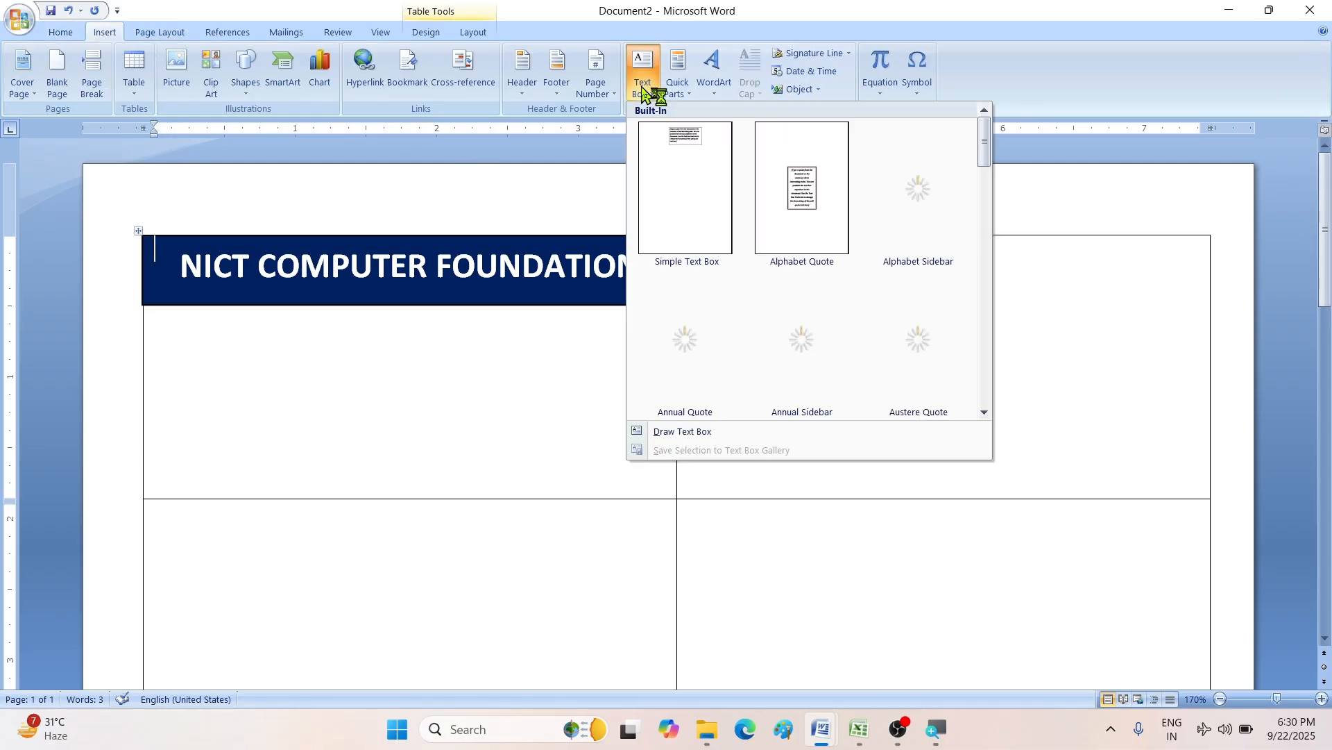
left_click(674, 432)
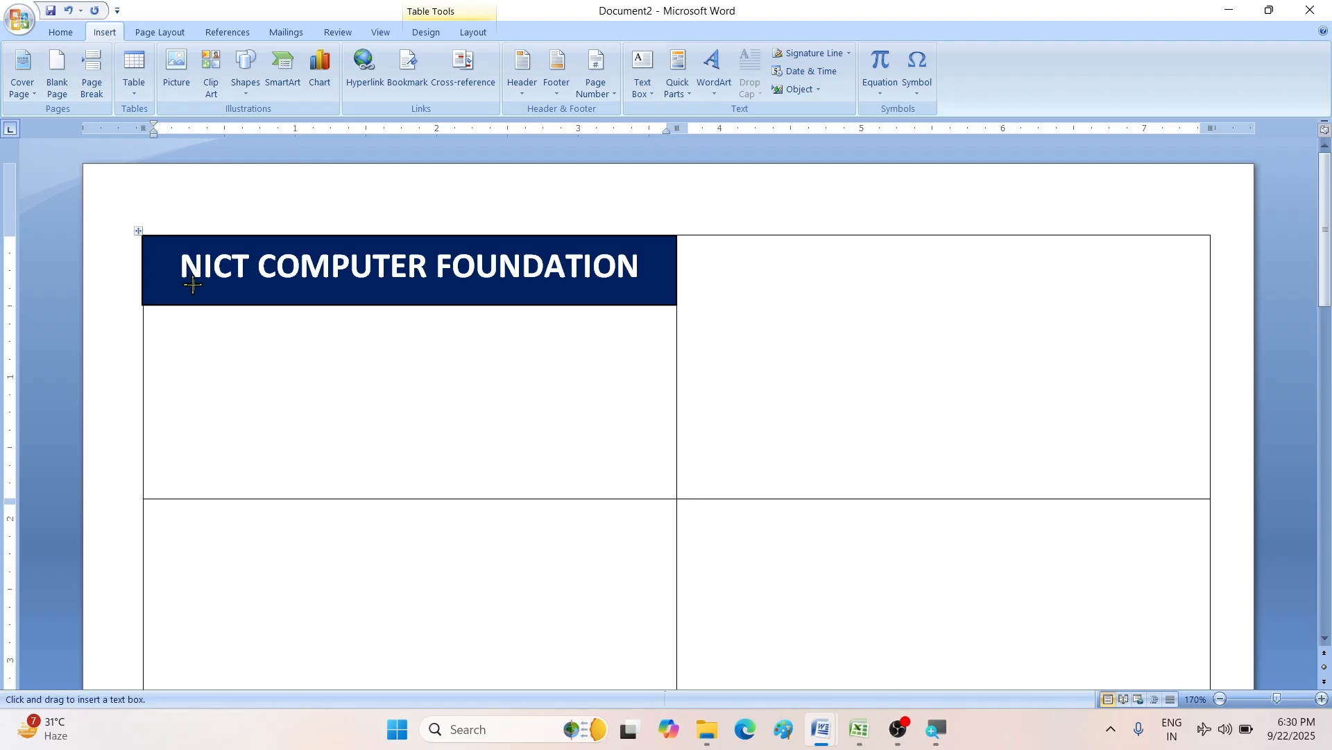
left_click_drag(207, 285, 600, 307)
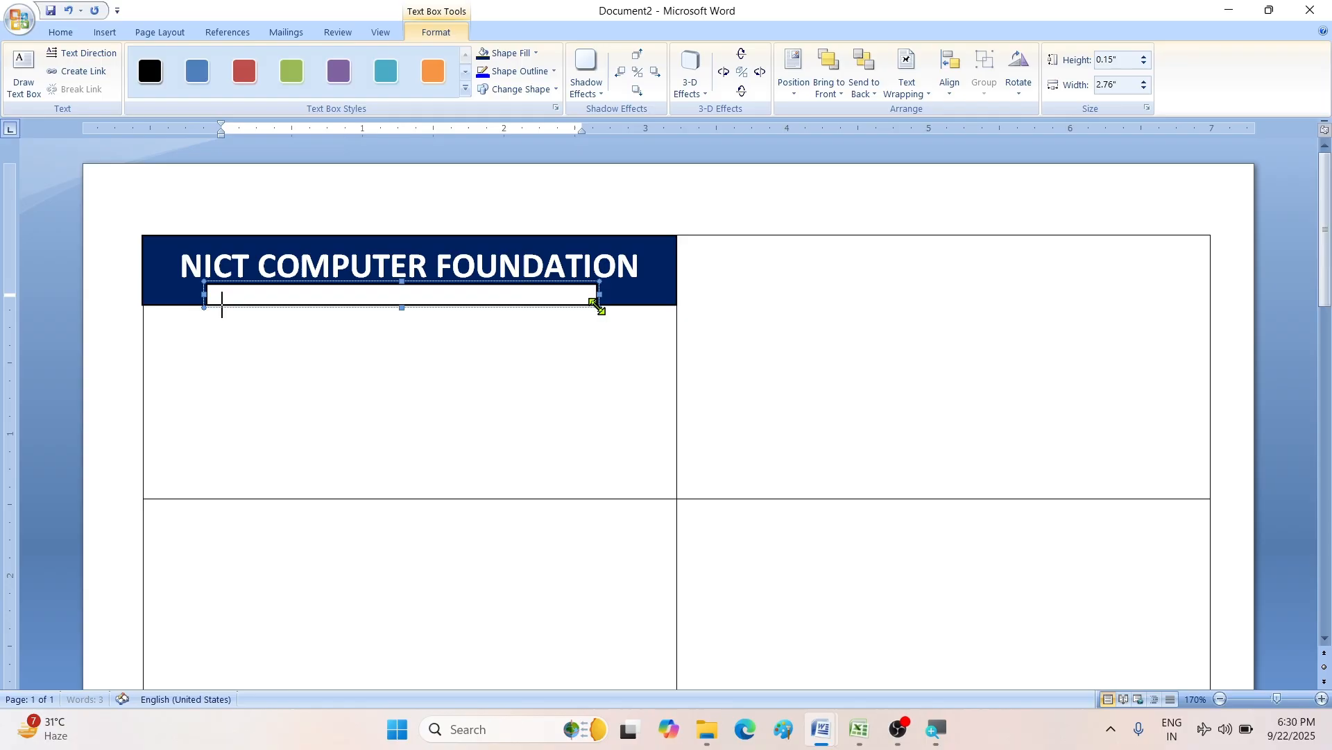
left_click(75, 37)
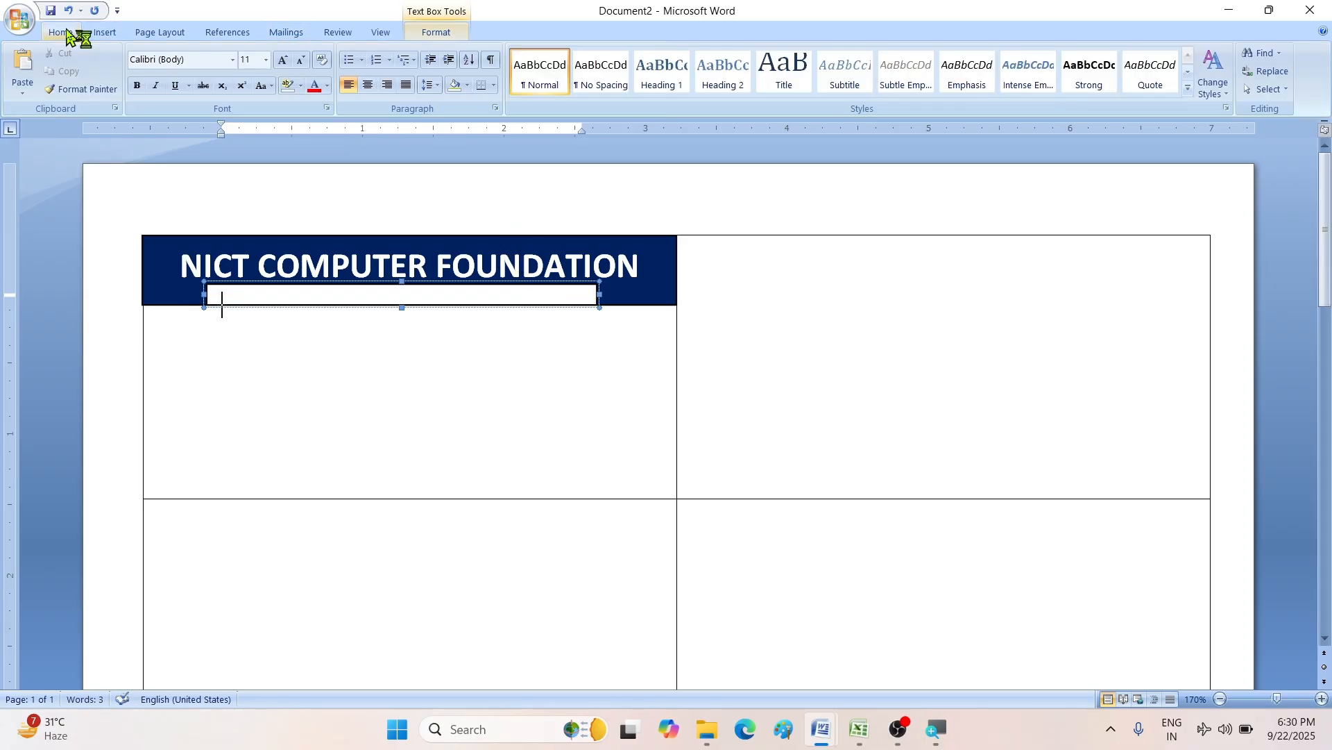
left_click(301, 61)
left_click(300, 61)
left_click(301, 60)
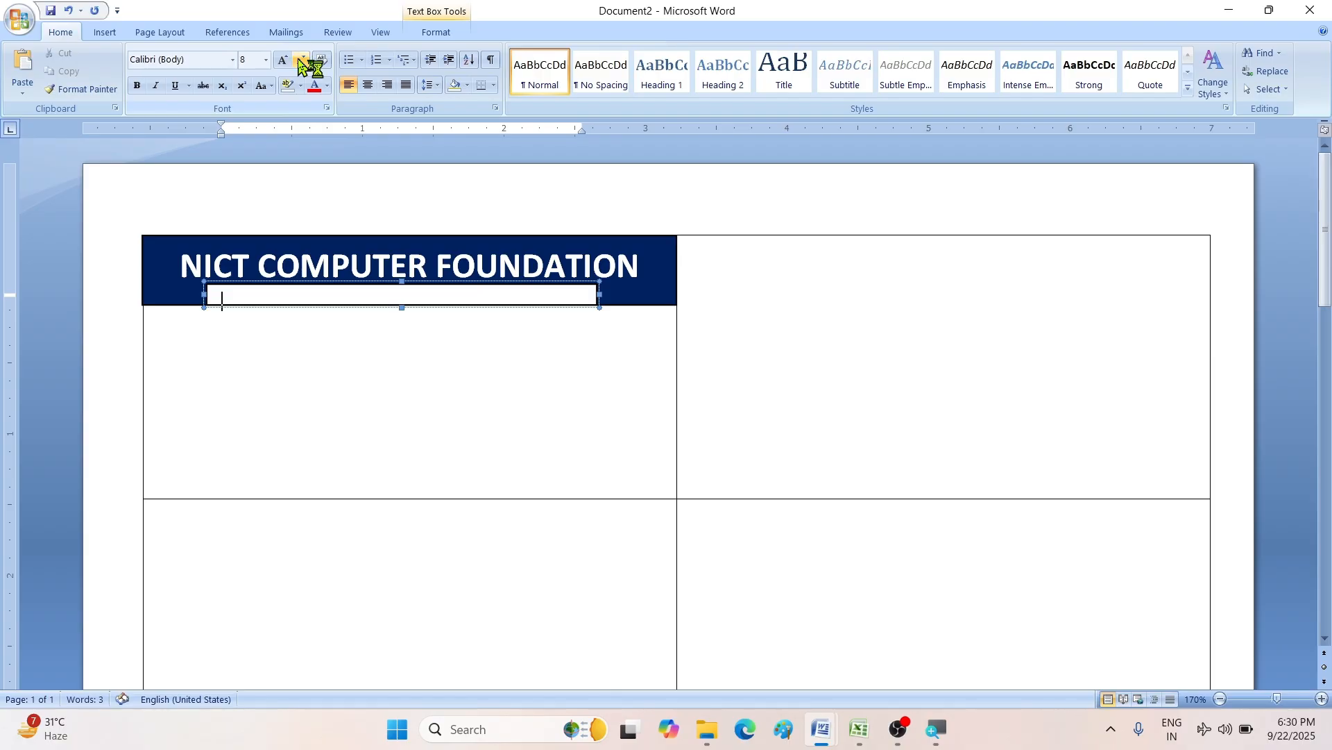
left_click(301, 60)
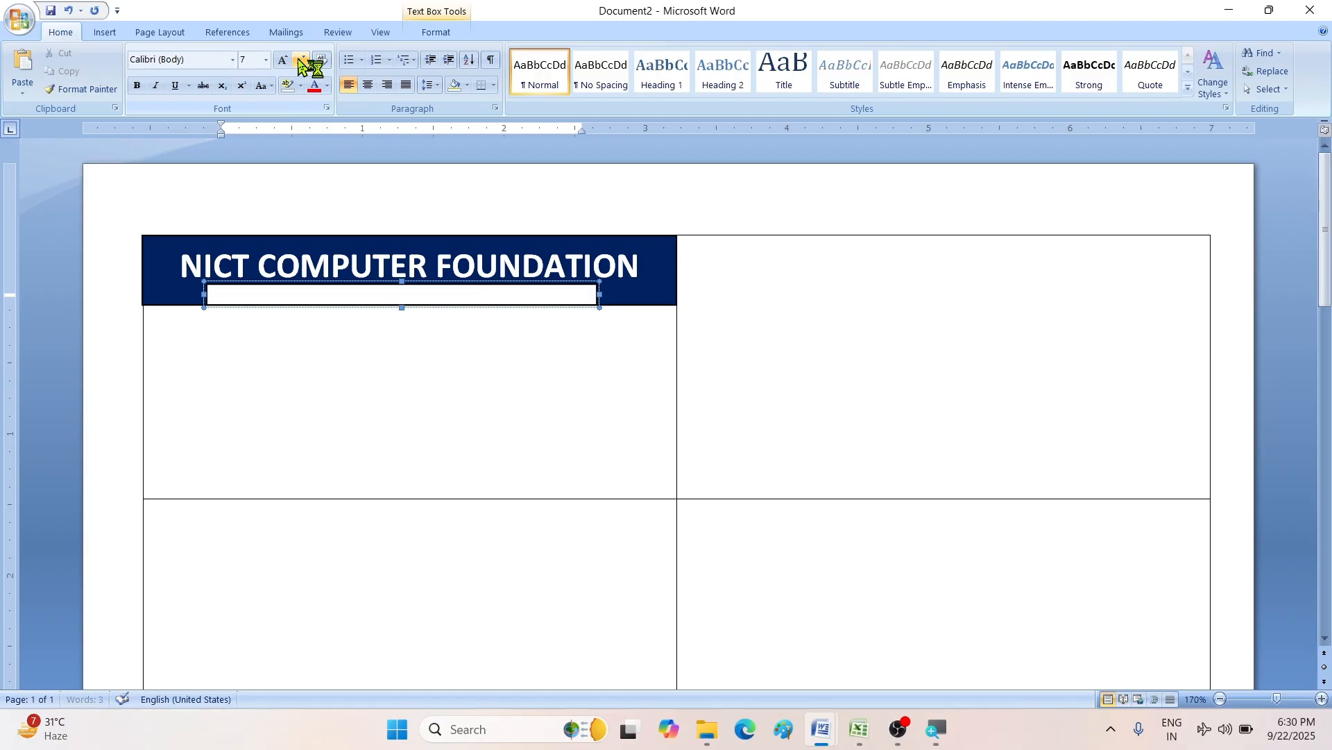
- Set the new text box to No Fill and No Outline
left_click(431, 35)
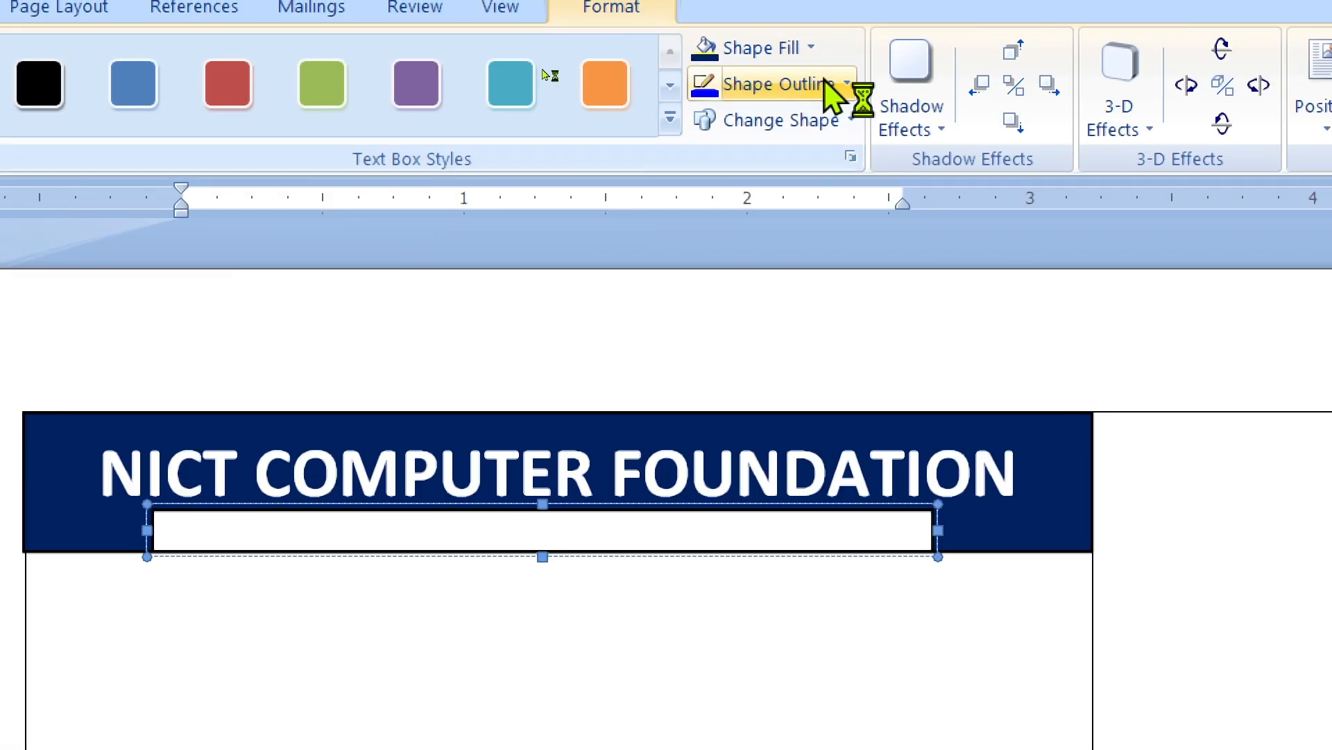
left_click(791, 58)
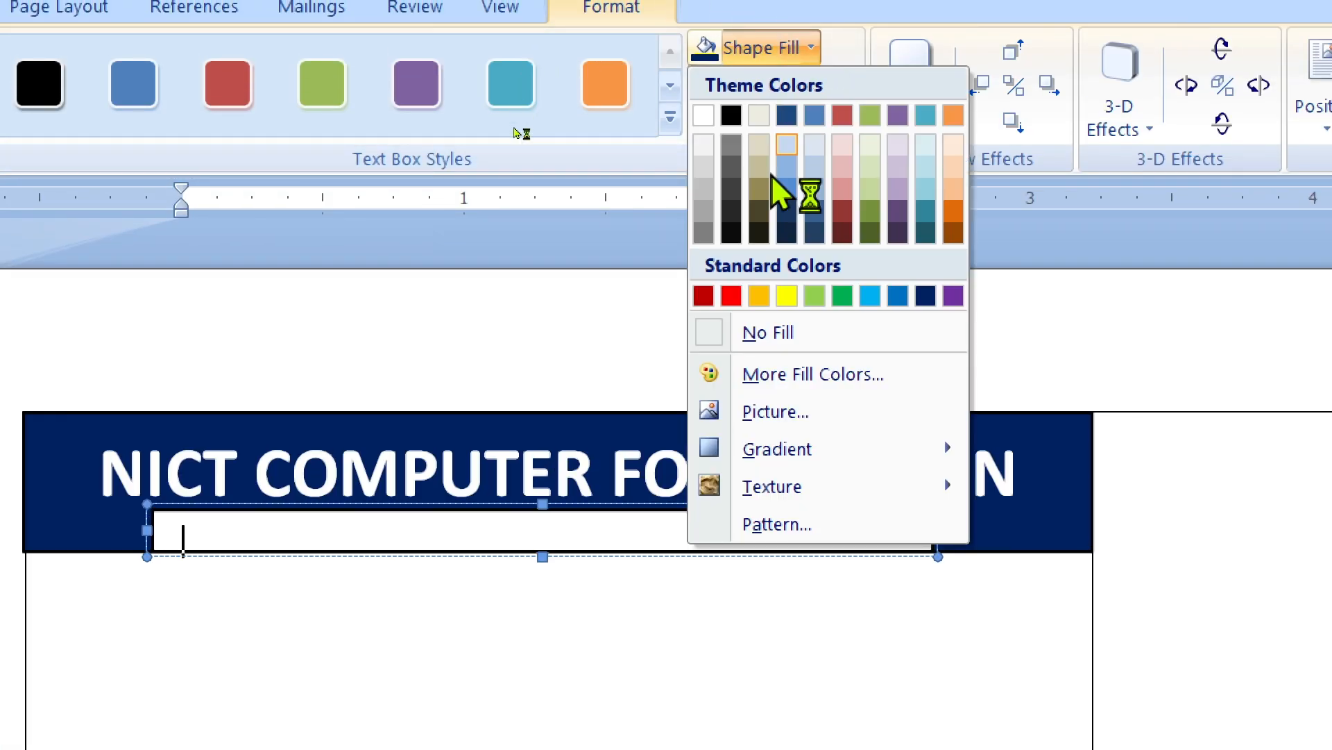
left_click(740, 340)
left_click(767, 87)
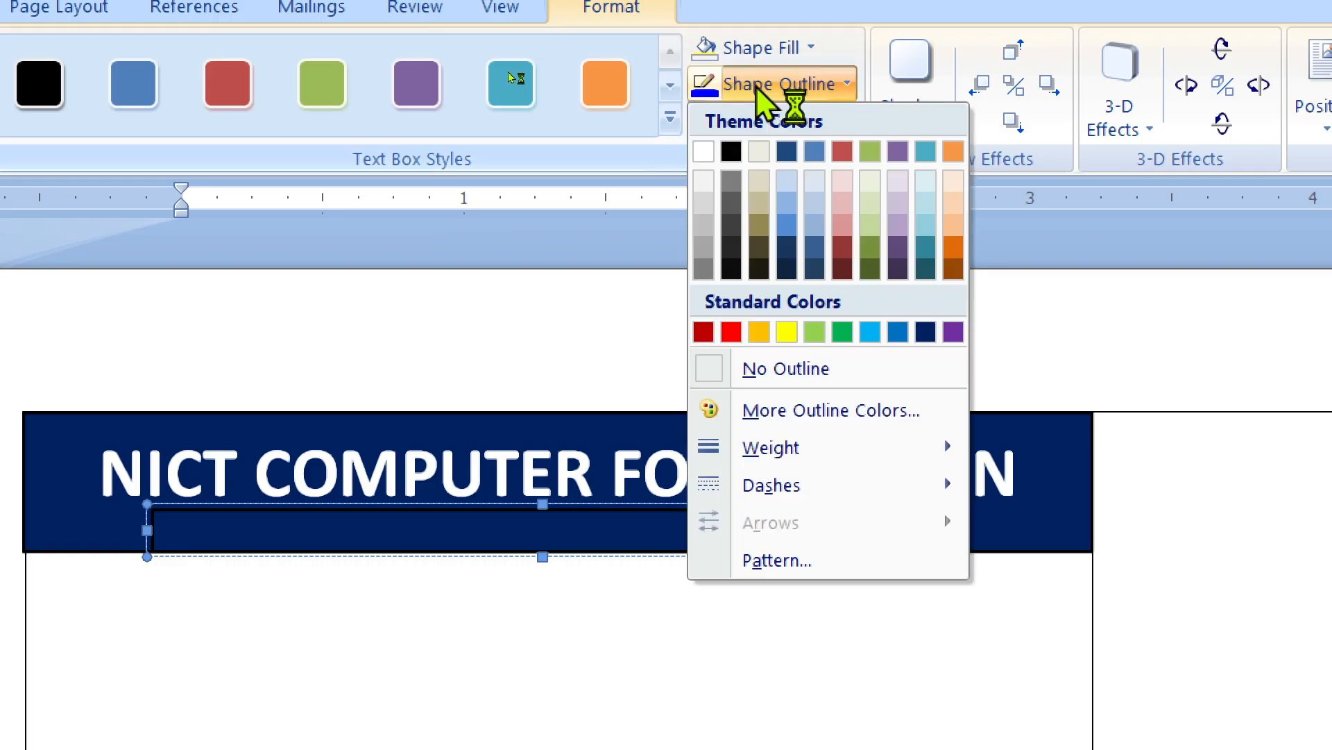
left_click(755, 386)
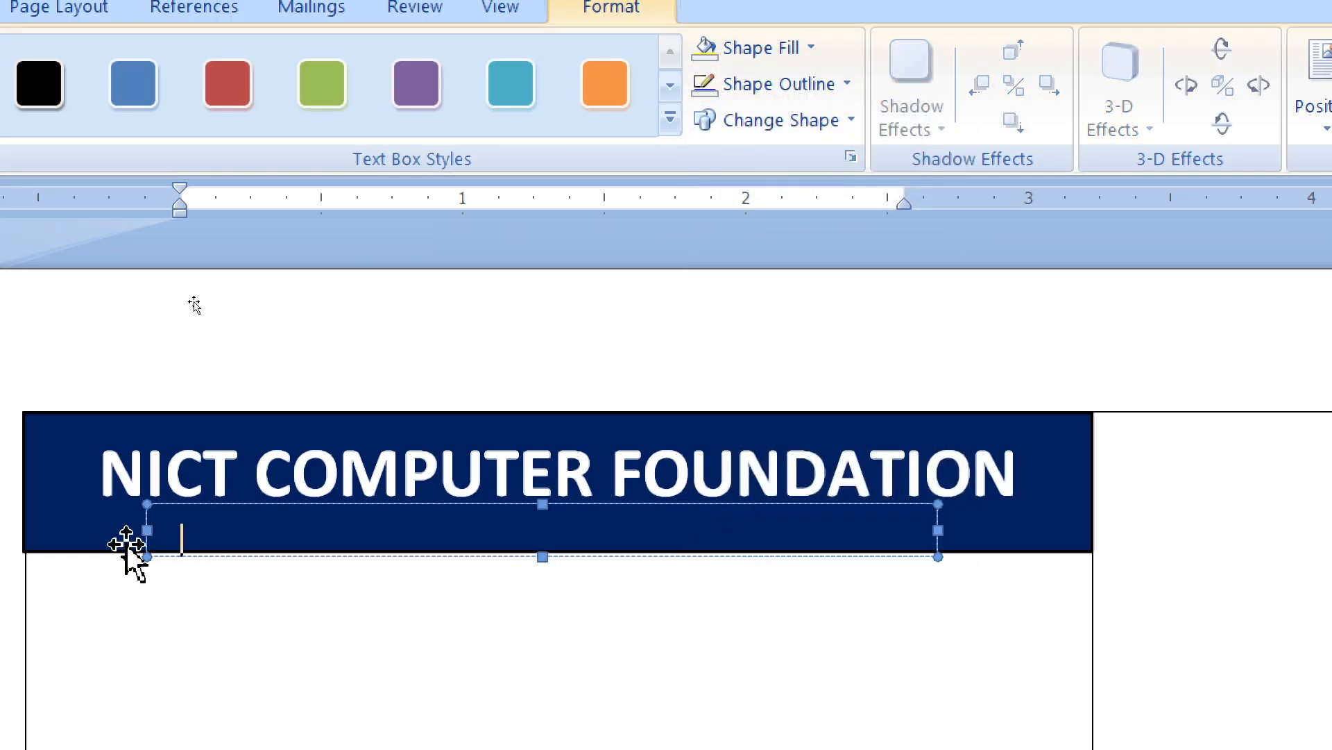
- Type the subtitle line into the new box and select all of it
left_click(198, 536)
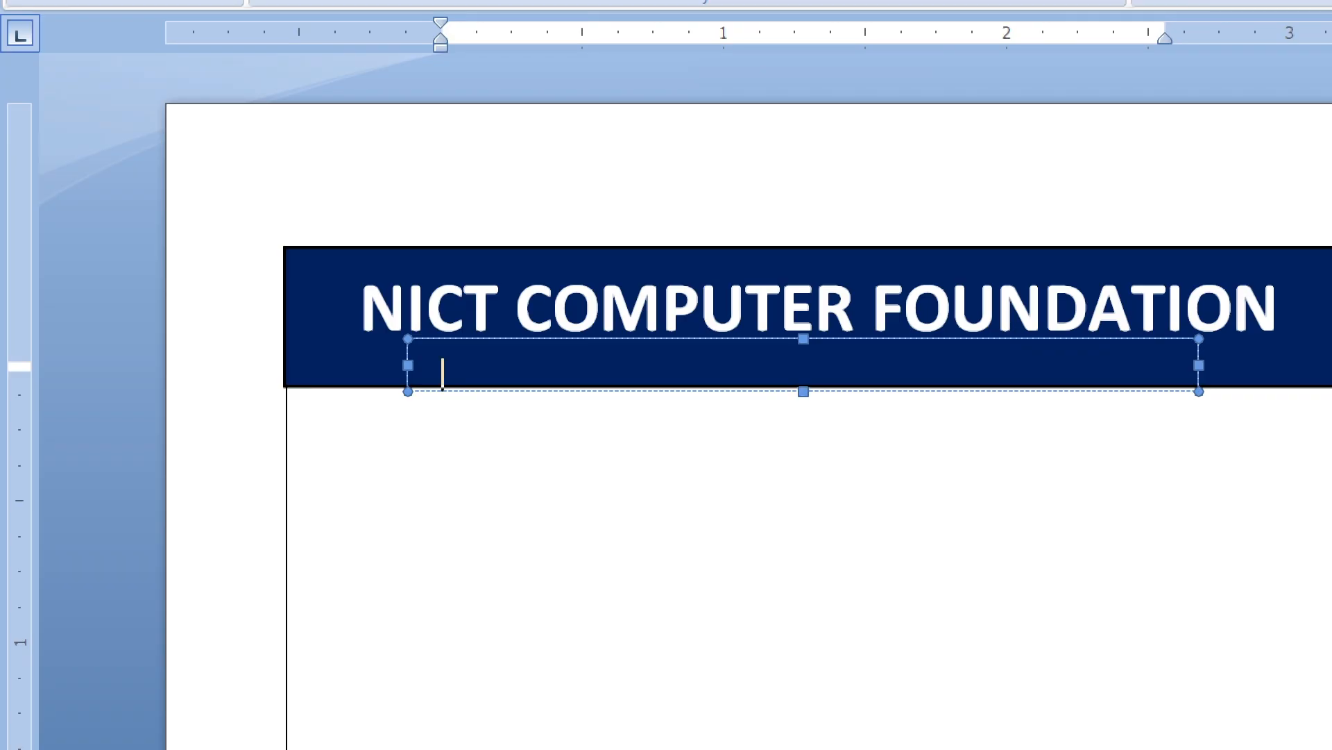
key("super")
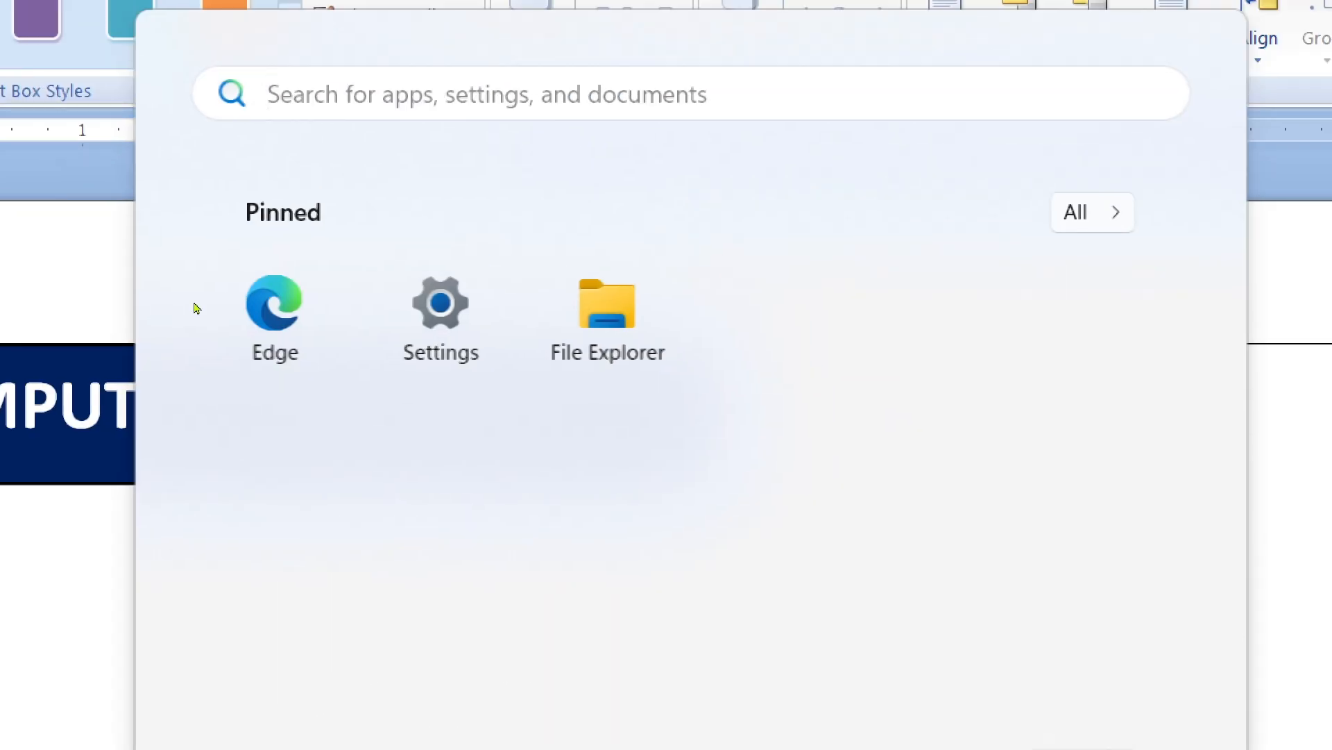
key("super")
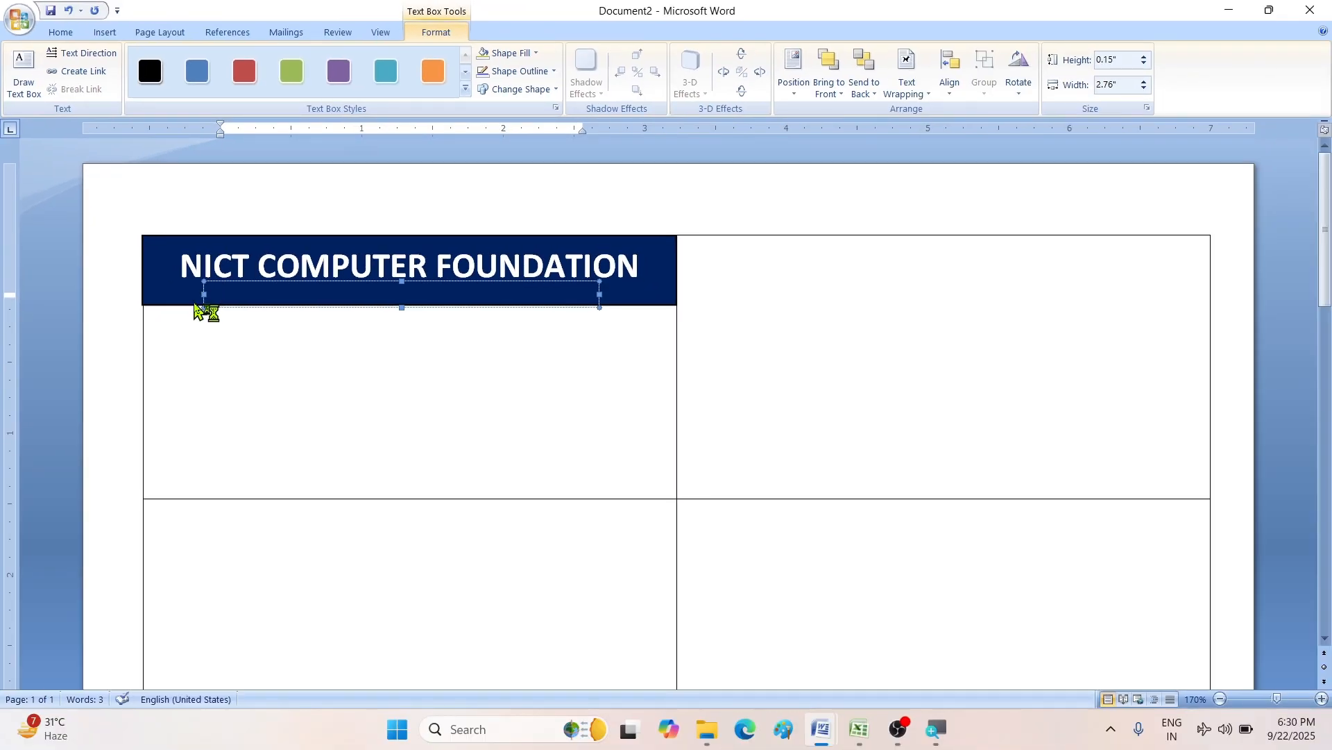
type("AJG")
key("ctrl+a")
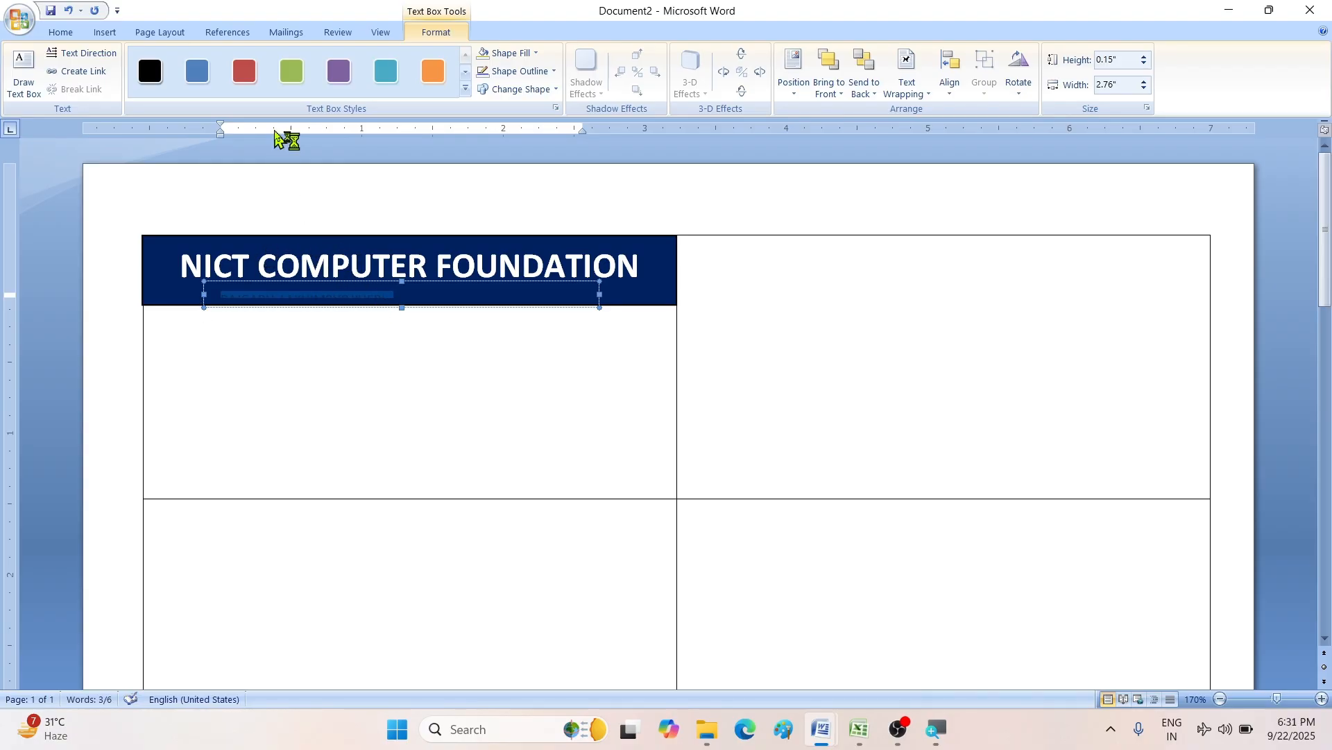
- Make the subtitle text white, nudge its box upward, and centre it
left_click(60, 33)
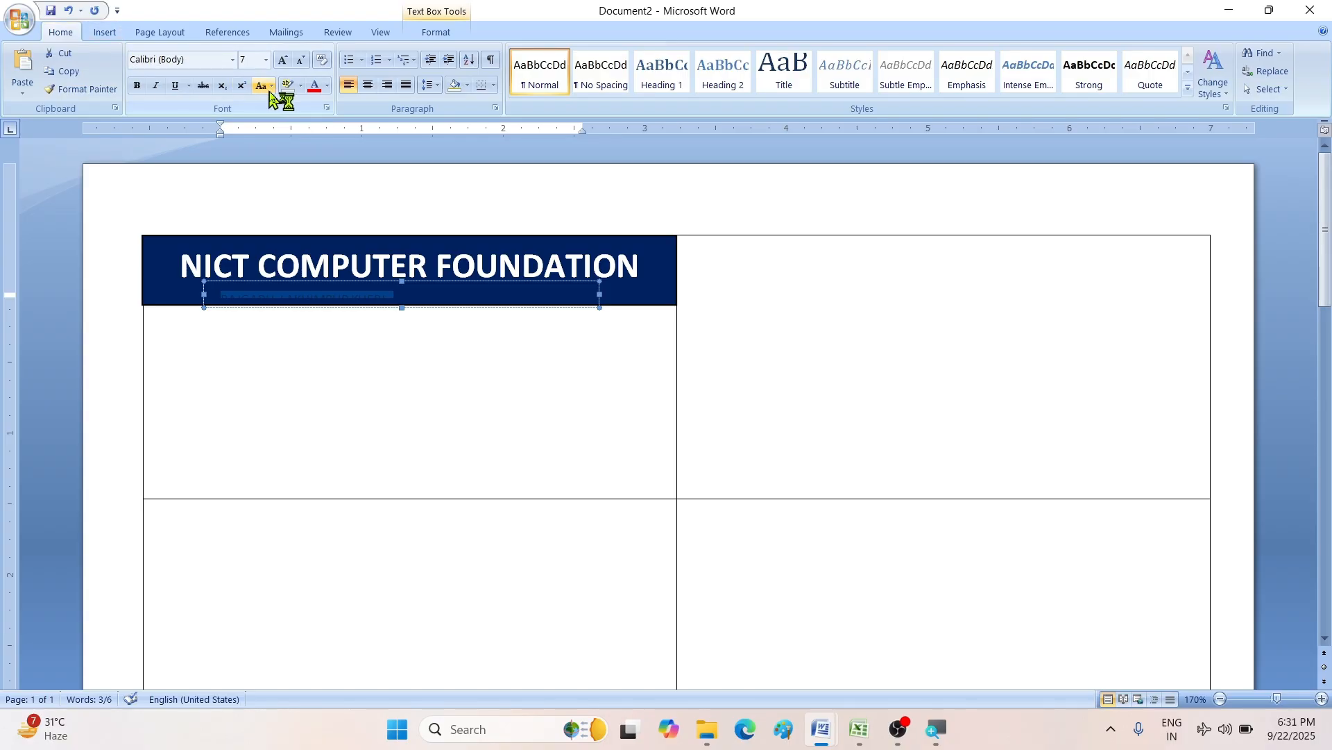
left_click(328, 87)
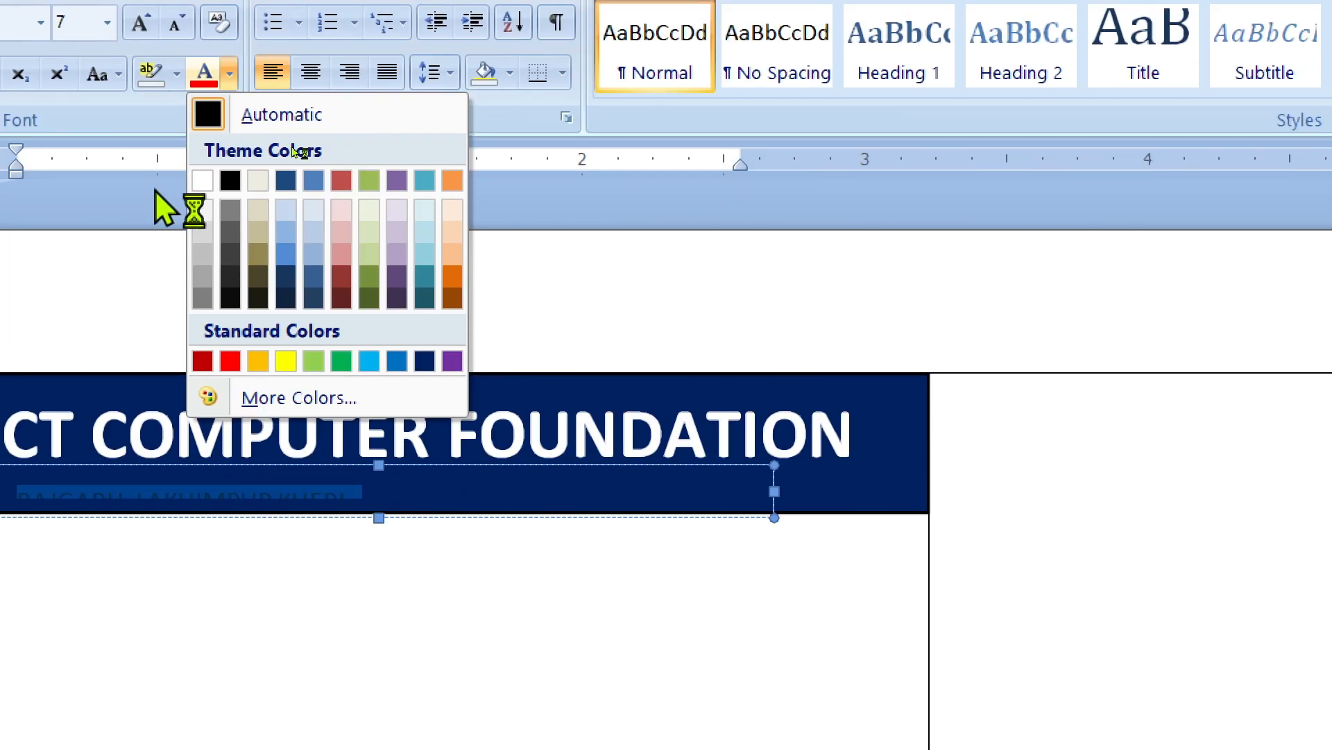
left_click(202, 181)
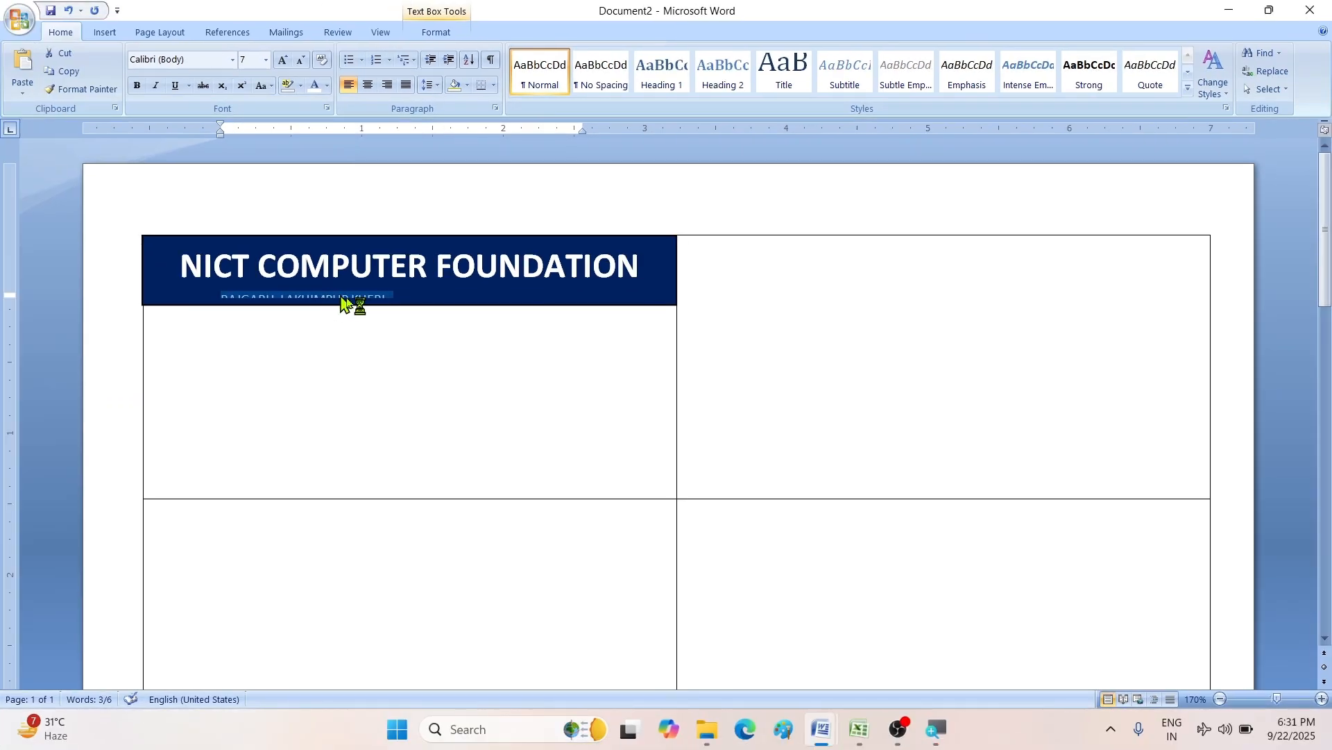
left_click(288, 510)
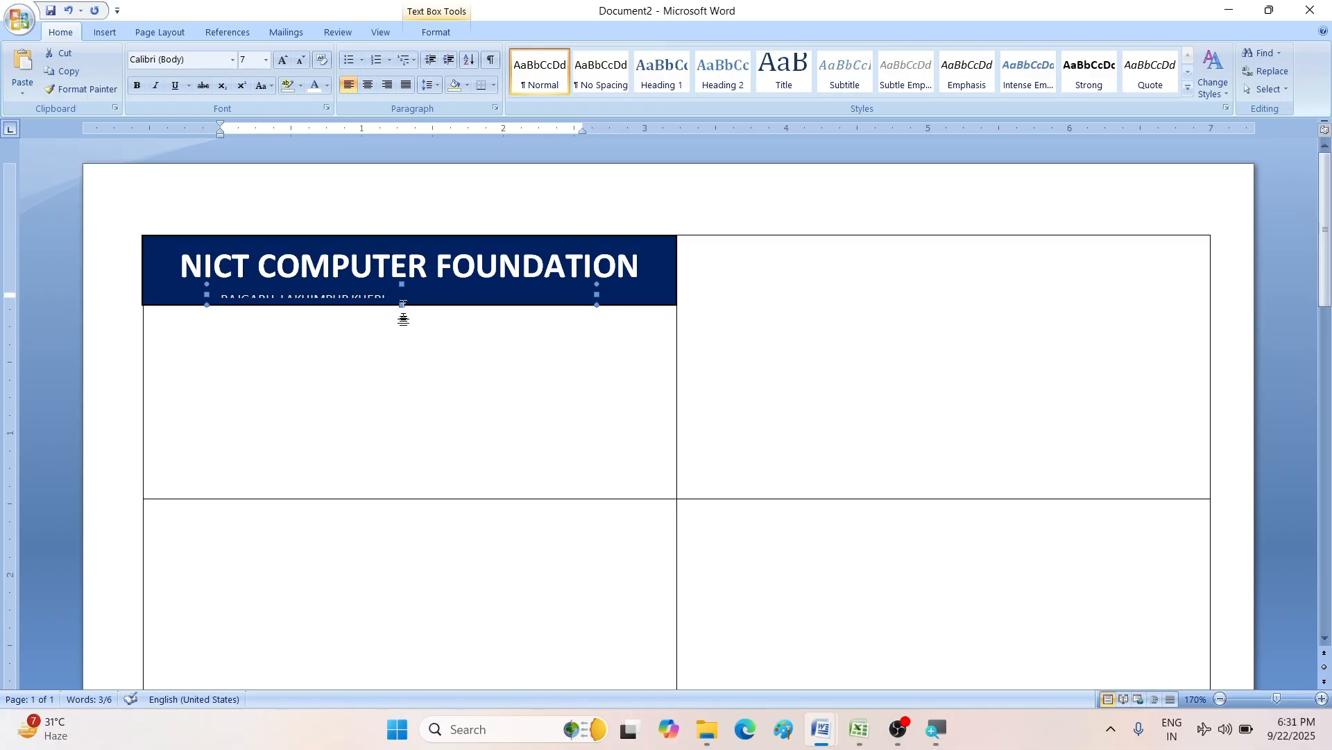
left_click(402, 311)
left_click(374, 295)
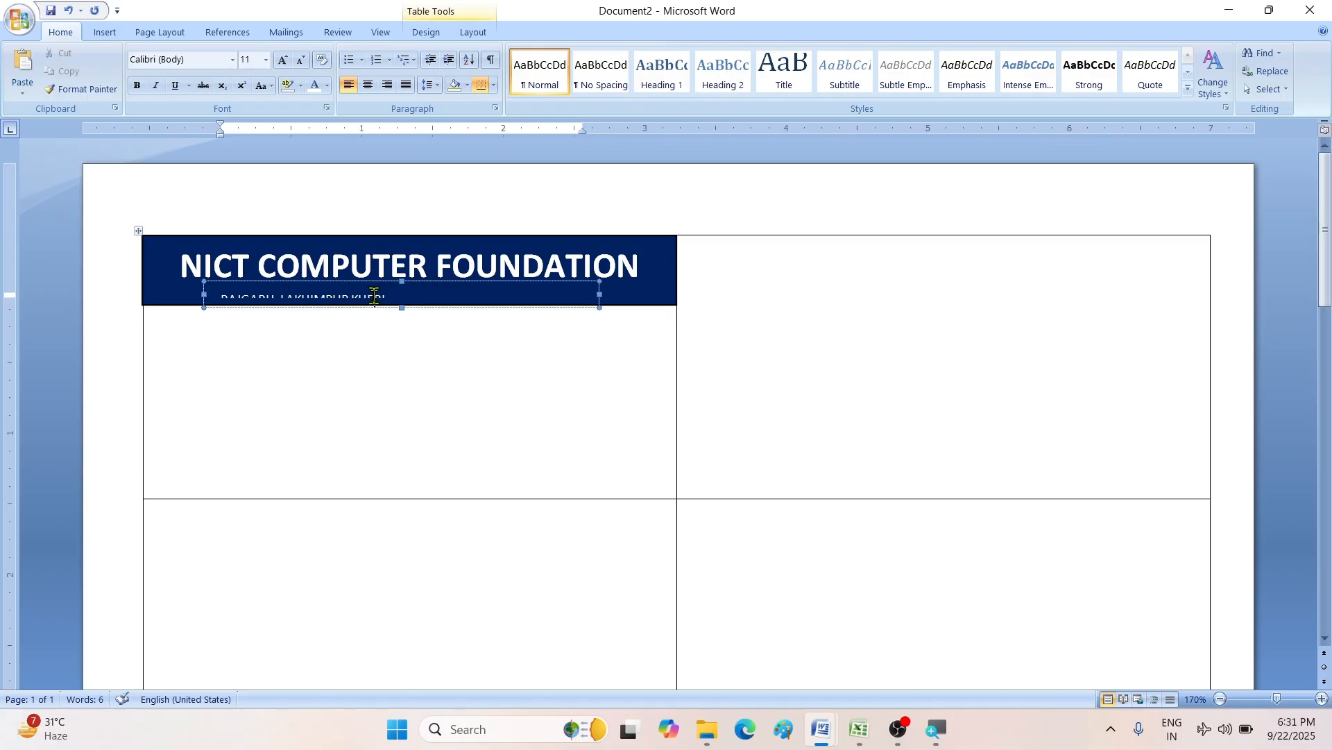
left_click(401, 325)
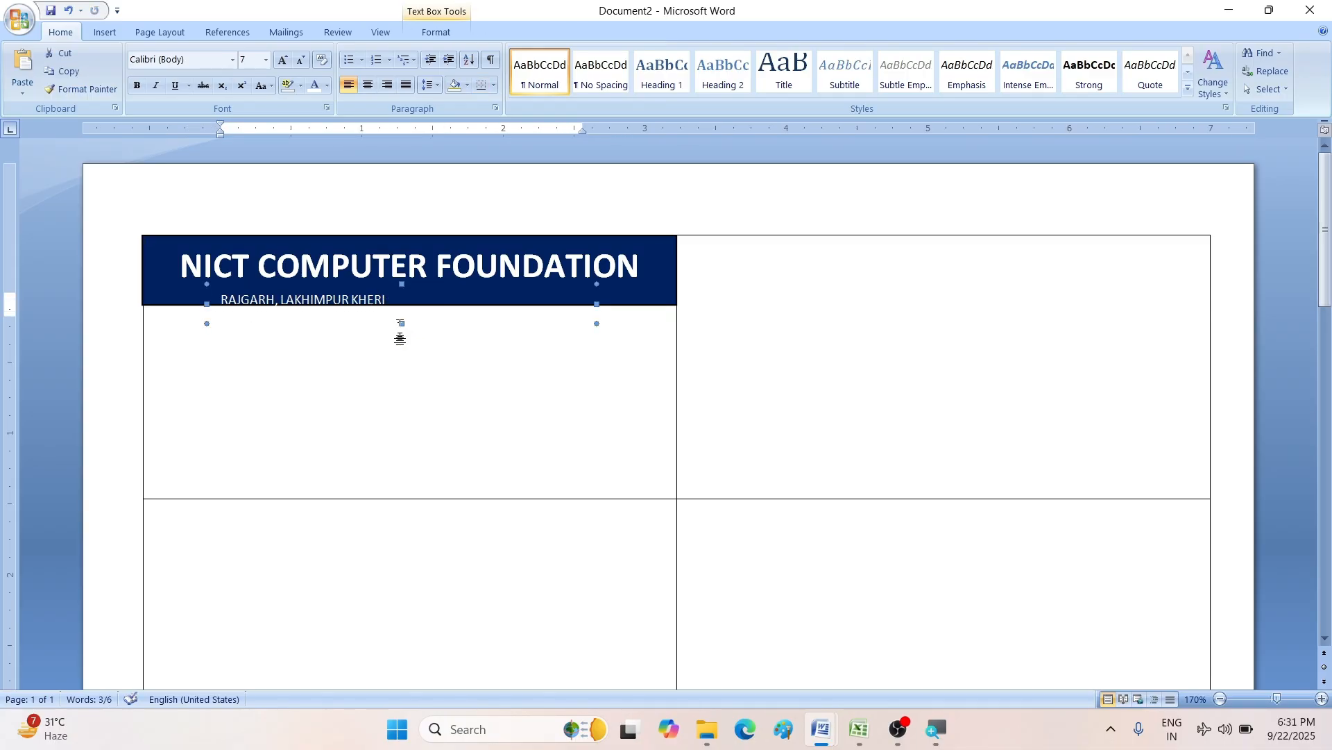
key("Up")
key("Up")
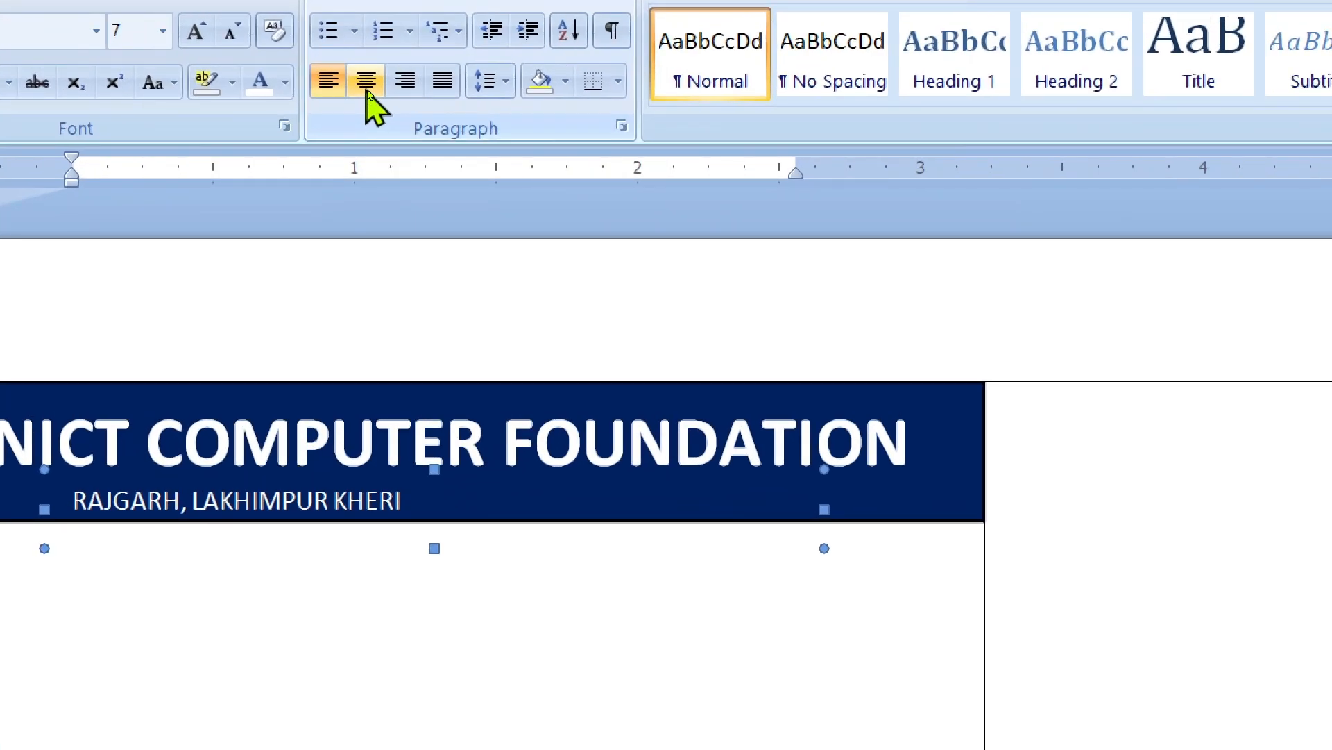
left_click(368, 85)
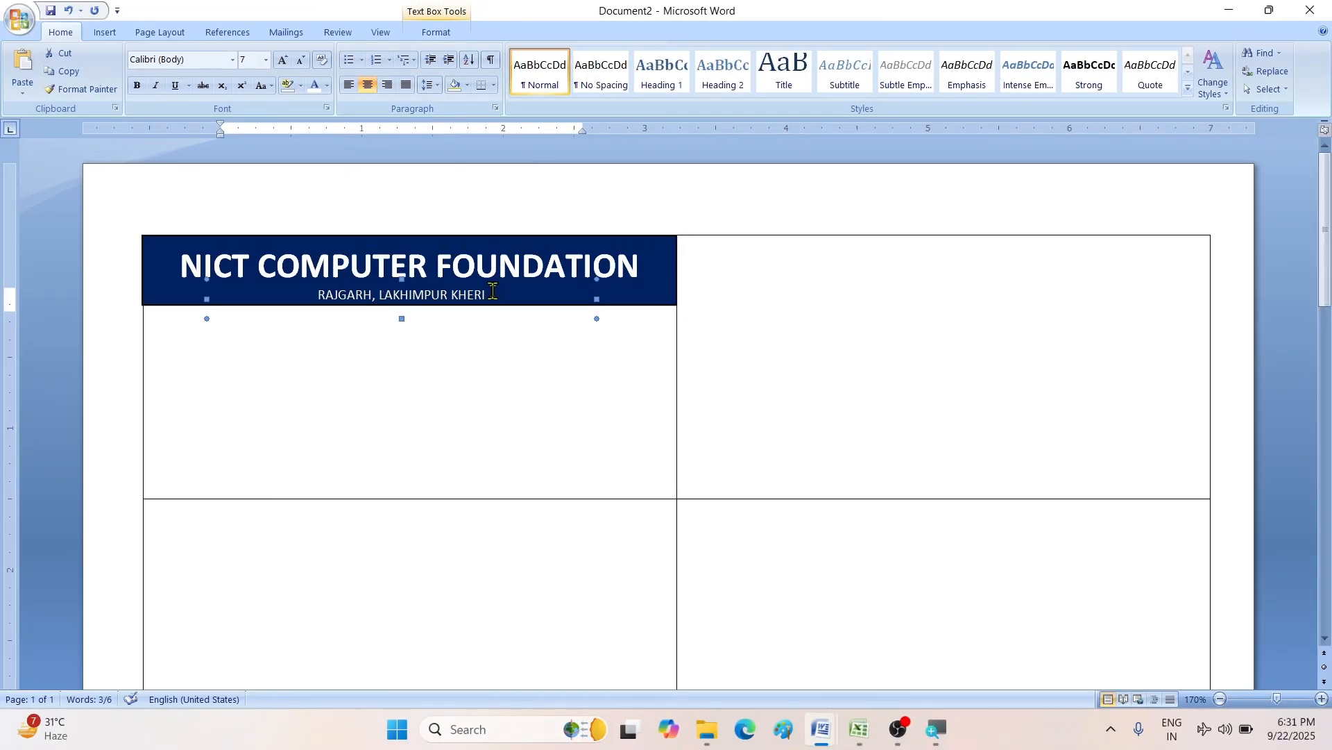
- Append ', UTTAR PRADESH' to the address line and make it bold
left_click(615, 492)
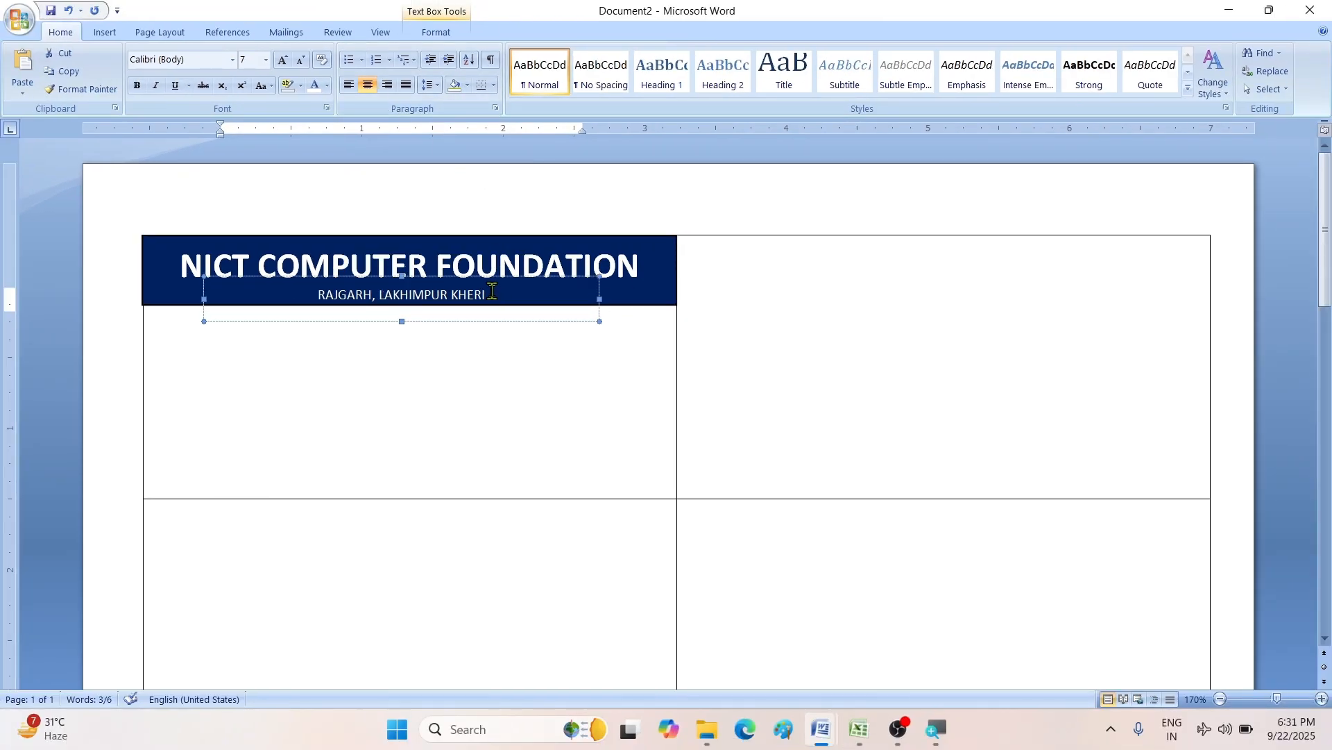
left_click(491, 292)
type(", ")
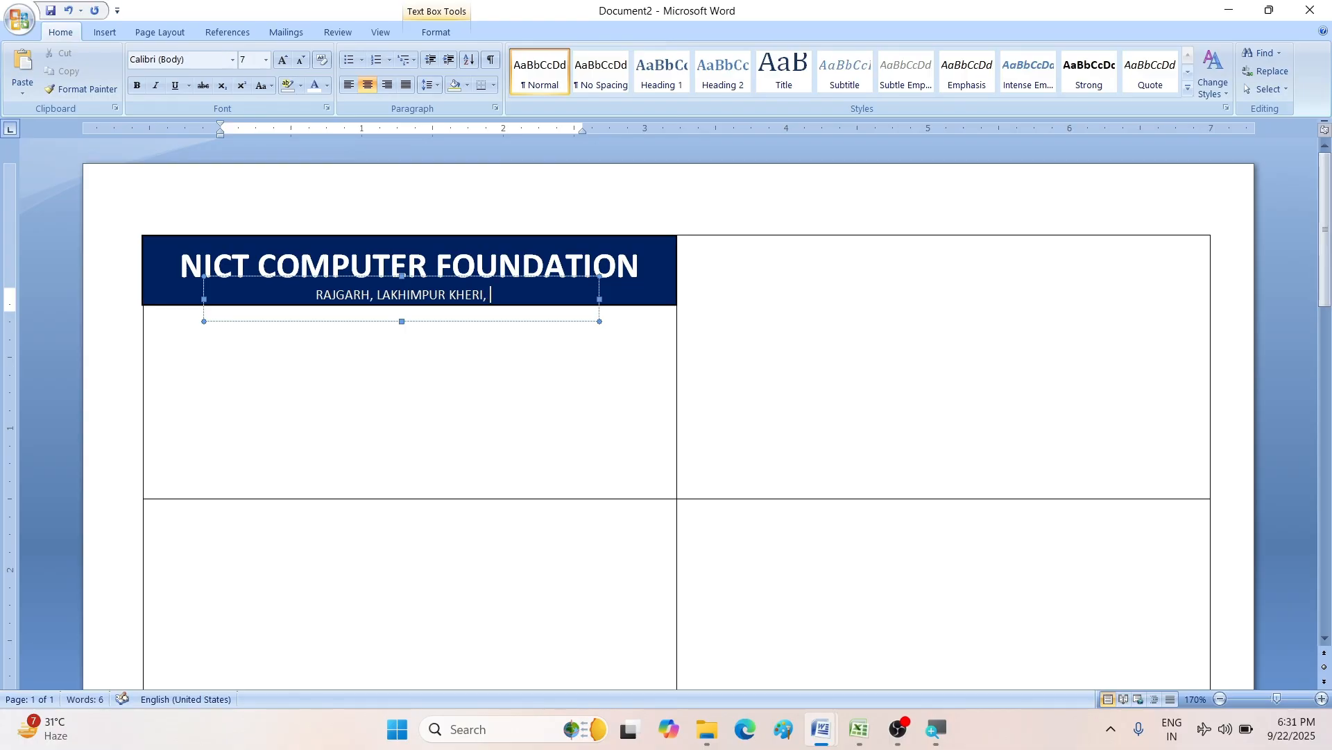
type("UTTAR PRADE")
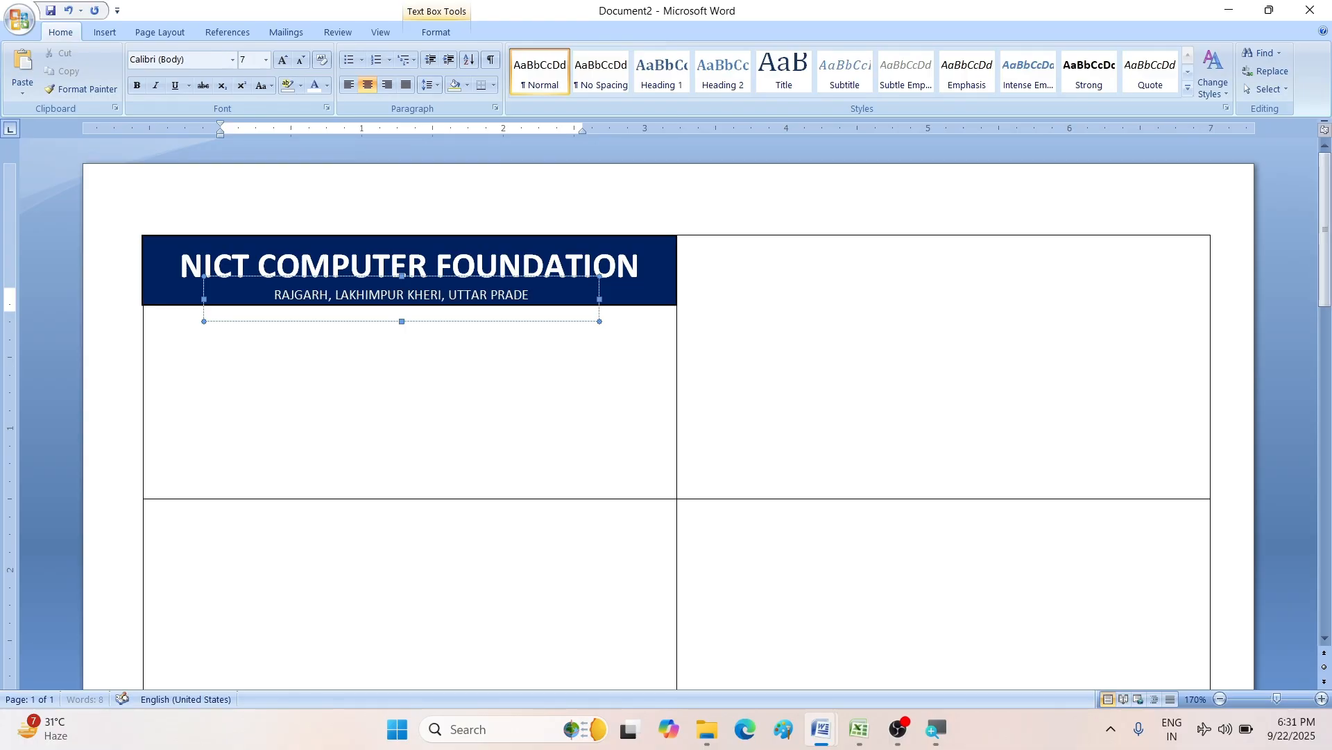
type("SH")
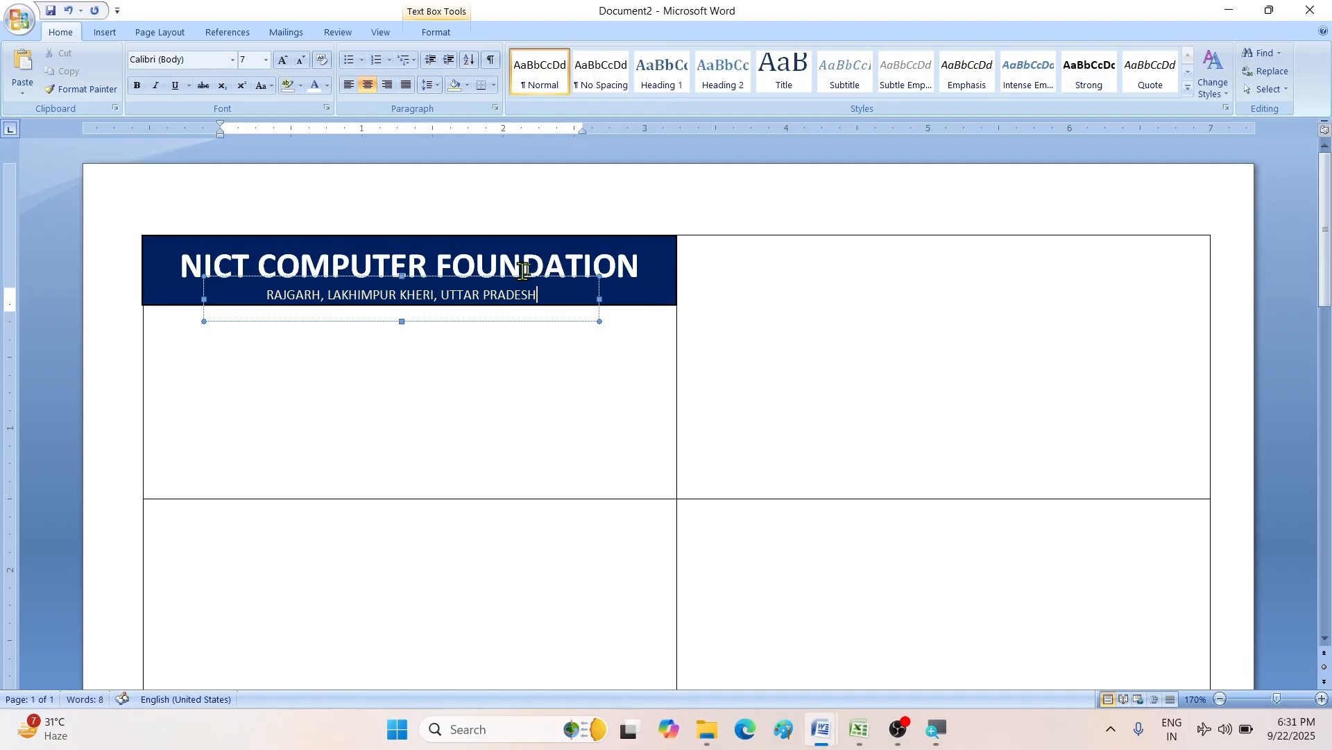
left_click(488, 278)
key("ctrl+Up")
key("ctrl+Up")
key("ctrl+Up")
key("ctrl+Up")
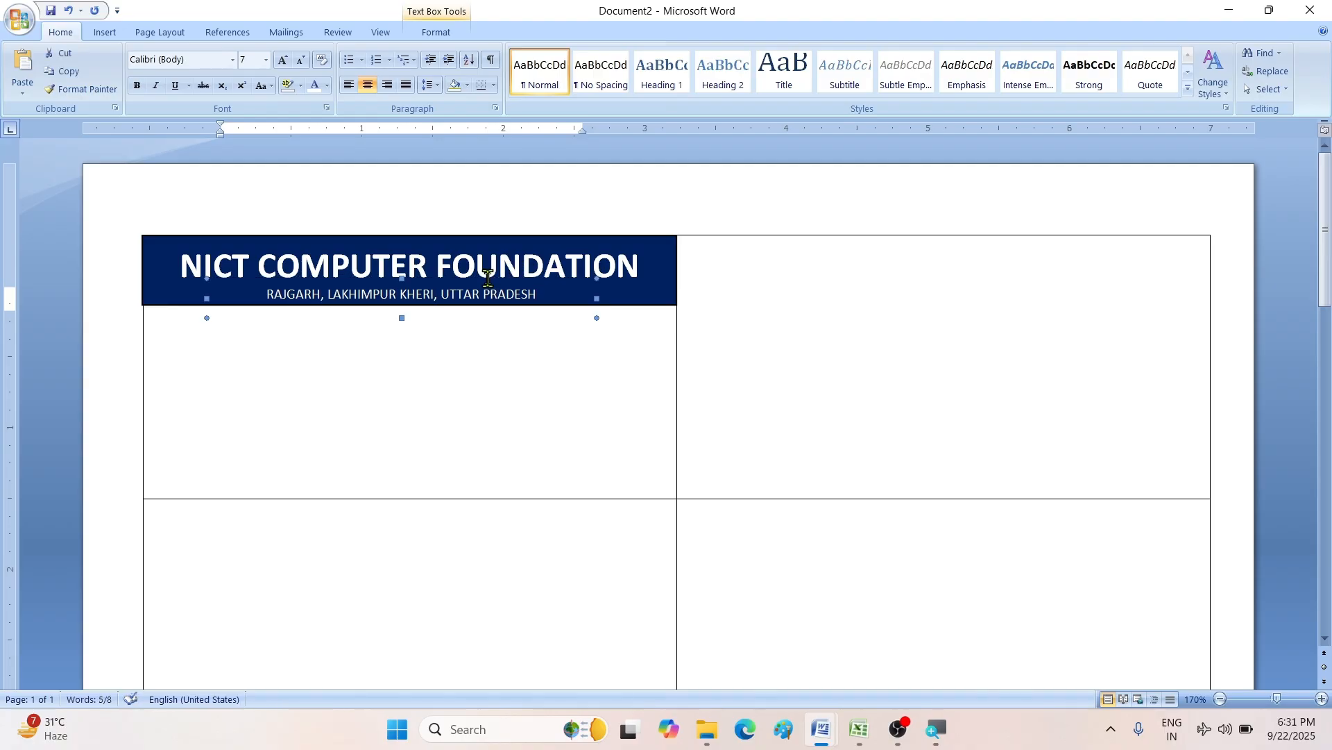
key("ctrl+Down")
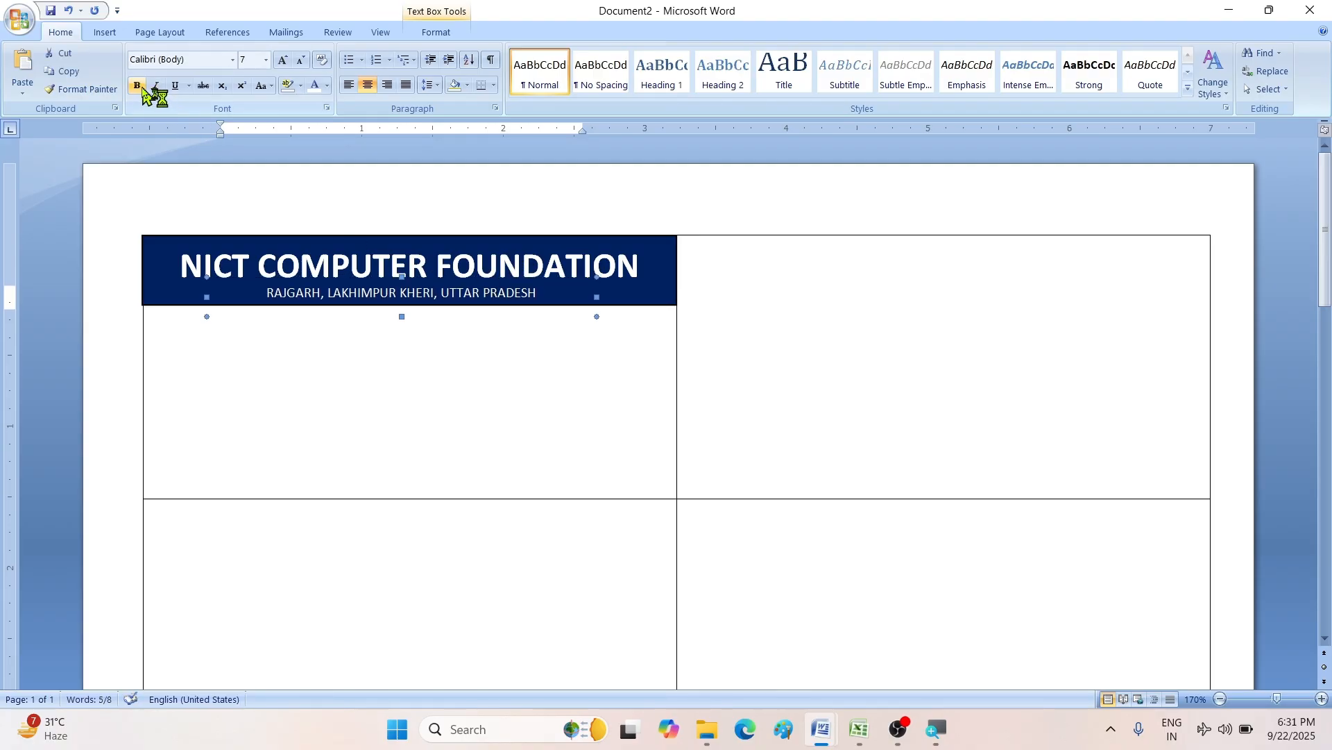
left_click(137, 85)
left_click(256, 361)
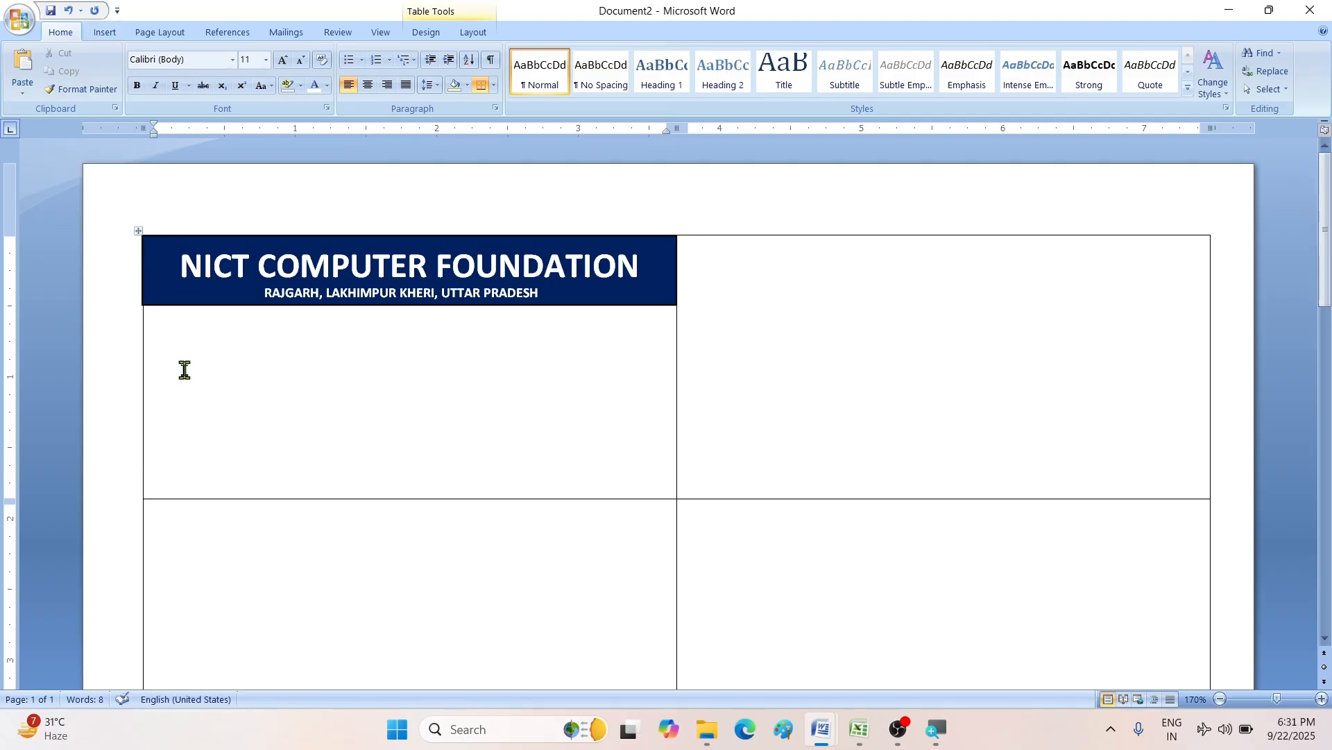
- Start the field list with the label Name in the cell below the banner
key("Return")
key("ctrl+z")
key("ctrl+y")
key("ctrl+z")
left_click(185, 370)
scroll(202, 343, "up", 3)
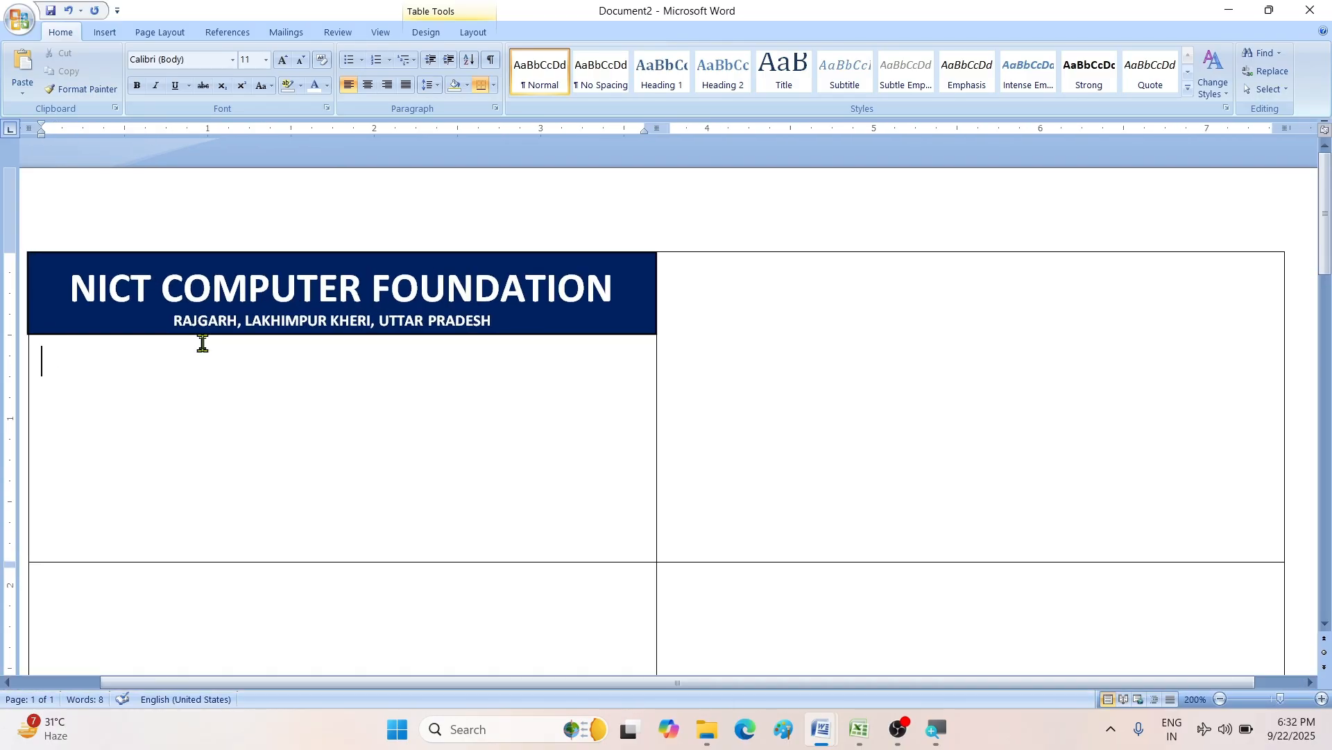
scroll(202, 343, "down", 1)
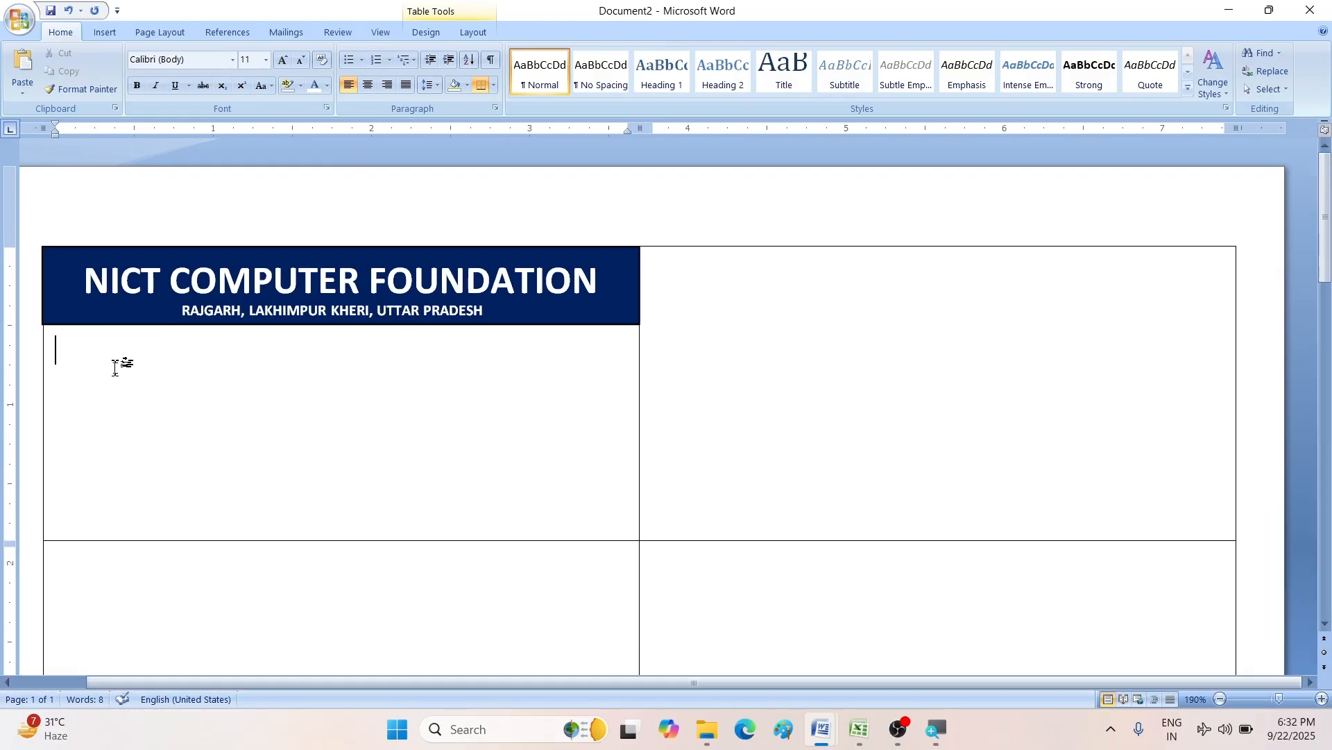
type("NAM")
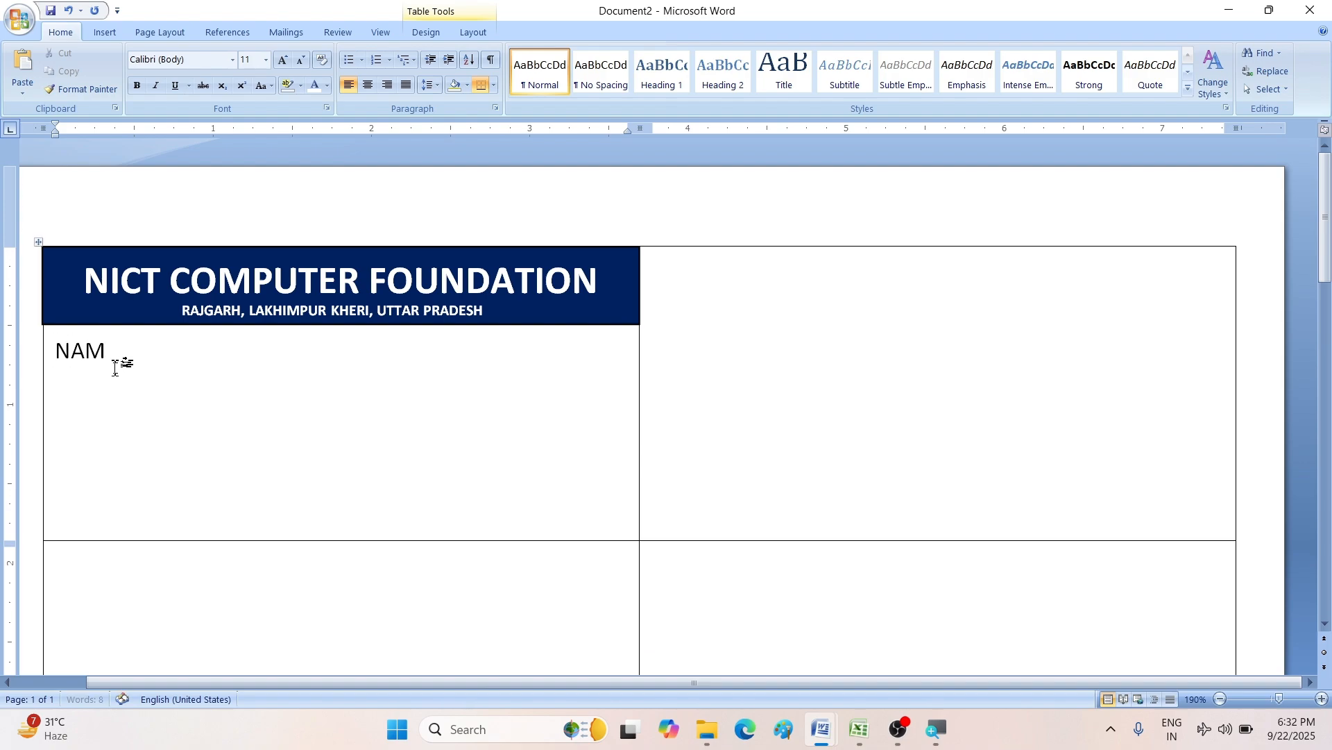
key("BackSpace")
key("BackSpace")
type("ame")
key("Tab")
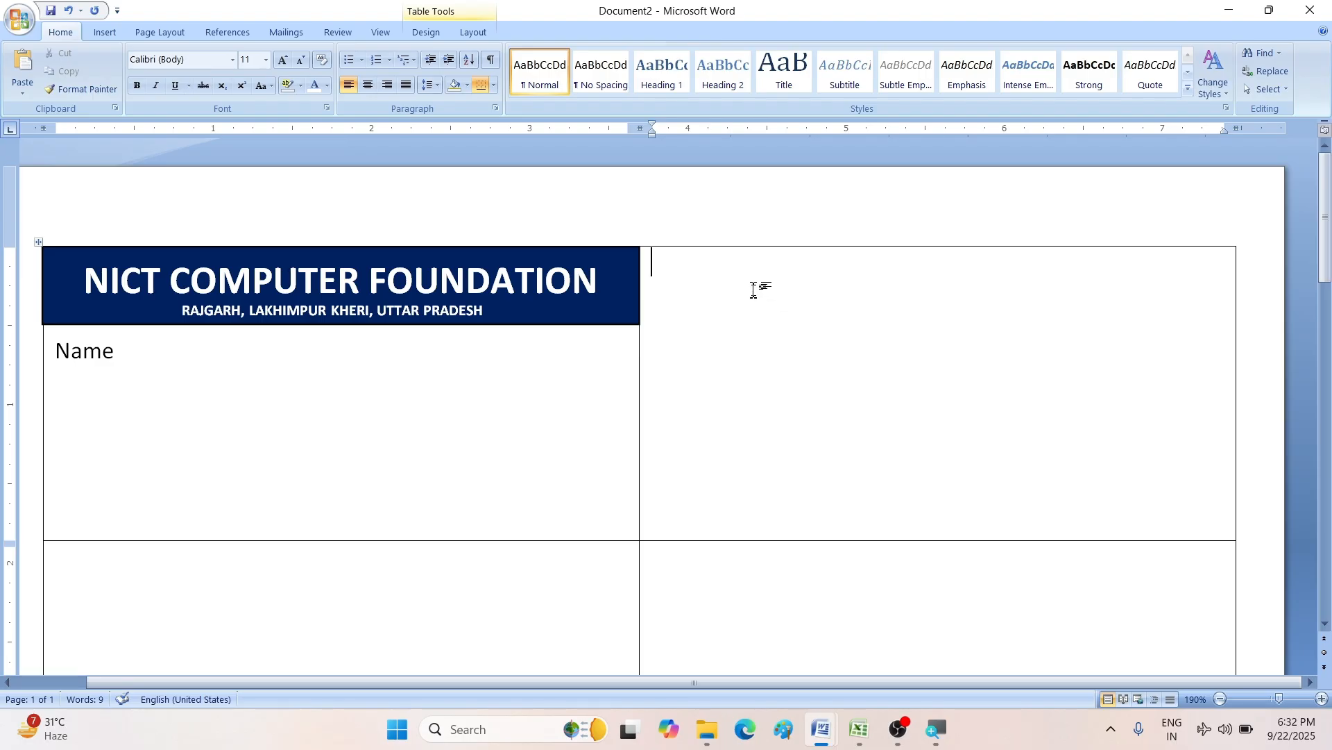
left_click(128, 347)
key("ctrl+Tab")
key("ctrl+Tab")
- Add a colon after Name, then a Father's Name line with its aligned colon
type(":")
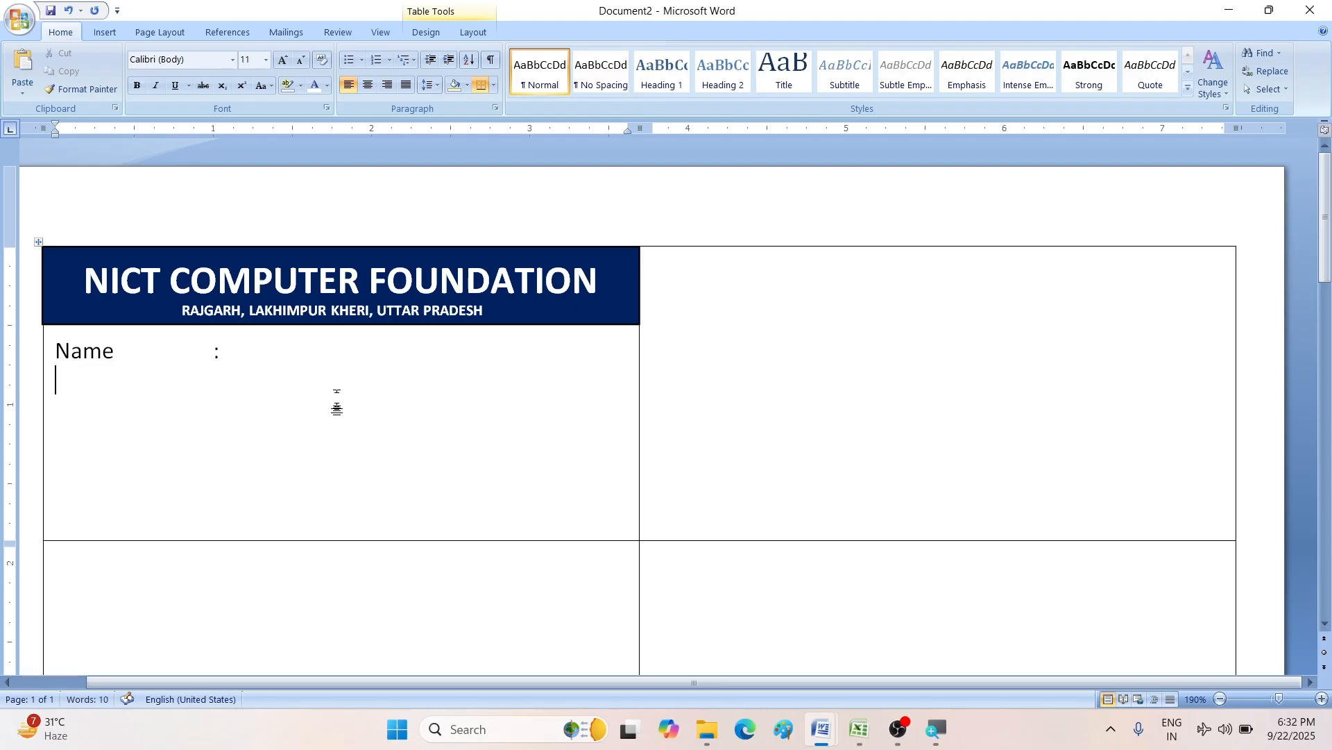
type("Father;s N")
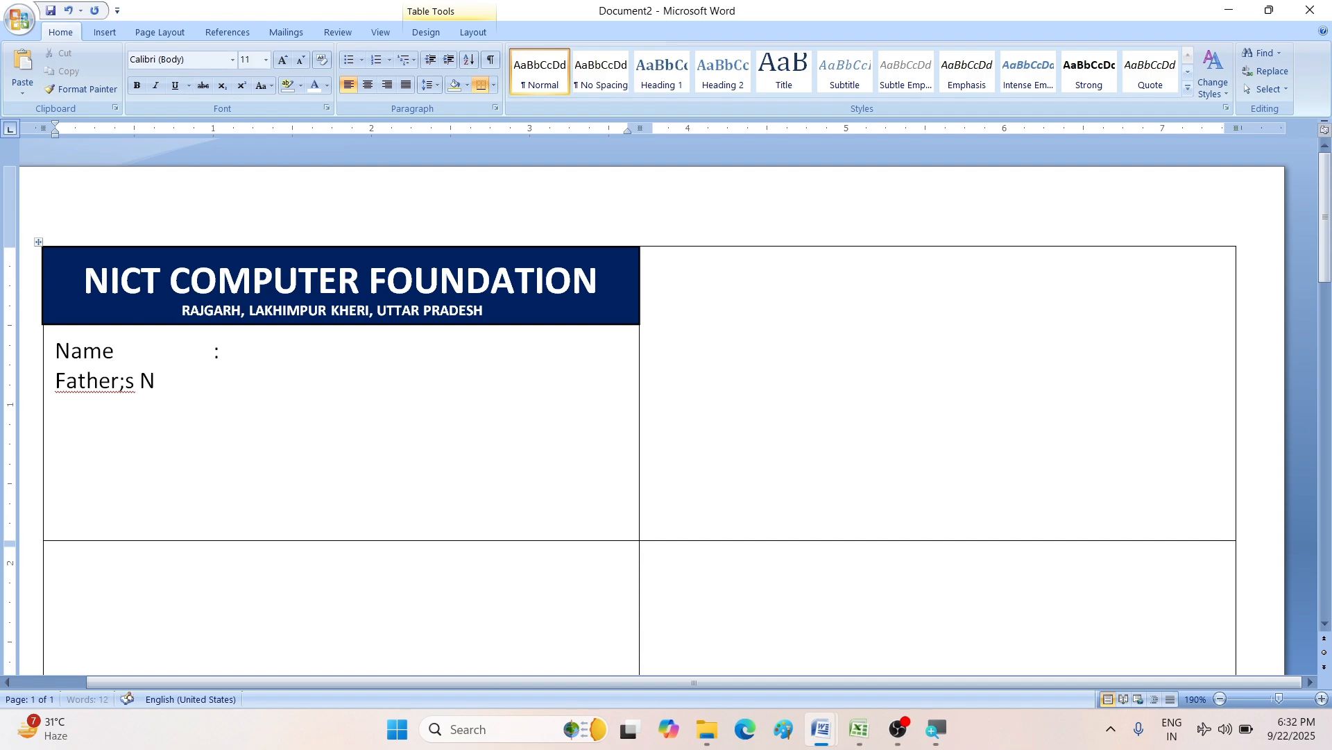
key("BackSpace")
key("BackSpace")
key("BackSpace")
type("a")
key("BackSpace")
type("s Name")
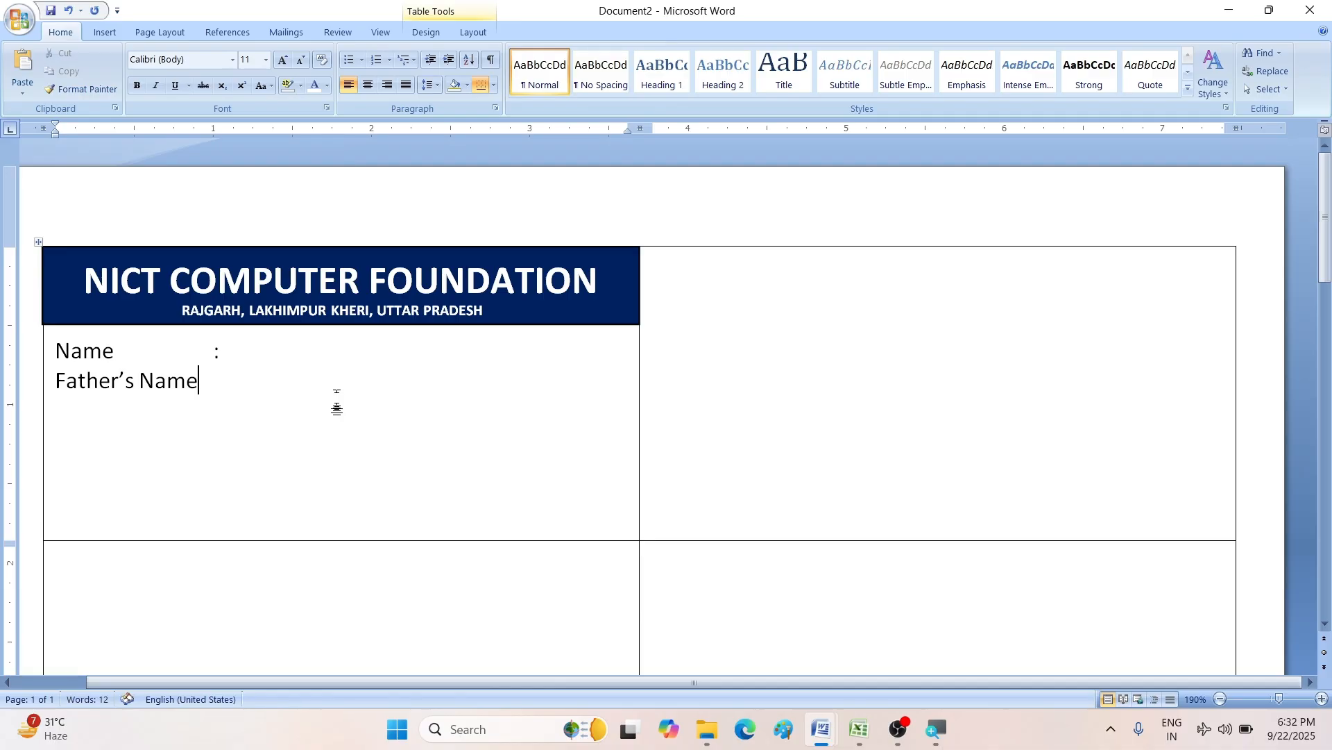
key("Tab")
key("ctrl+z")
type("e")
key("ctrl+Tab")
type(":")
- Add a Mother's Name line followed by its colon
key("Return")
type("Mother's n")
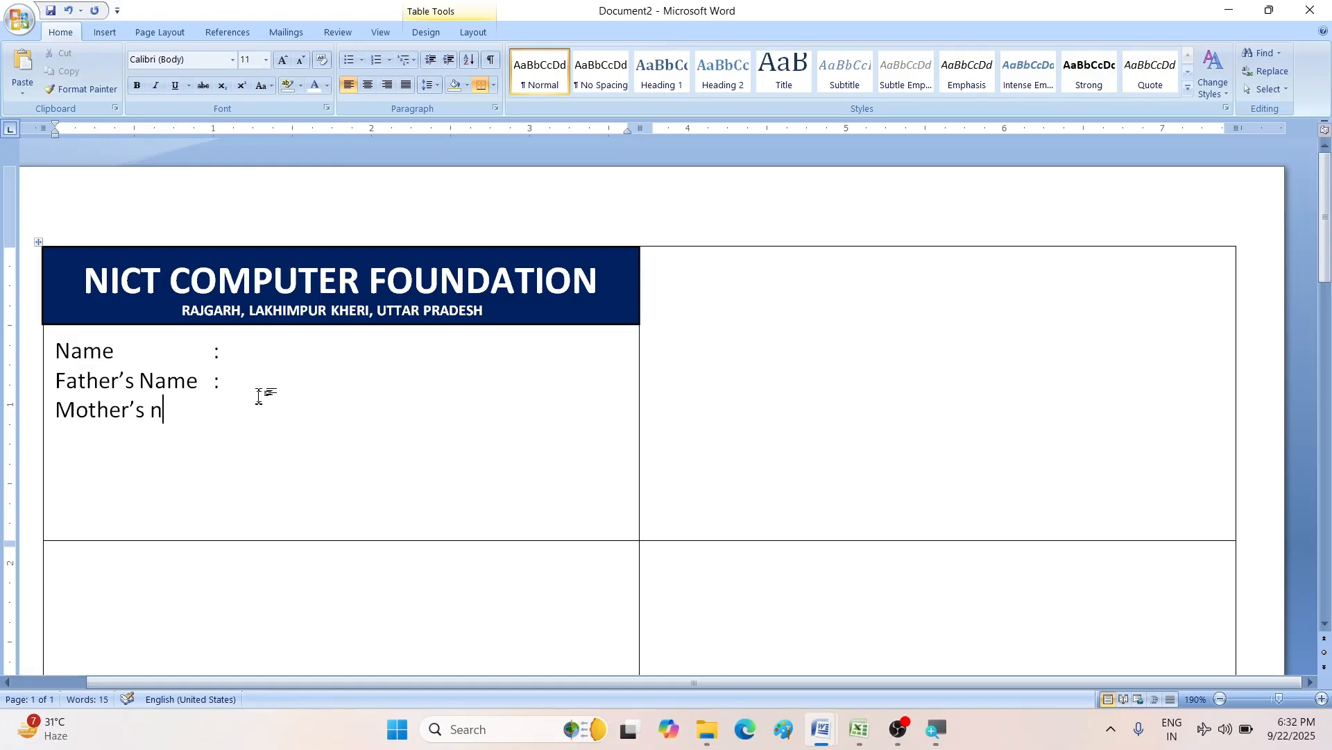
key("BackSpace")
type("Name")
key("Tab")
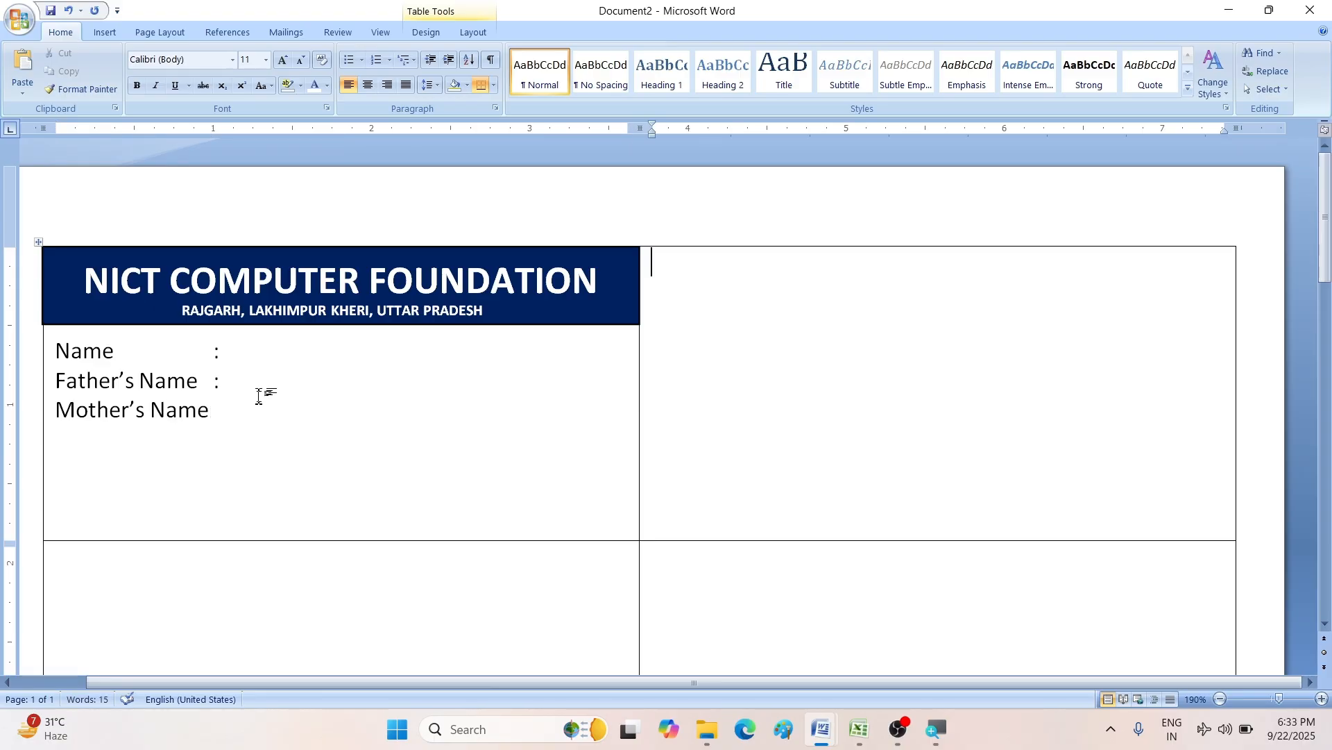
left_click(224, 399)
type(":")
key("Return")
- Replace Mother's Name with DOB, keeping its colon aligned with the others
left_click(222, 410)
key("BackSpace")
left_click_drag(212, 415, 98, 420)
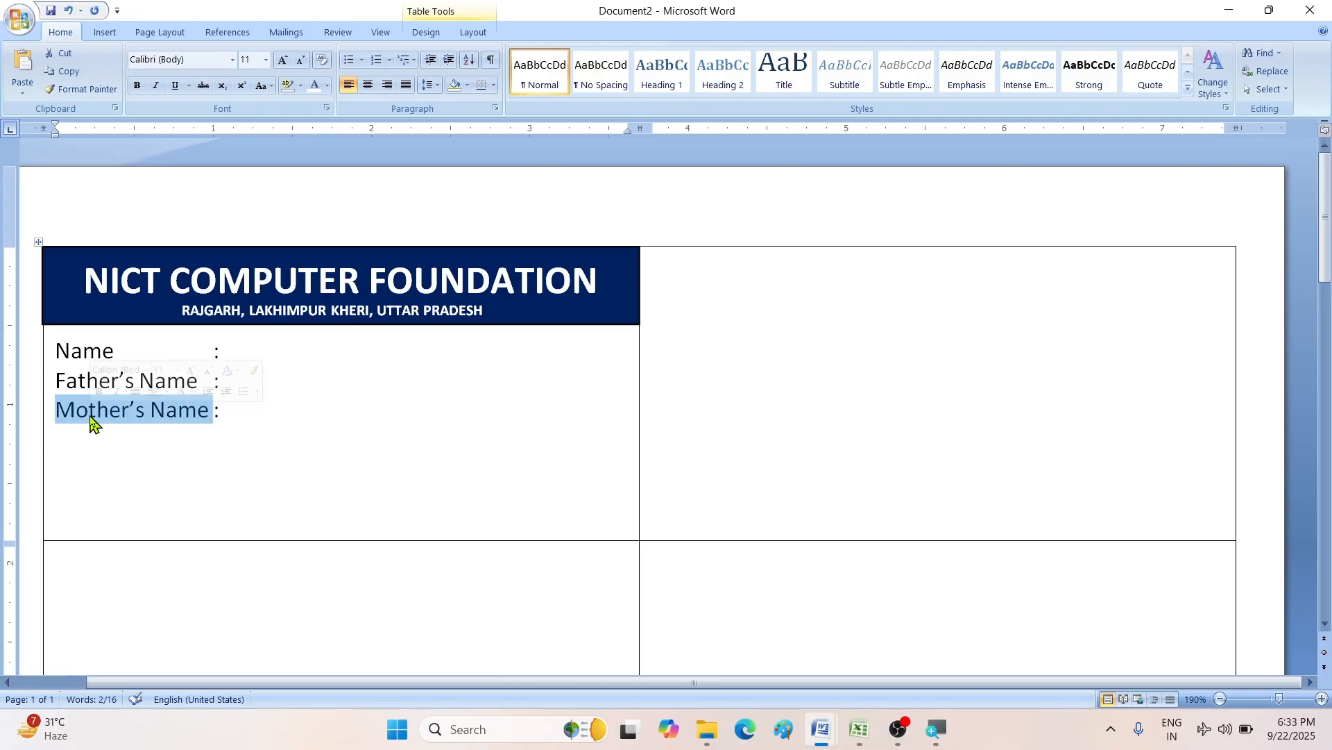
type("D")
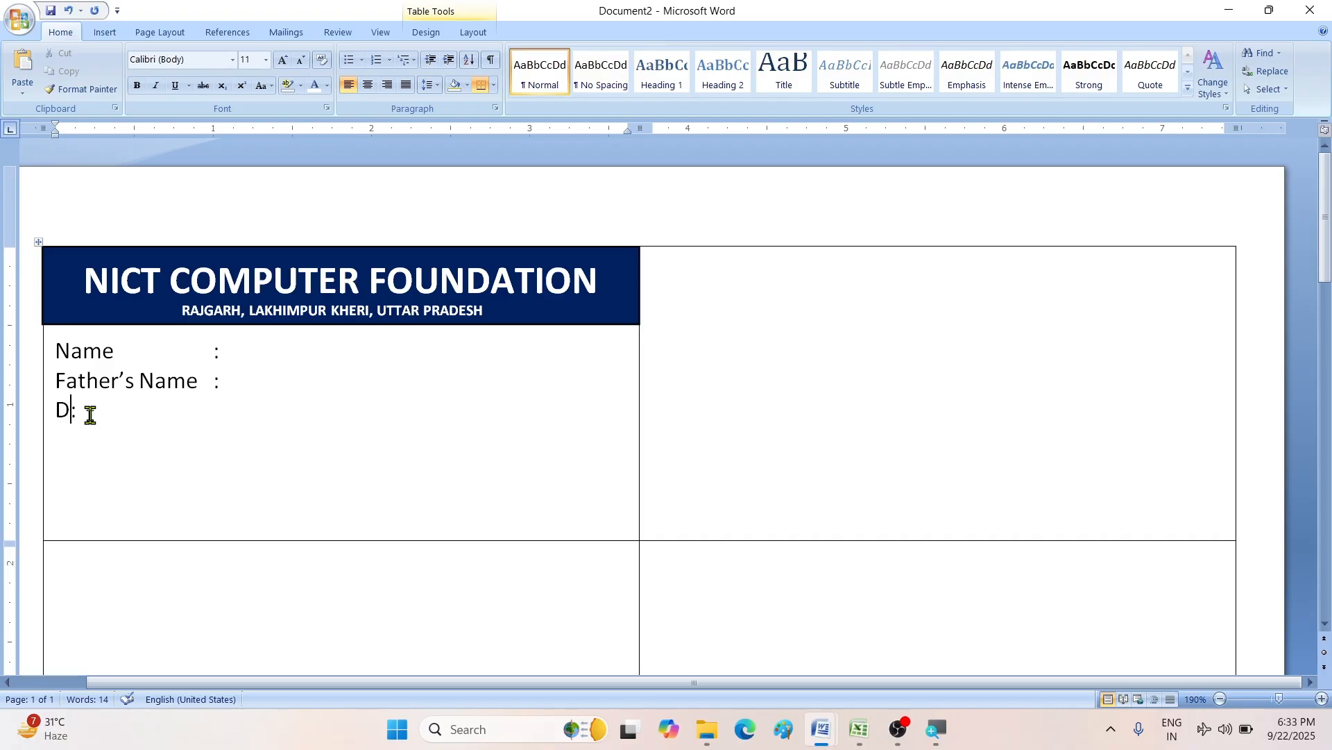
type("OB")
key("Tab")
key("Tab")
left_click(277, 412)
key("Return")
- Add Course, Mobile and Add lines, each with an aligned colon
type("urs")
type("Mob")
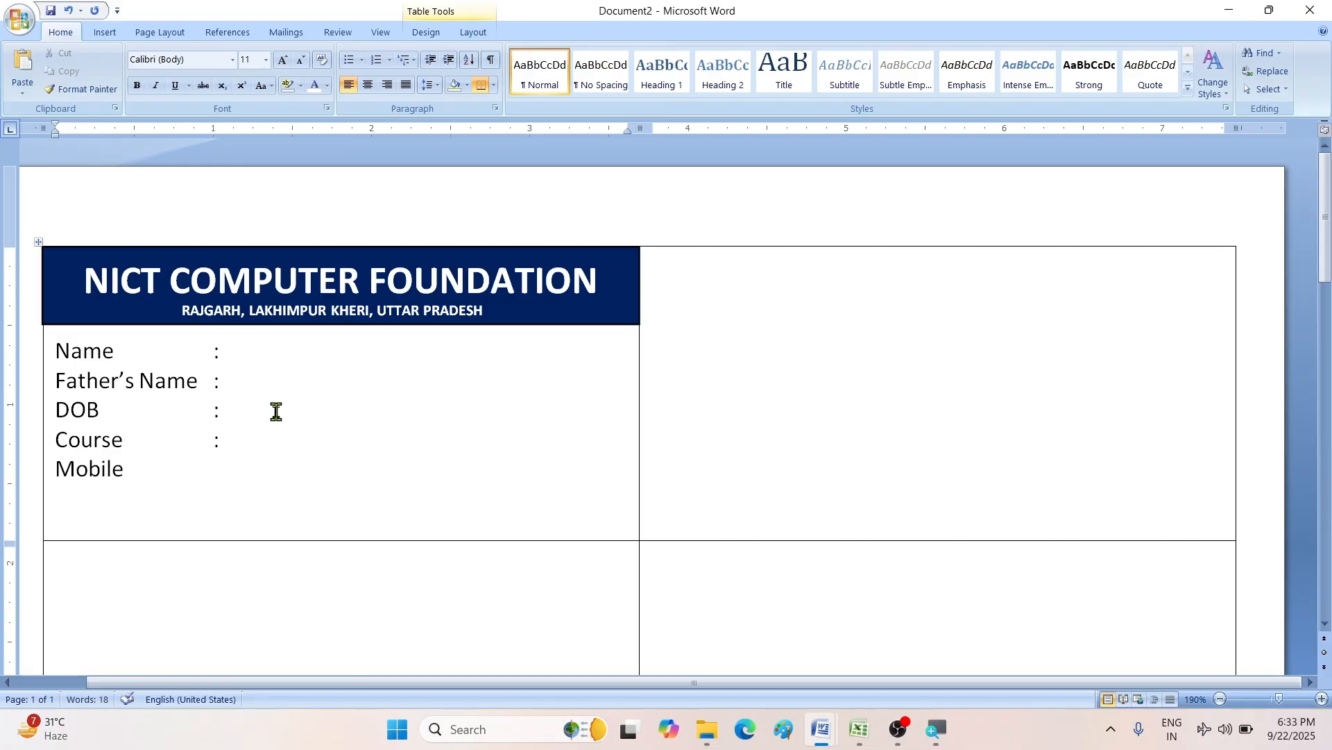
type("ile")
key("Return")
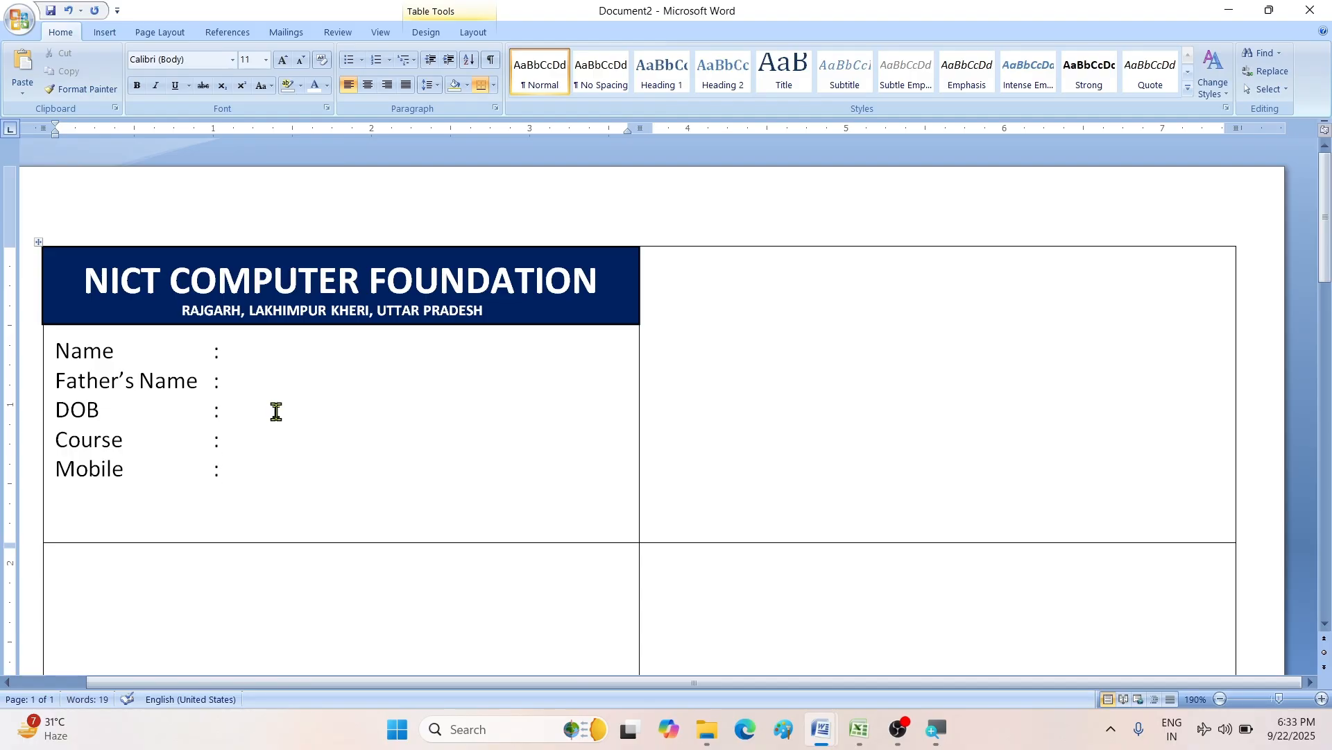
type("Add")
type(":")
left_click(249, 375)
key("ctrl+Tab")
key("ctrl+Tab")
key("ctrl+Tab")
key("ctrl+Tab")
- Draw a thin text box across the card's bottom below Add and fill it yellow
left_click(105, 32)
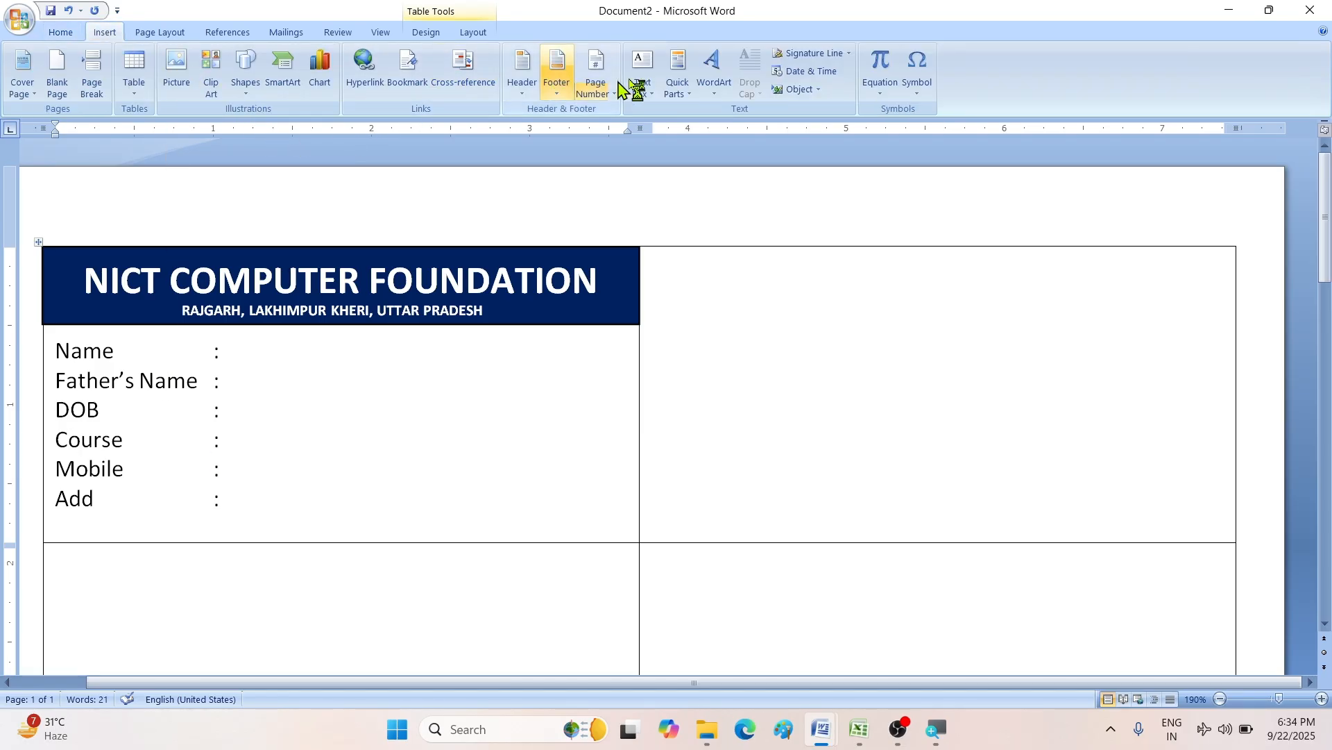
left_click(645, 95)
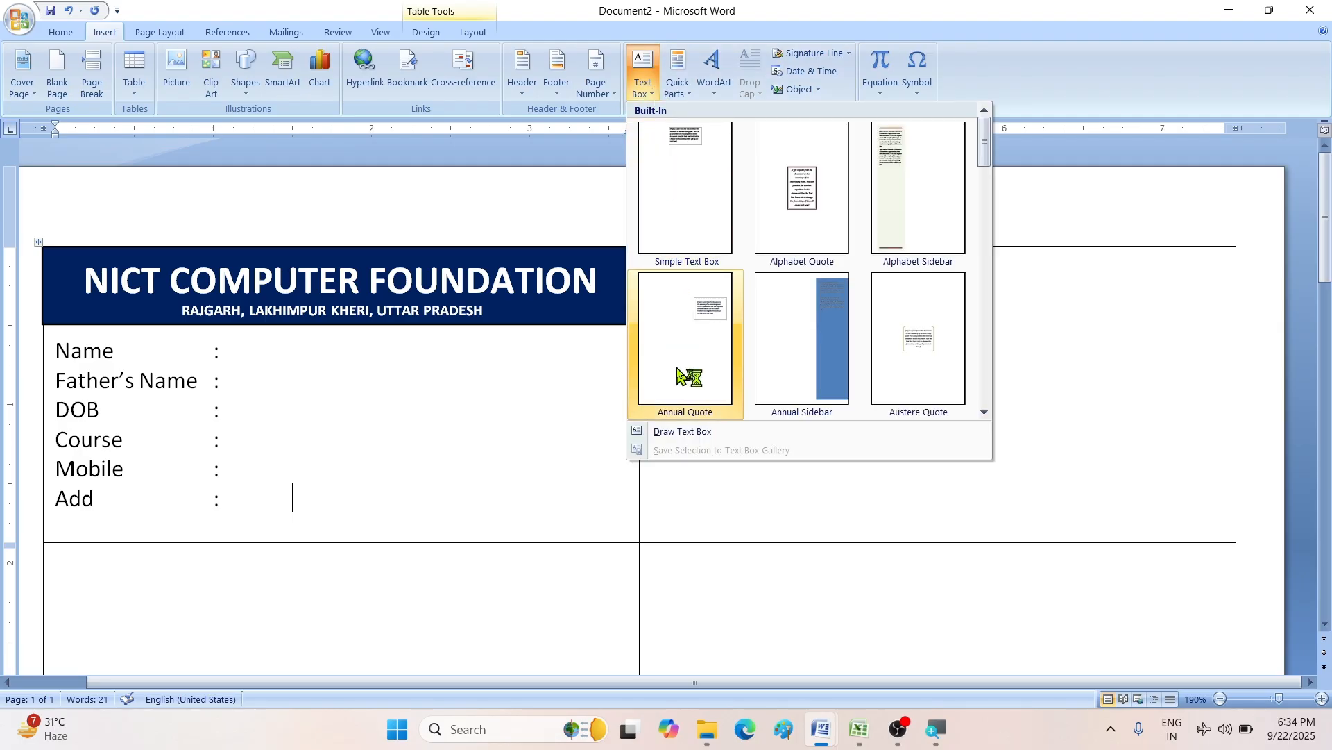
left_click(659, 431)
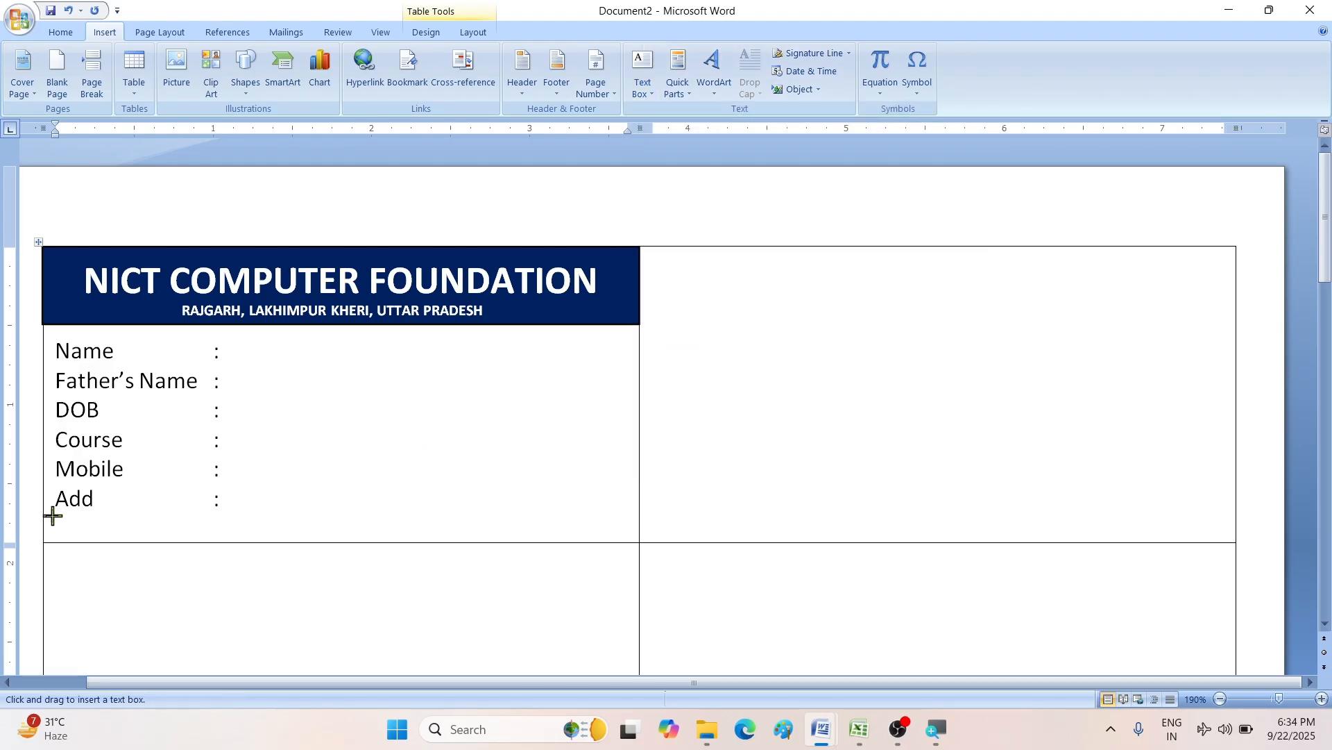
mouse_move(43, 515)
left_mouse_down()
mouse_move(674, 540)
mouse_move(641, 542)
left_mouse_up()
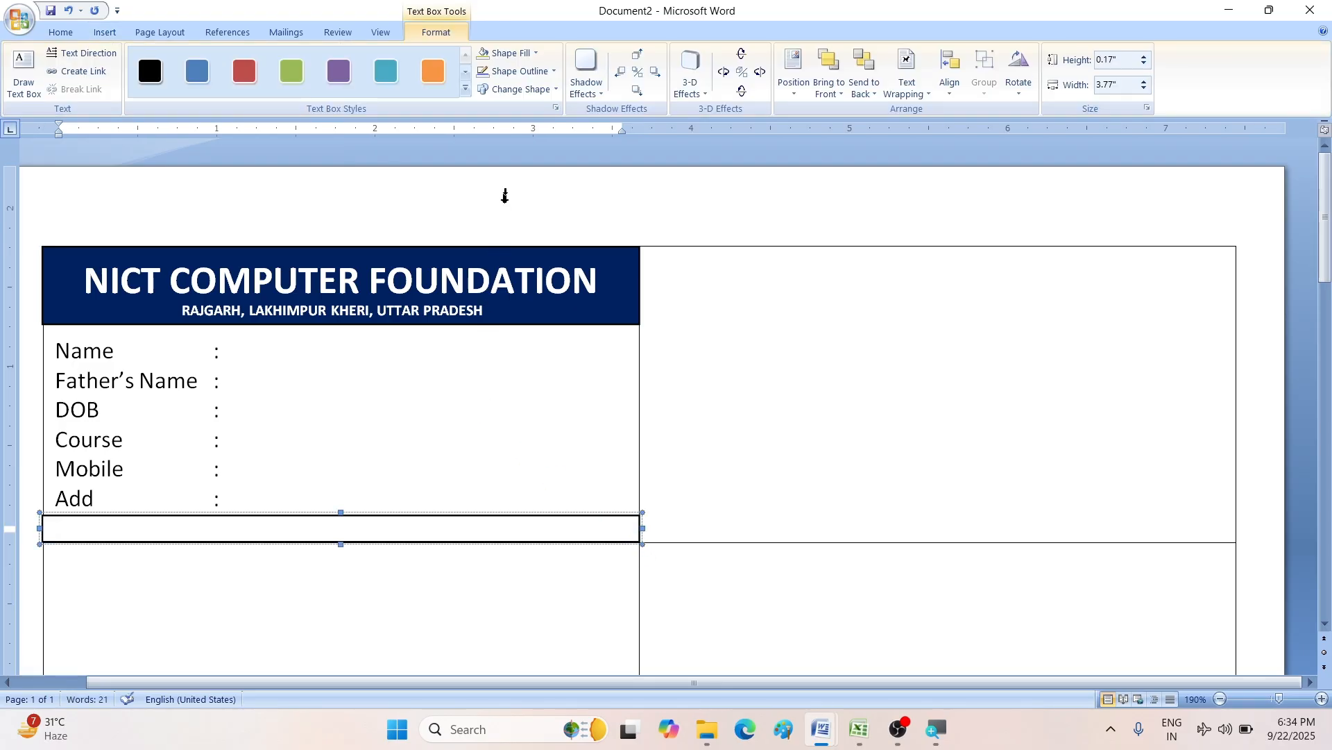
left_click(504, 56)
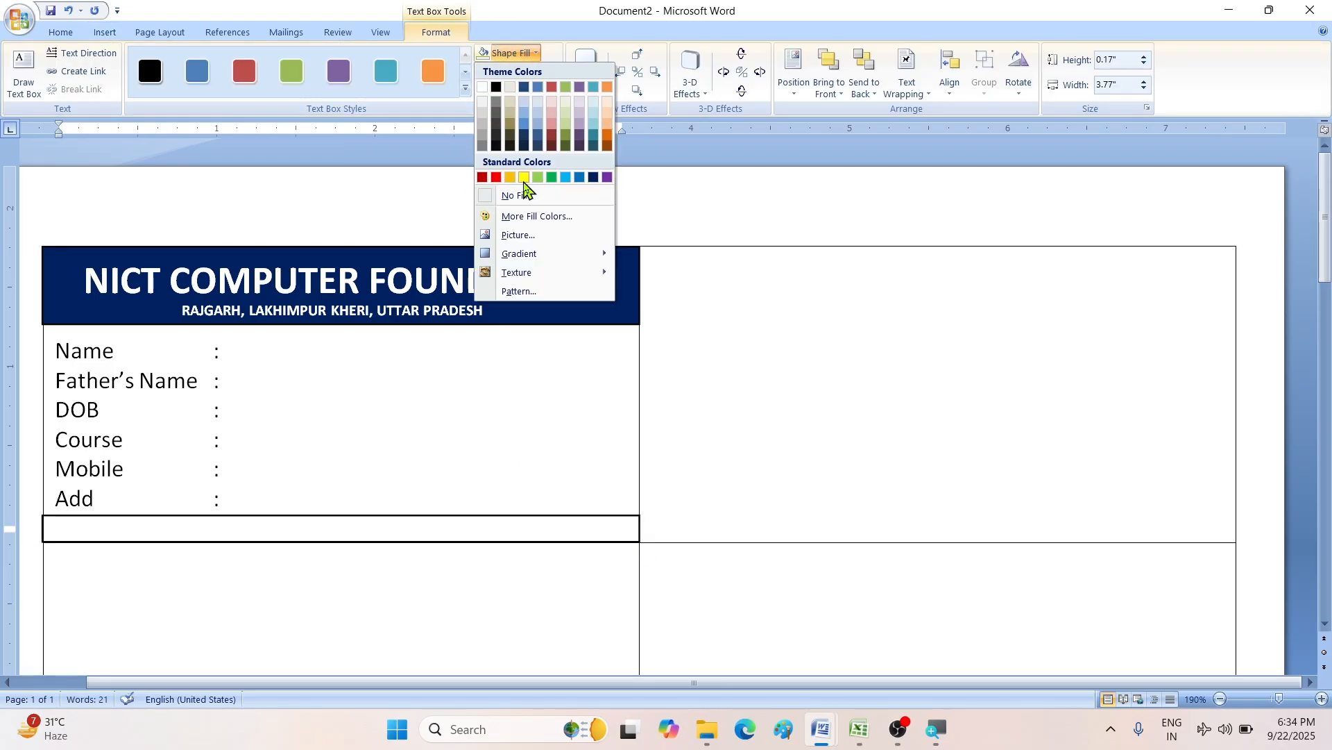
left_click(531, 179)
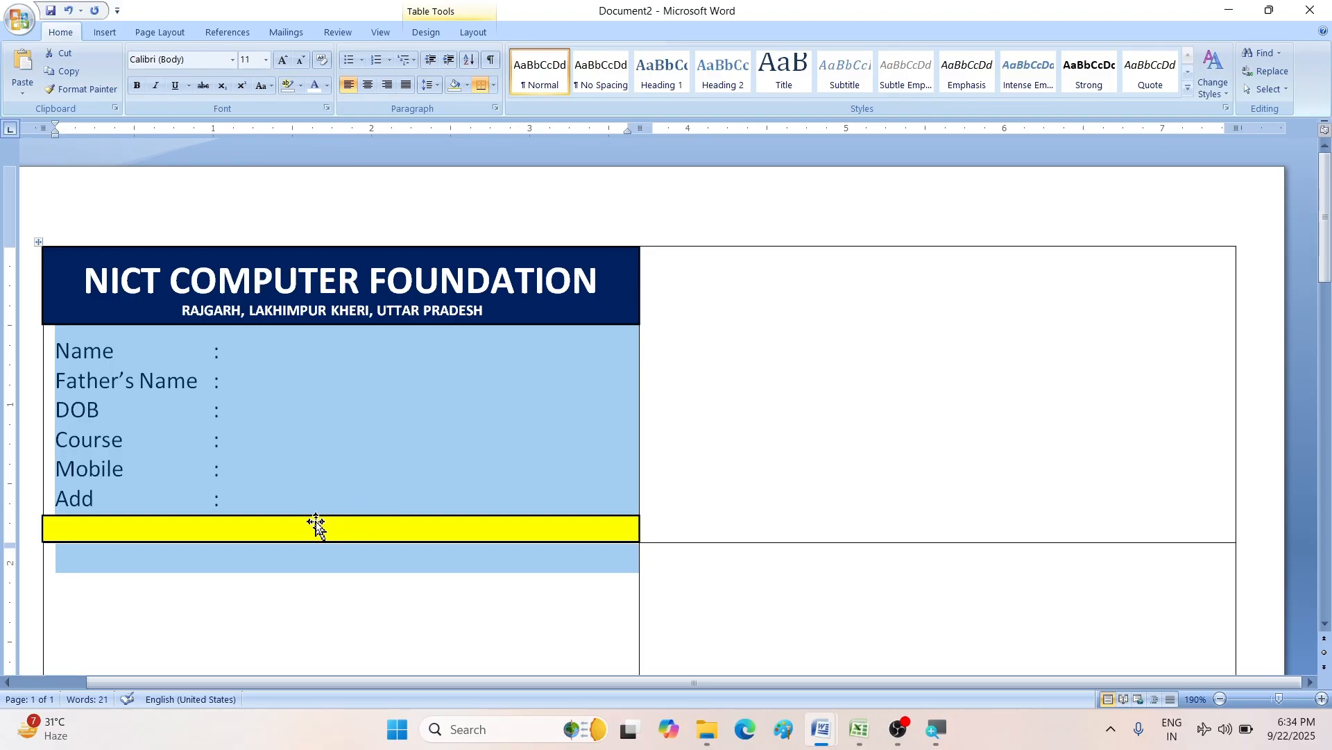
- Set the yellow box to font size 7, 1.0 line spacing and no space after paragraph
left_click(315, 526)
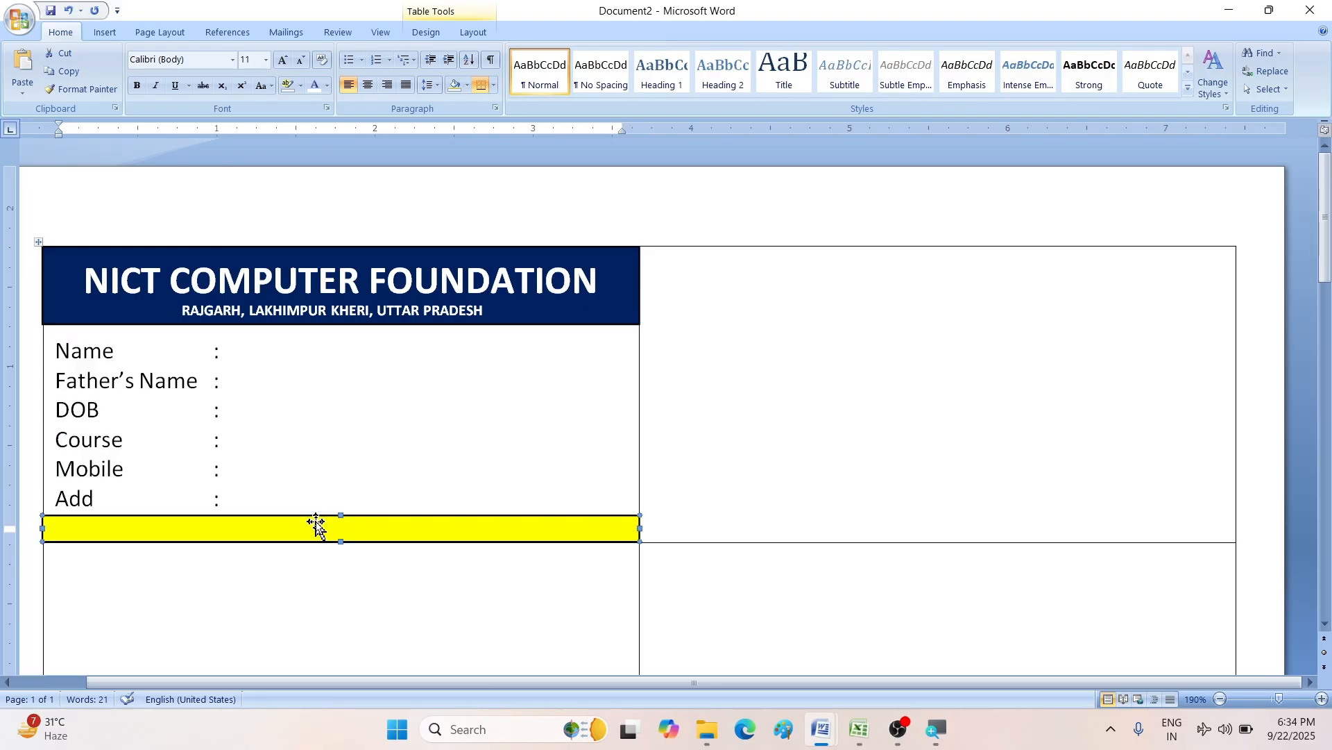
left_click(61, 33)
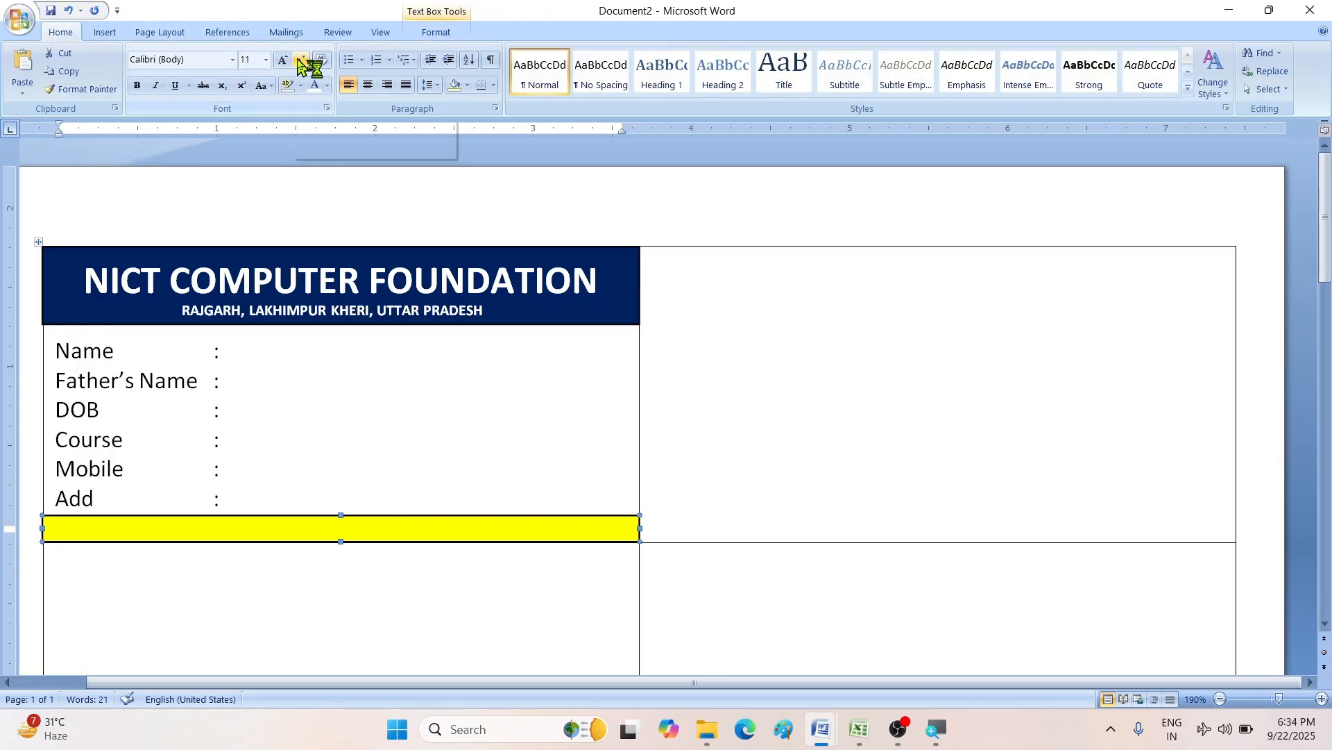
key("super")
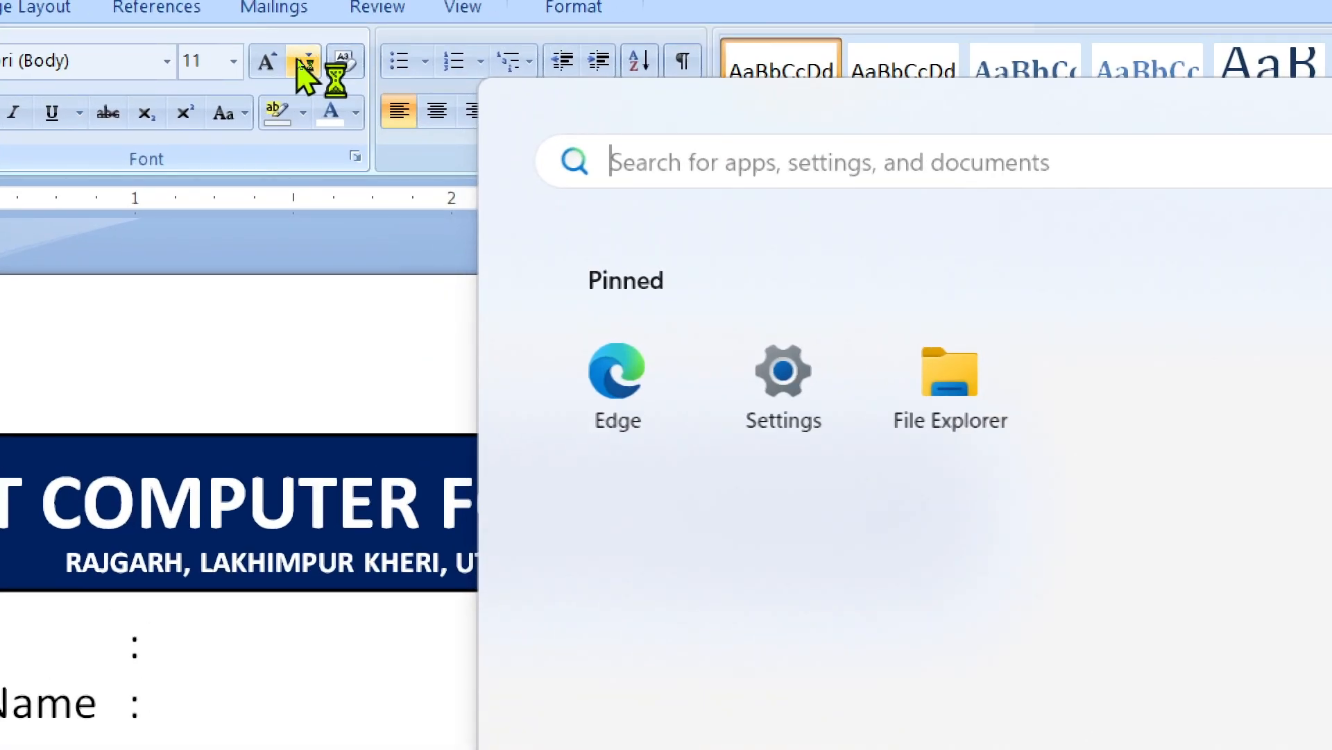
key("super")
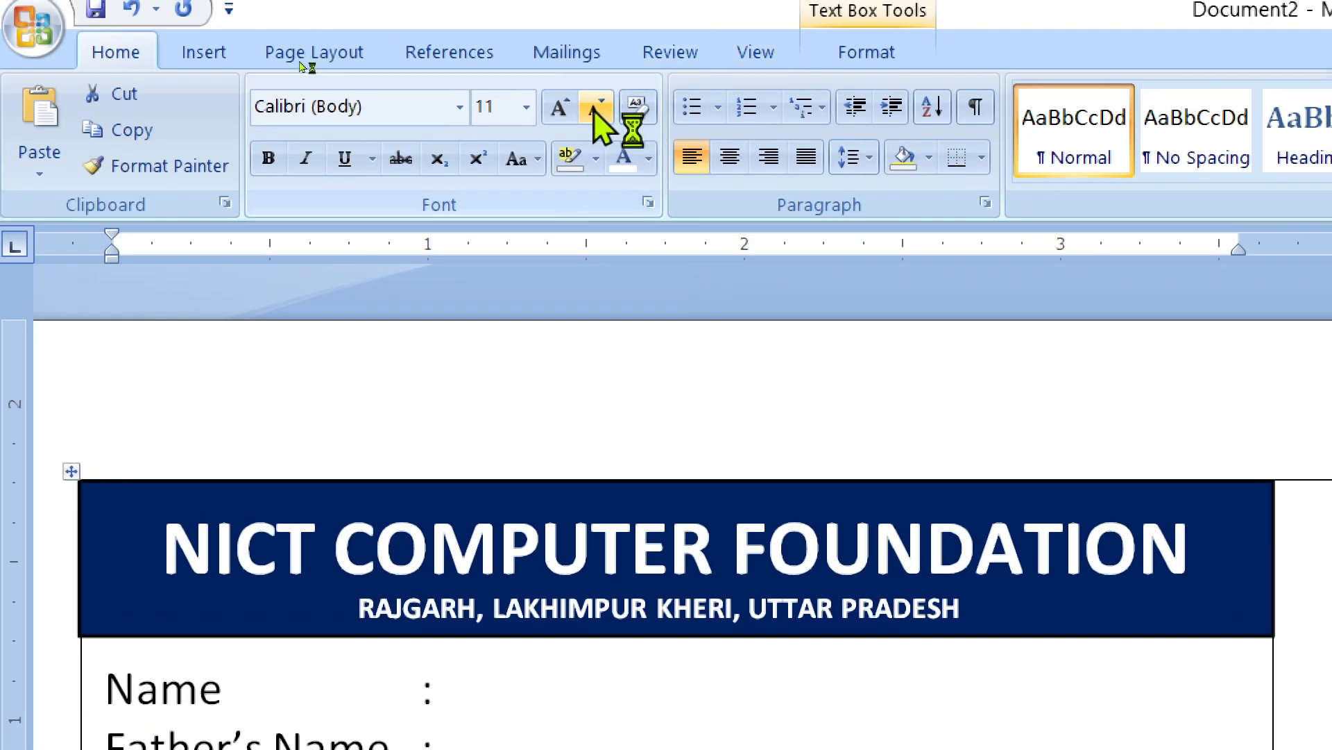
left_click(595, 109)
left_click(595, 109)
left_click(595, 109)
left_click(595, 109)
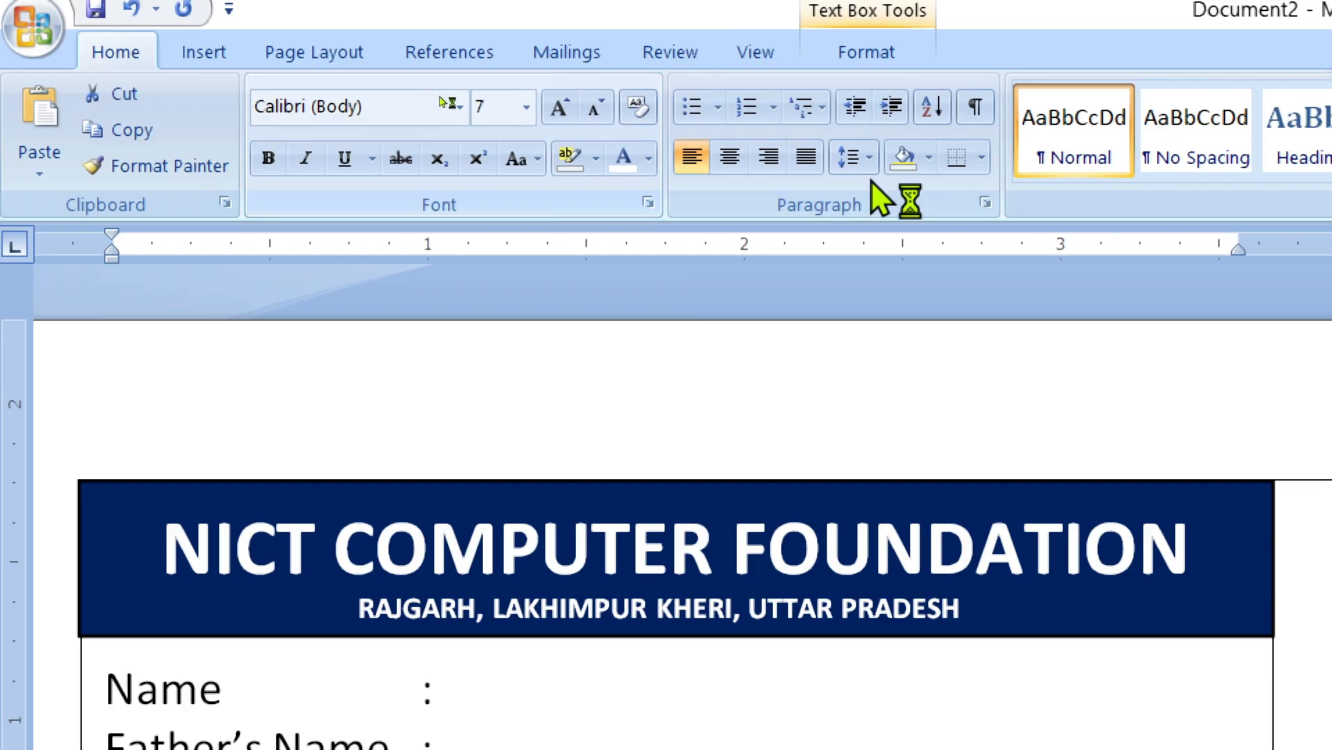
left_click(848, 157)
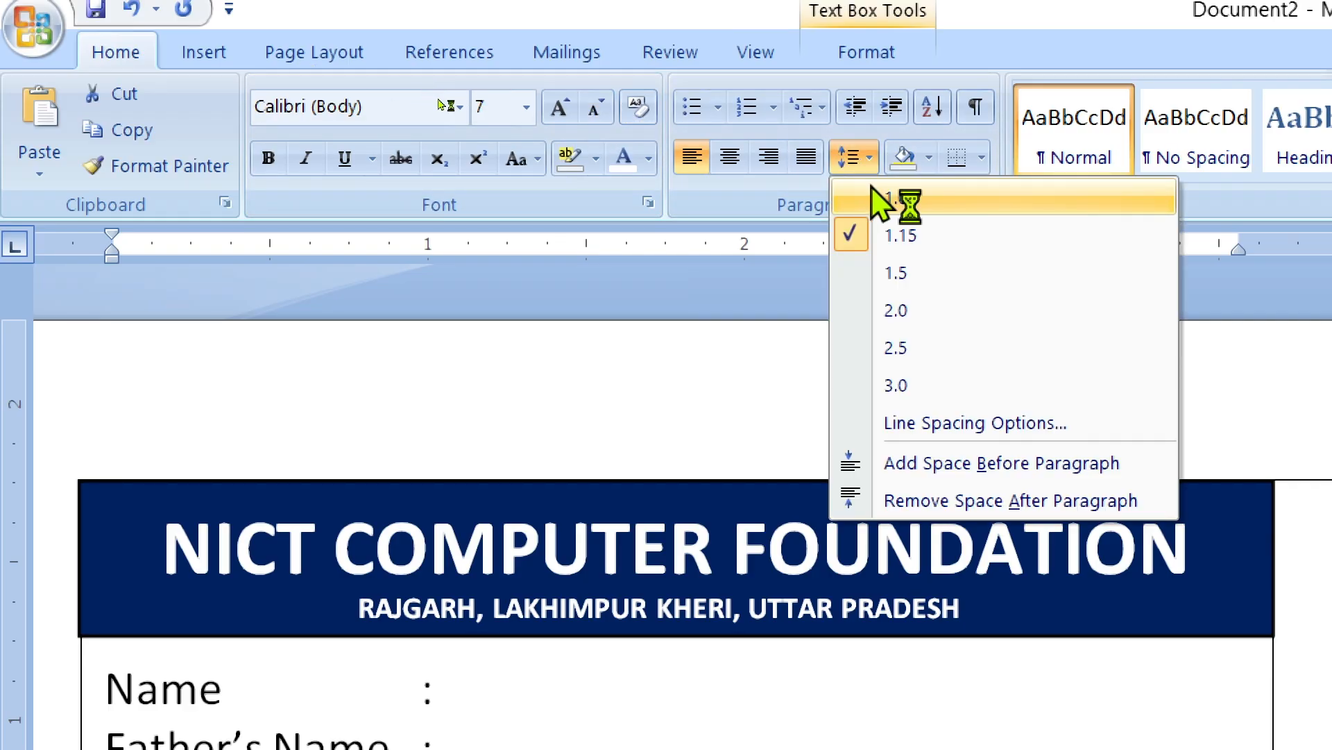
left_click(876, 202)
left_click(863, 165)
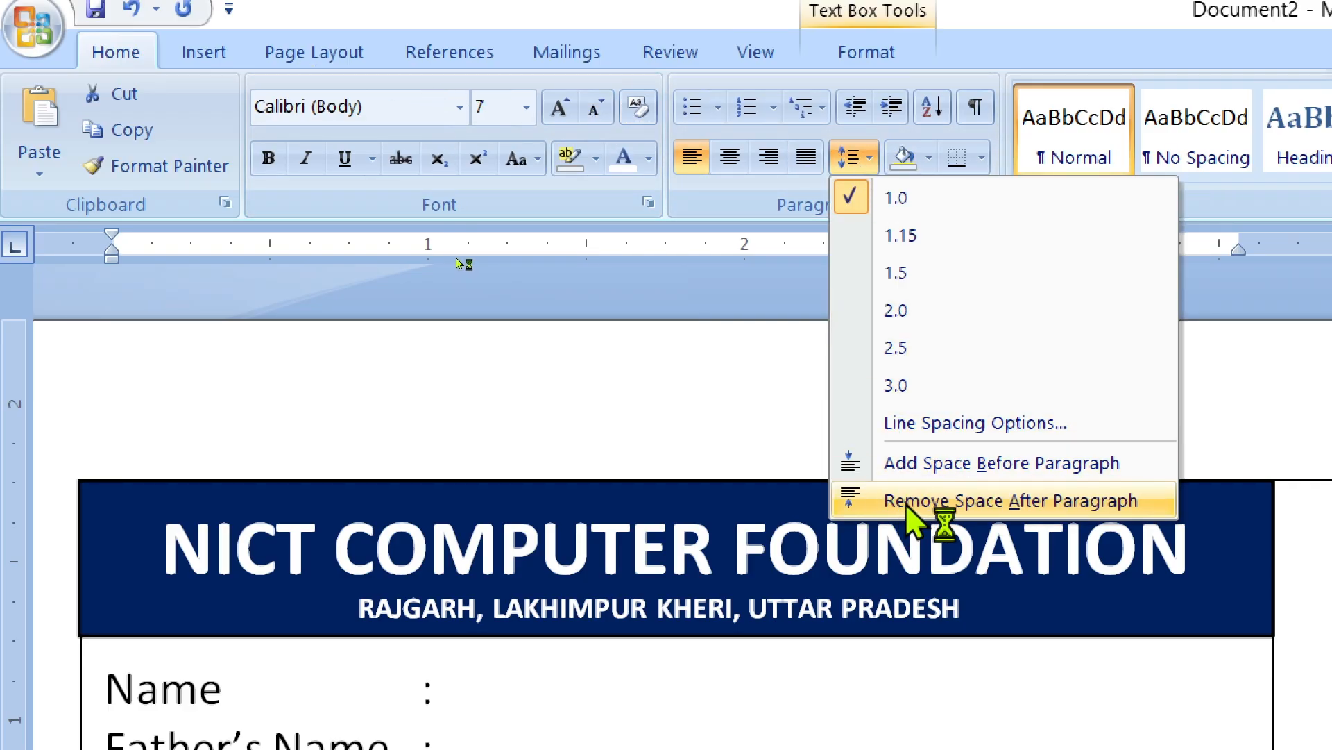
left_click(968, 490)
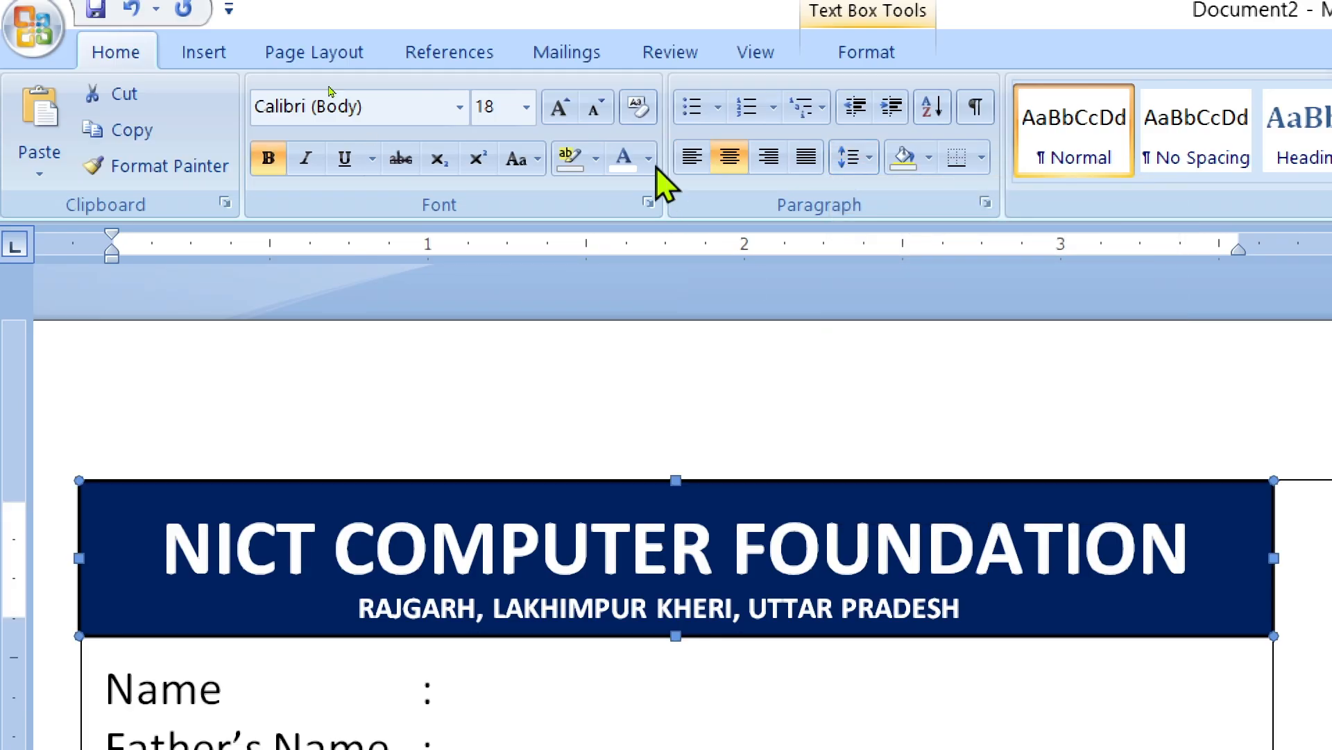
left_click(603, 679)
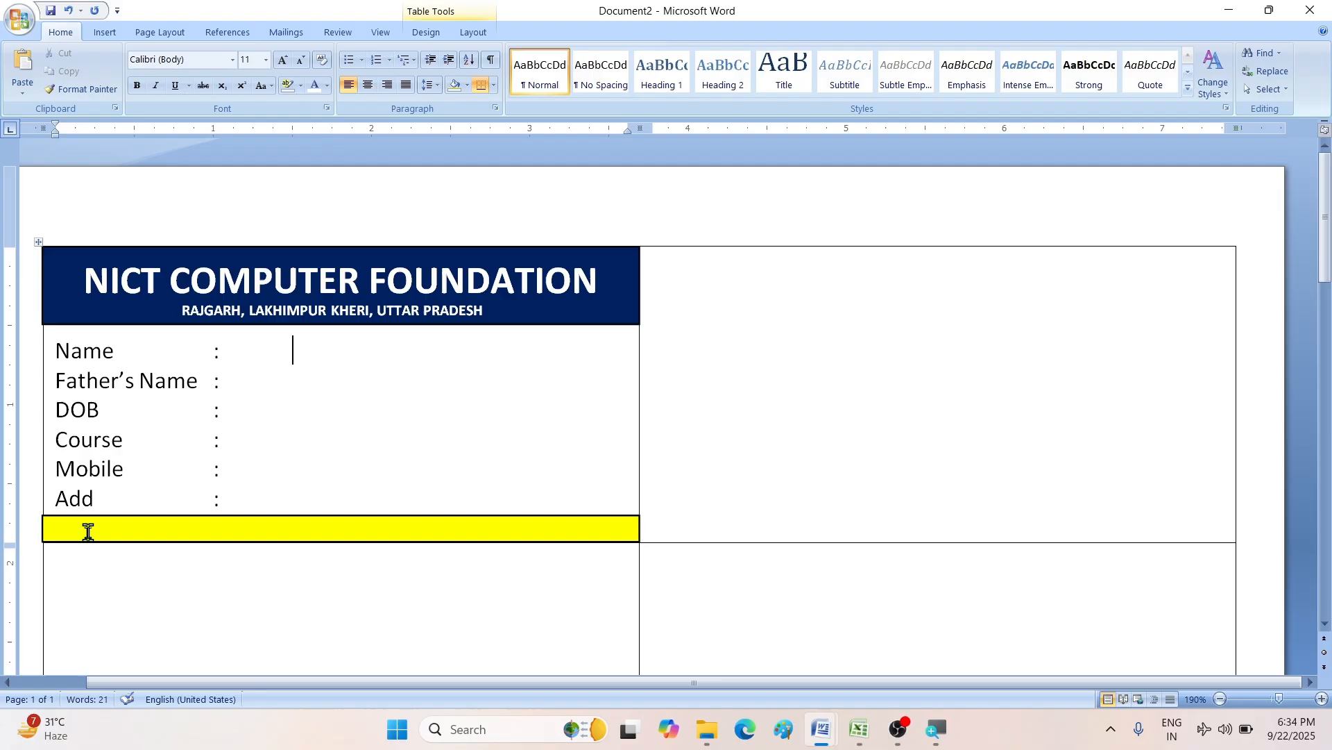
- Start the web address in the yellow footer, adjust its text size and make the box taller
left_click(88, 531)
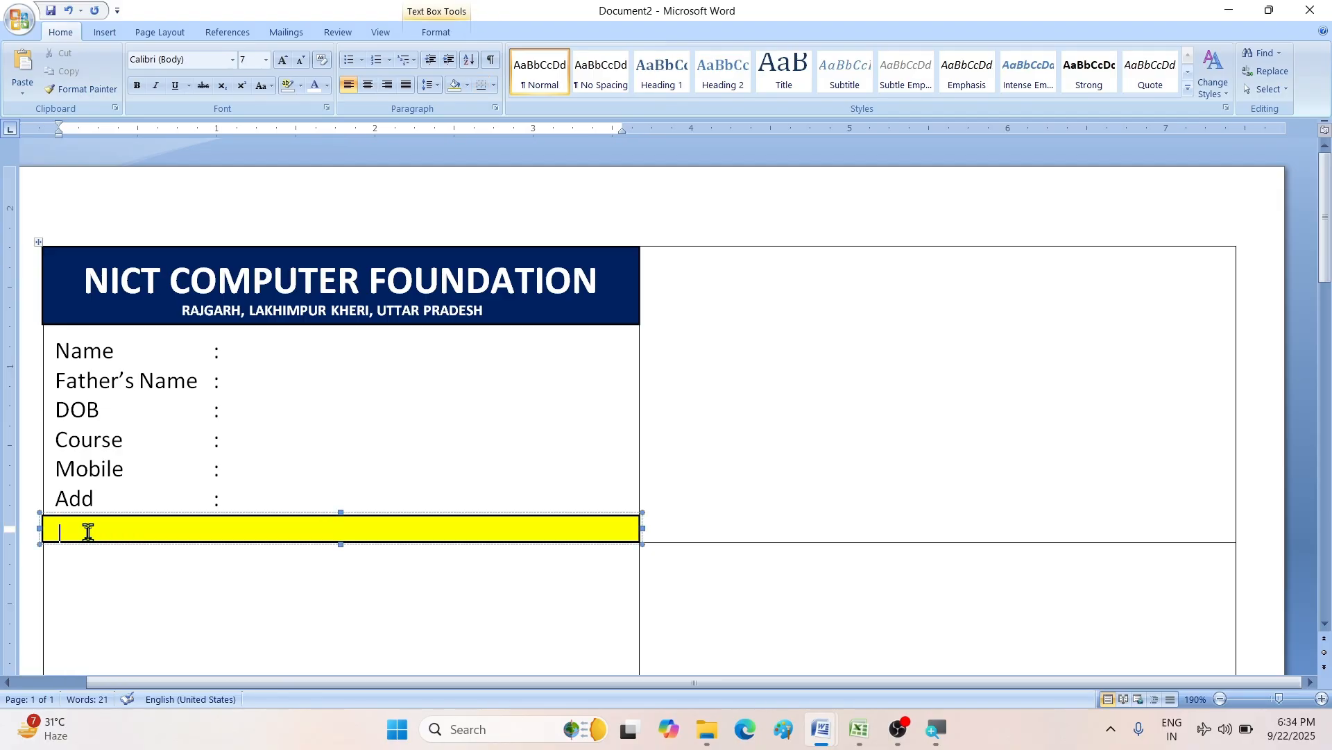
type("......")
key("ctrl+a")
key("ctrl+[")
key("ctrl+[")
key("ctrl+]")
key("ctrl+]")
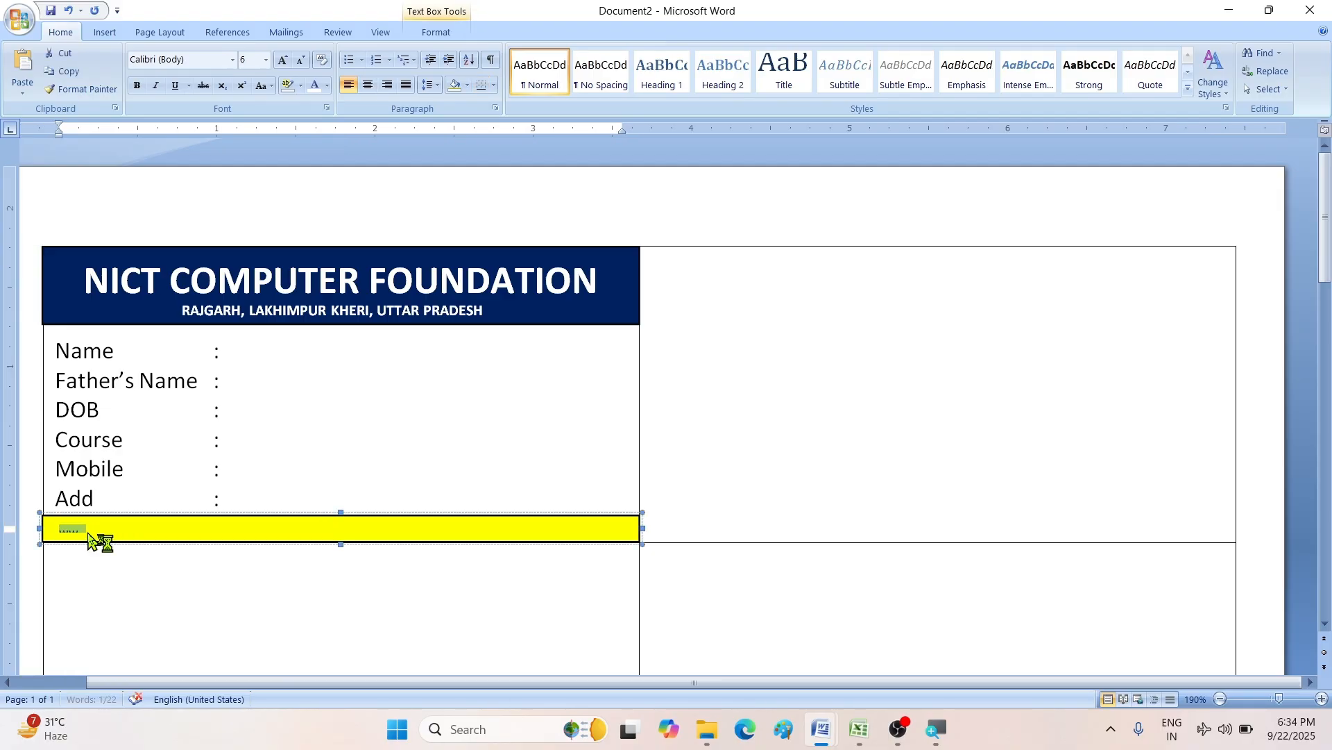
left_click_drag(340, 512, 340, 506)
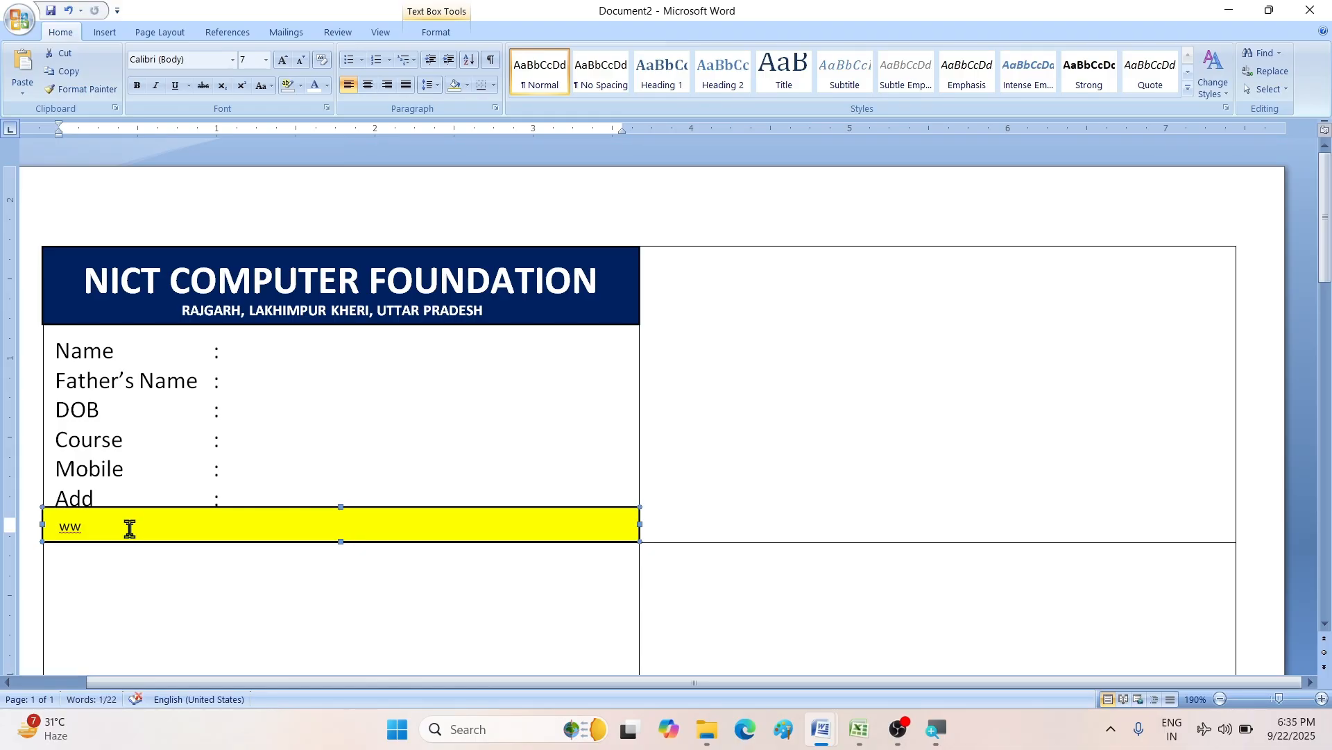
left_click(130, 529)
type("w.nictfoundation.com")
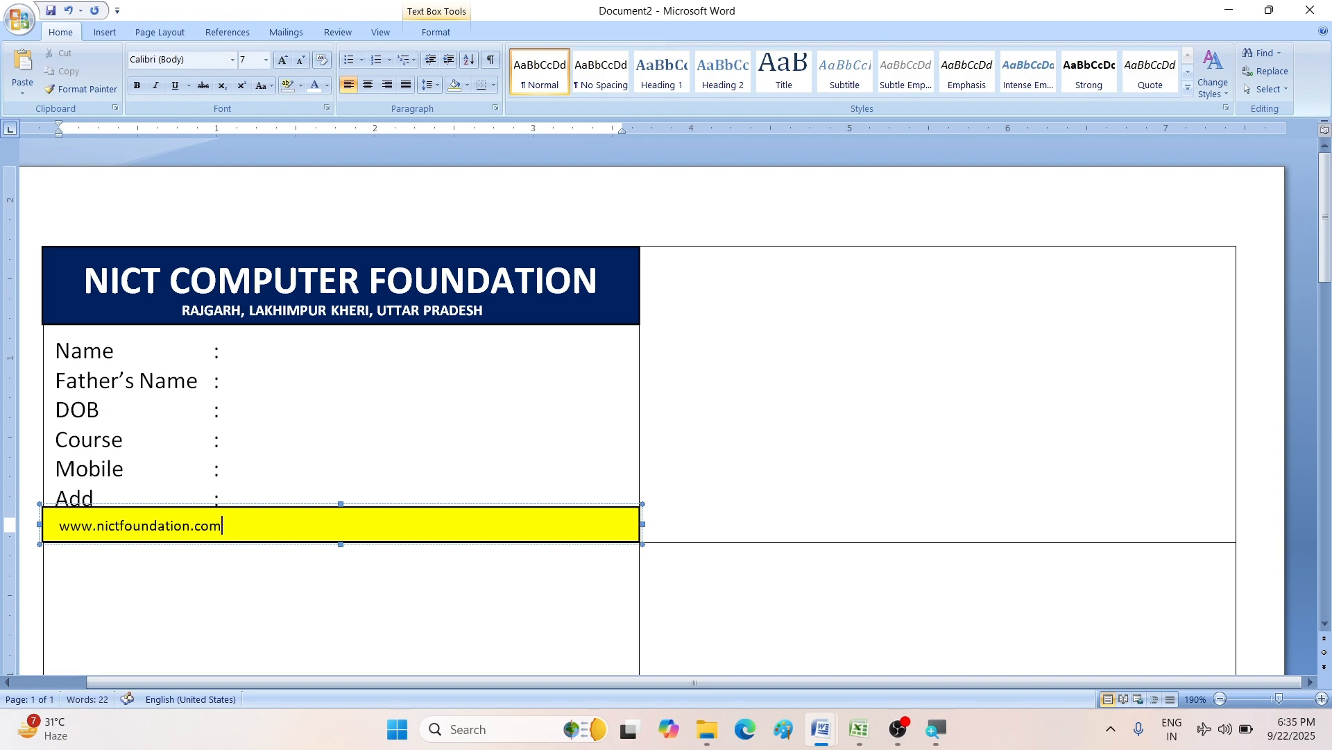
key("space")
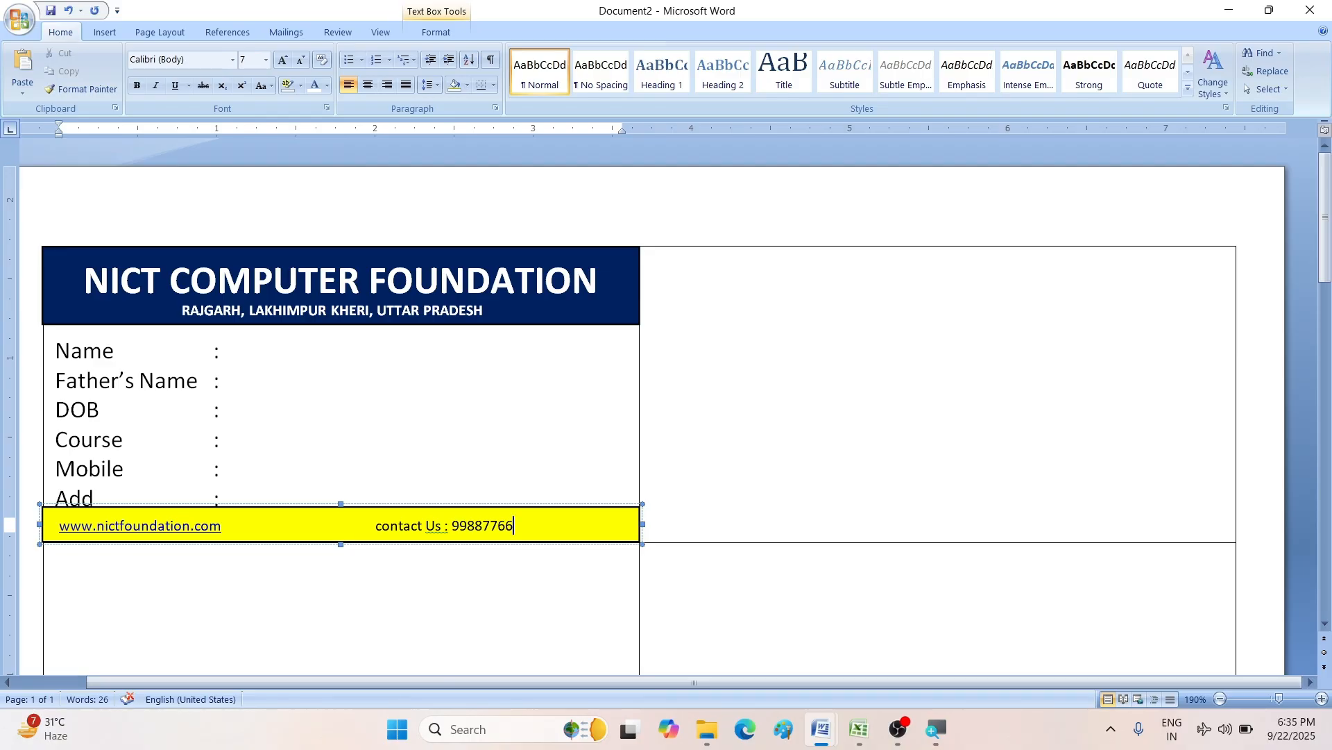
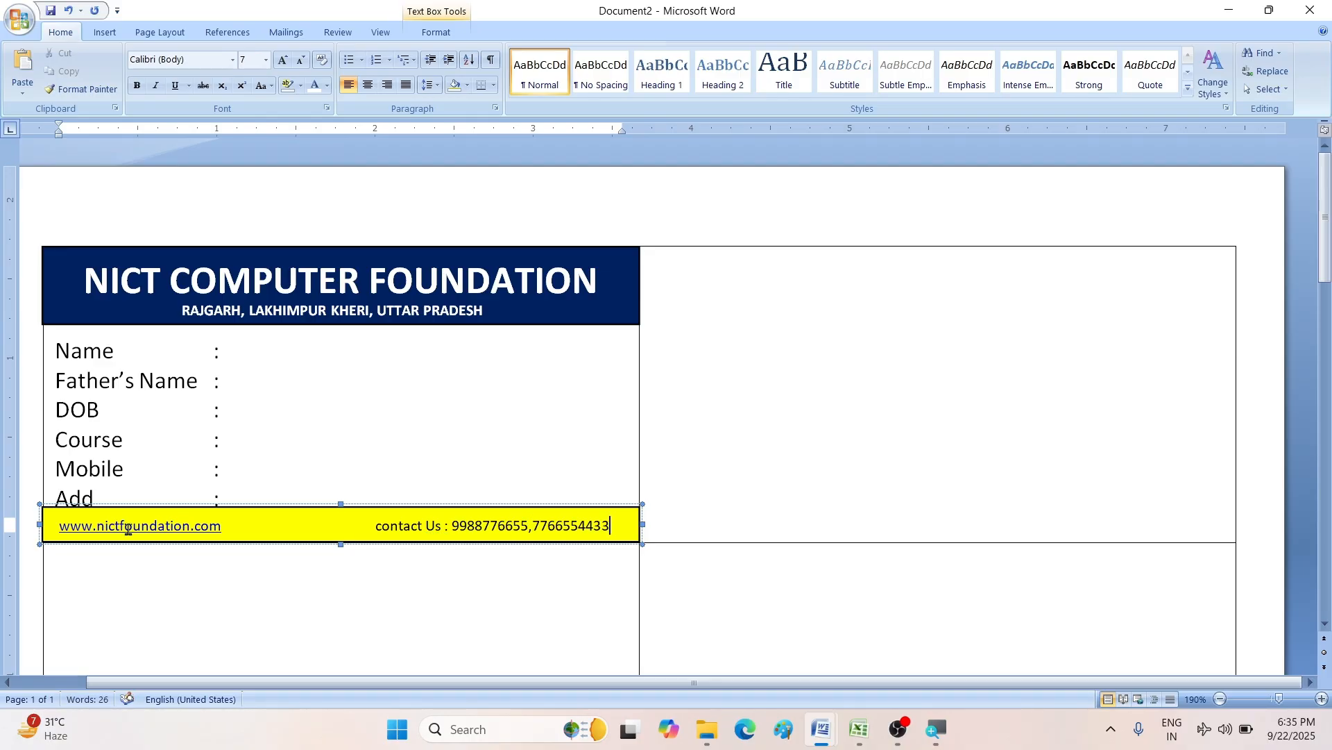
left_click(386, 525)
key("BackSpace")
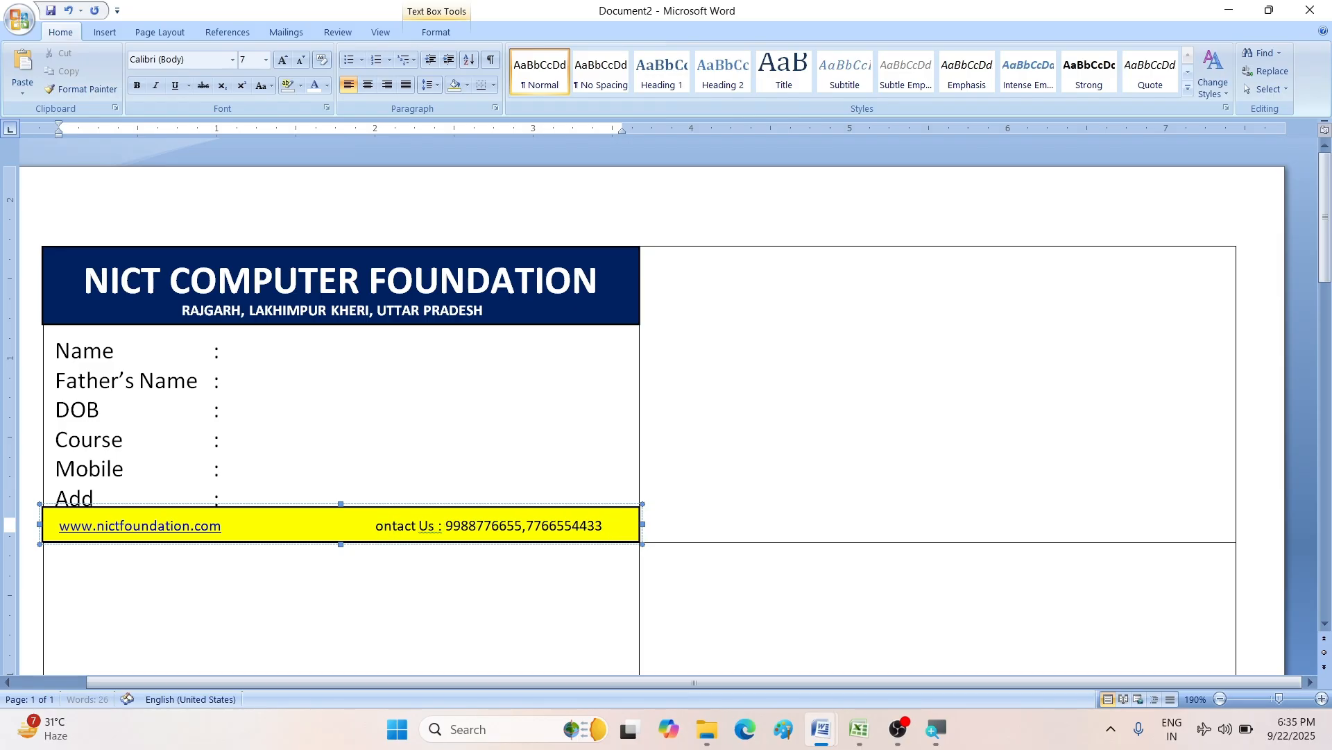
type("C")
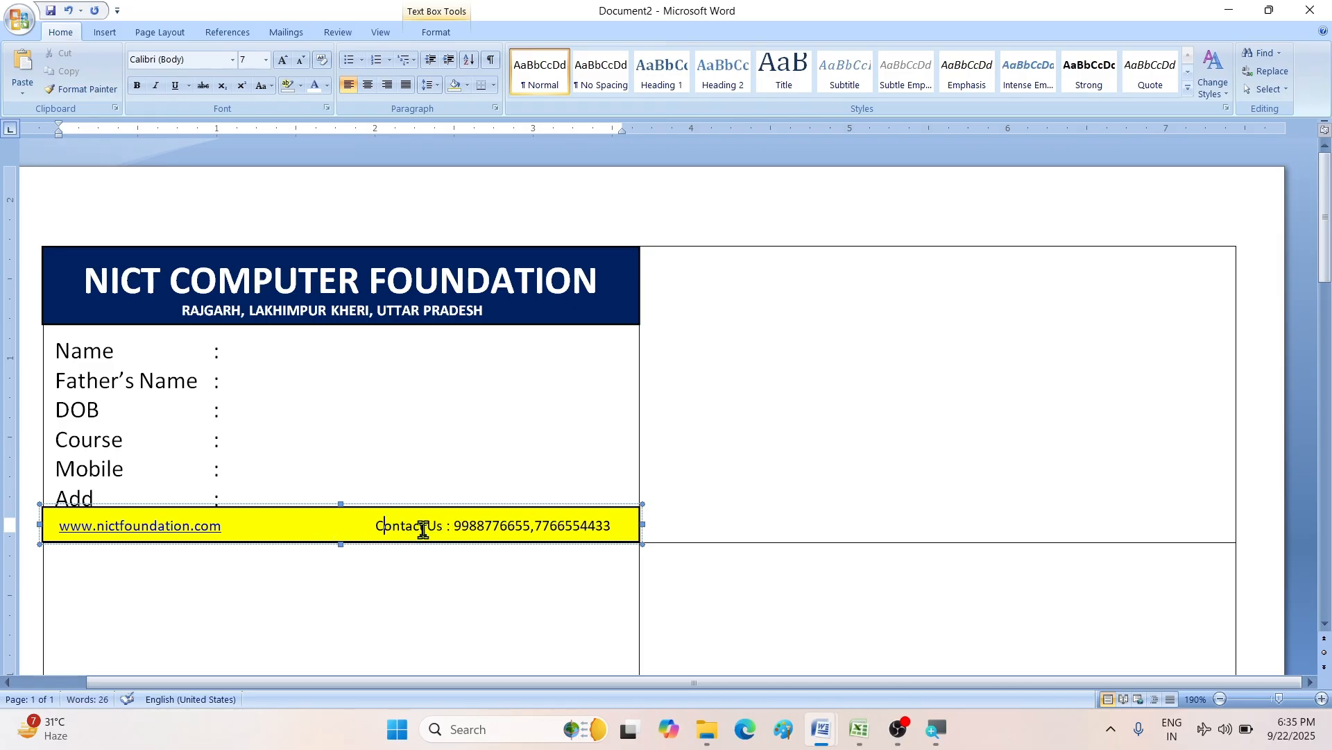
left_click(351, 464)
left_click(310, 522)
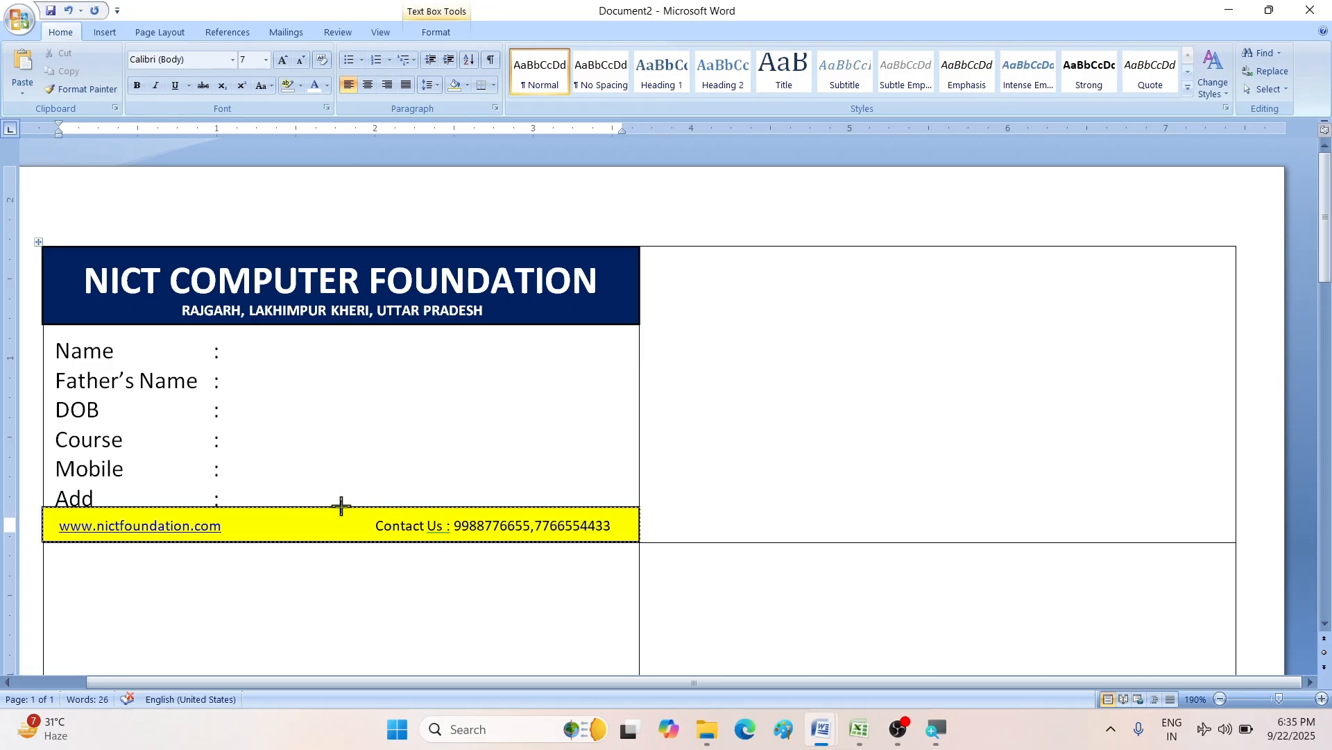
- Adjust the yellow footer box's height so its text line shows fully
left_click(341, 504)
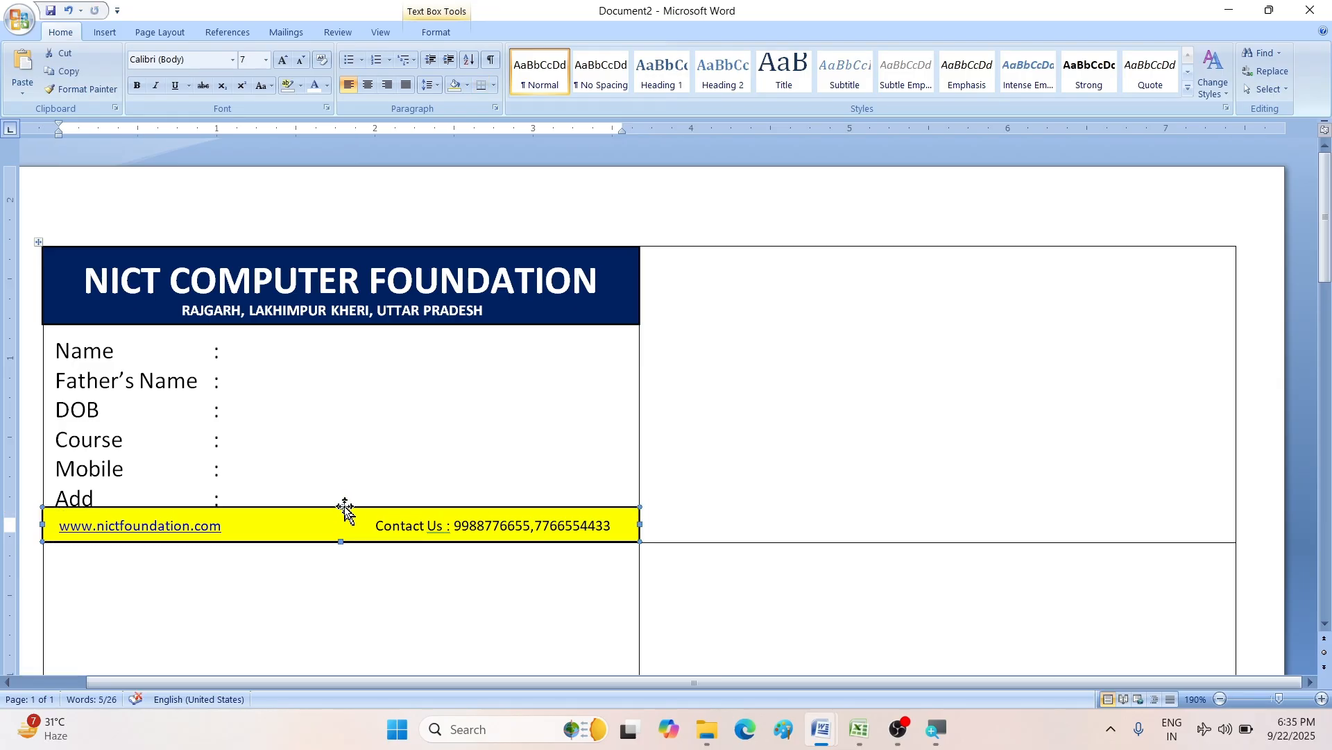
left_click(340, 511)
left_click_drag(340, 508, 339, 512)
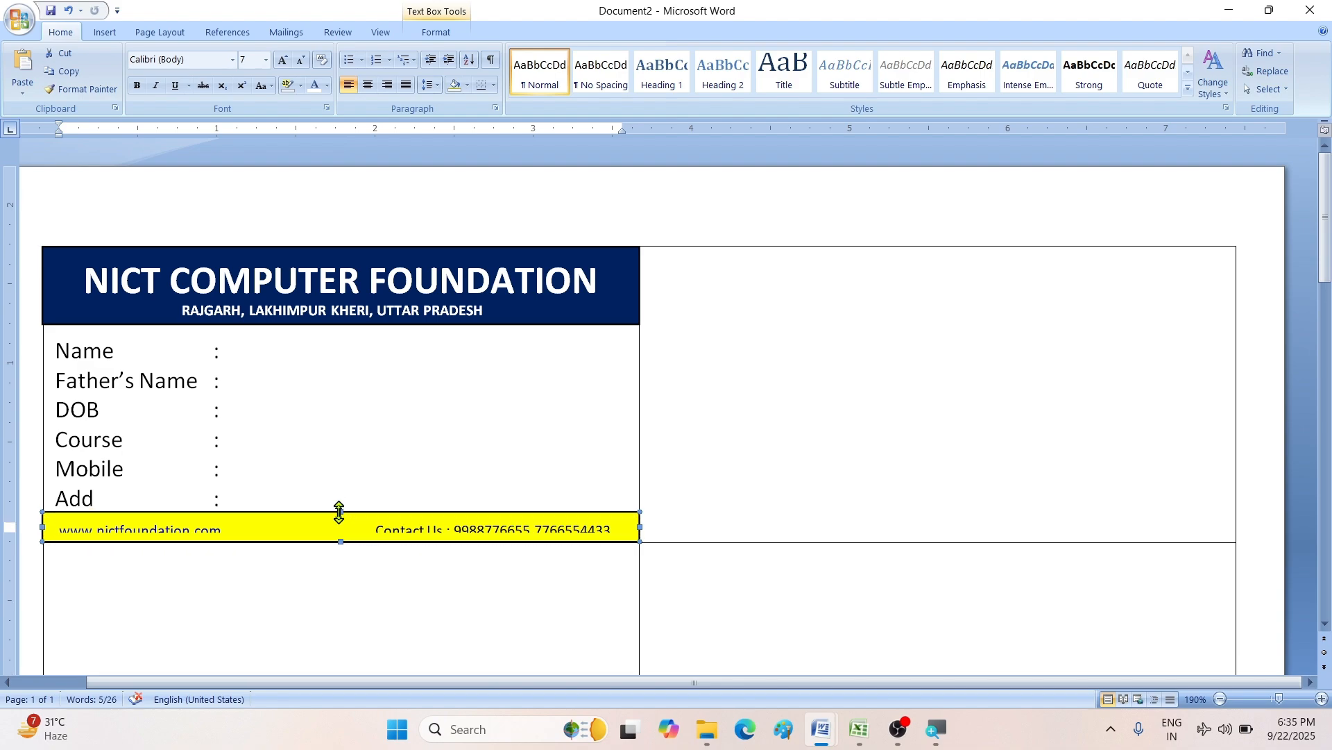
triple_click(319, 529)
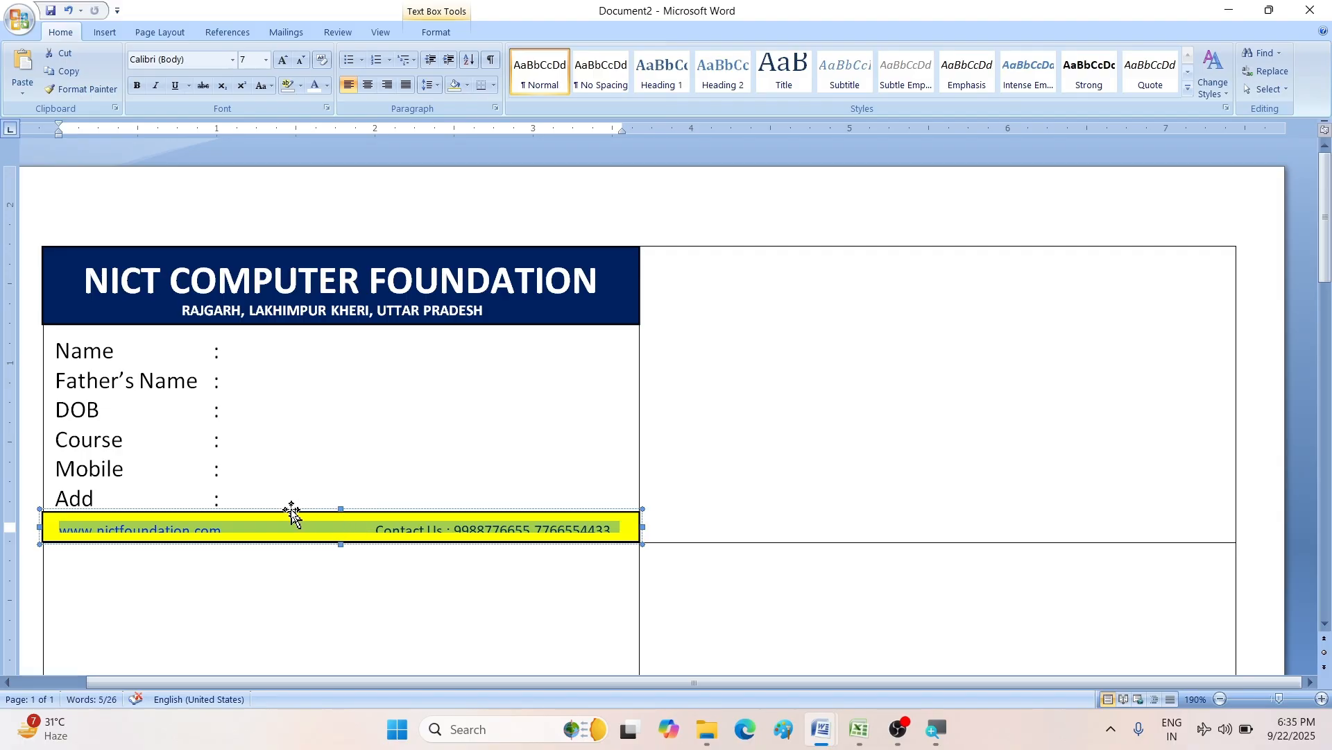
left_click(261, 497)
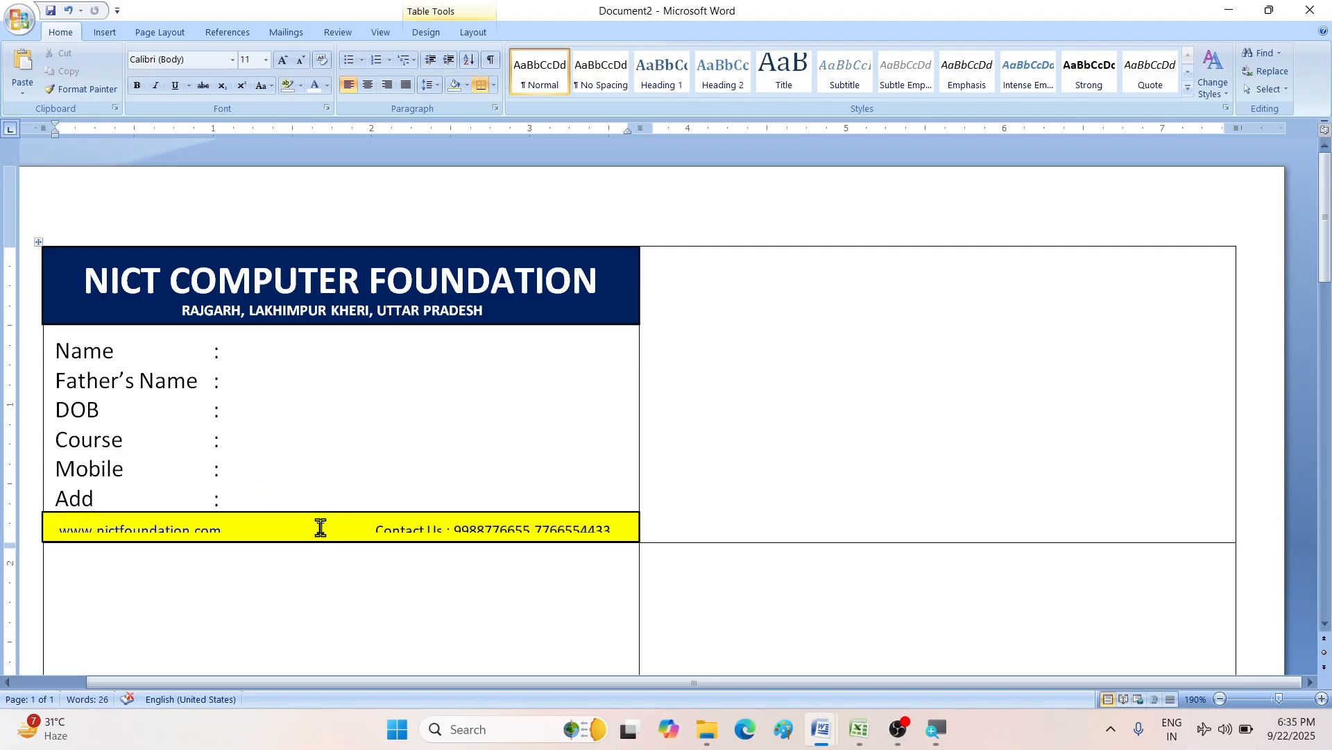
left_click(321, 527)
left_click_drag(340, 509, 341, 503)
- Shrink the Name-to-Add labels to 9 pt, undoing an accidental whole-document shrink
left_click(270, 494)
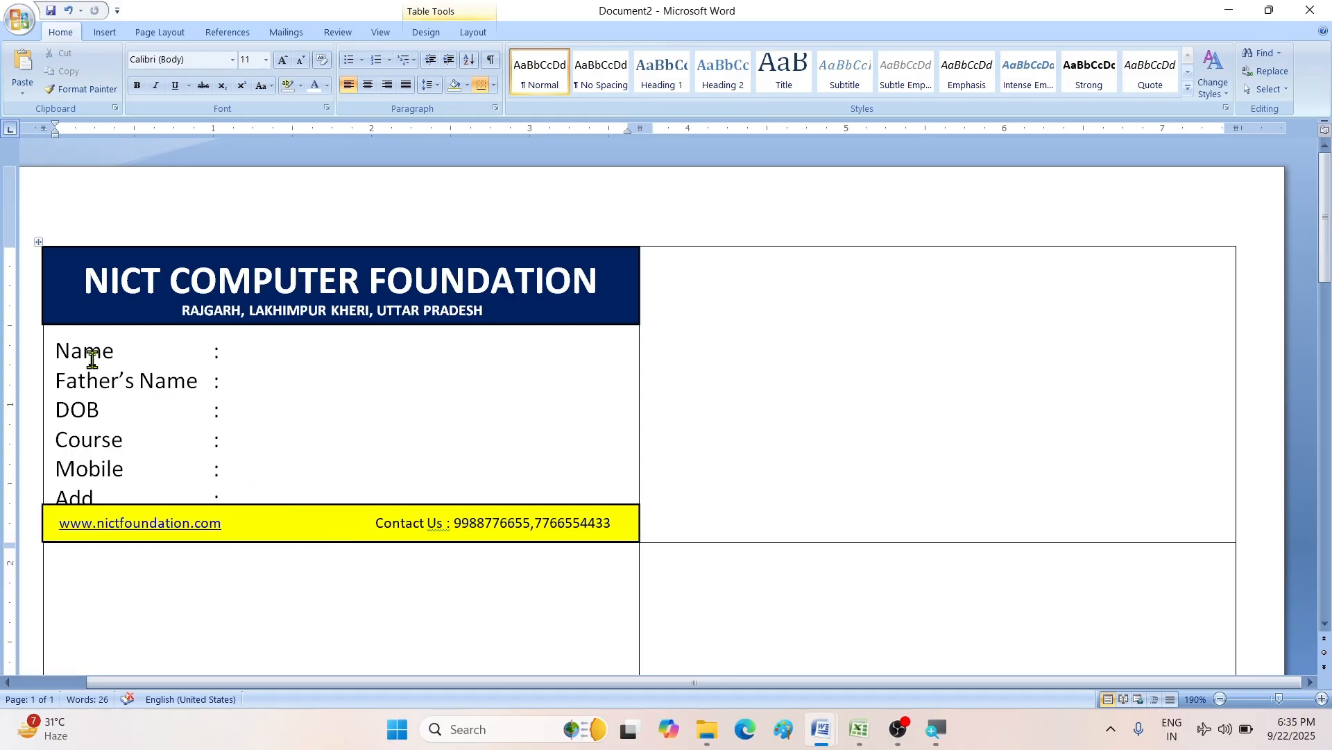
key("ctrl+a")
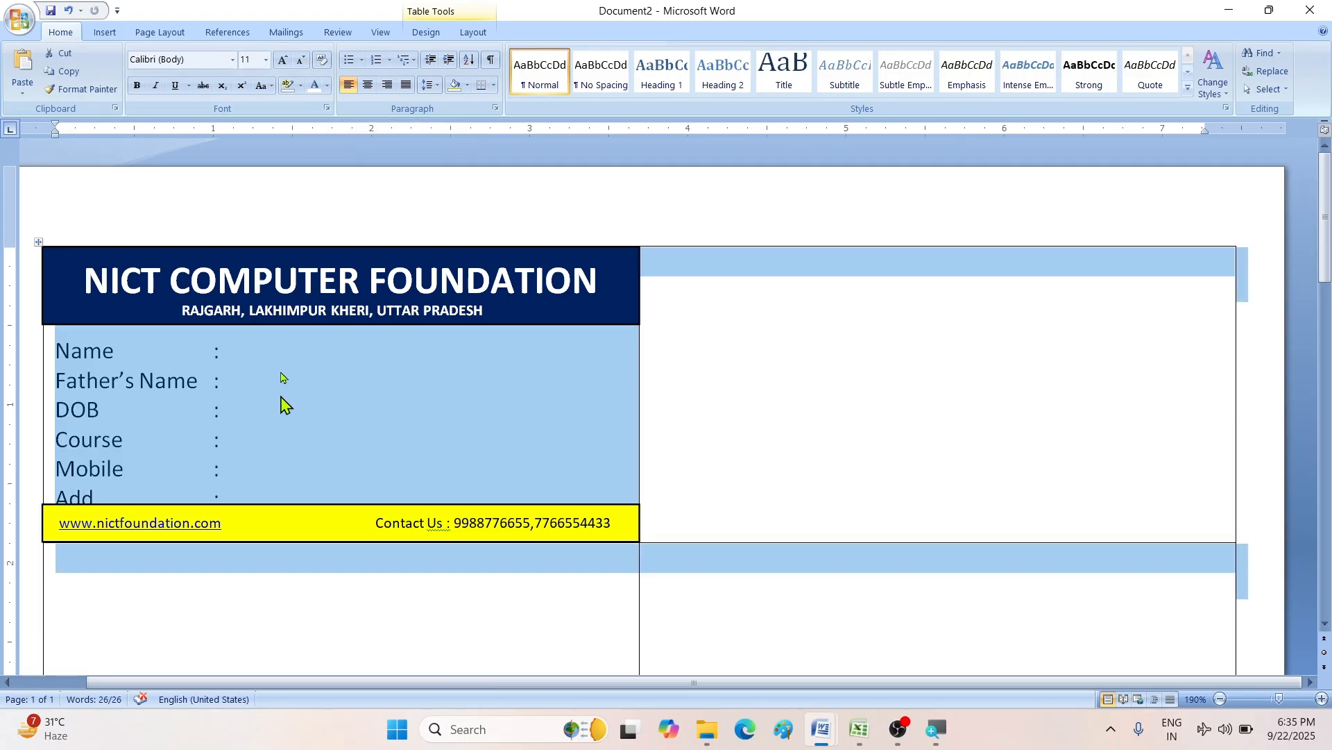
left_click(300, 61)
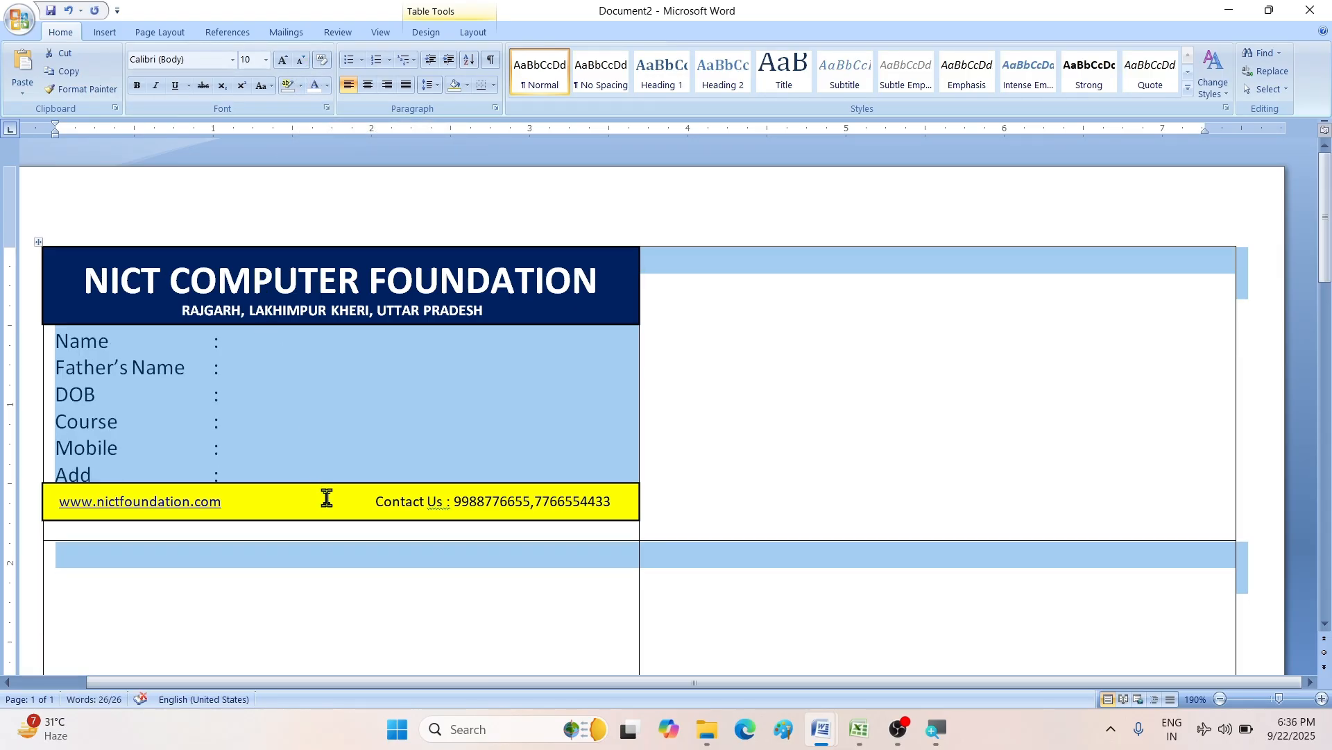
left_click(290, 410)
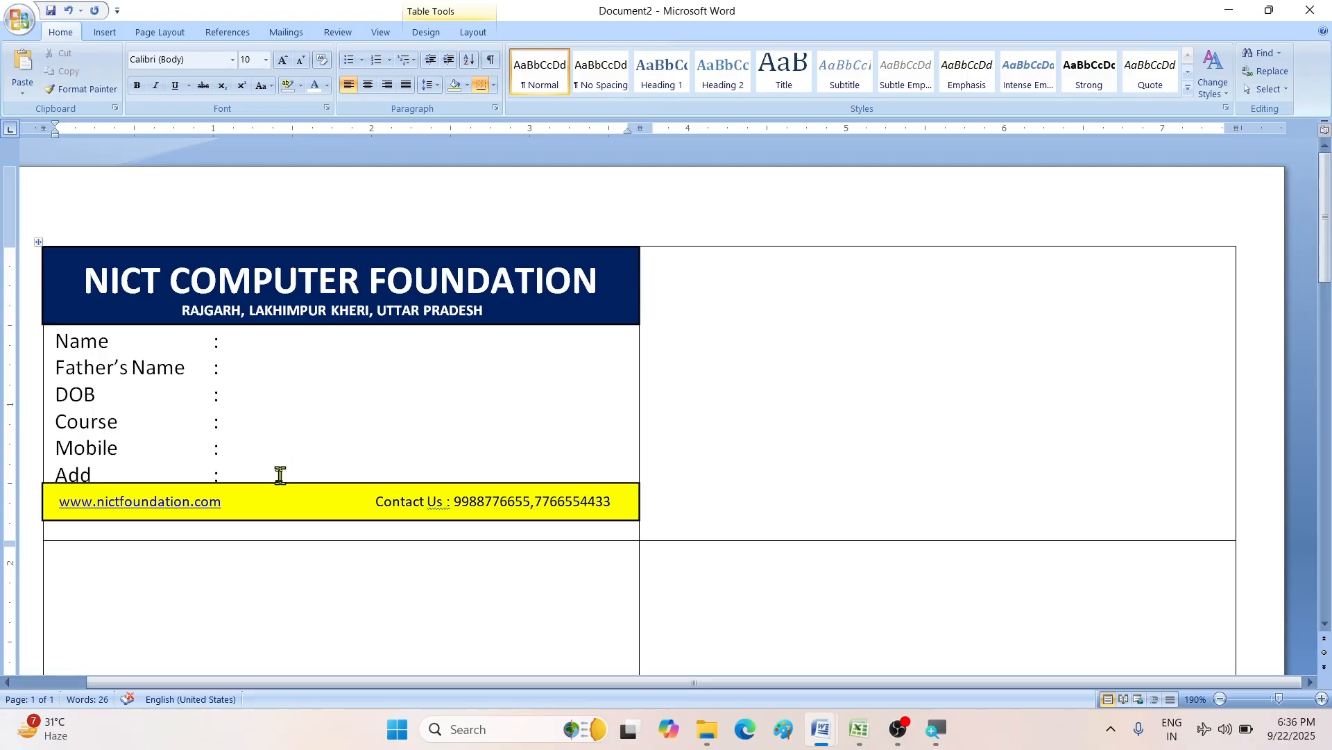
left_click(259, 443)
key("ctrl+z")
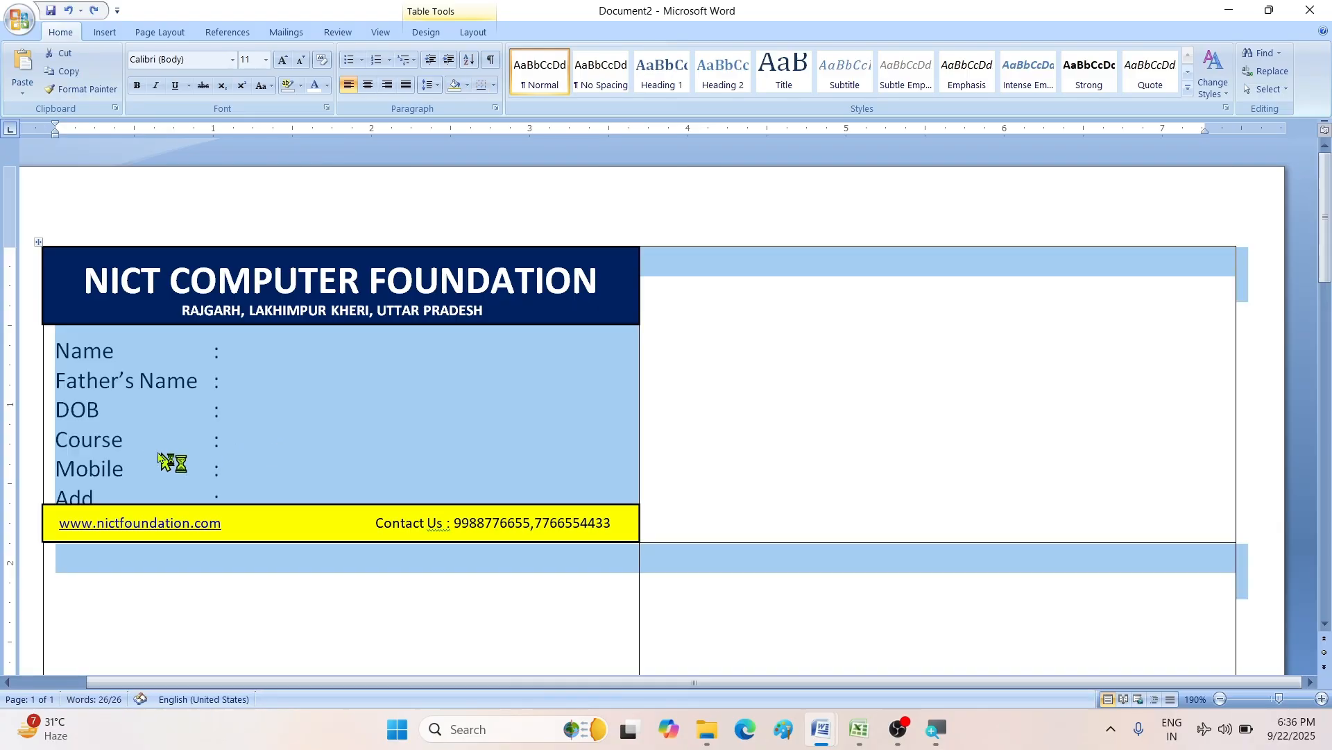
left_click(137, 447)
left_click_drag(58, 350, 248, 513)
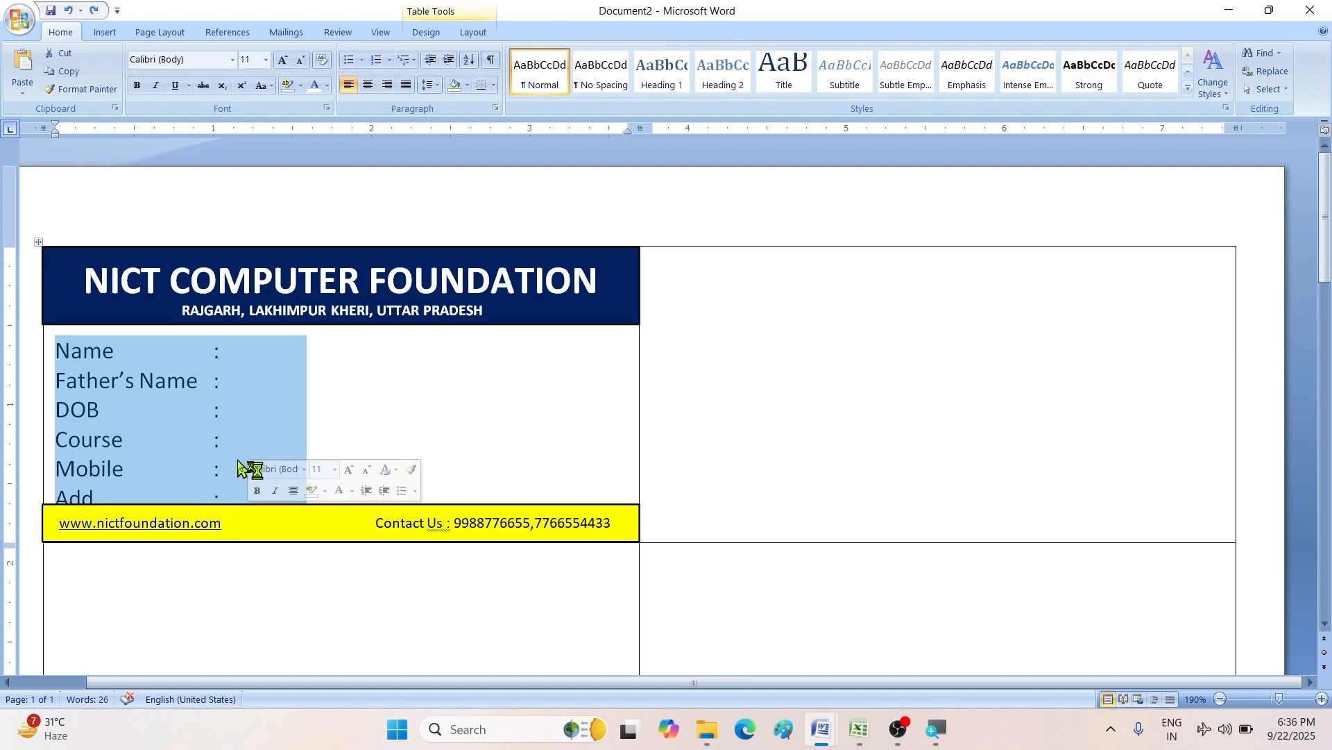
left_click(304, 61)
left_click(303, 61)
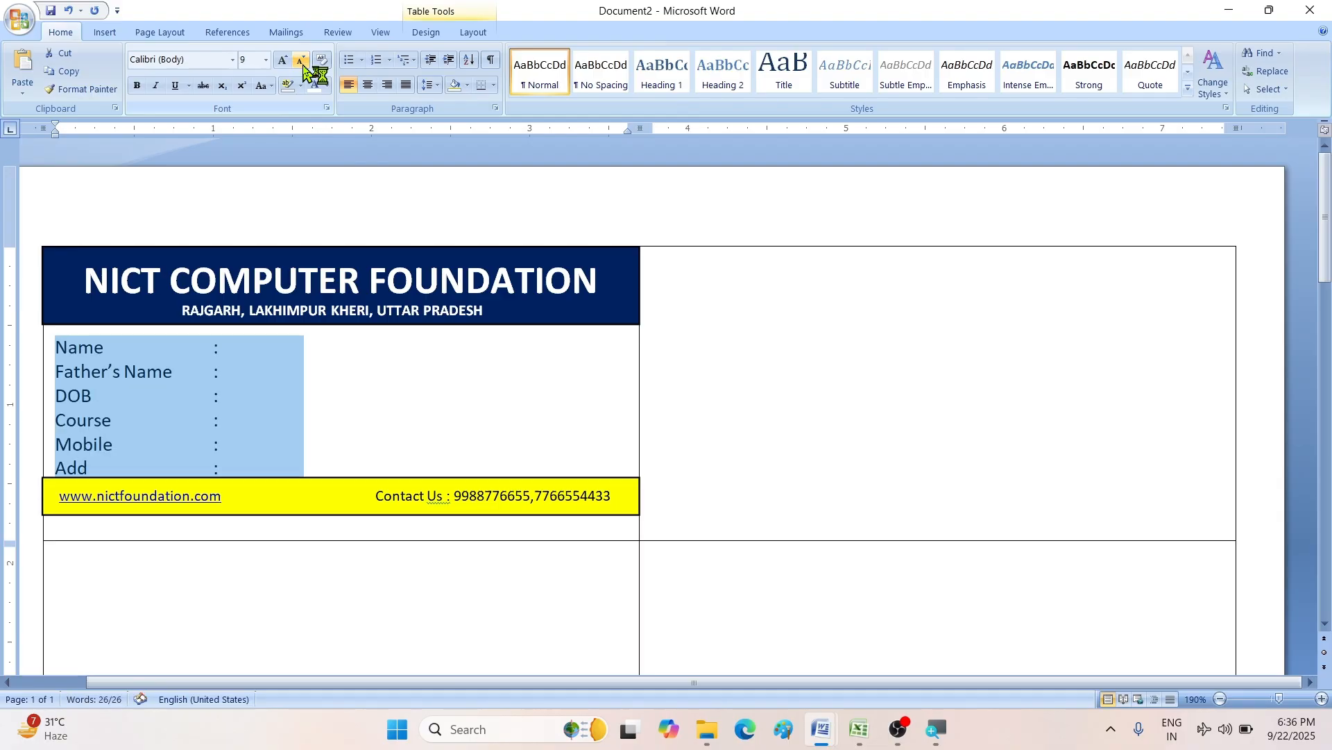
- Move the yellow footer box down below the Add row
left_click(332, 479)
left_click_drag(331, 495, 331, 519)
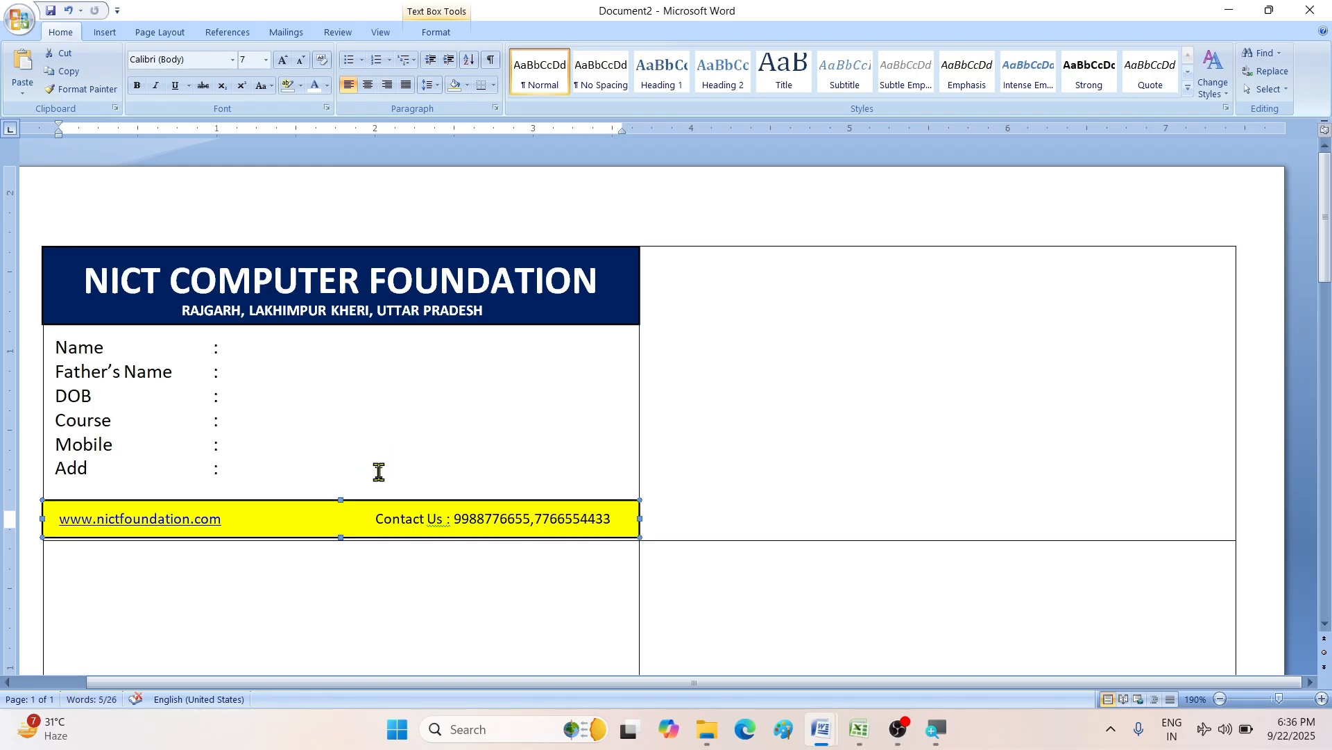
left_click(455, 460)
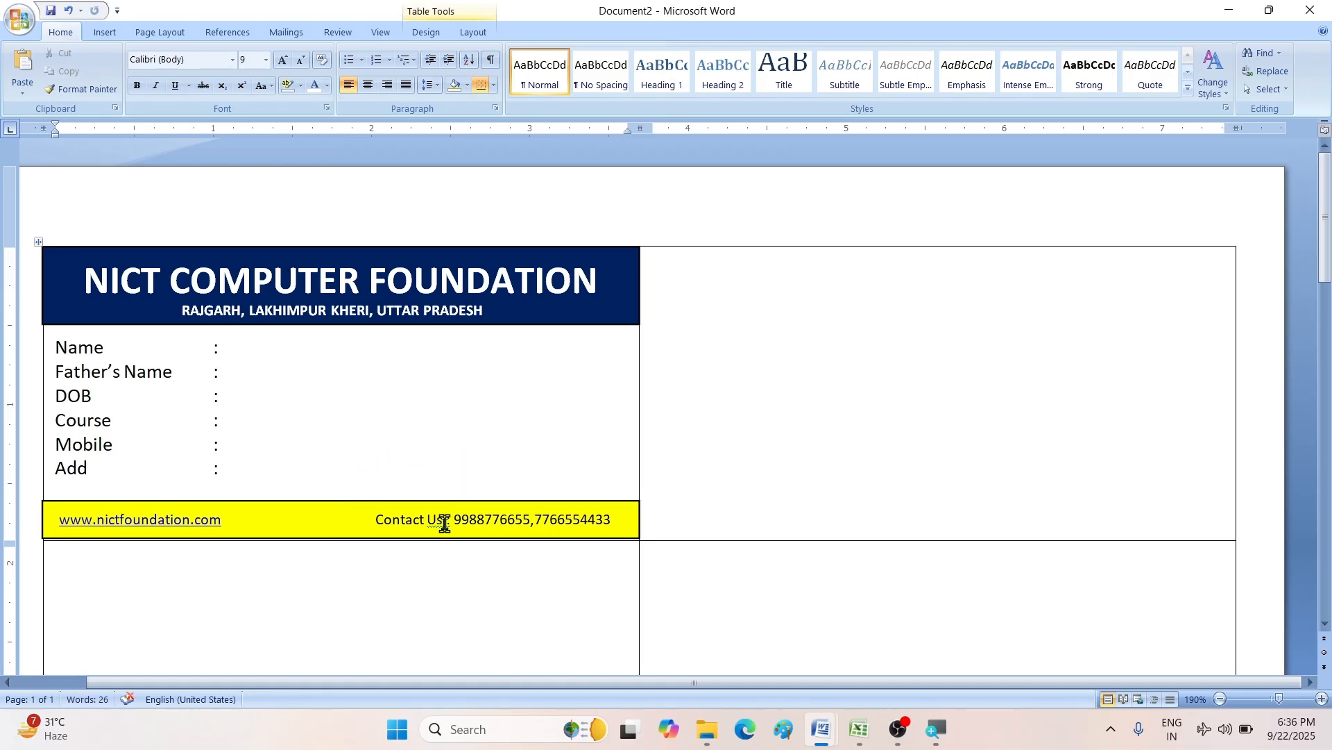
left_click(403, 538)
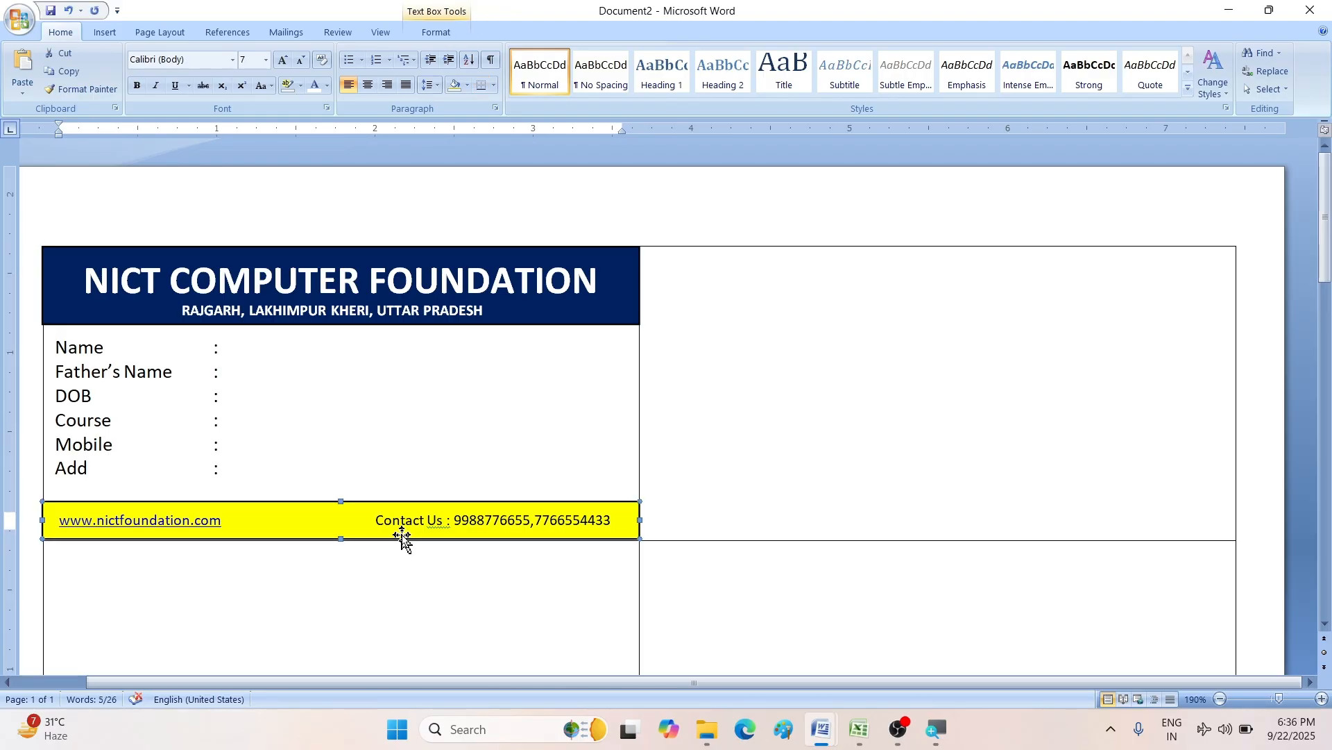
left_click(407, 437)
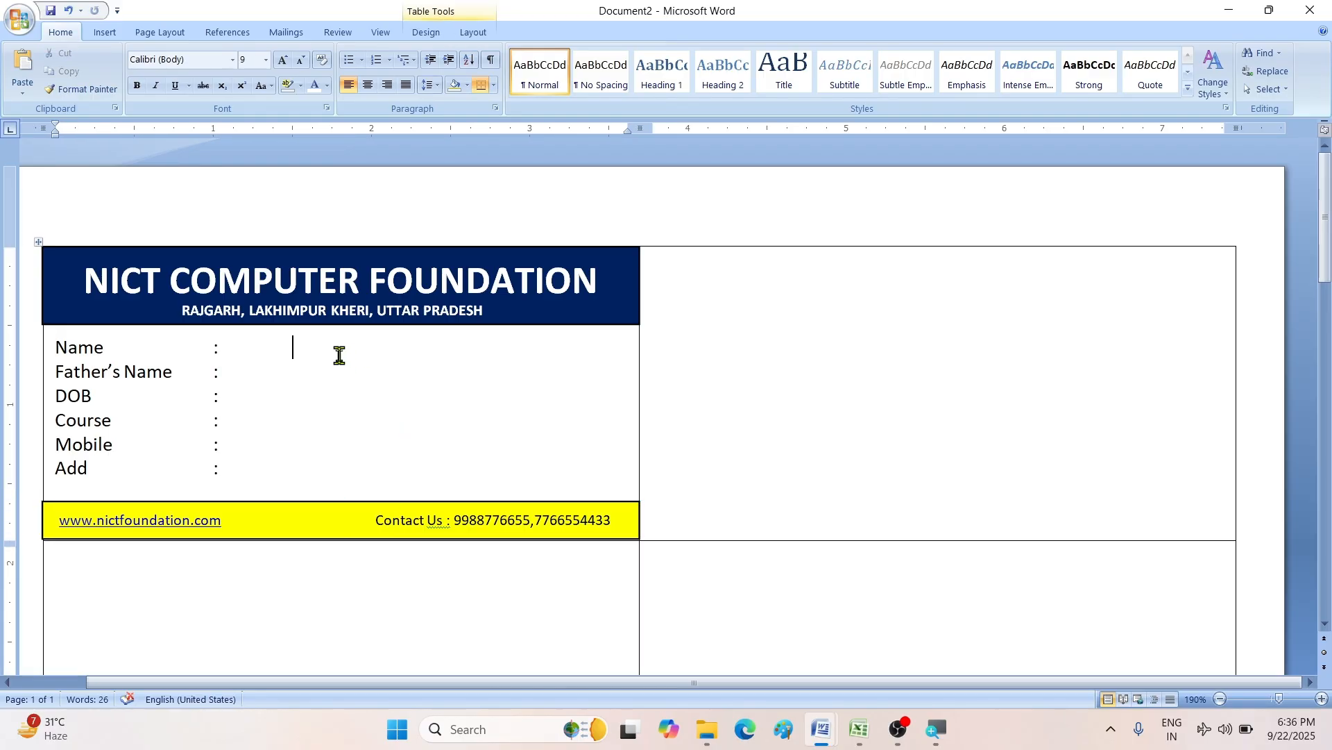
- Draw a rounded-rectangle photo frame beside the Name-to-Mobile labels, 0.64" wide
left_click(98, 35)
left_click(244, 91)
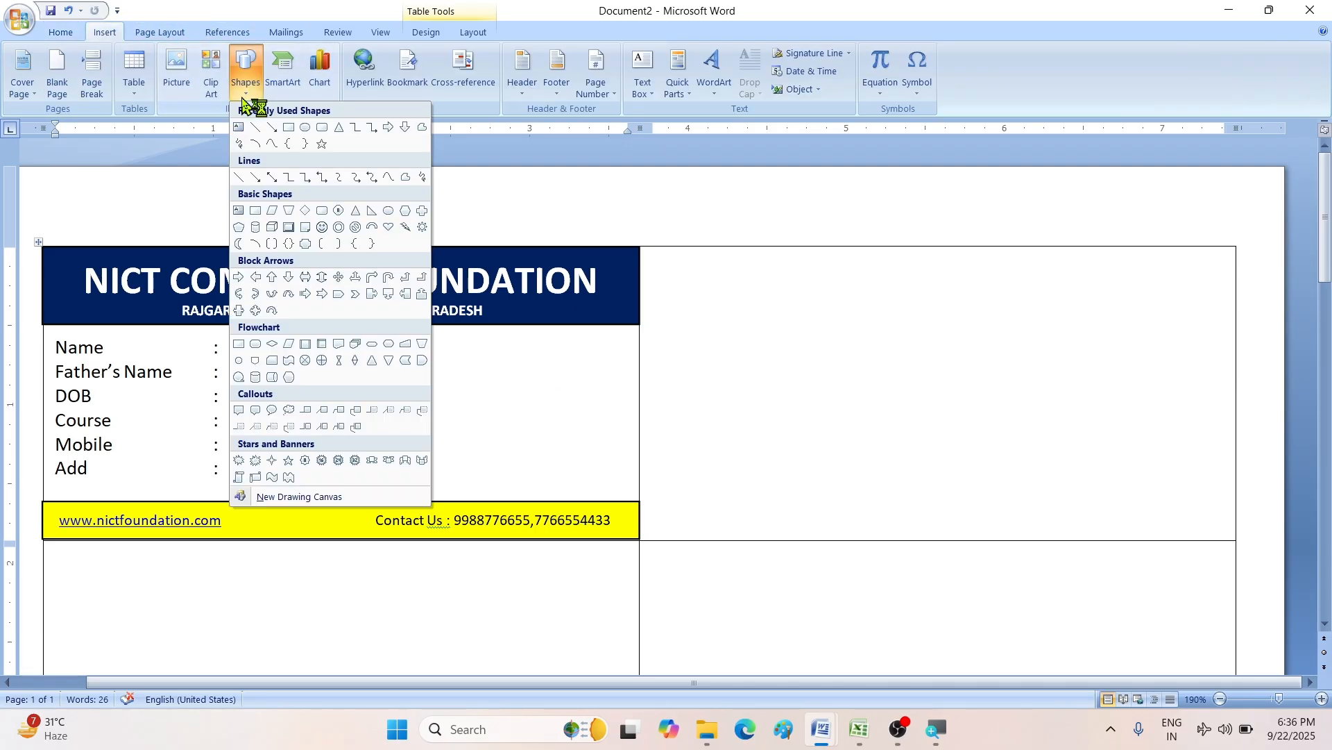
left_click(321, 127)
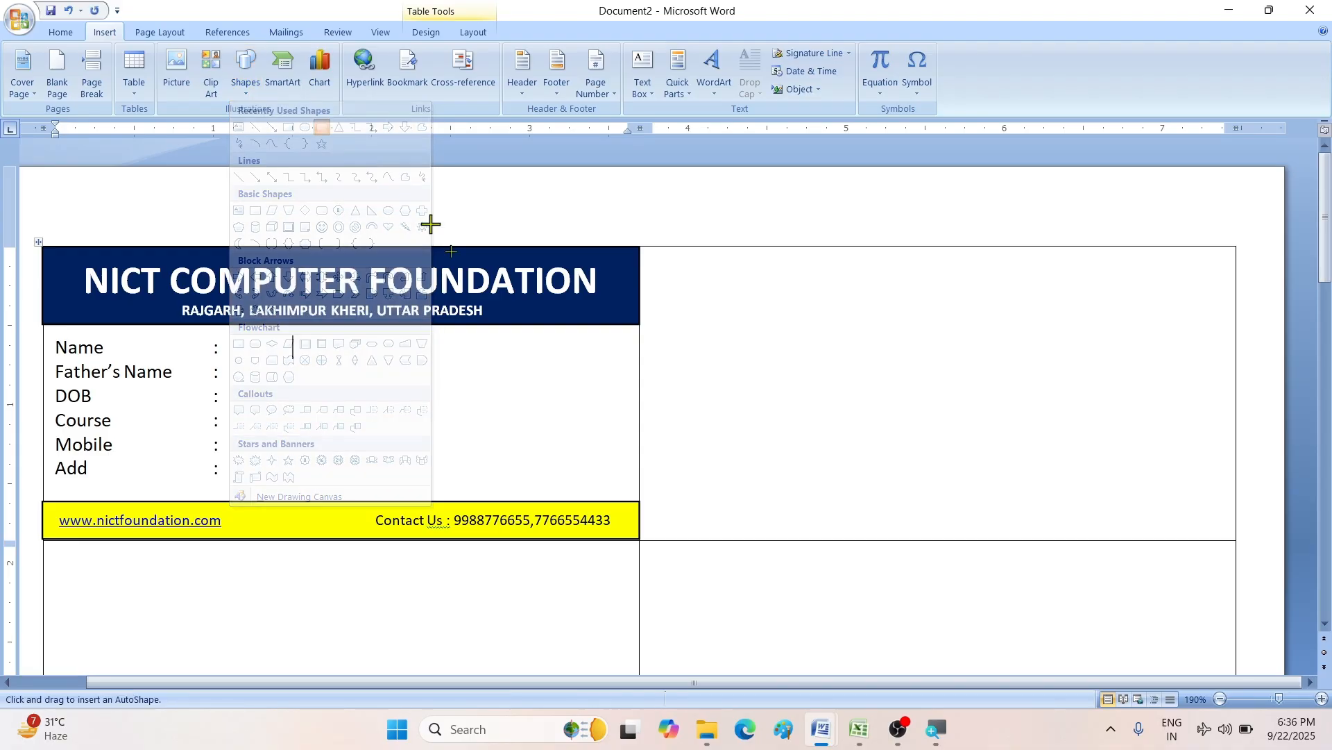
mouse_move(532, 345)
left_mouse_down()
mouse_move(618, 437)
mouse_move(623, 466)
left_mouse_up()
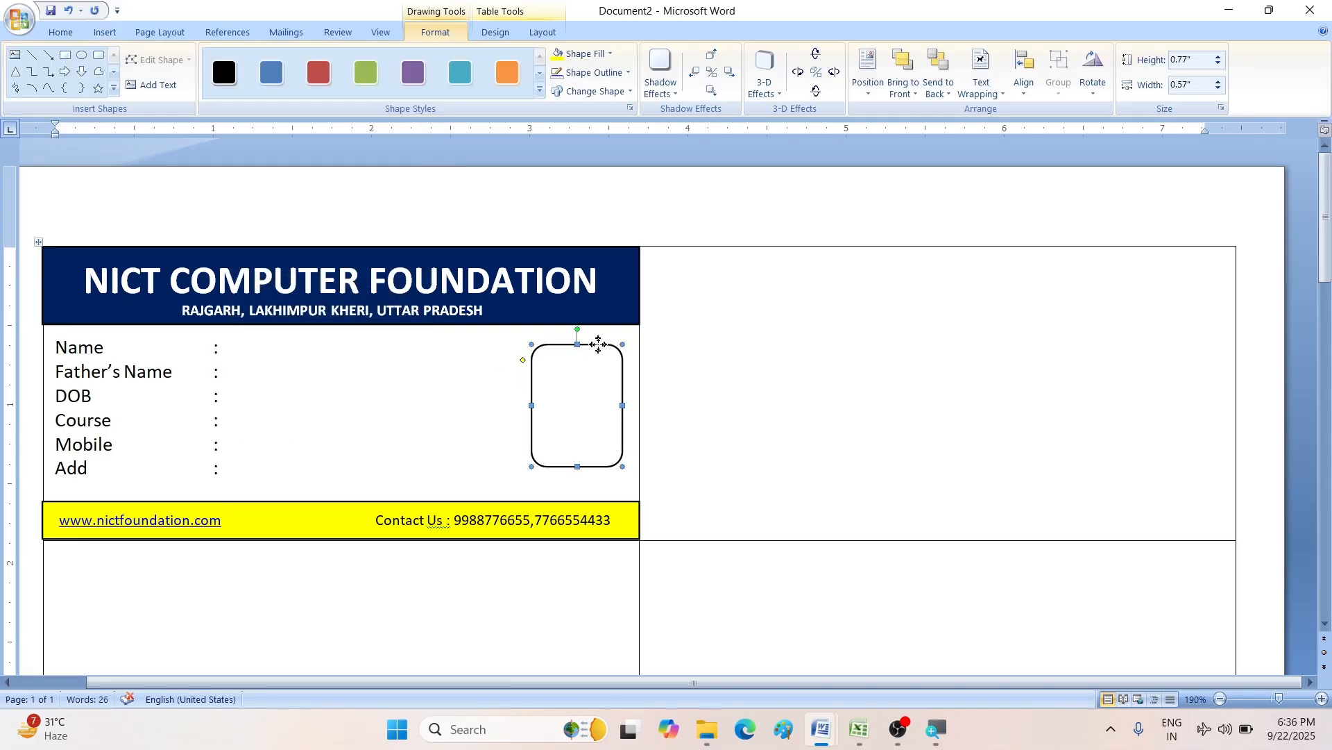
left_click_drag(599, 345, 596, 337)
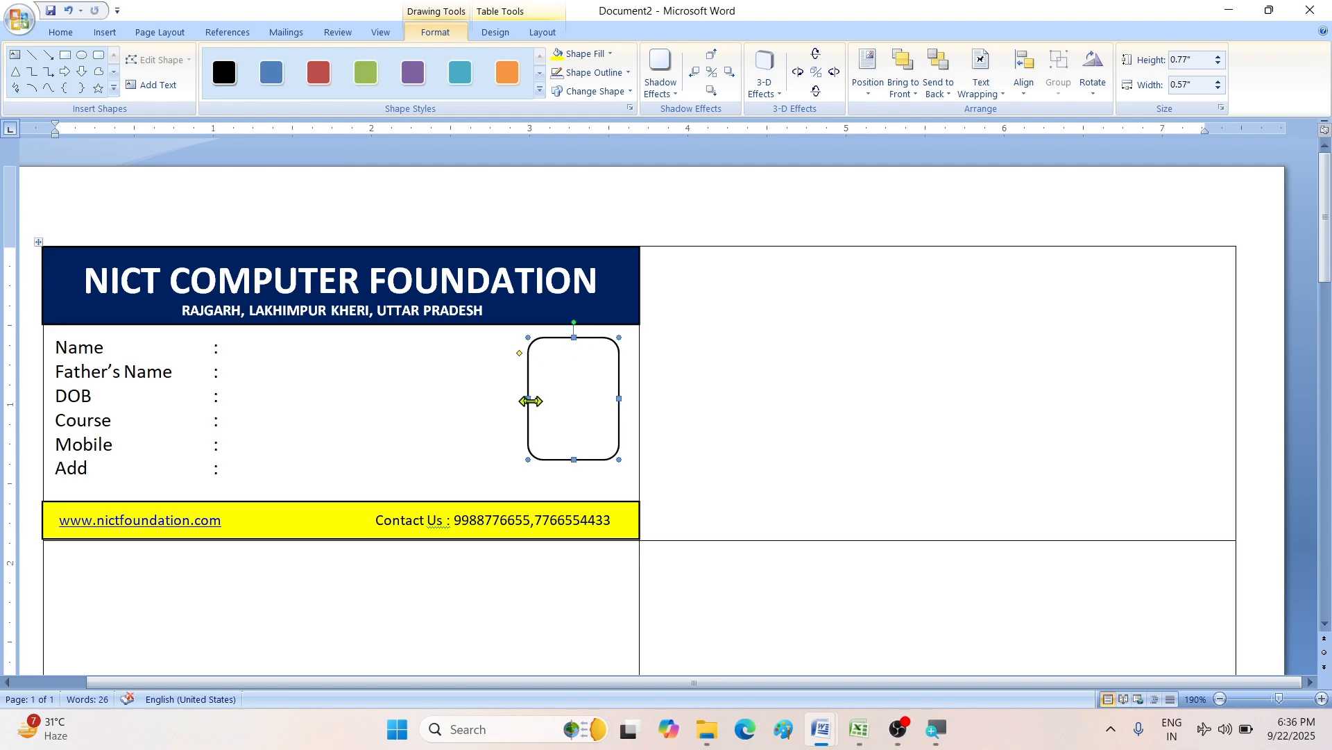
left_click_drag(527, 399, 517, 399)
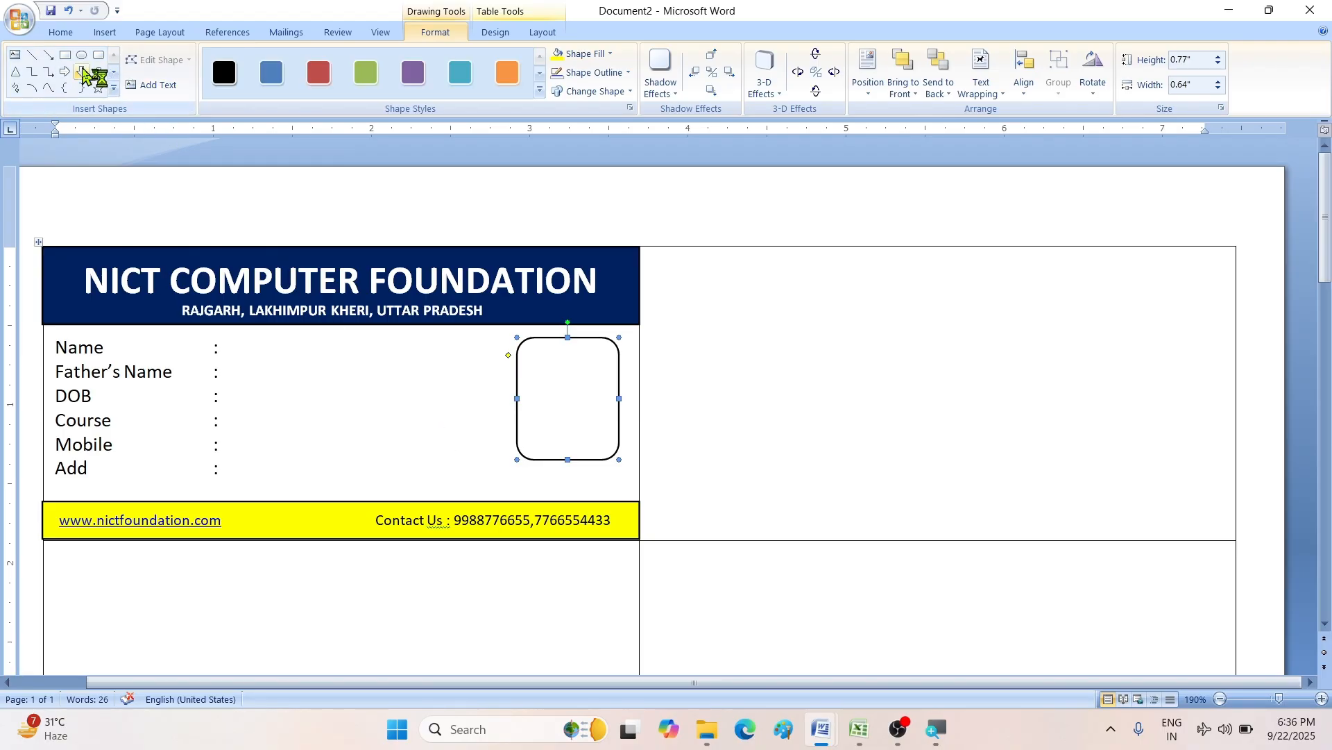
left_click(105, 32)
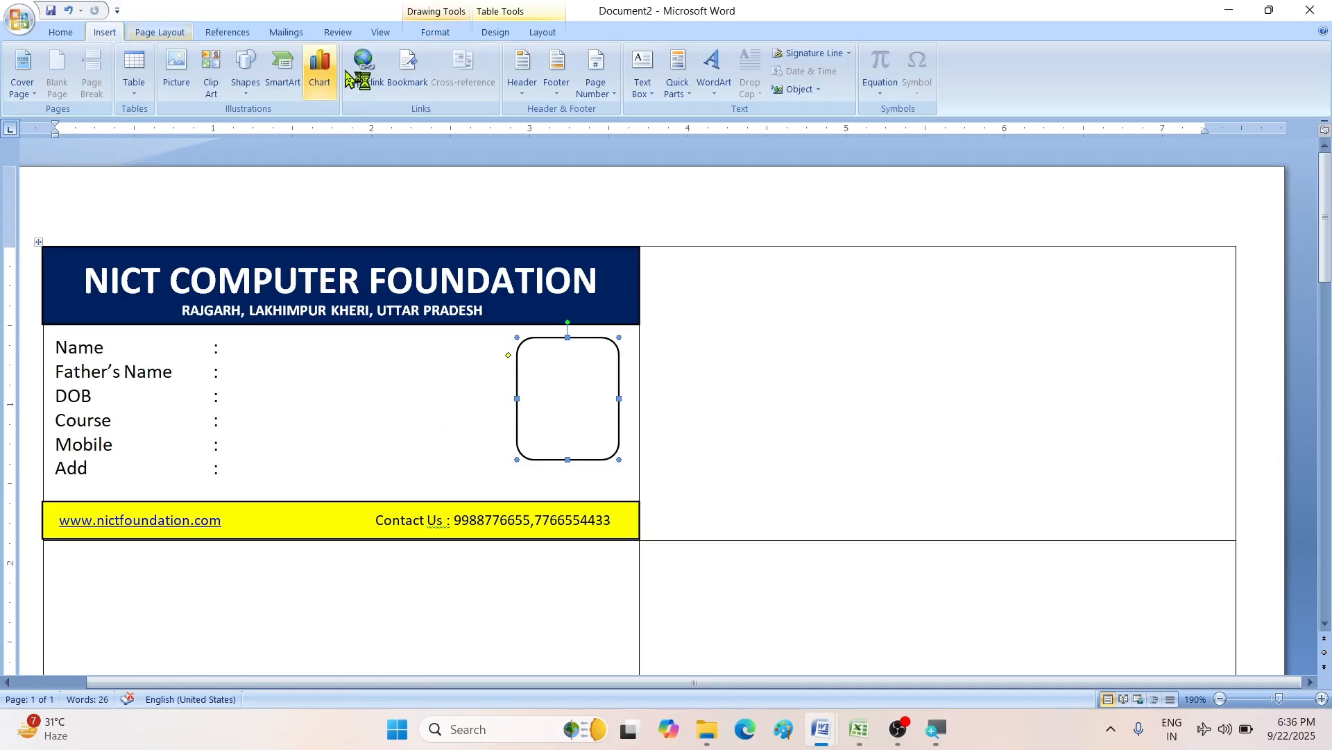
left_click(643, 85)
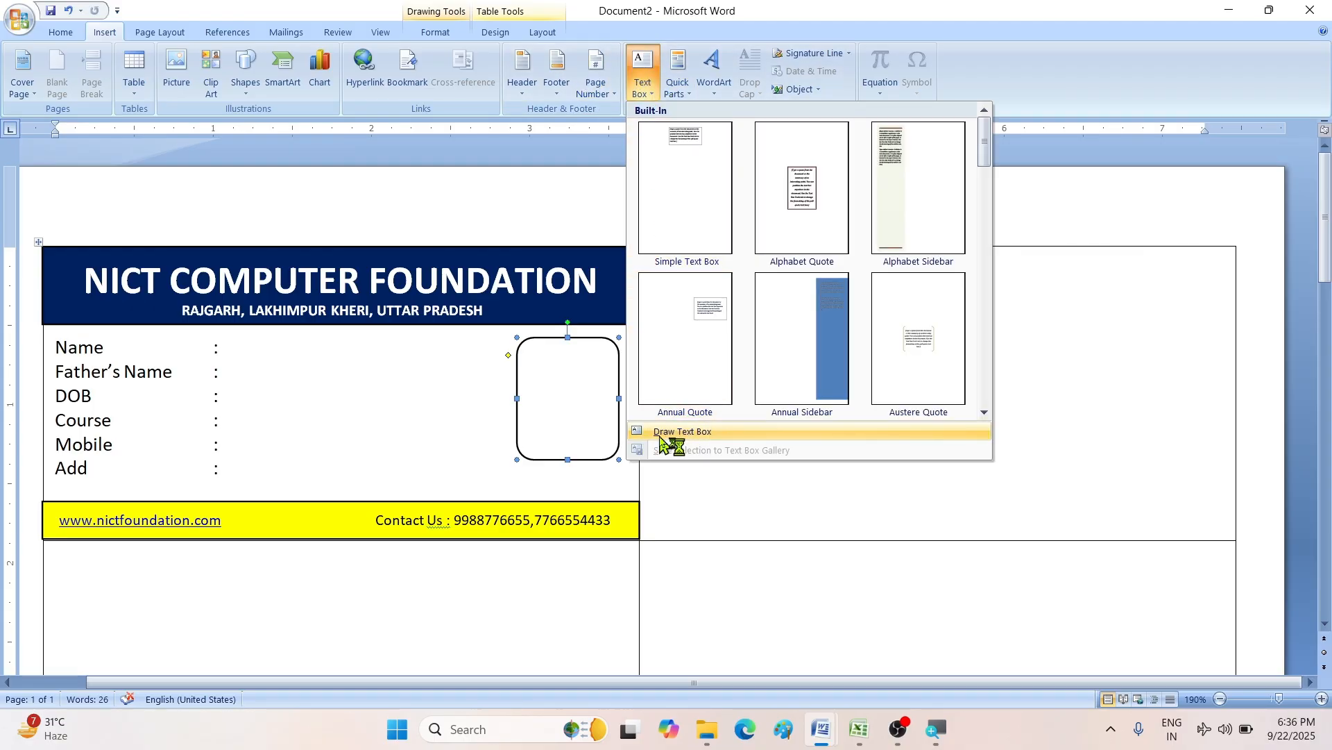
- Draw a text box beneath the photo frame with no outline and no fill
left_click(682, 432)
left_click_drag(500, 458, 635, 484)
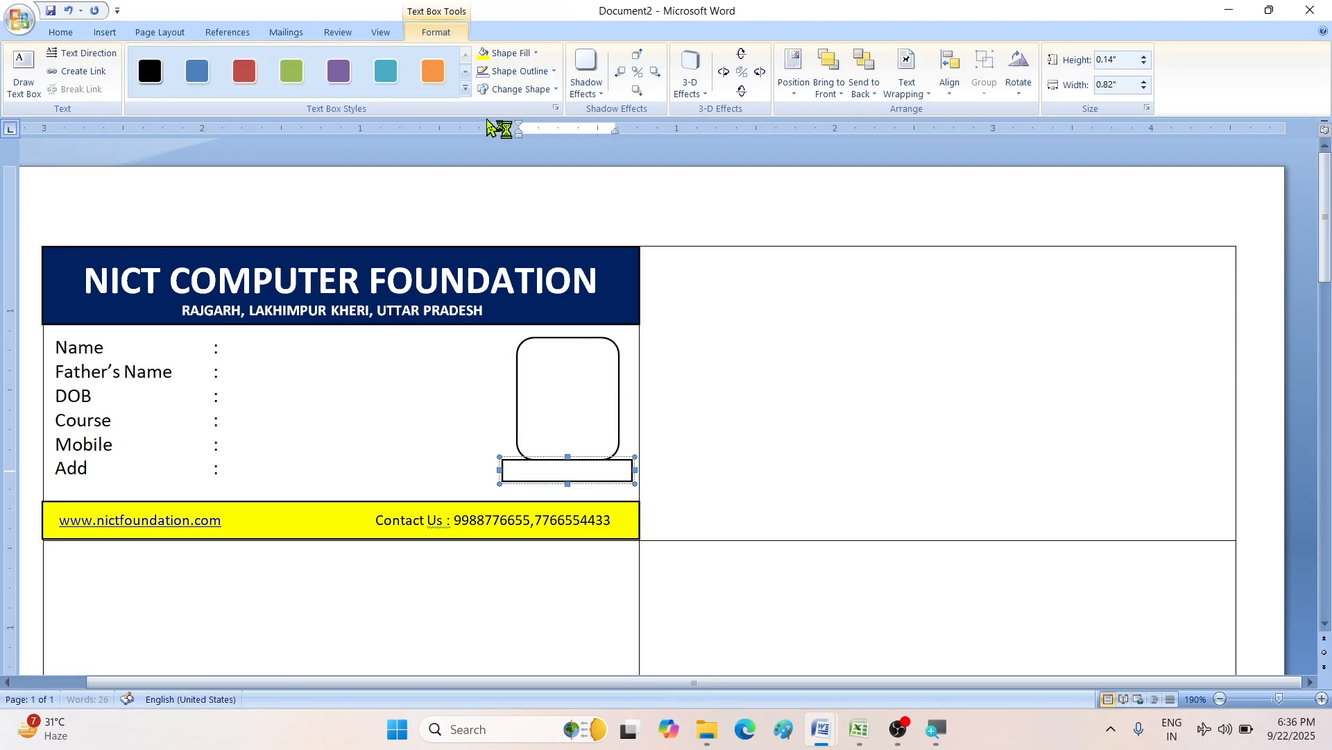
left_click(513, 72)
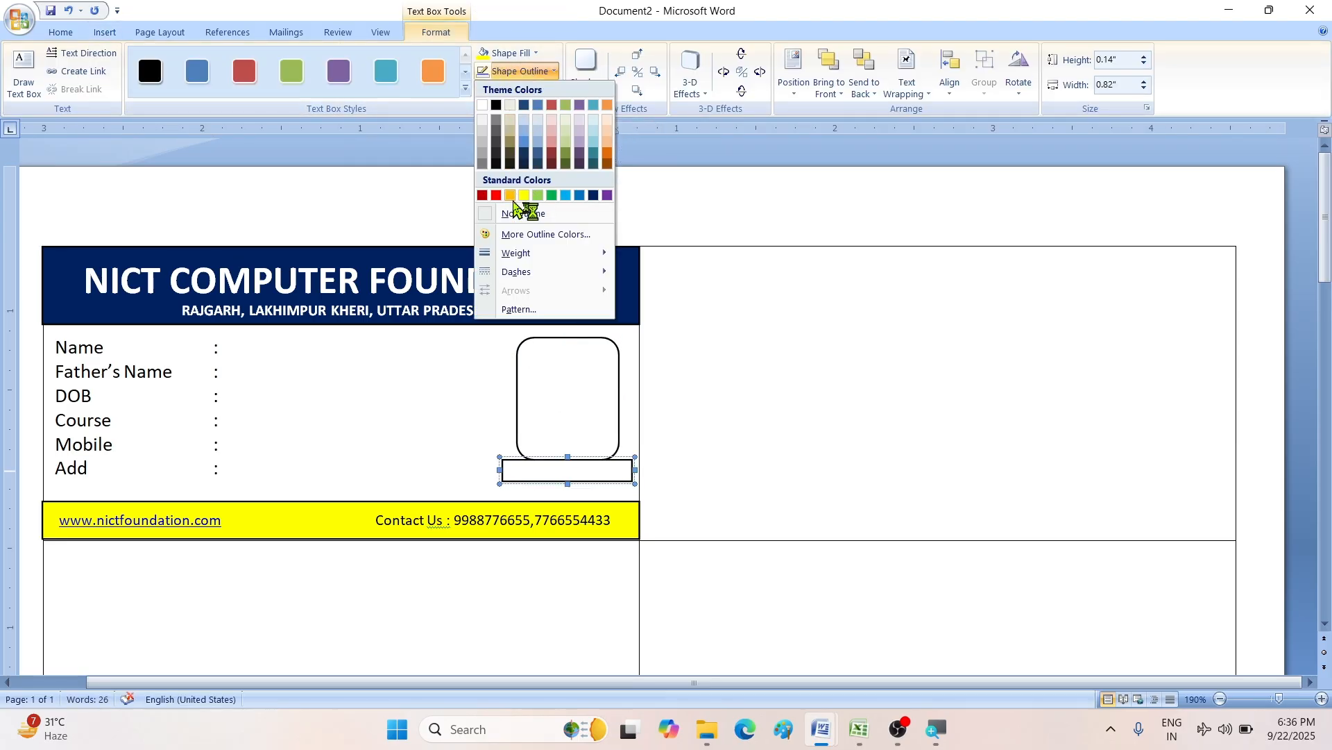
left_click(523, 213)
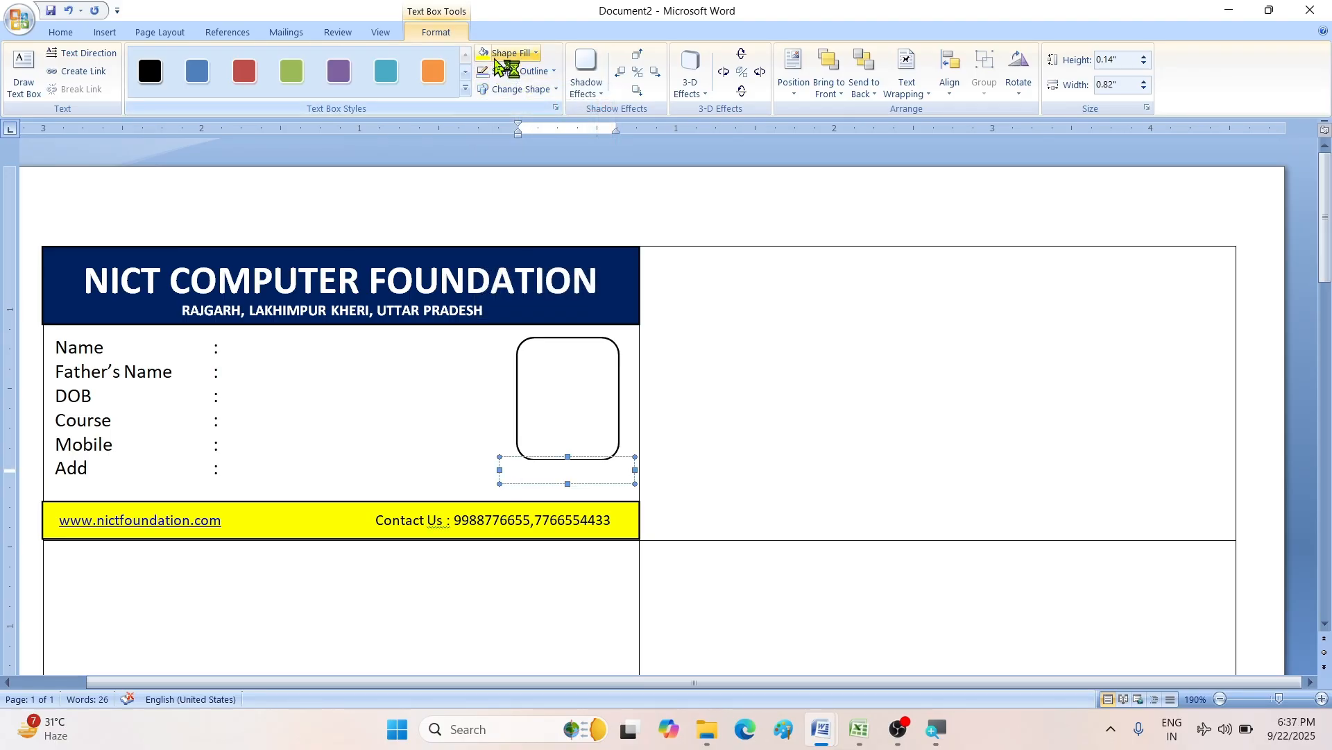
left_click(507, 53)
left_click(530, 197)
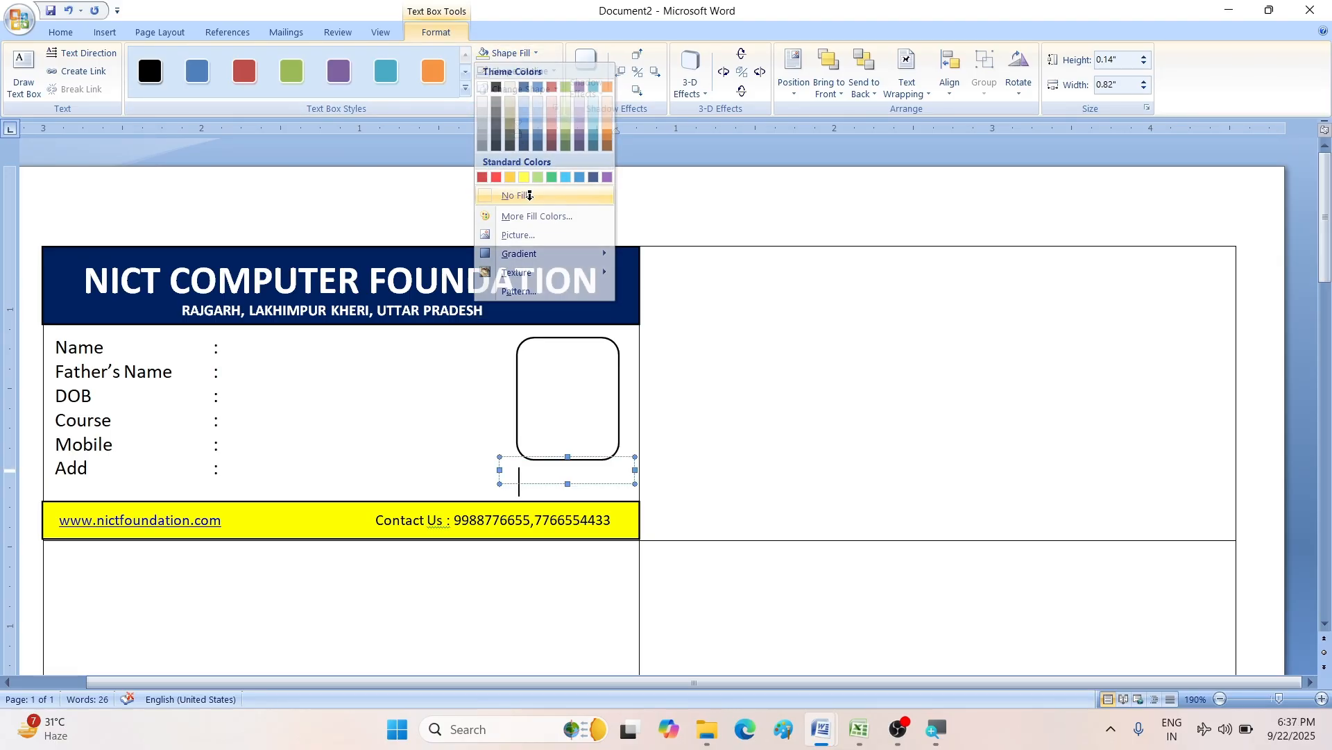
- Type a small centred 'Sign' caption in that box using a reduced font size
left_click(62, 32)
left_click(303, 62)
left_click(303, 62)
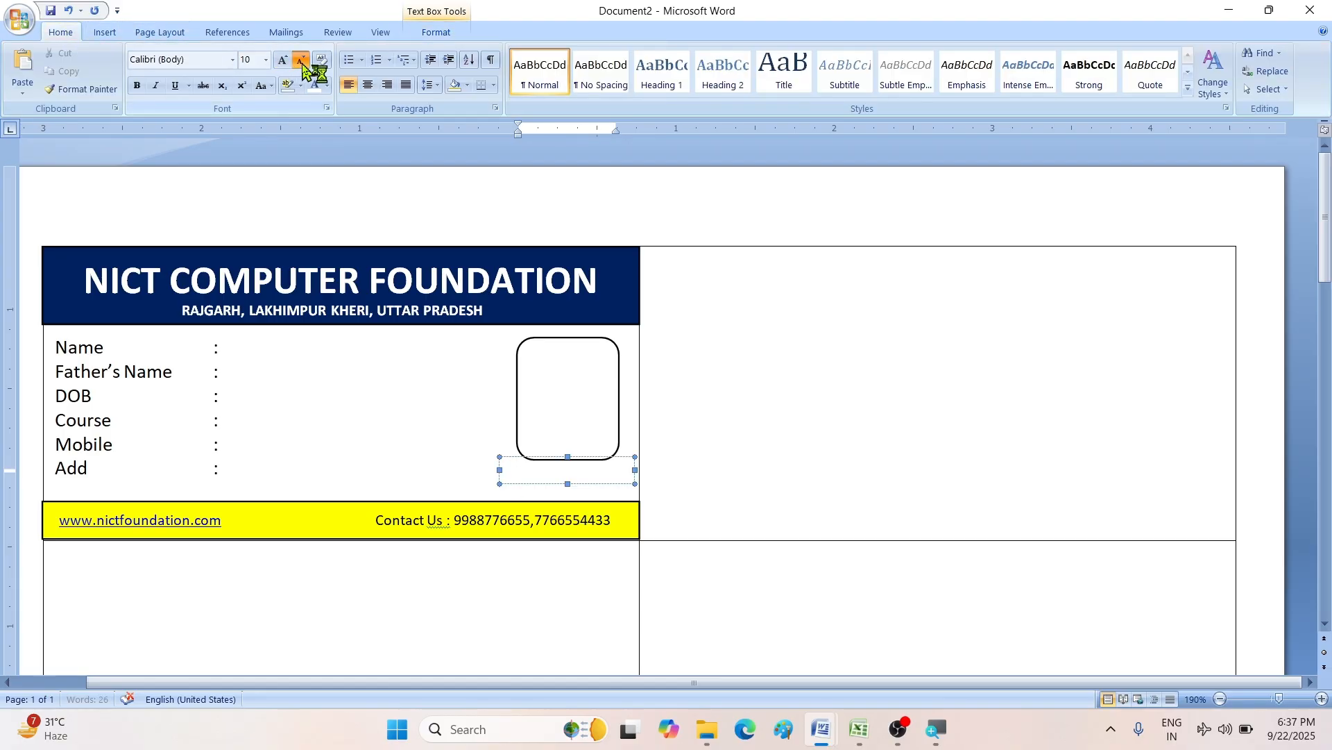
left_click(303, 63)
key("ctrl+a")
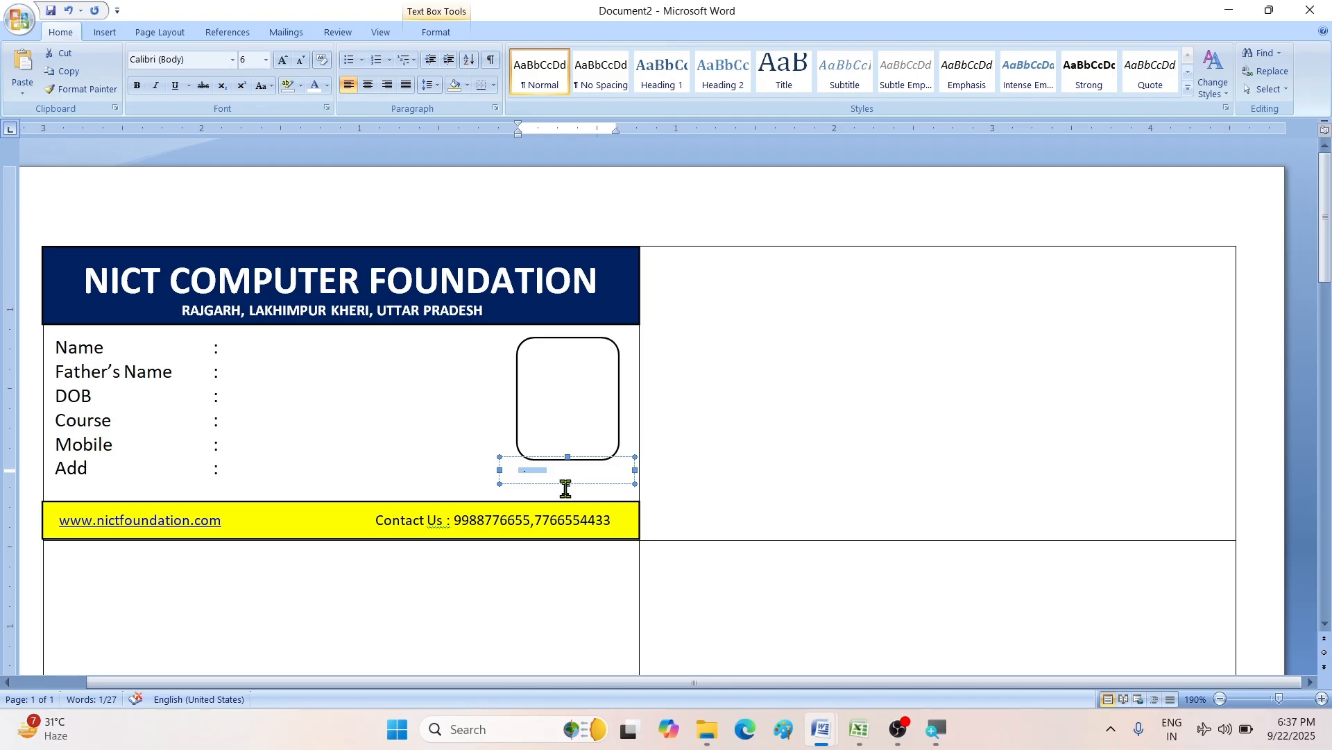
left_click_drag(569, 483, 565, 501)
type("sign")
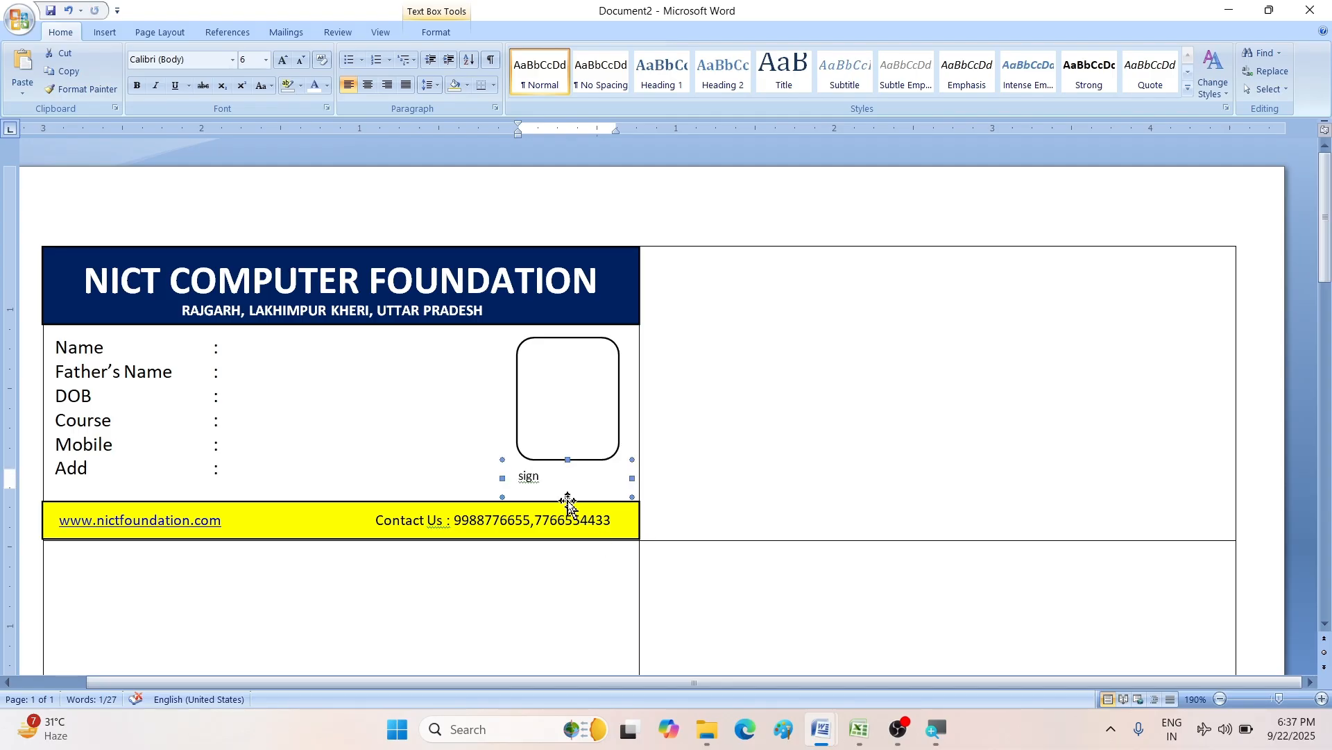
key("ctrl+a")
key("BackSpace")
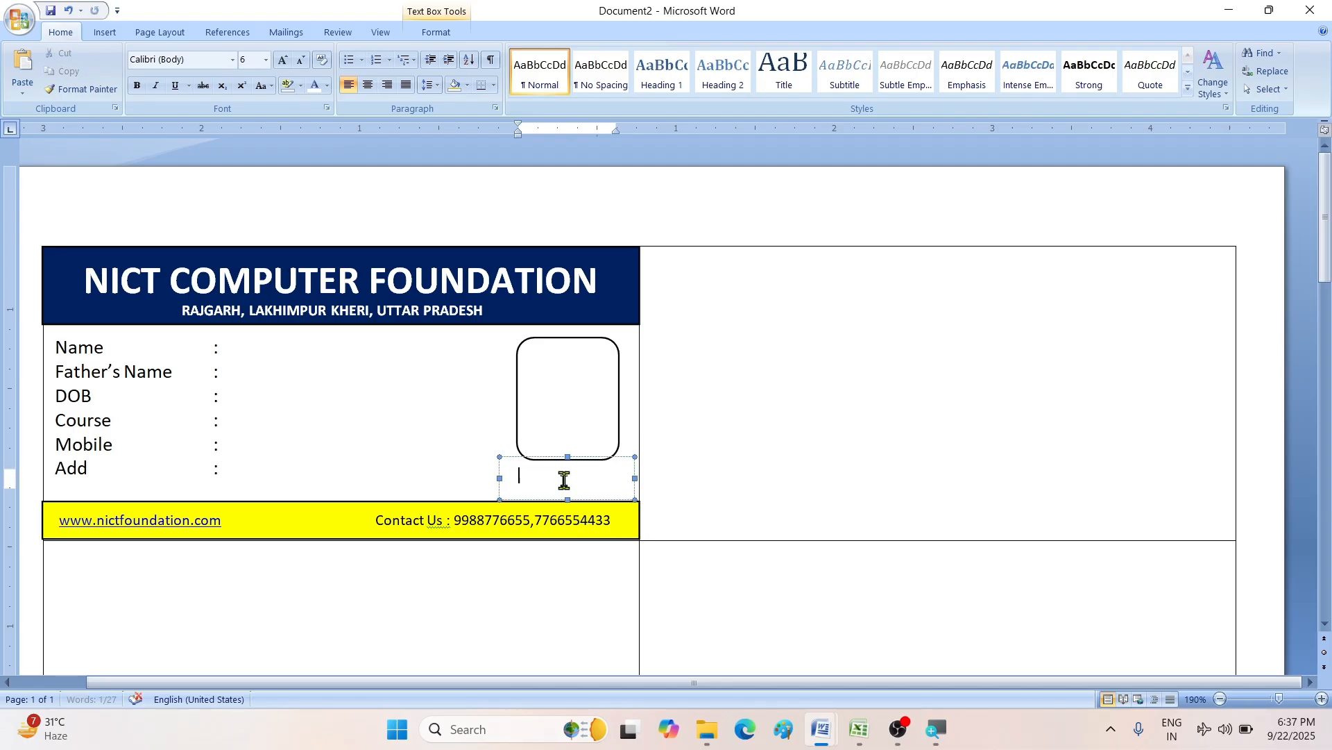
type("Sign")
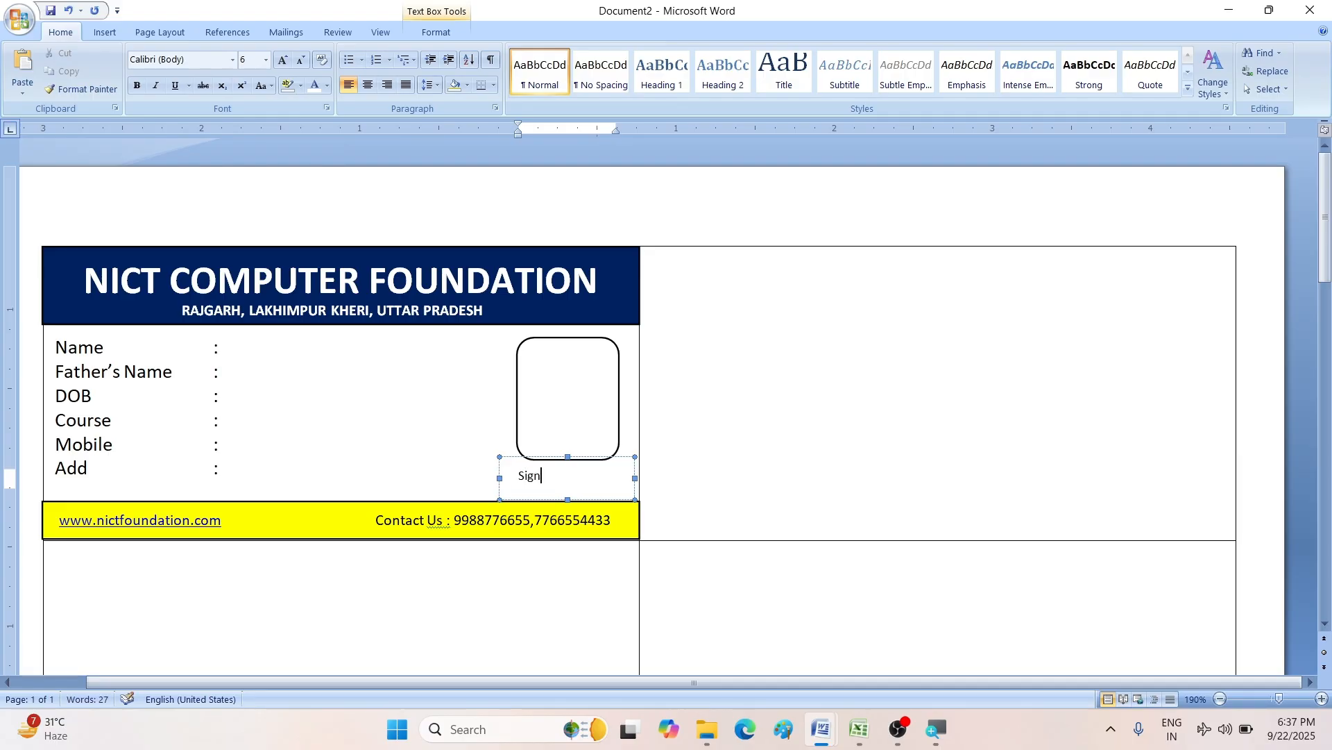
left_click(368, 86)
left_click(760, 477)
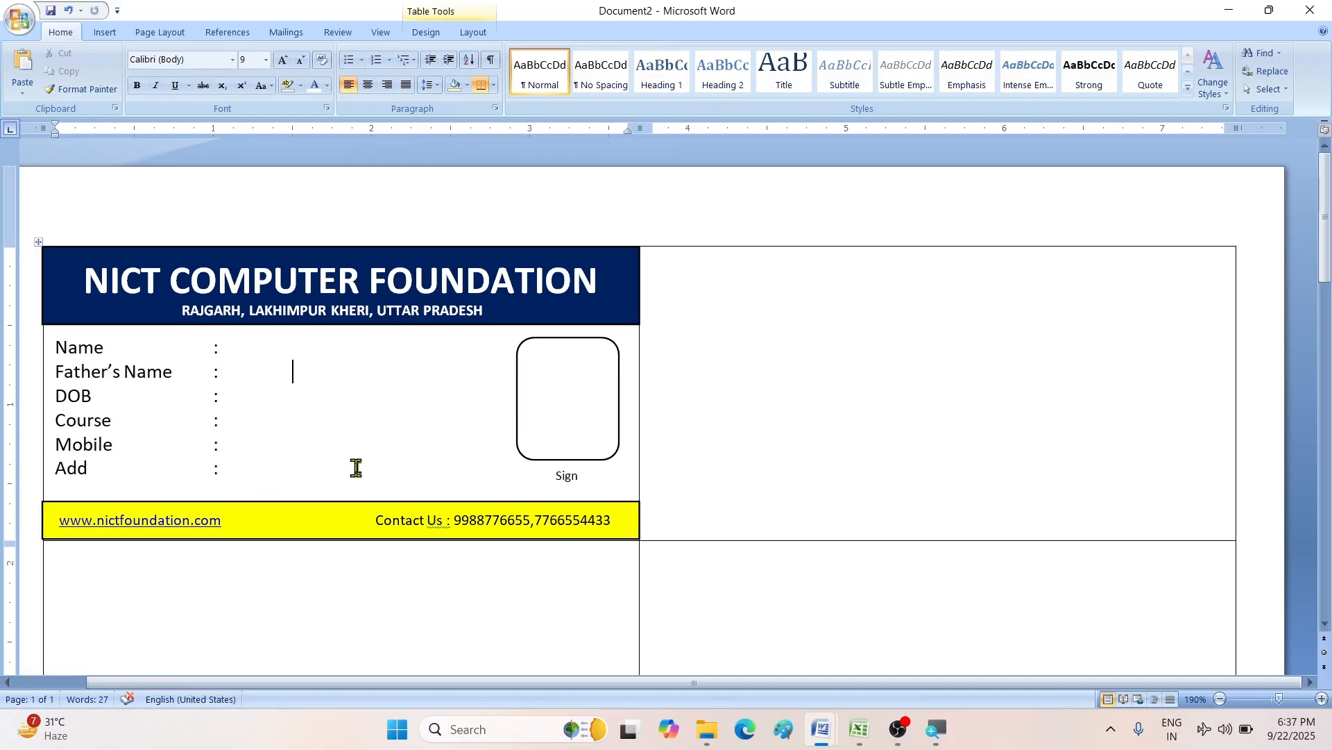
left_click(569, 411)
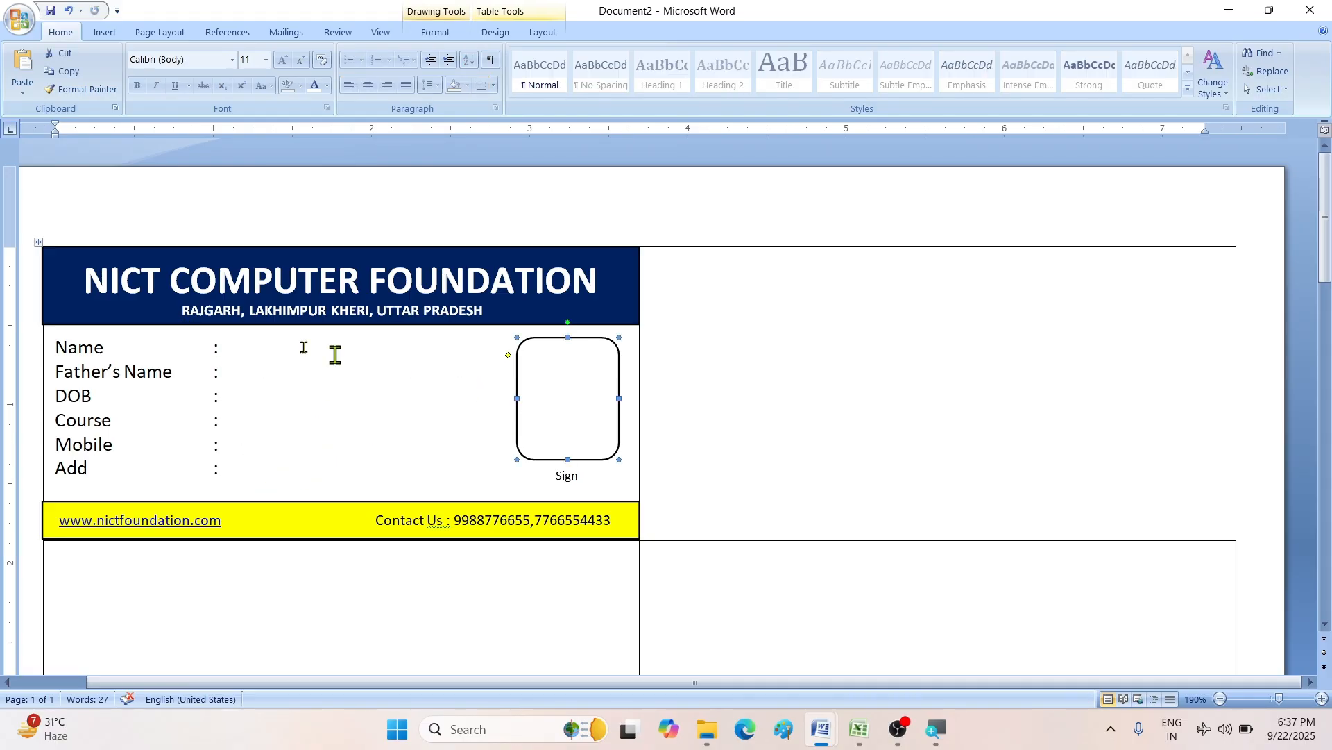
- Add an empty line above Name and shrink that line's font to 6
left_click(57, 347)
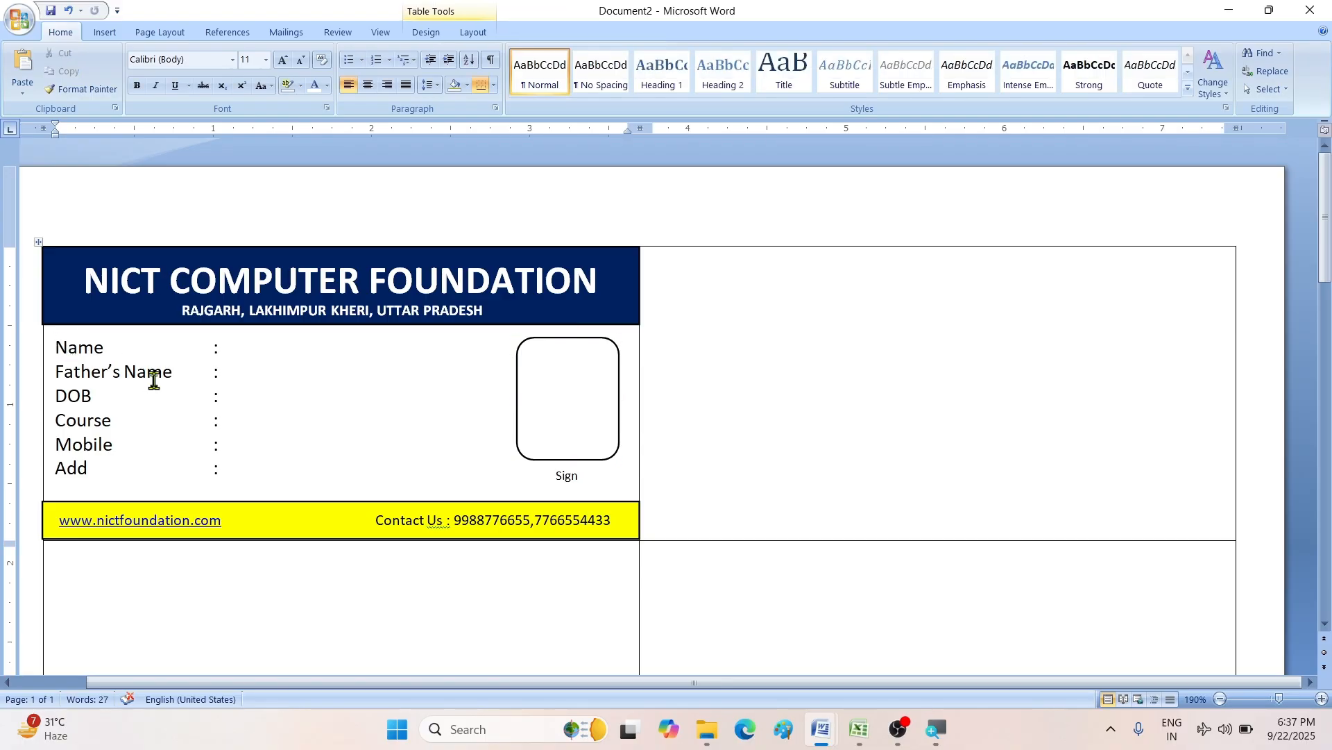
key("Return")
key("BackSpace")
key("Return")
key("BackSpace")
key("Return")
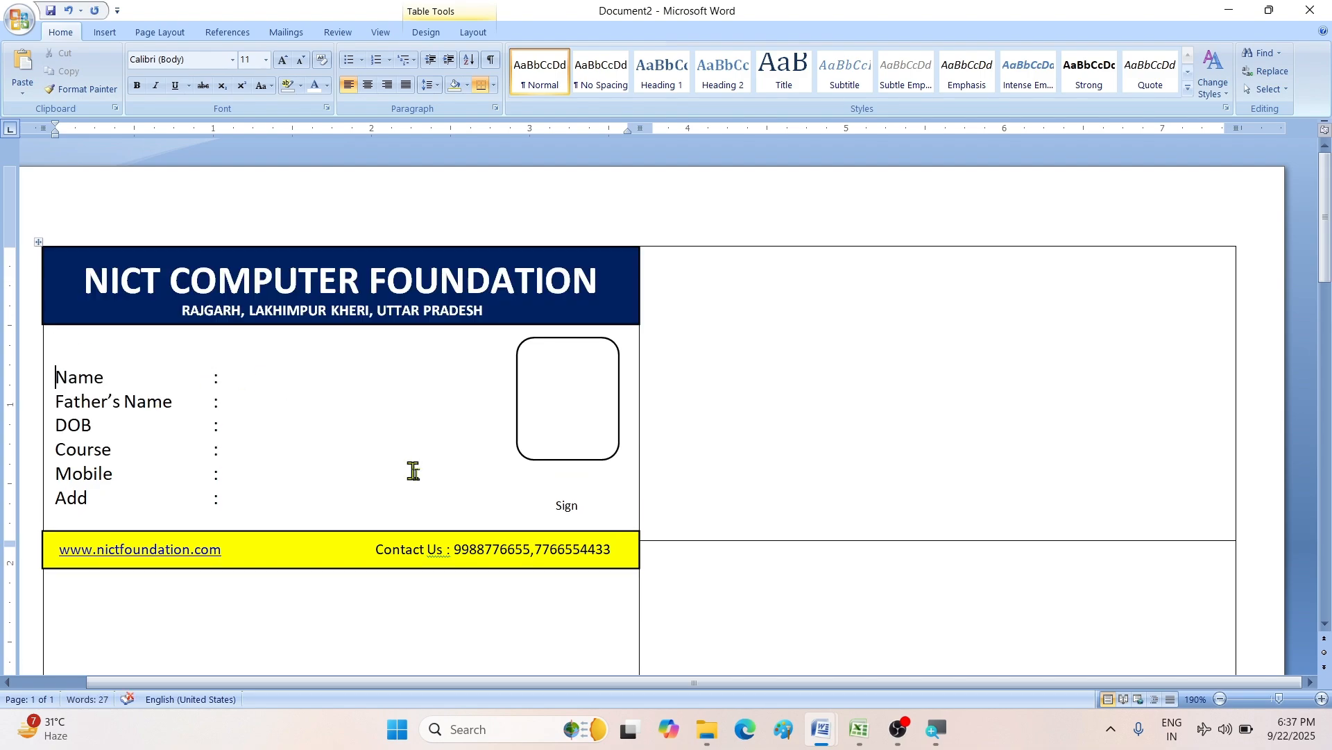
key("BackSpace")
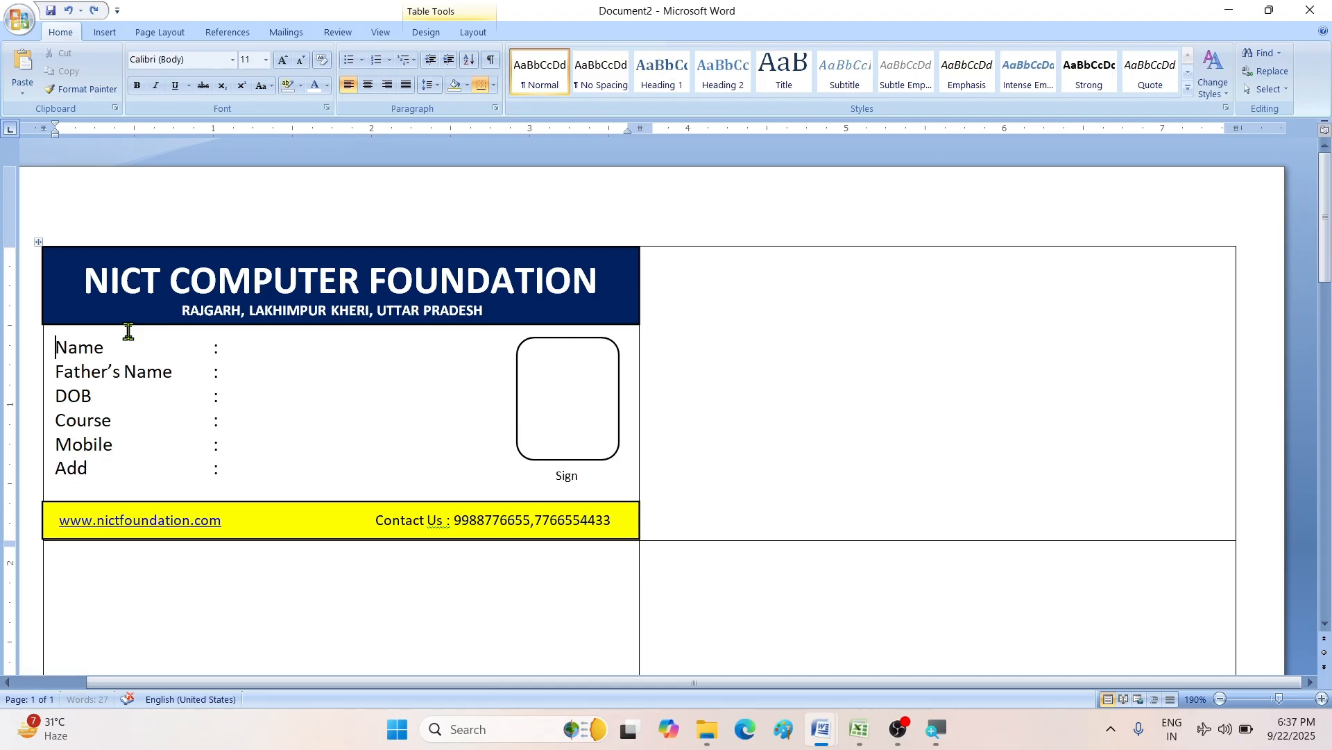
key("Return")
left_click(88, 340)
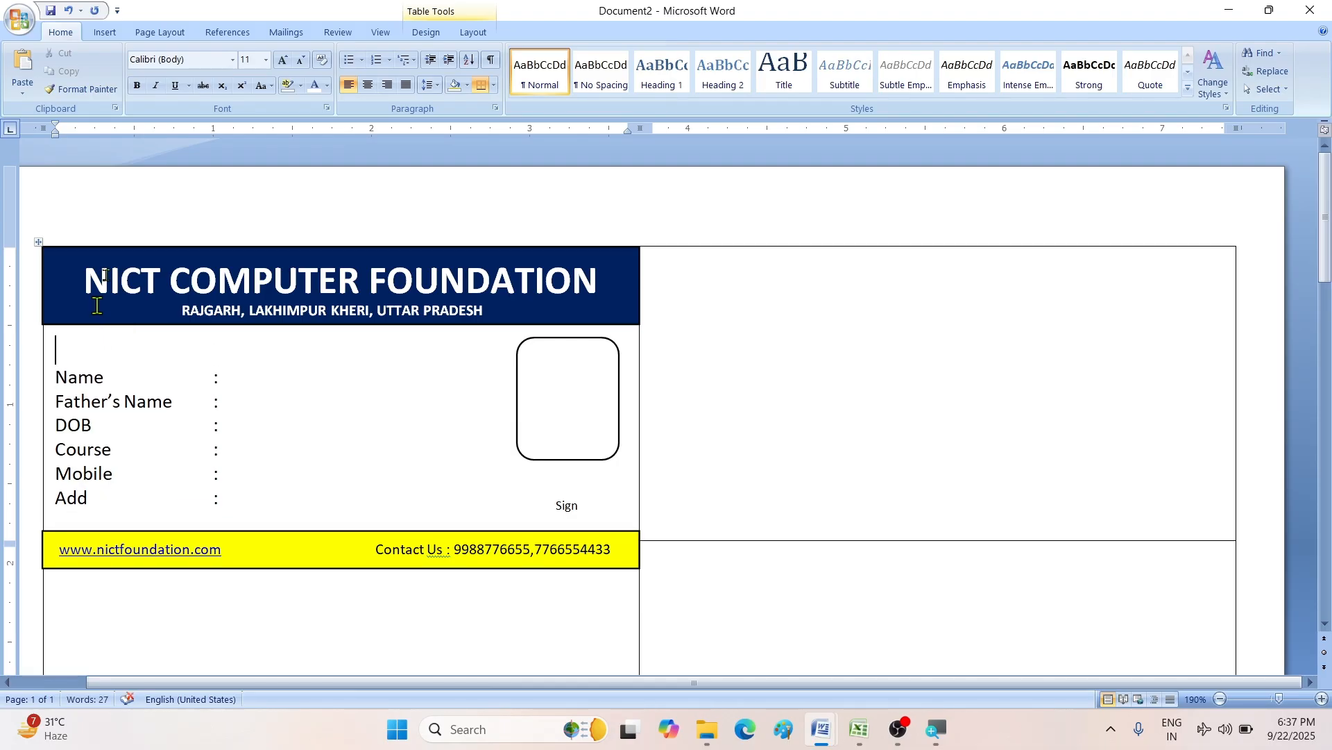
left_click(301, 60)
left_click(301, 61)
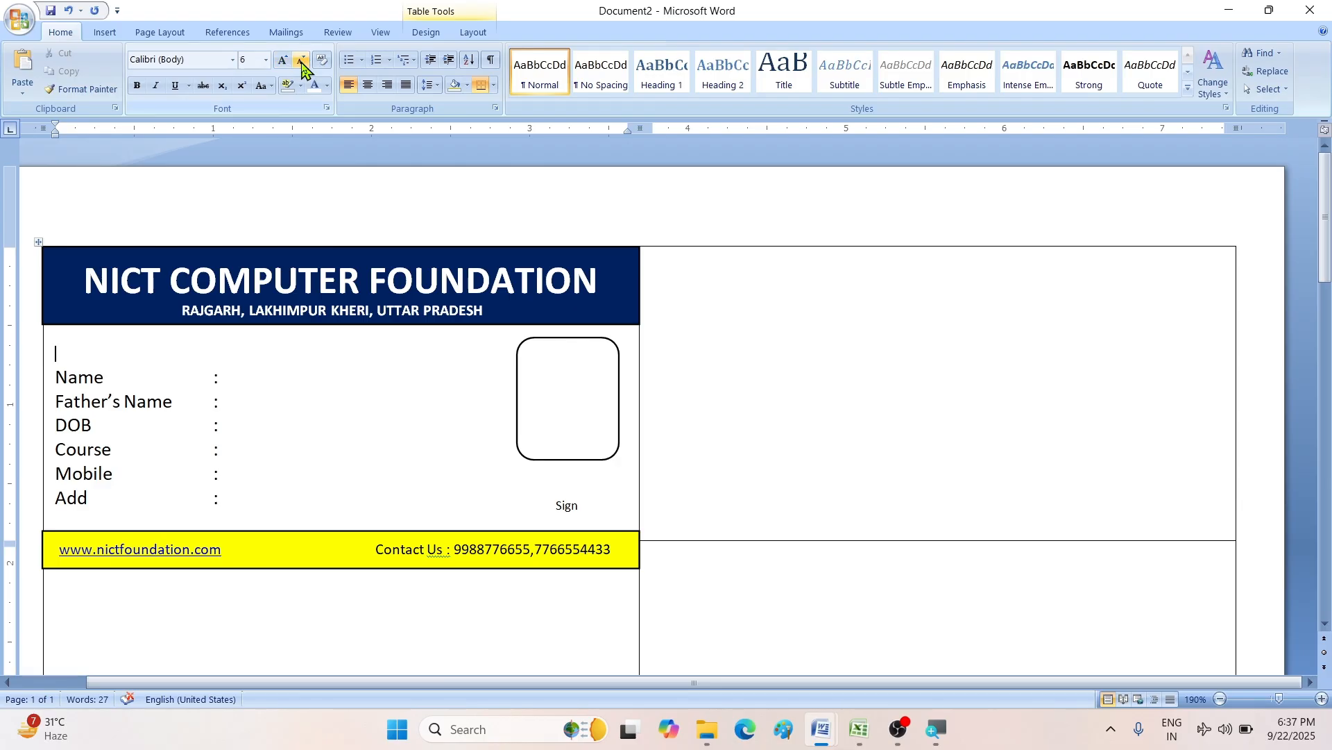
- Nudge the yellow footer up under the Add line and raise the Sign label slightly
left_click(317, 532)
key("ctrl+Up")
key("ctrl+Up")
key("ctrl+Up")
key("ctrl+Up")
key("ctrl+Up")
key("ctrl+Up")
key("ctrl+Up")
key("ctrl+Up")
key("ctrl+Up")
key("ctrl+Up")
key("ctrl+Up")
key("ctrl+Up")
key("ctrl+Up")
key("ctrl+Up")
key("ctrl+Up")
key("ctrl+Up")
key("ctrl+Up")
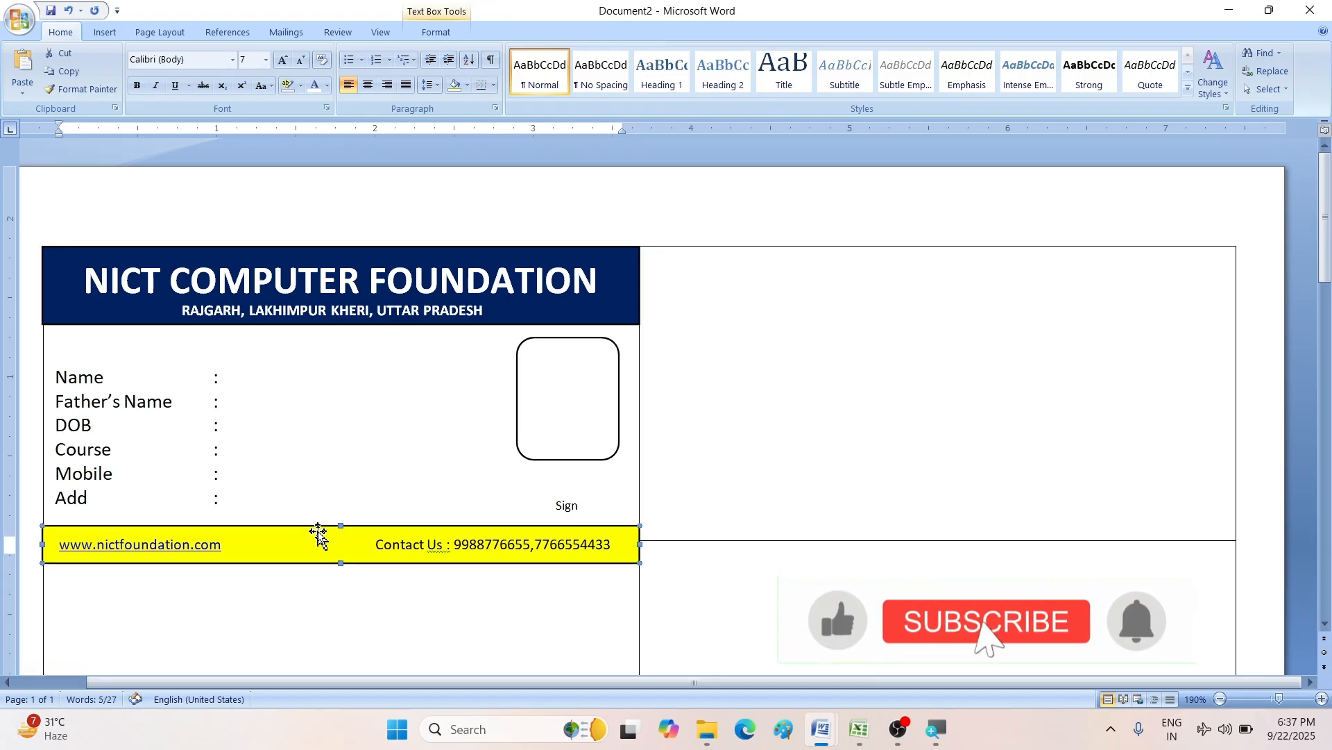
key("ctrl+Up")
key("ctrl+Up")
key("ctrl+Up")
key("ctrl+Up")
key("ctrl+Up")
key("ctrl+Up")
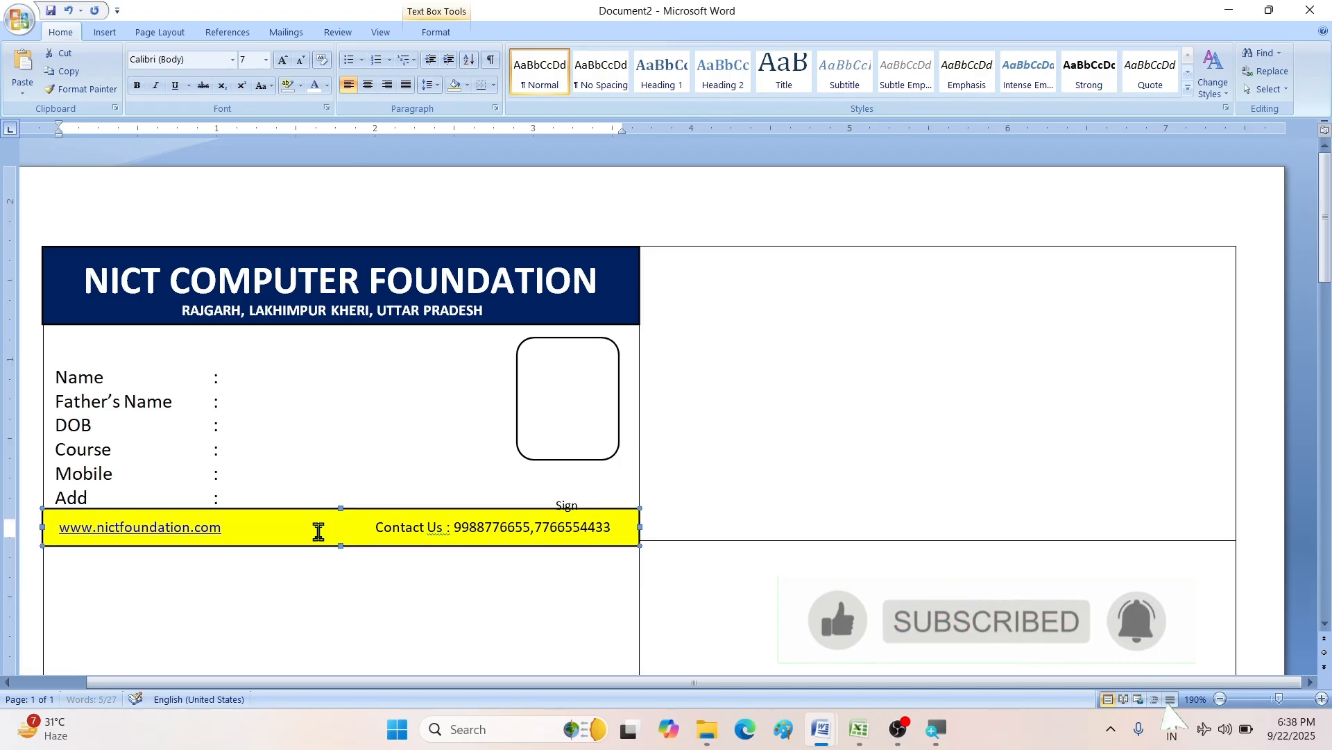
key("ctrl+Up")
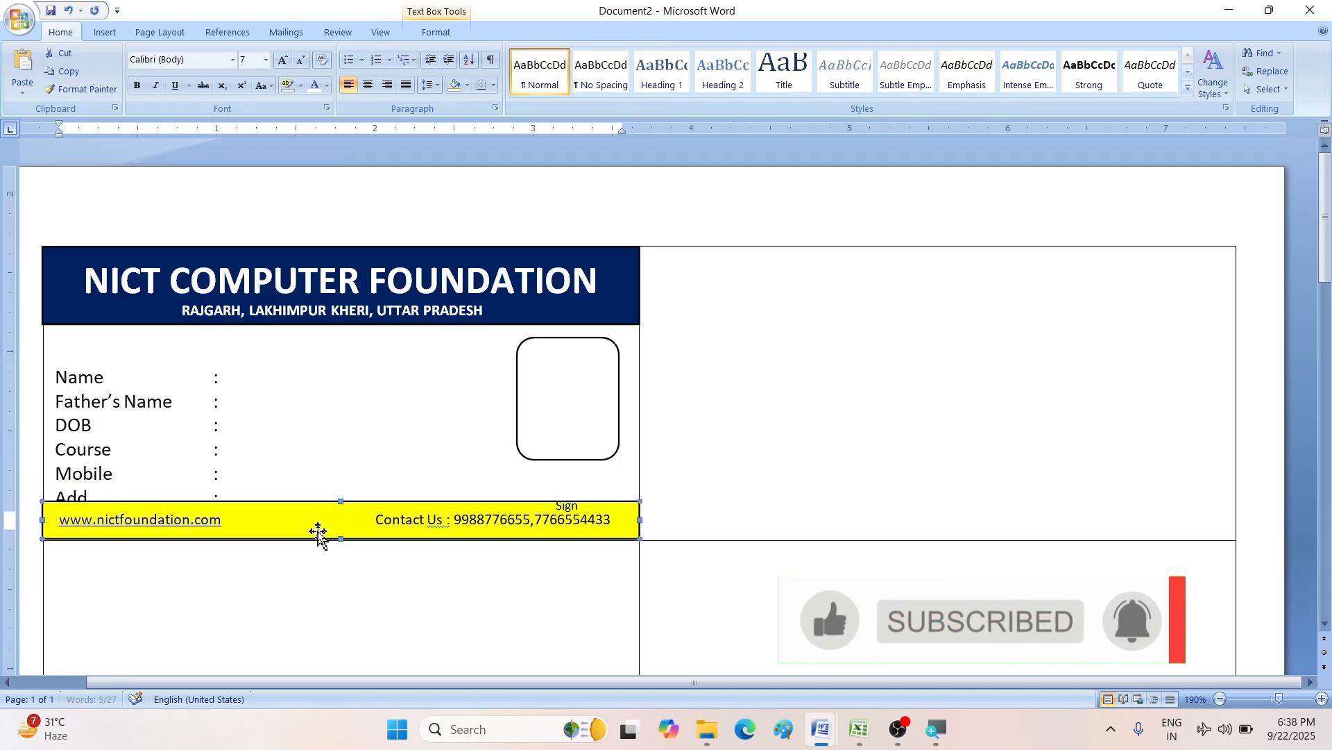
left_click(597, 514)
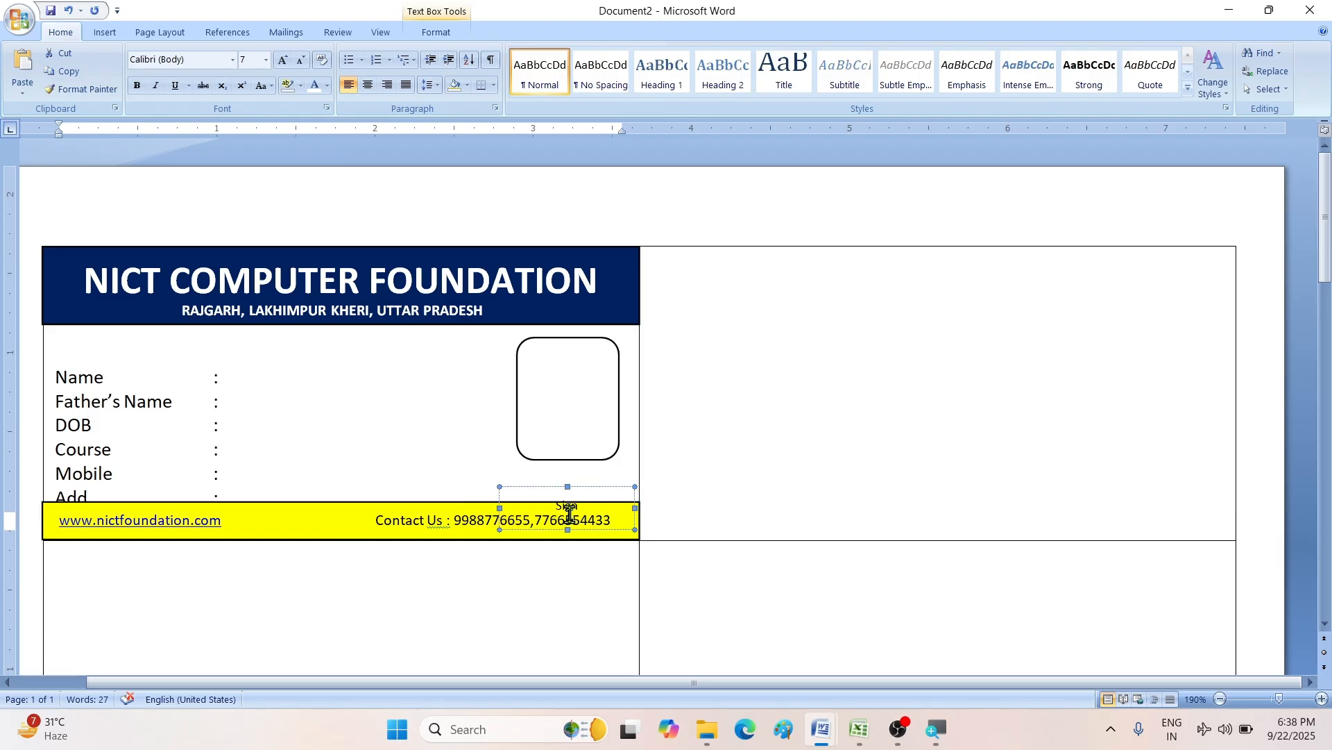
left_click(585, 489)
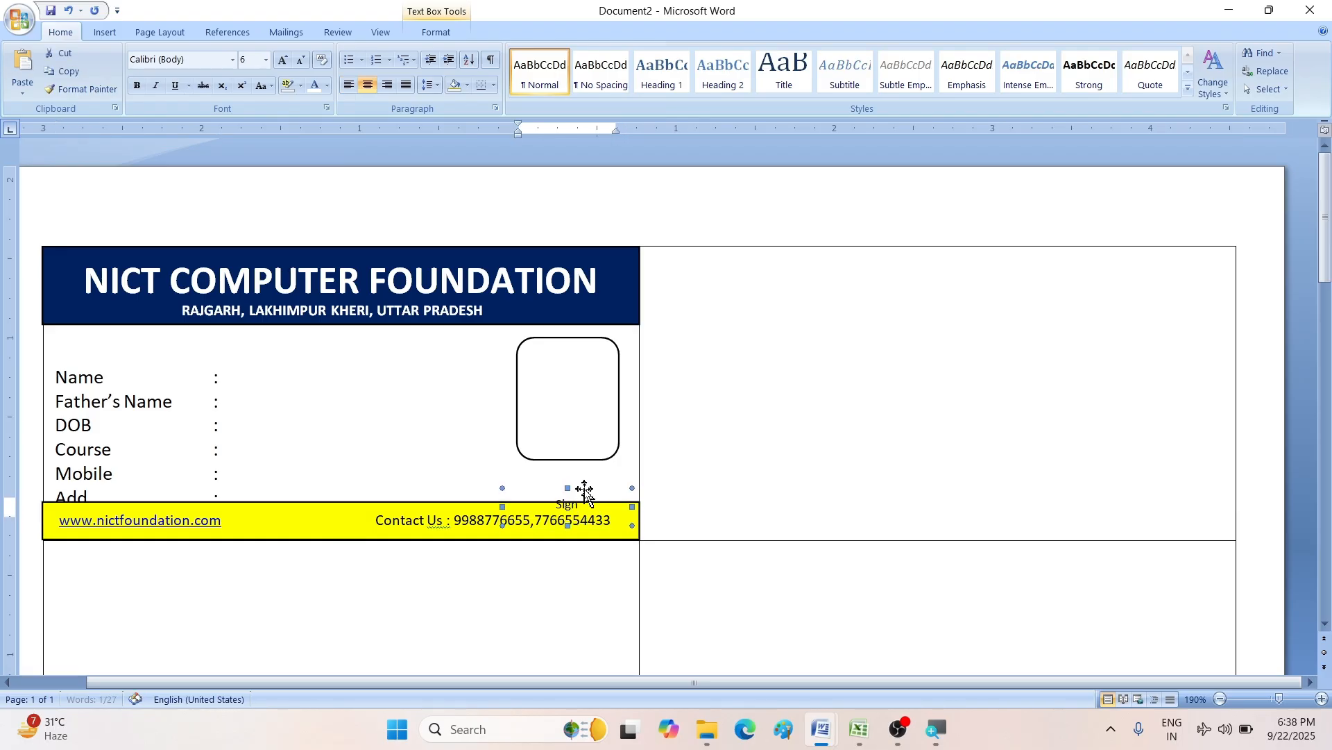
key("ctrl+Up")
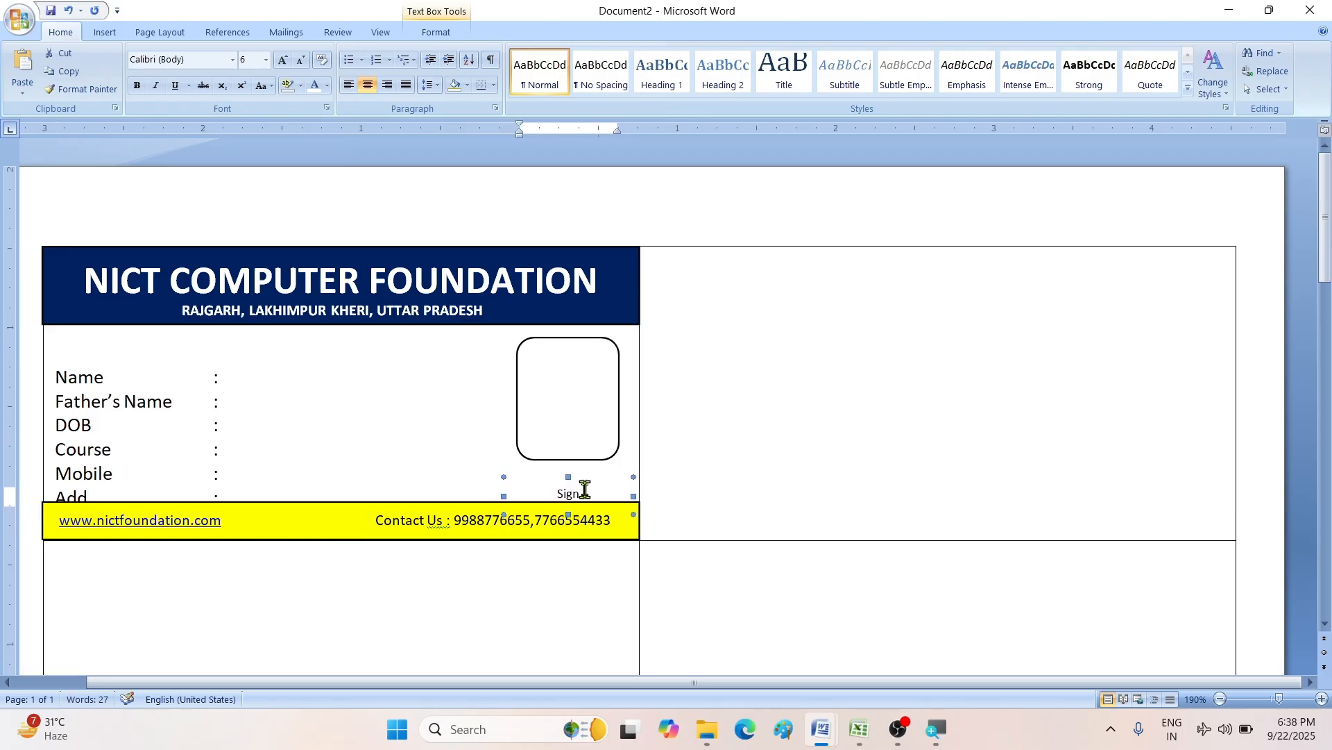
- Resize the footer's top edge so the website and contact text is fully visible
left_click(407, 519)
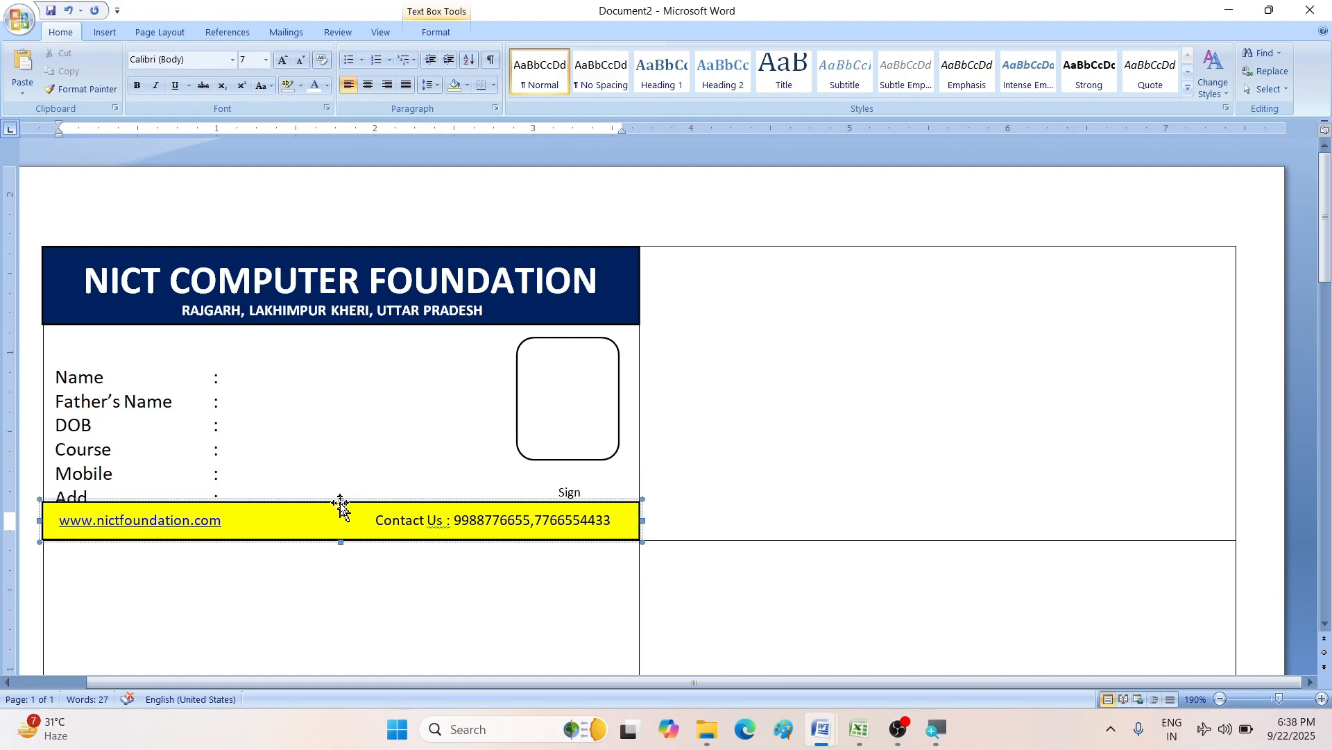
left_click_drag(341, 499, 340, 507)
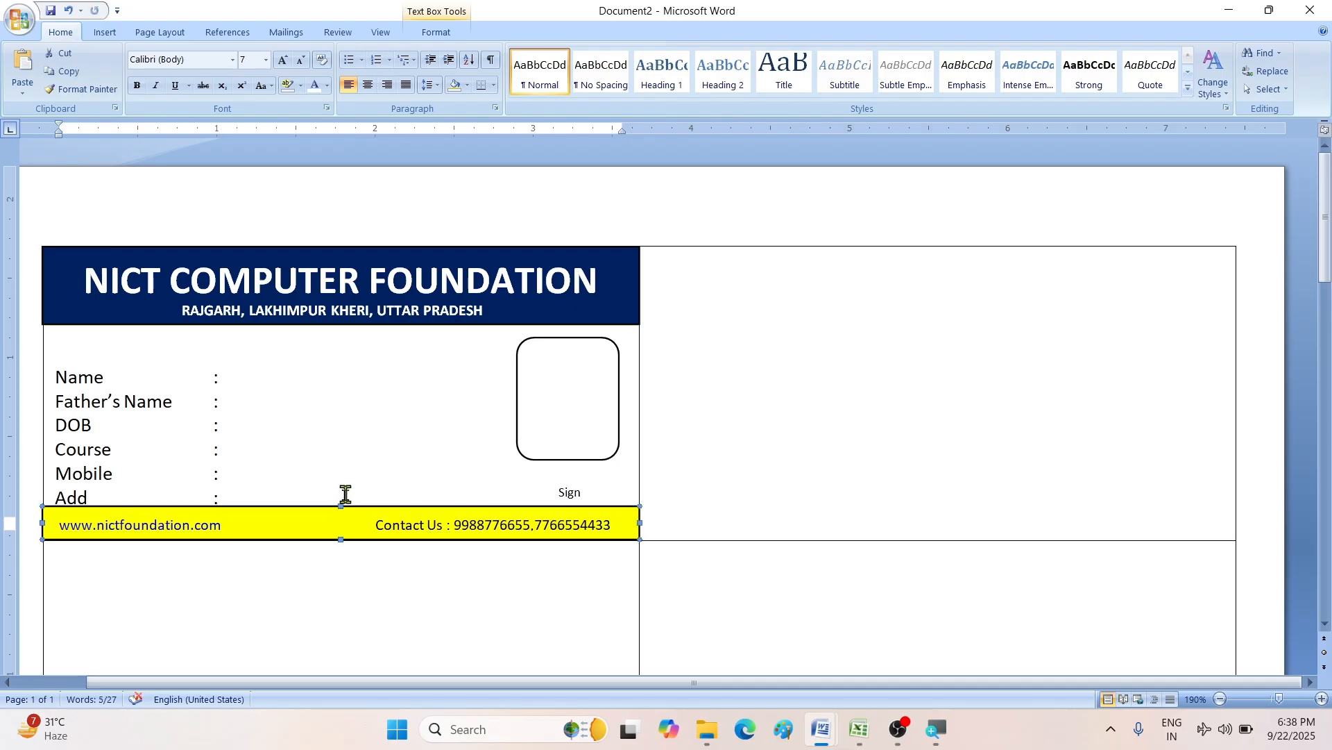
left_click_drag(341, 506, 341, 511)
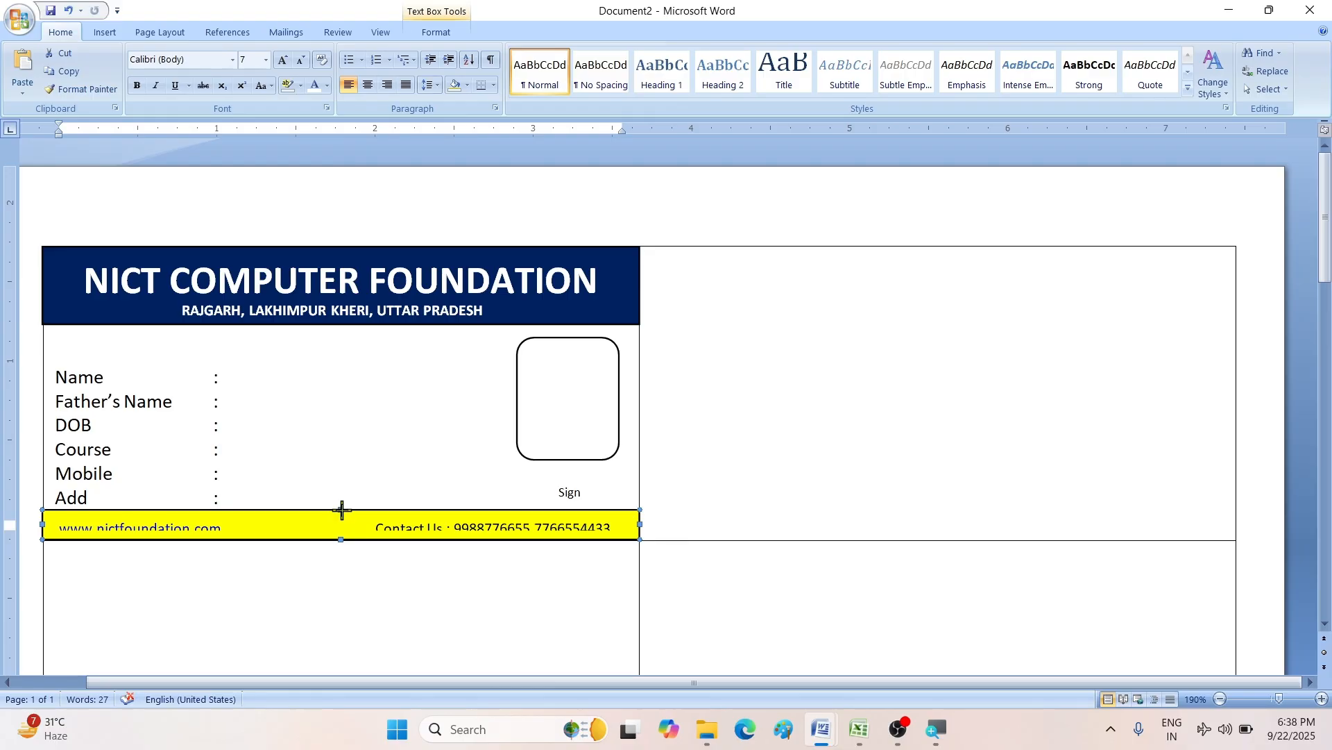
left_click_drag(341, 510, 342, 505)
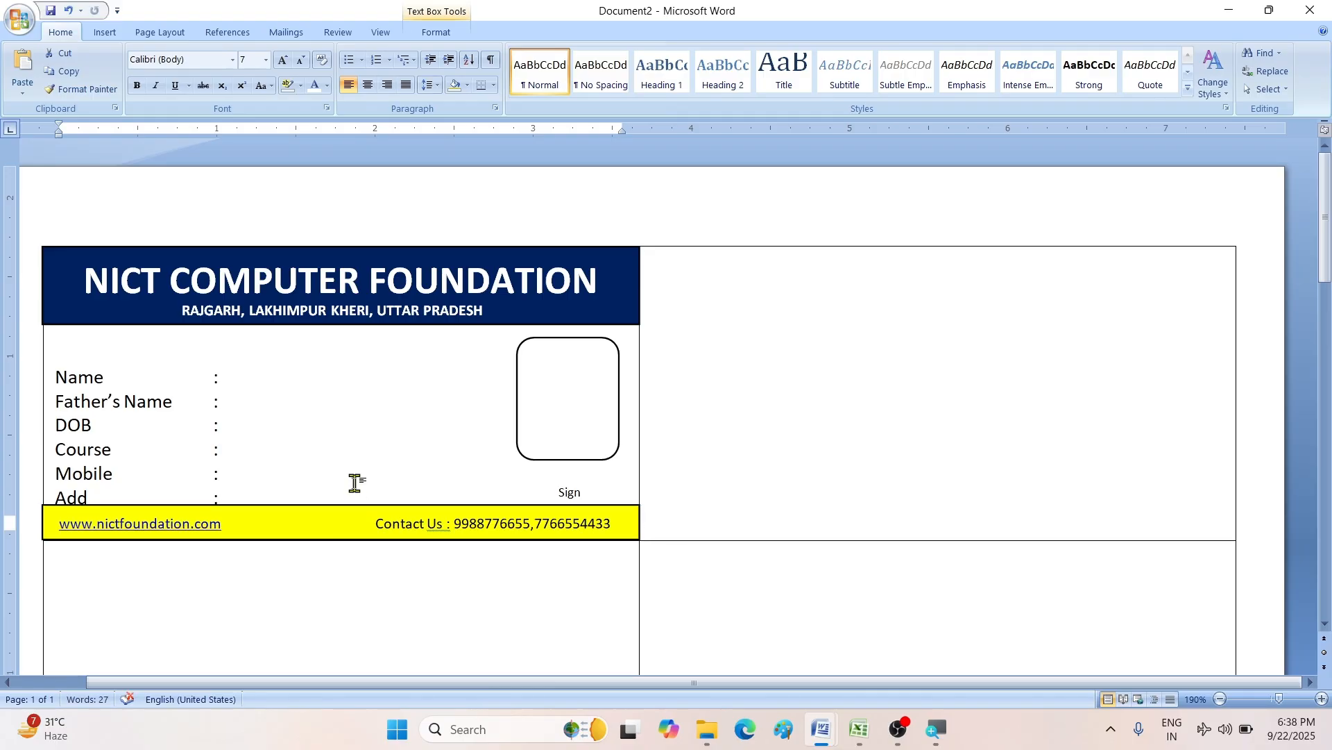
left_click(355, 483)
left_click(257, 505)
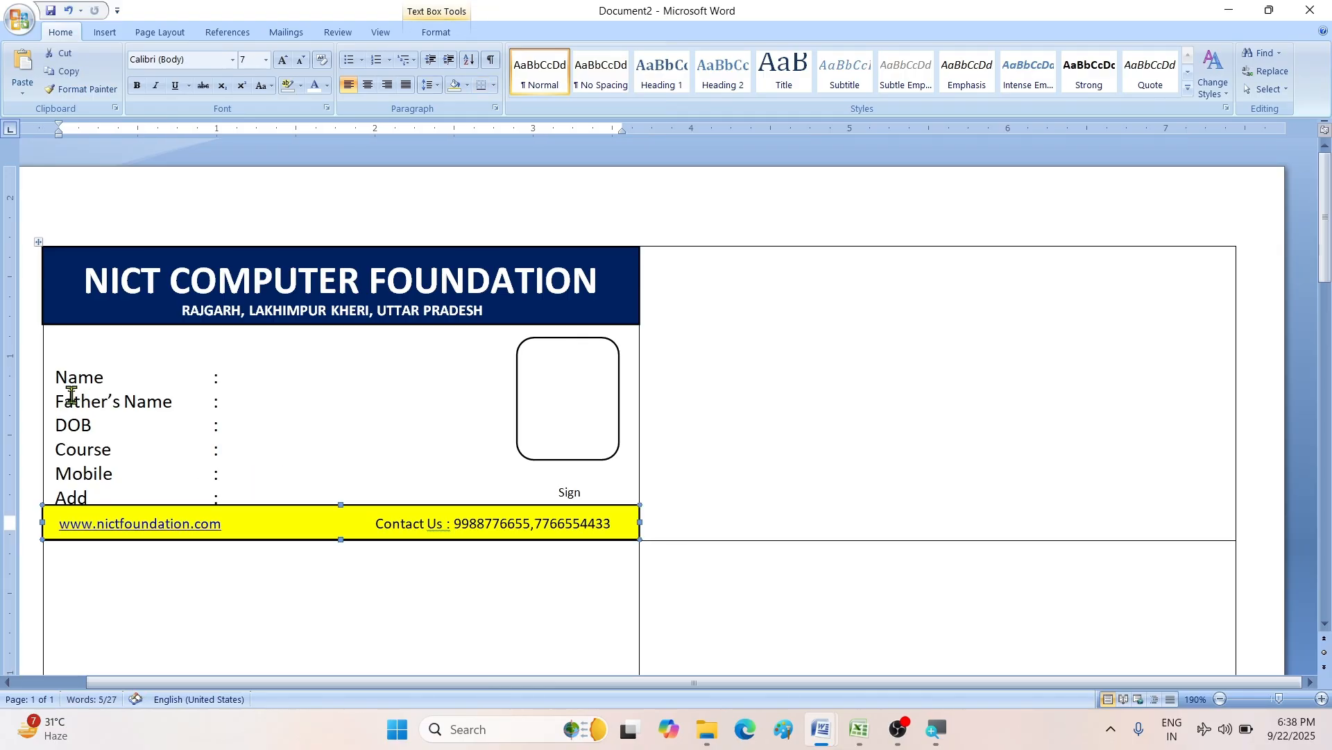
left_click(81, 425)
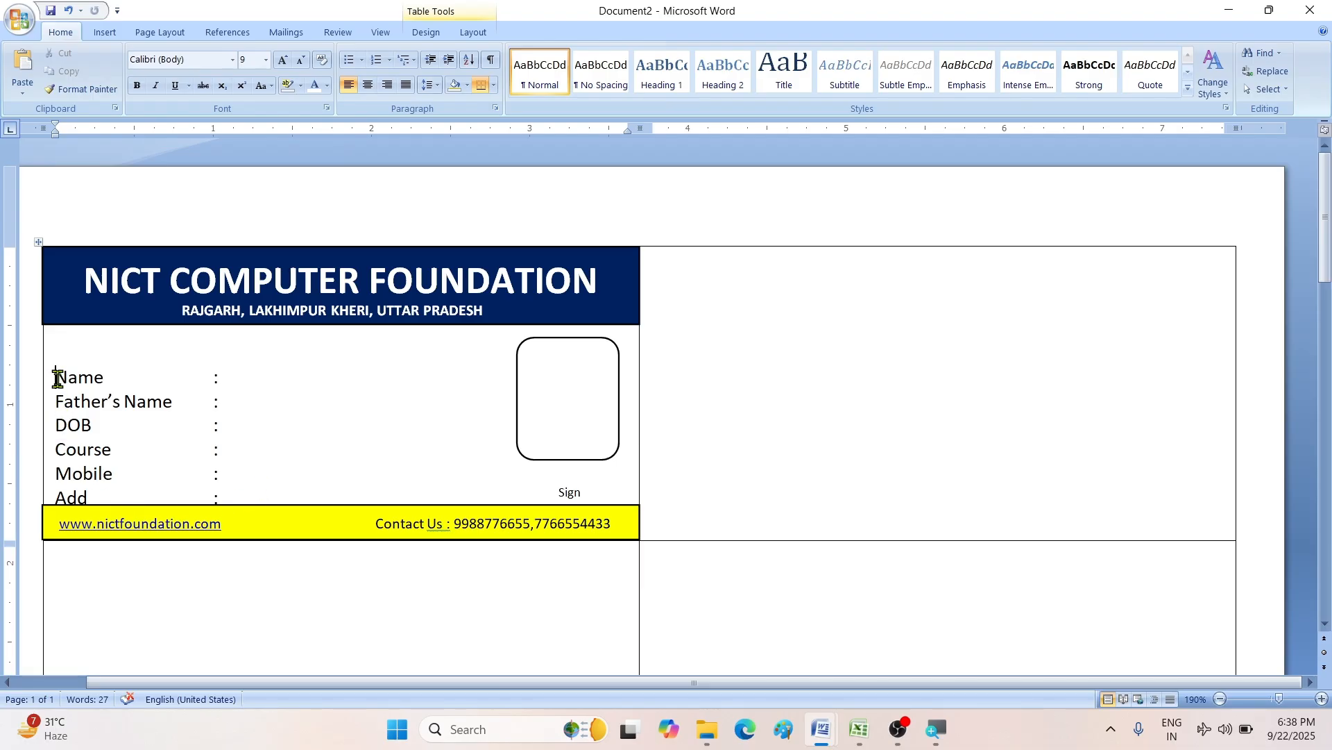
left_click_drag(57, 378, 231, 497)
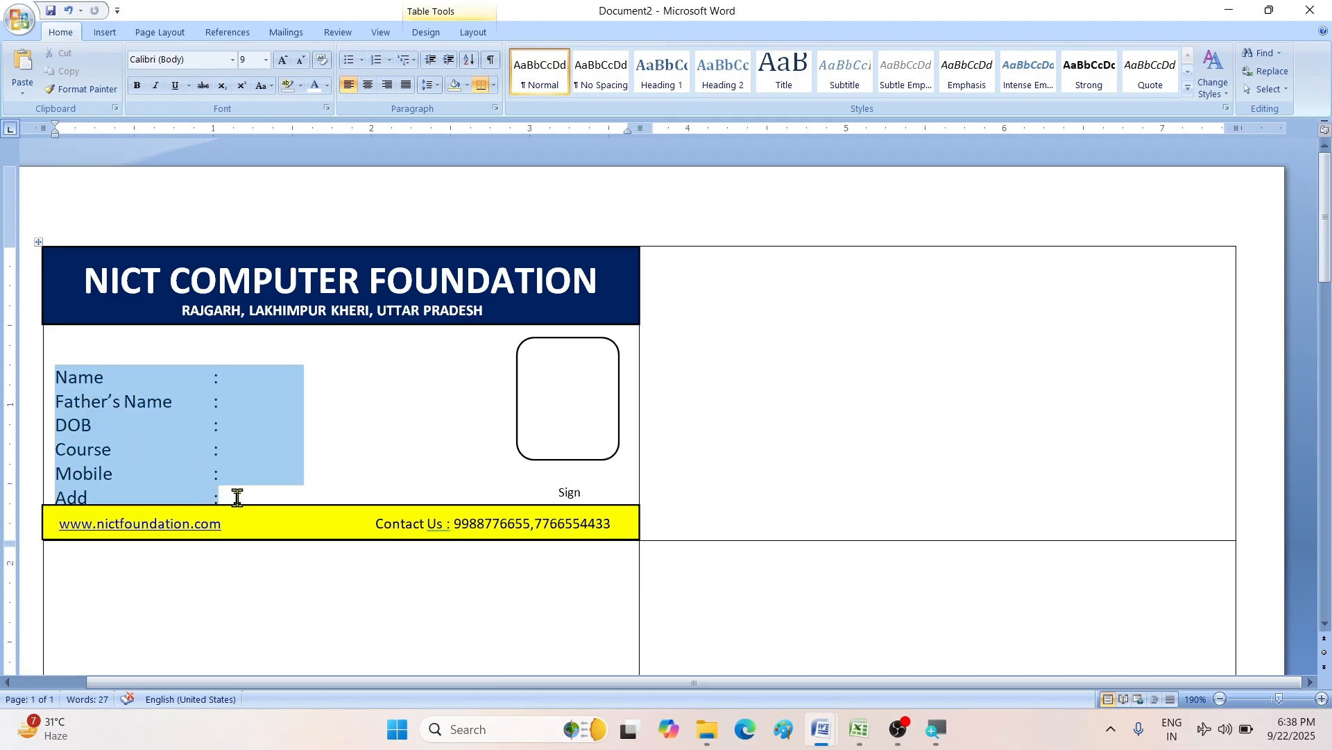
left_click(300, 61)
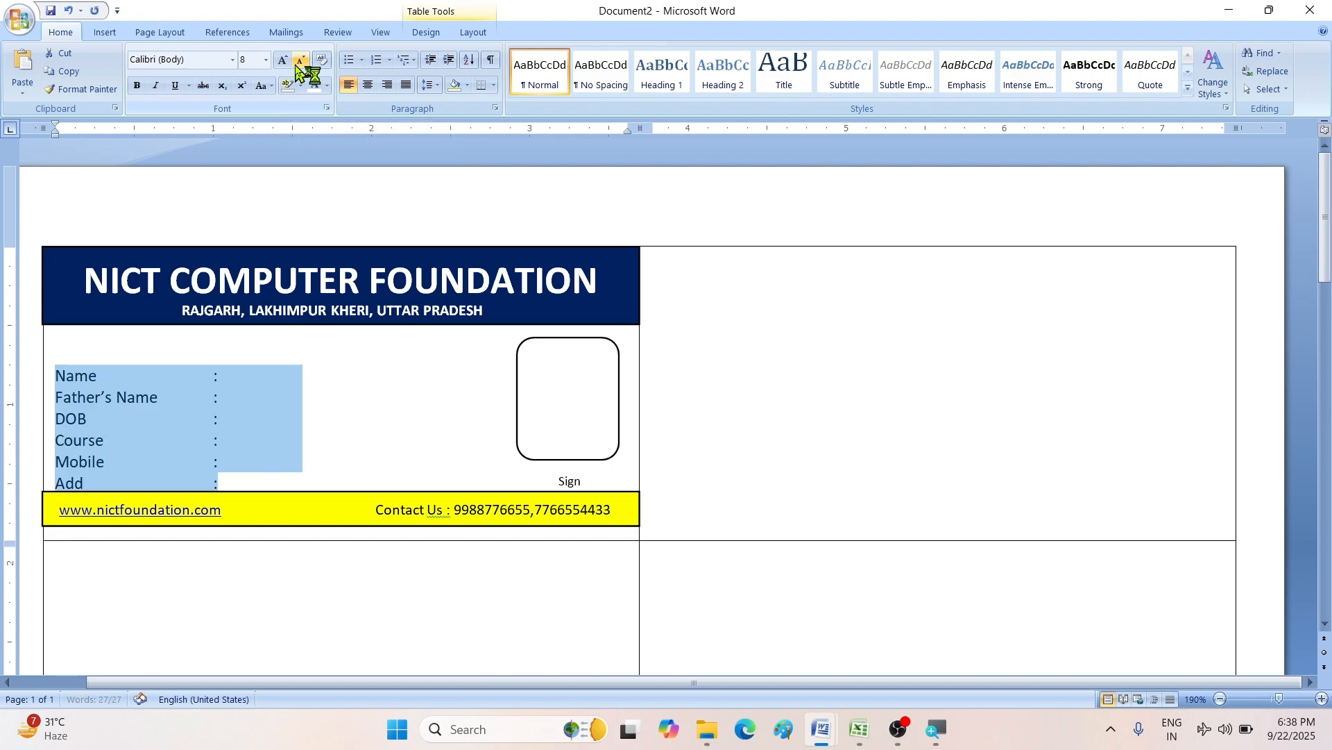
left_click(306, 476)
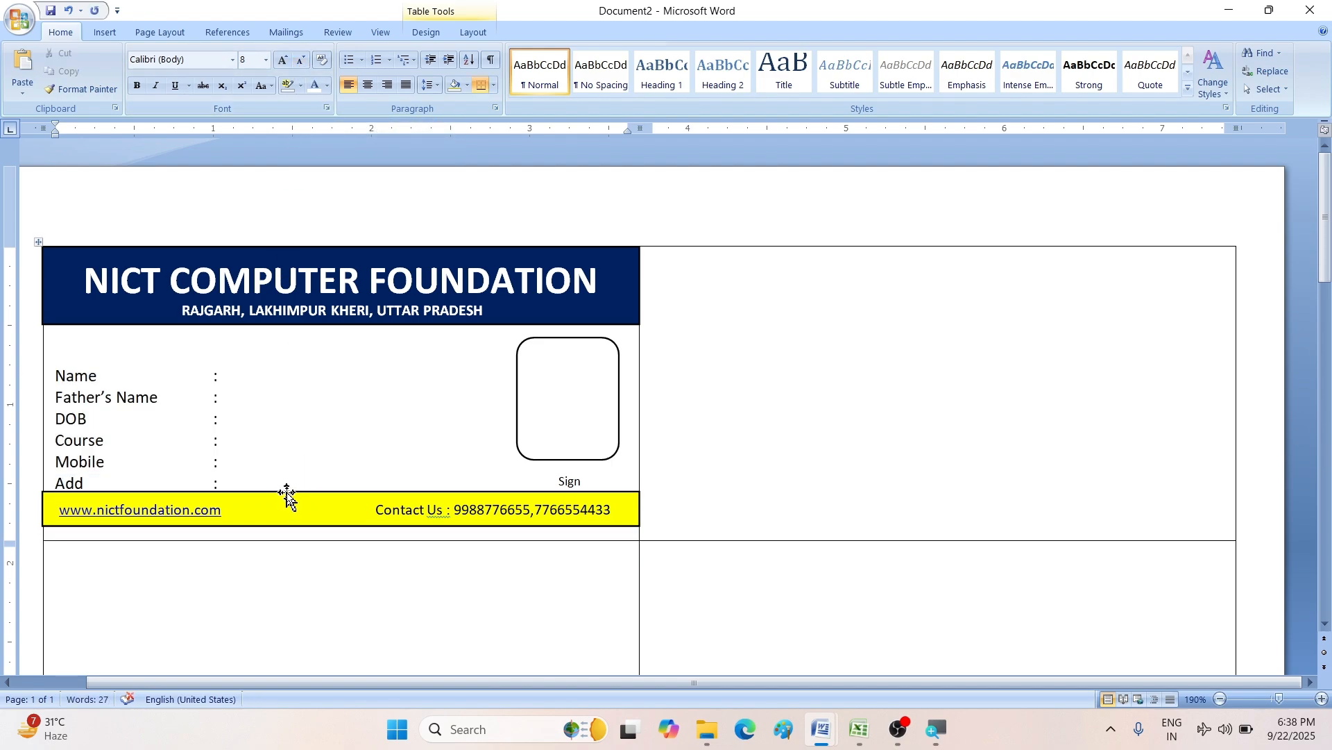
left_click_drag(288, 493, 286, 504)
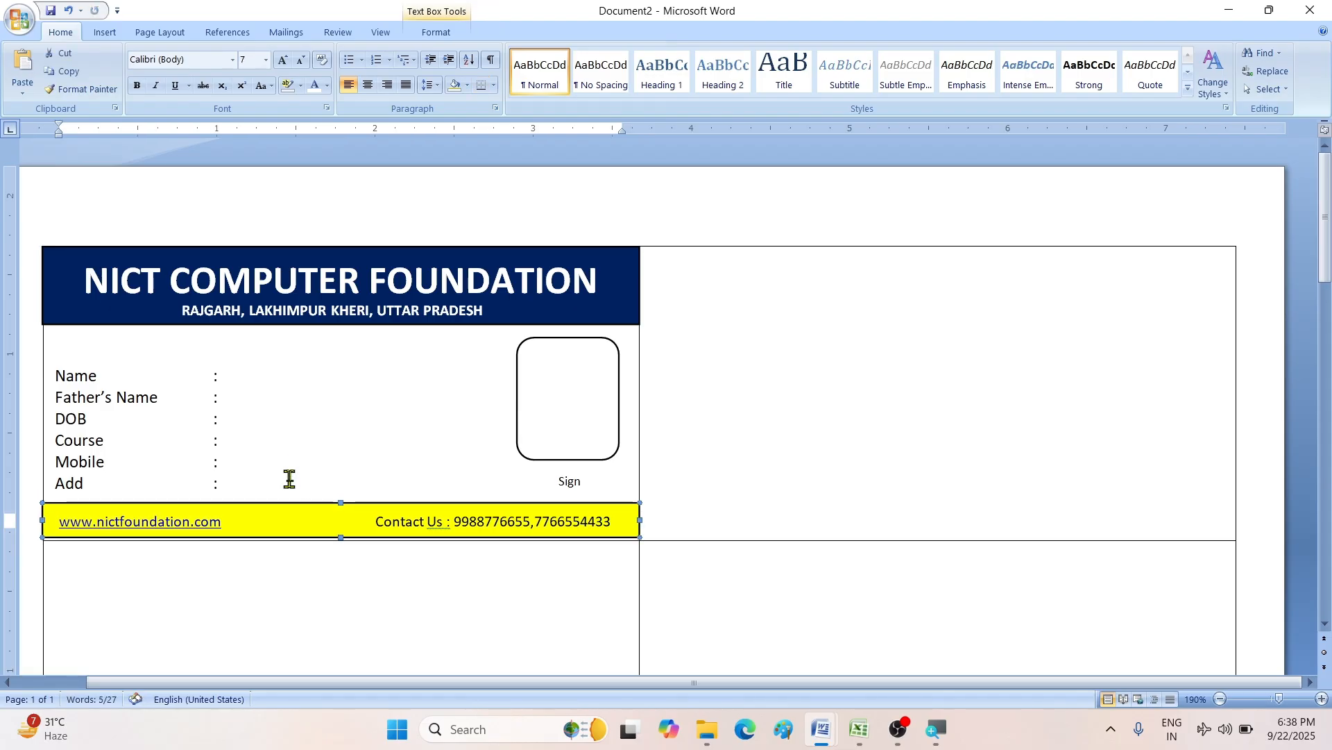
left_click(291, 466)
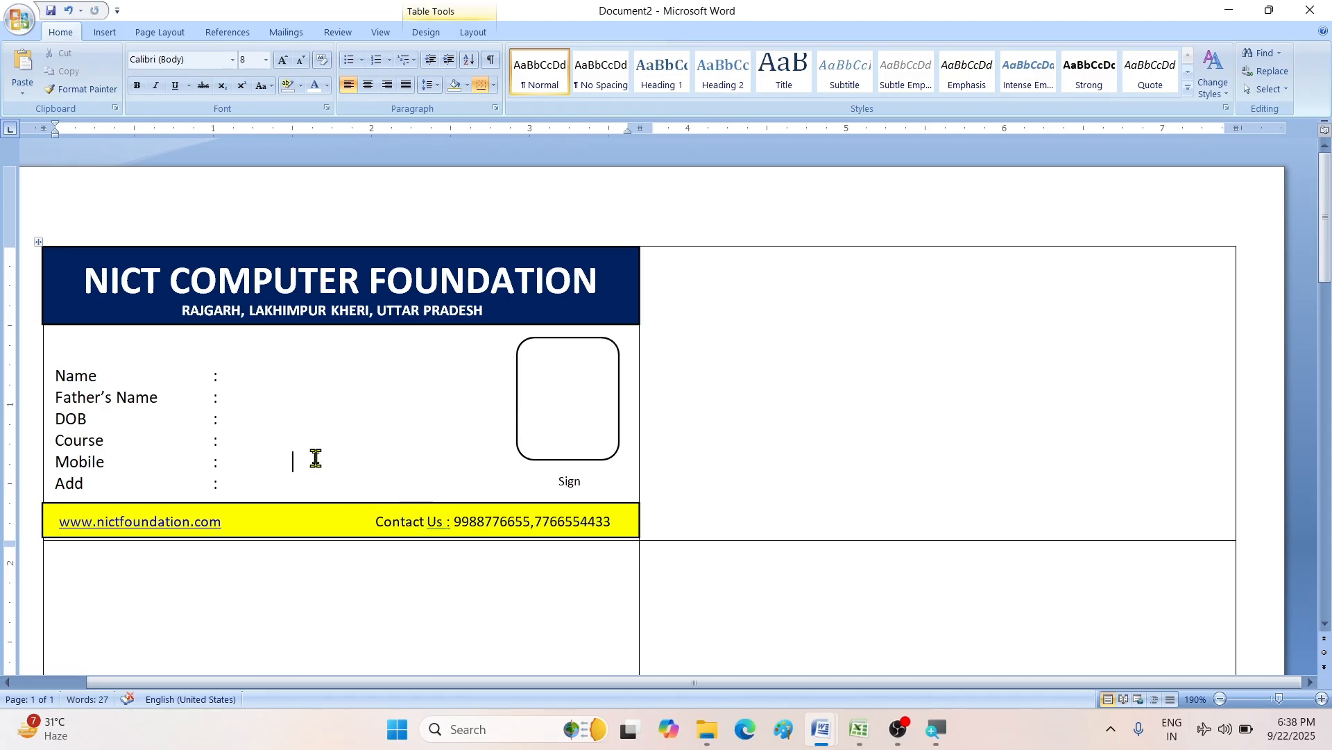
left_click(306, 500)
key("Down")
key("Down")
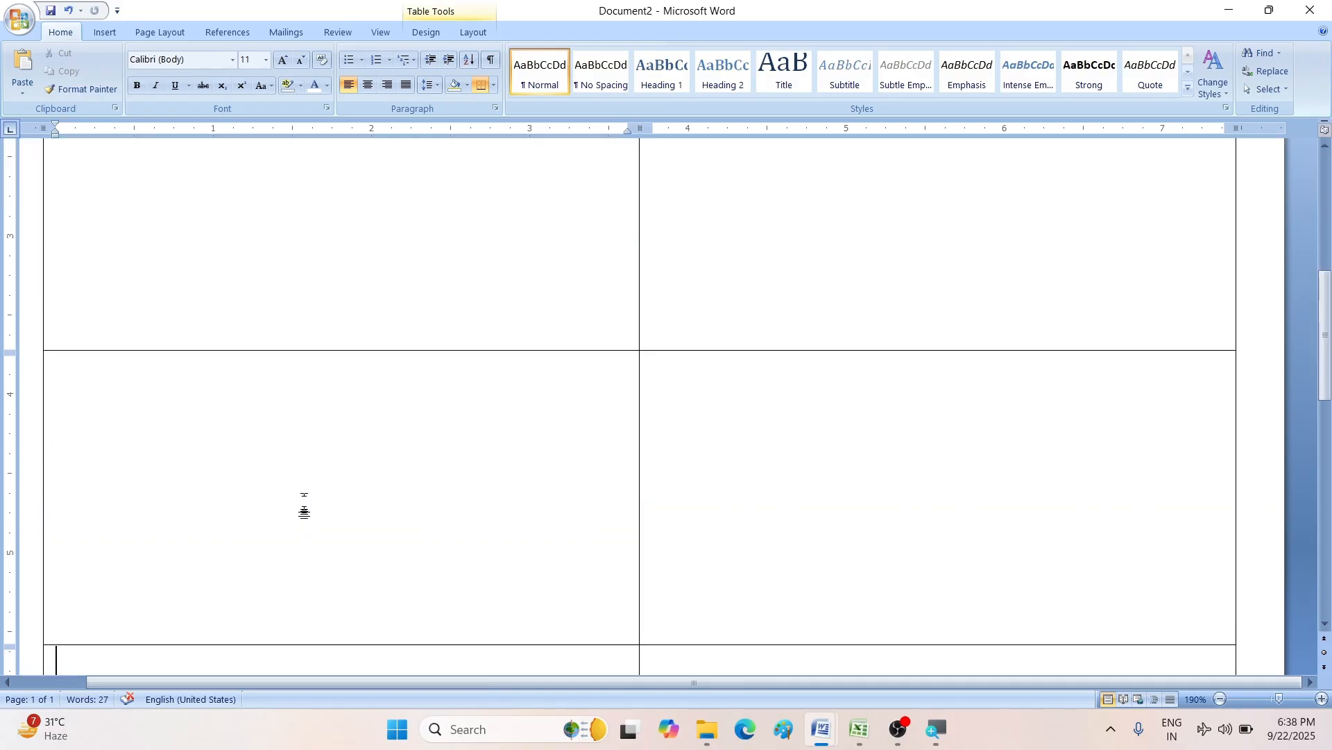
scroll(666, 498, "down", 3, "ctrl")
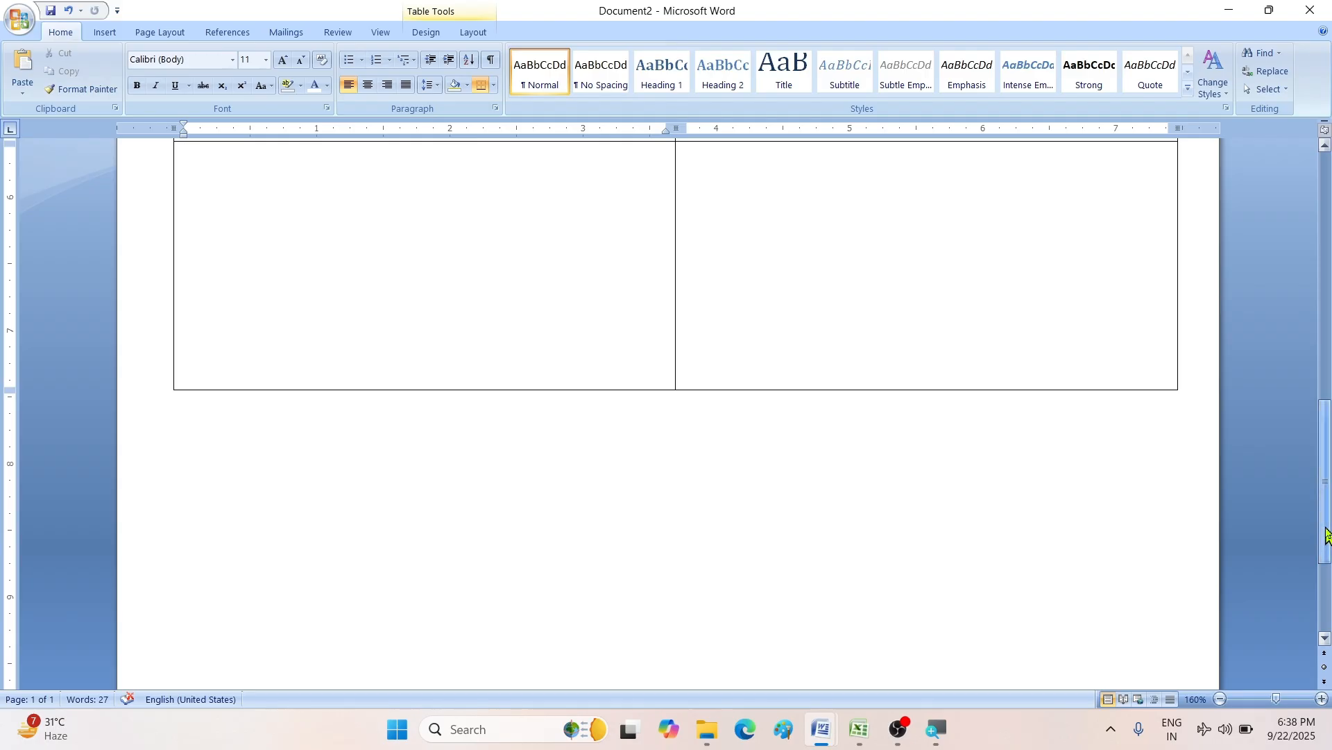
left_click_drag(1327, 535, 1327, 229)
scroll(527, 329, "up", 2, "ctrl")
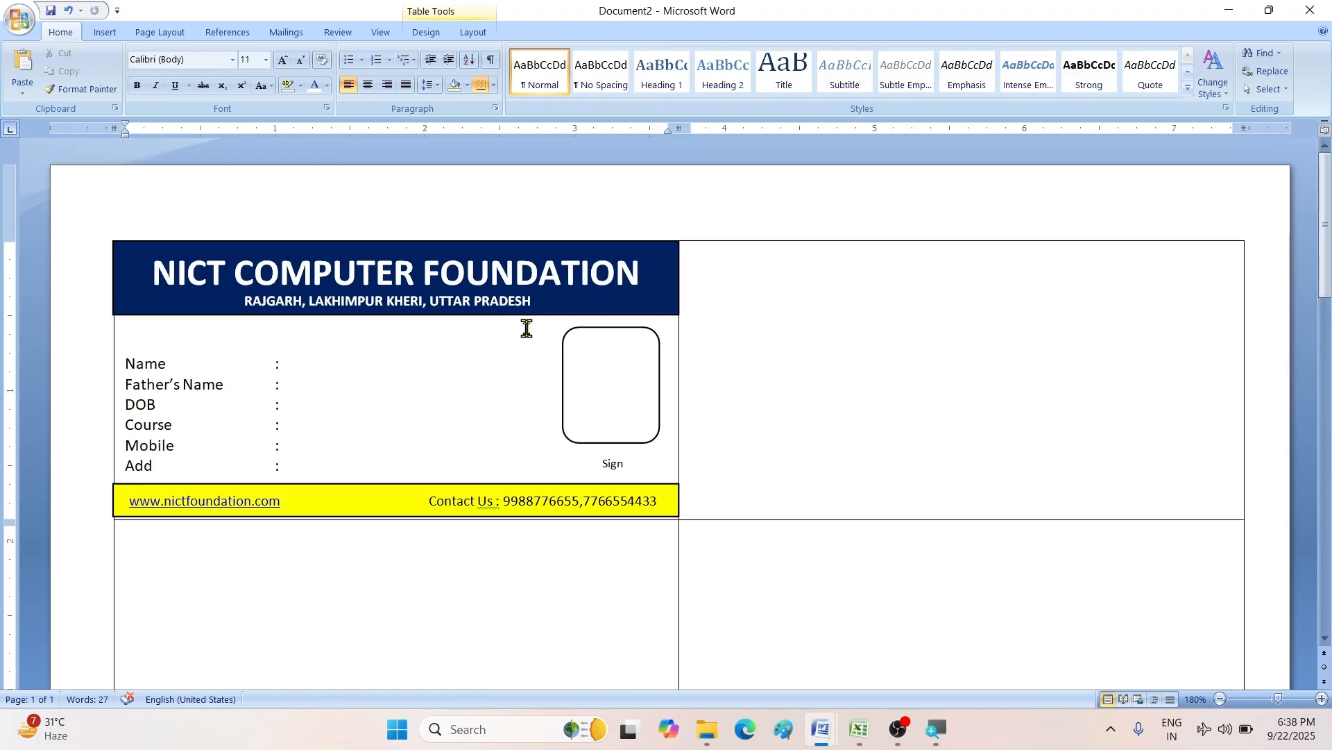
scroll(527, 329, "up", 2, "ctrl")
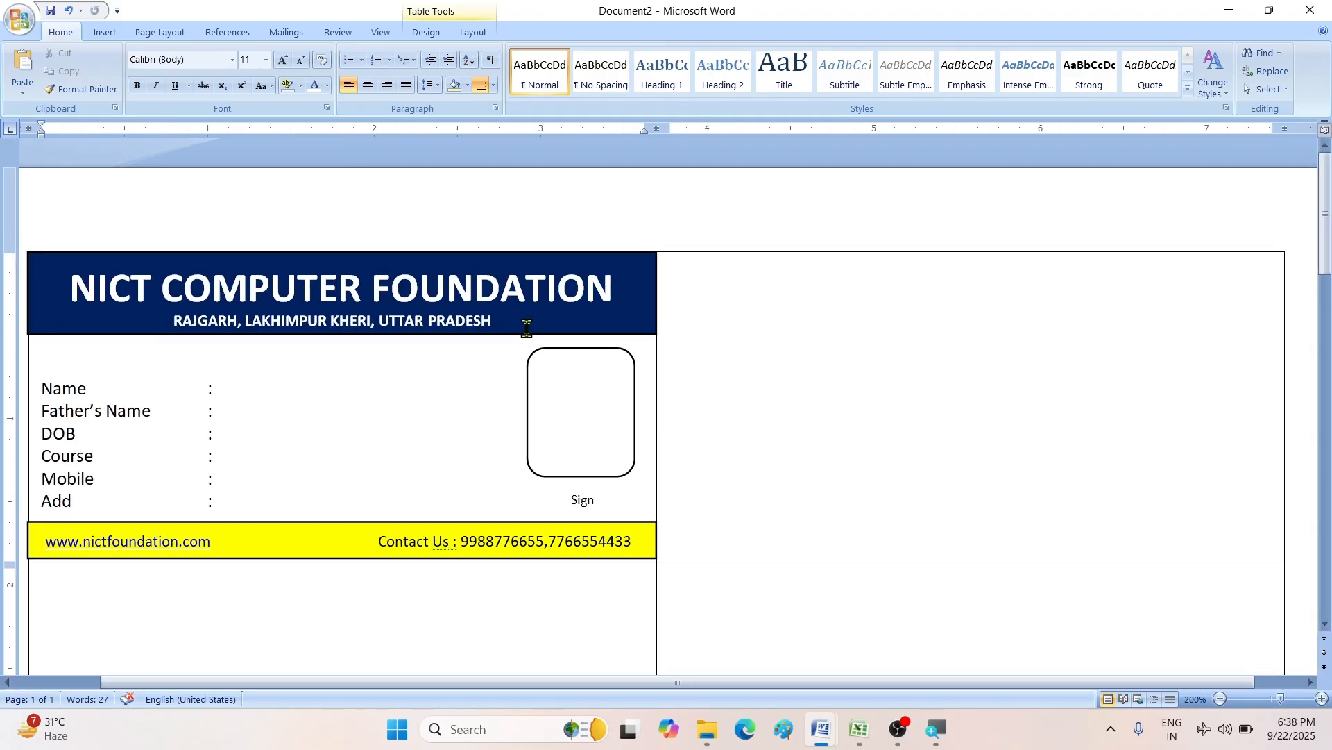
scroll(527, 329, "down", 1)
scroll(388, 349, "down", 1, "ctrl")
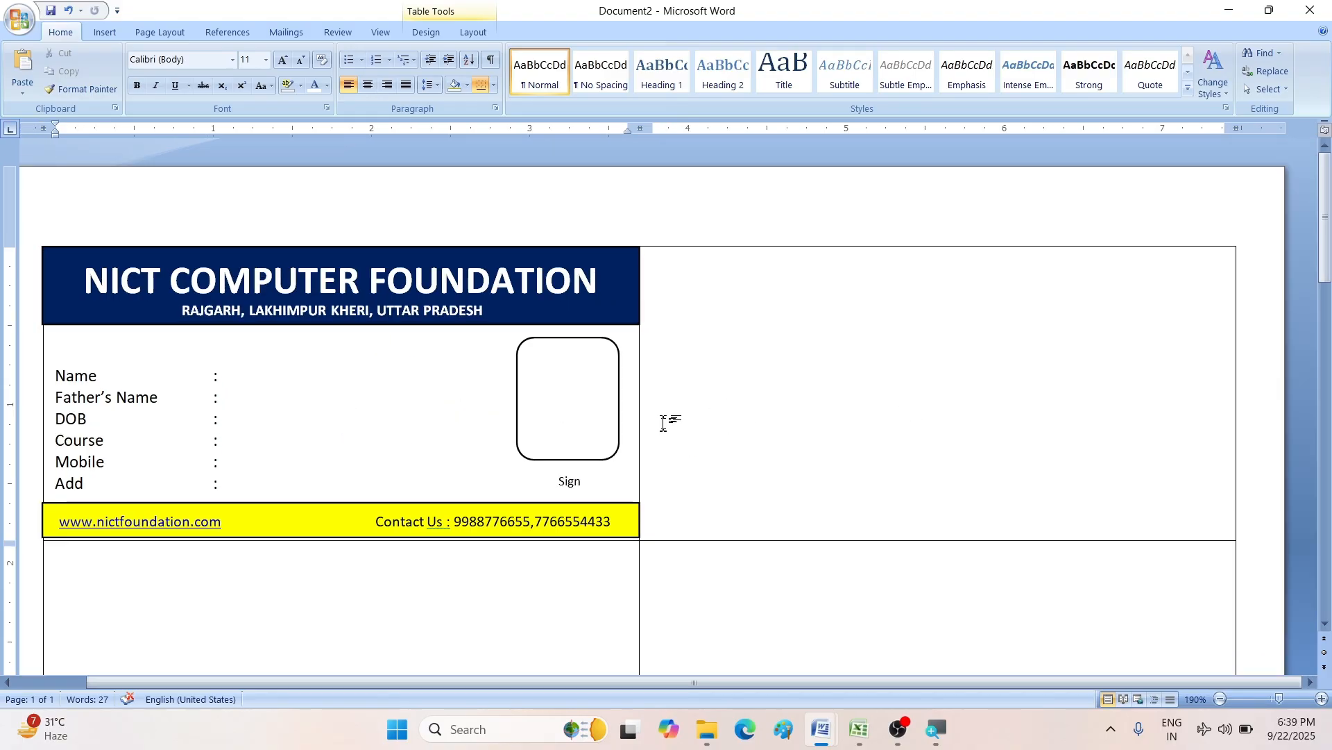
left_click(616, 533)
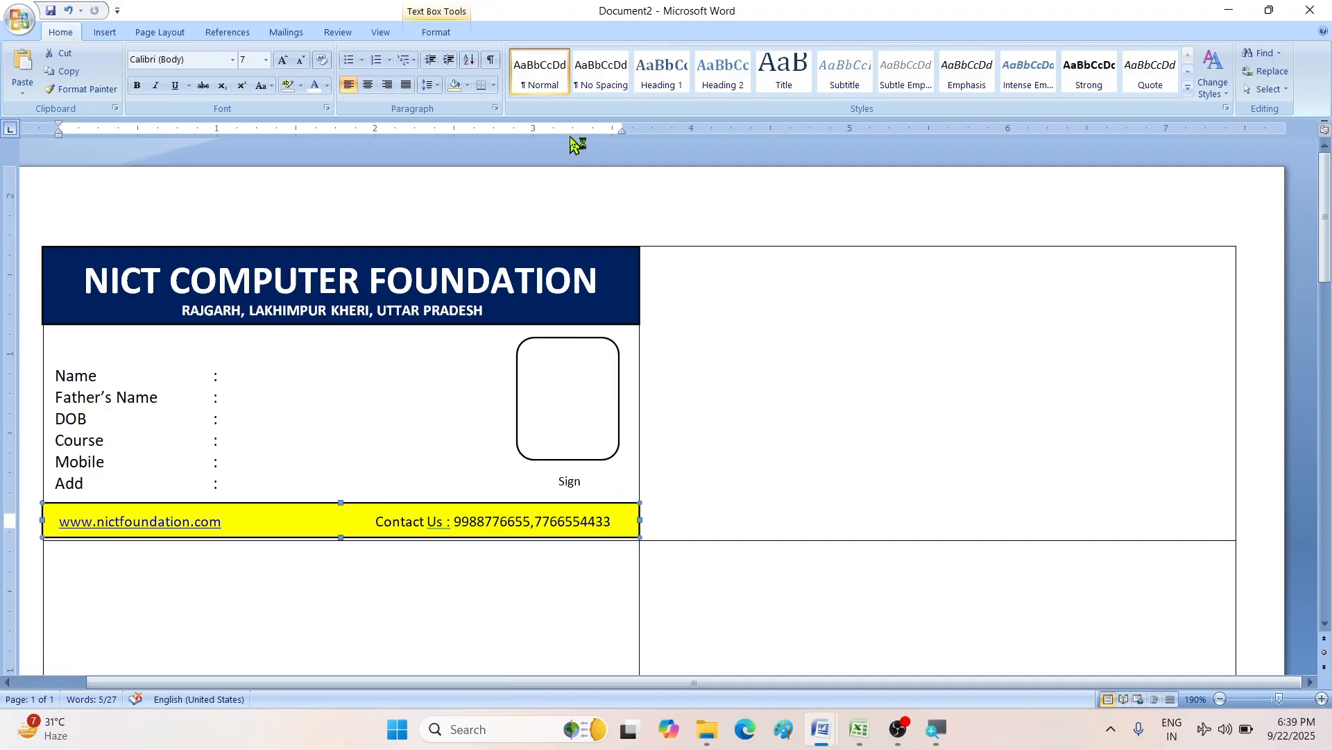
left_click(396, 412)
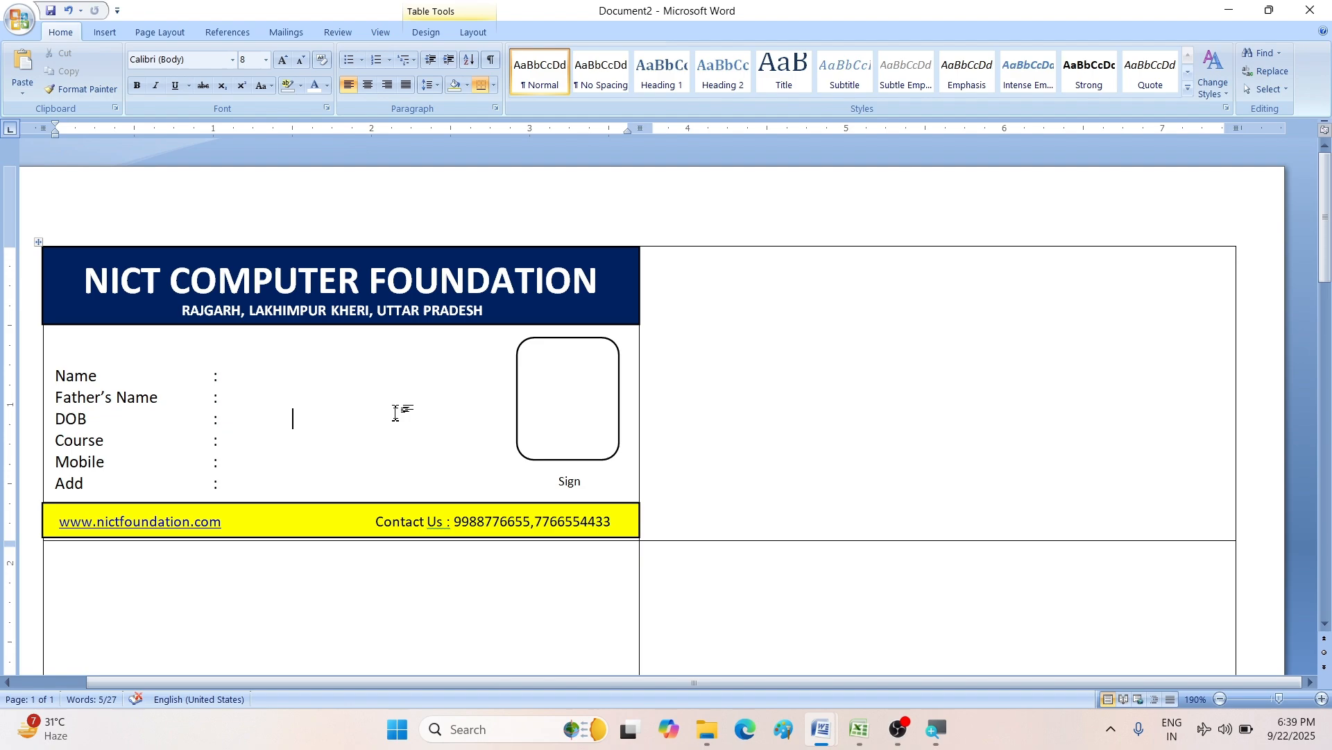
left_click(828, 367)
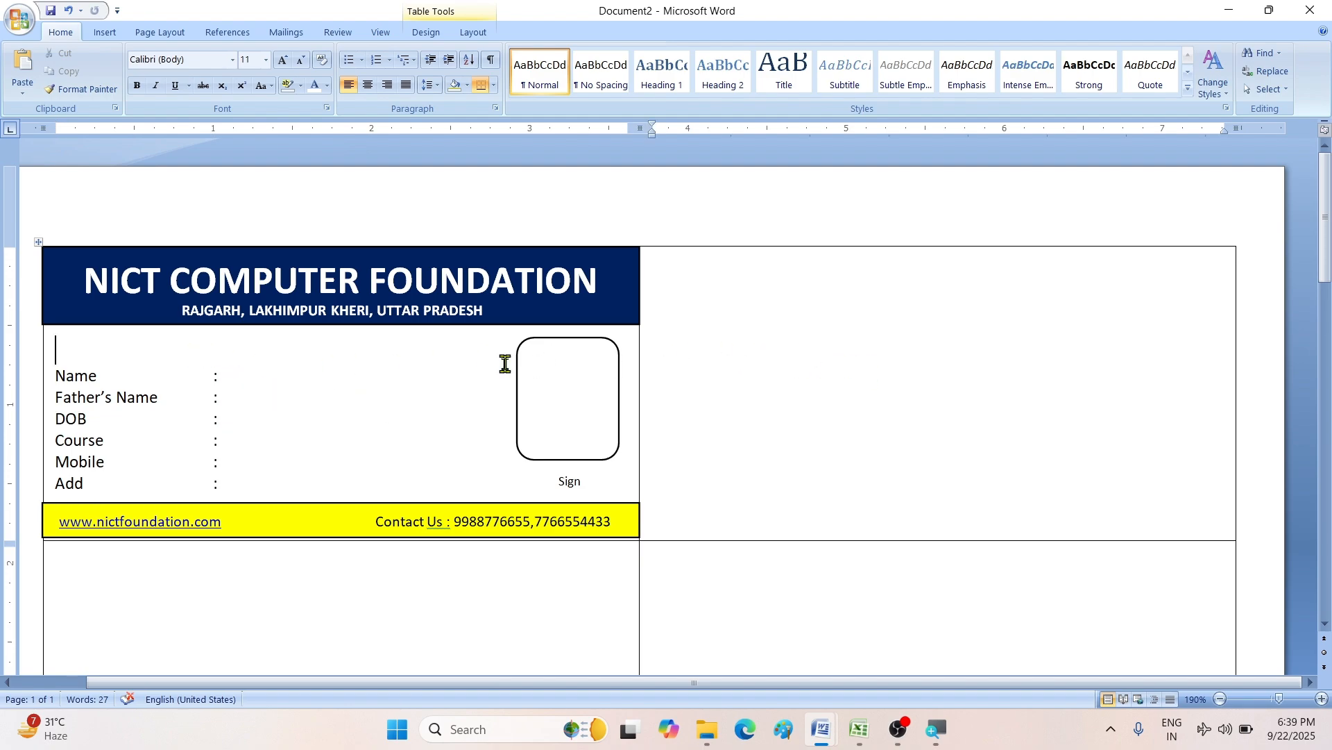
left_click(260, 331)
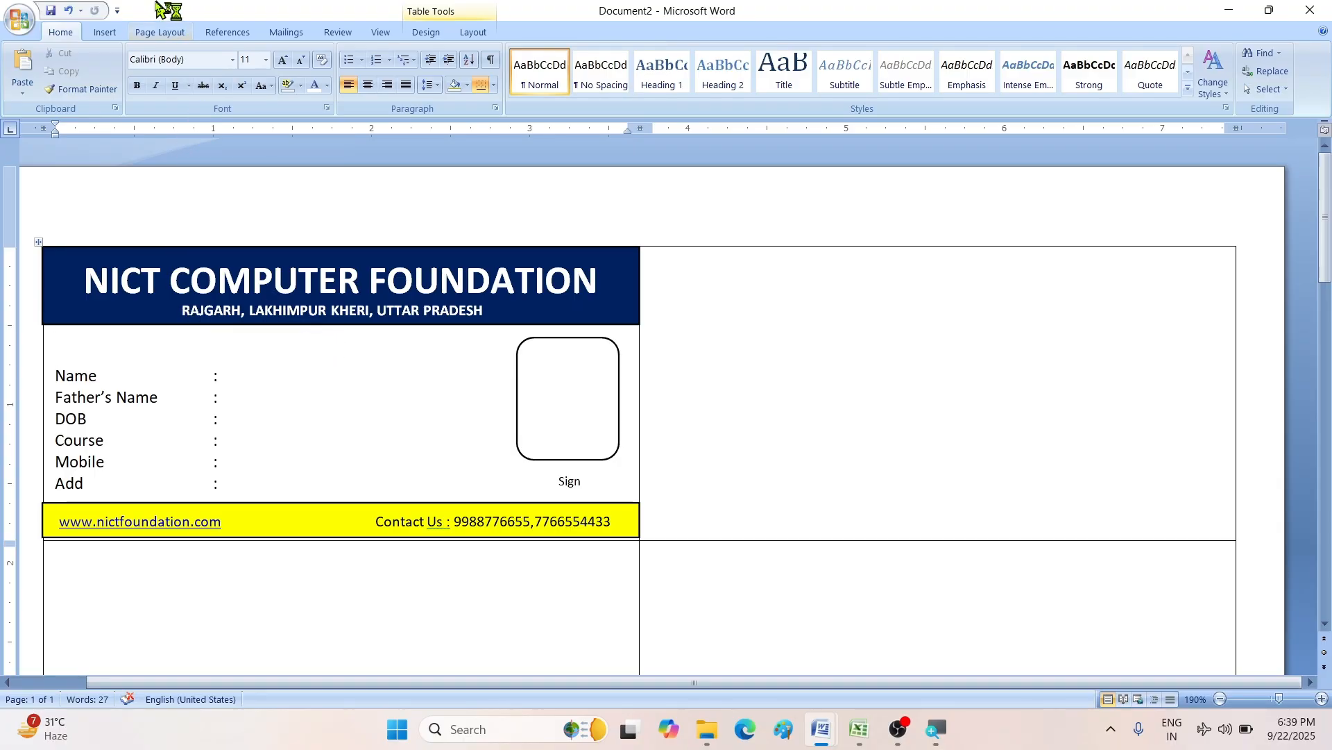
- Draw a text box below the address line containing centred 'ID CARD' text
left_click(106, 33)
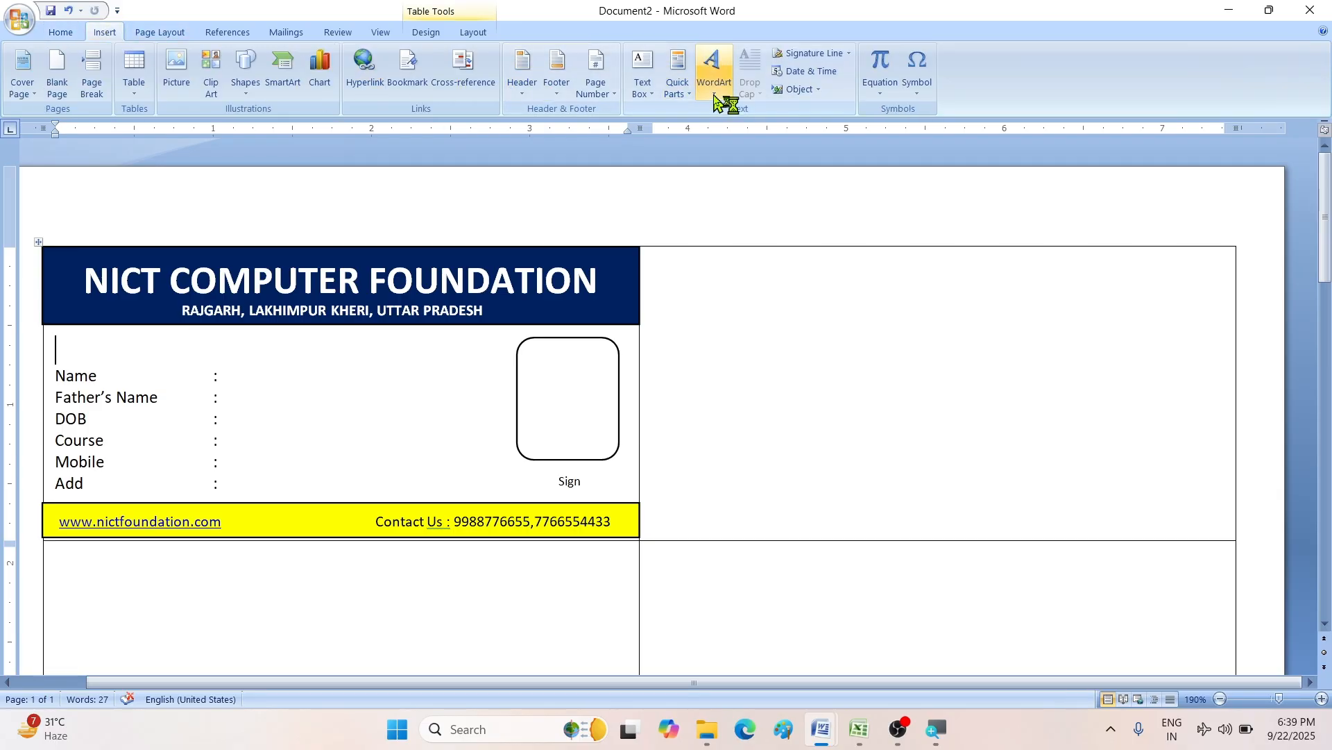
left_click(642, 102)
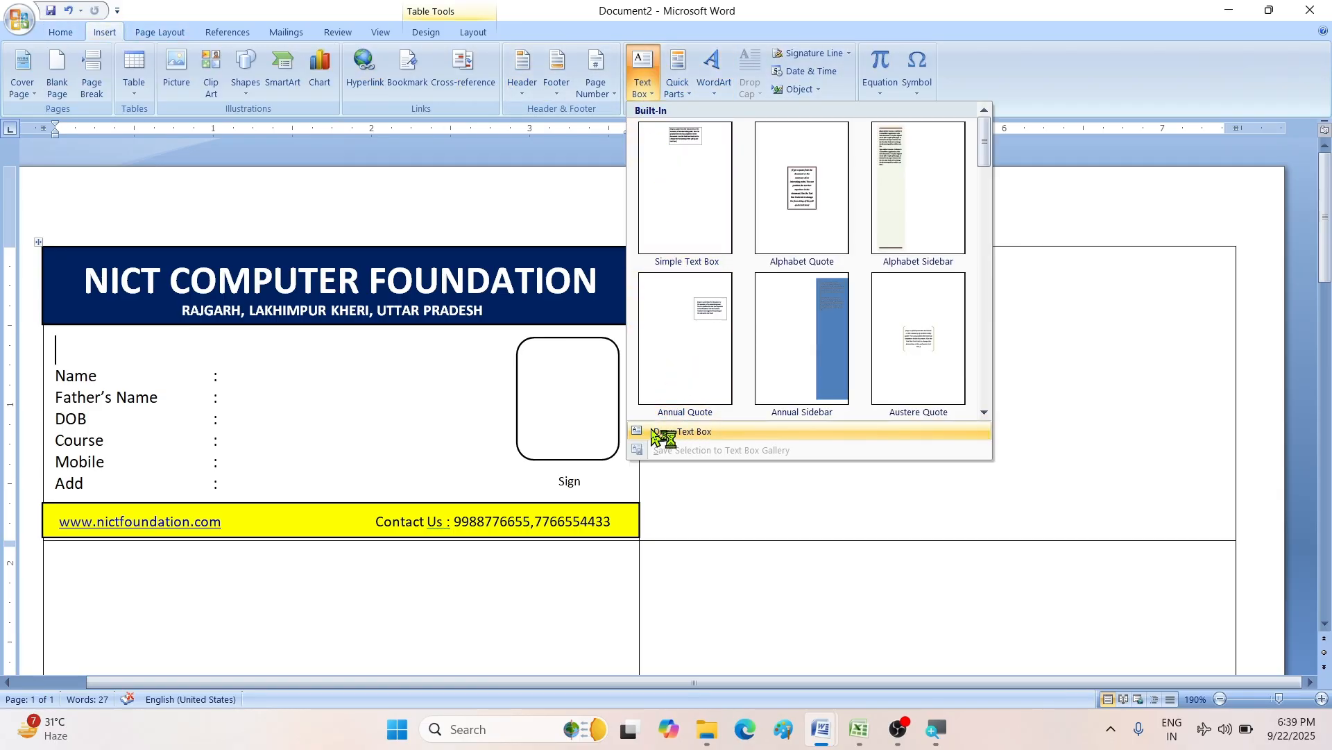
left_click(654, 432)
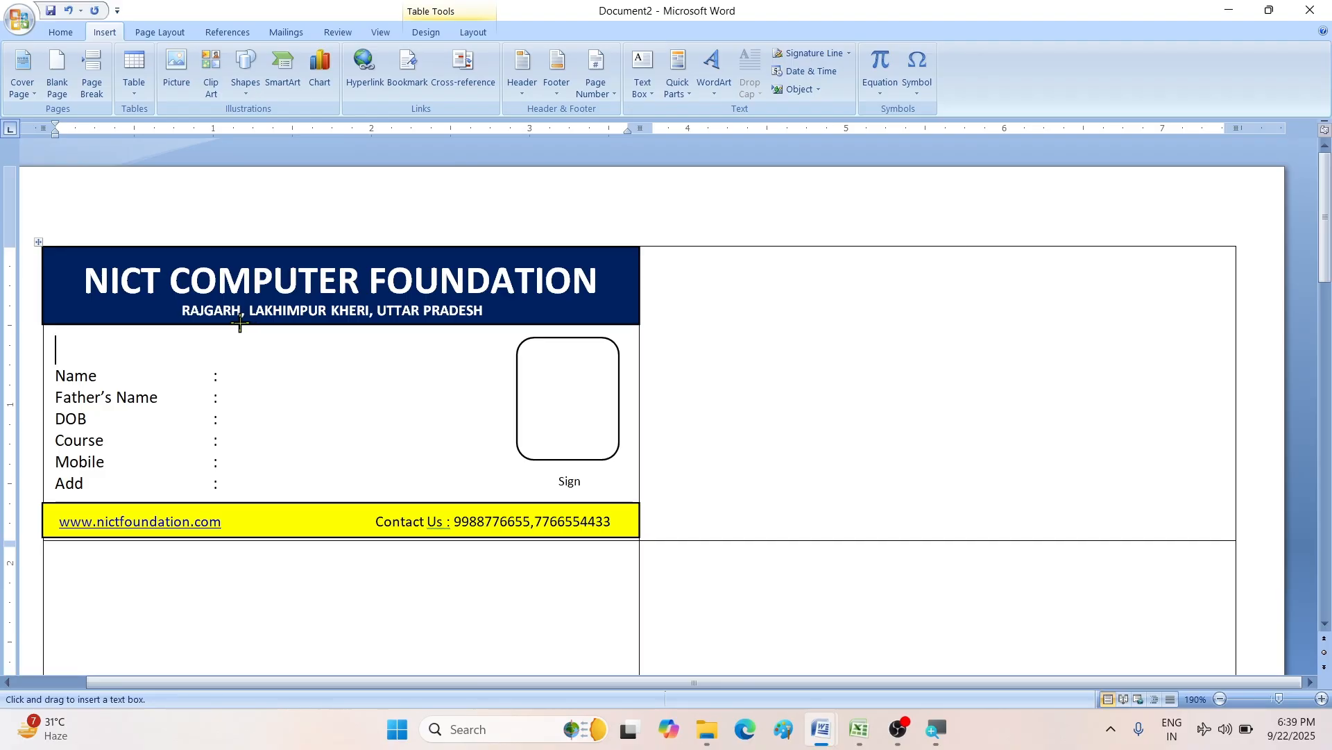
left_click_drag(239, 323, 390, 359)
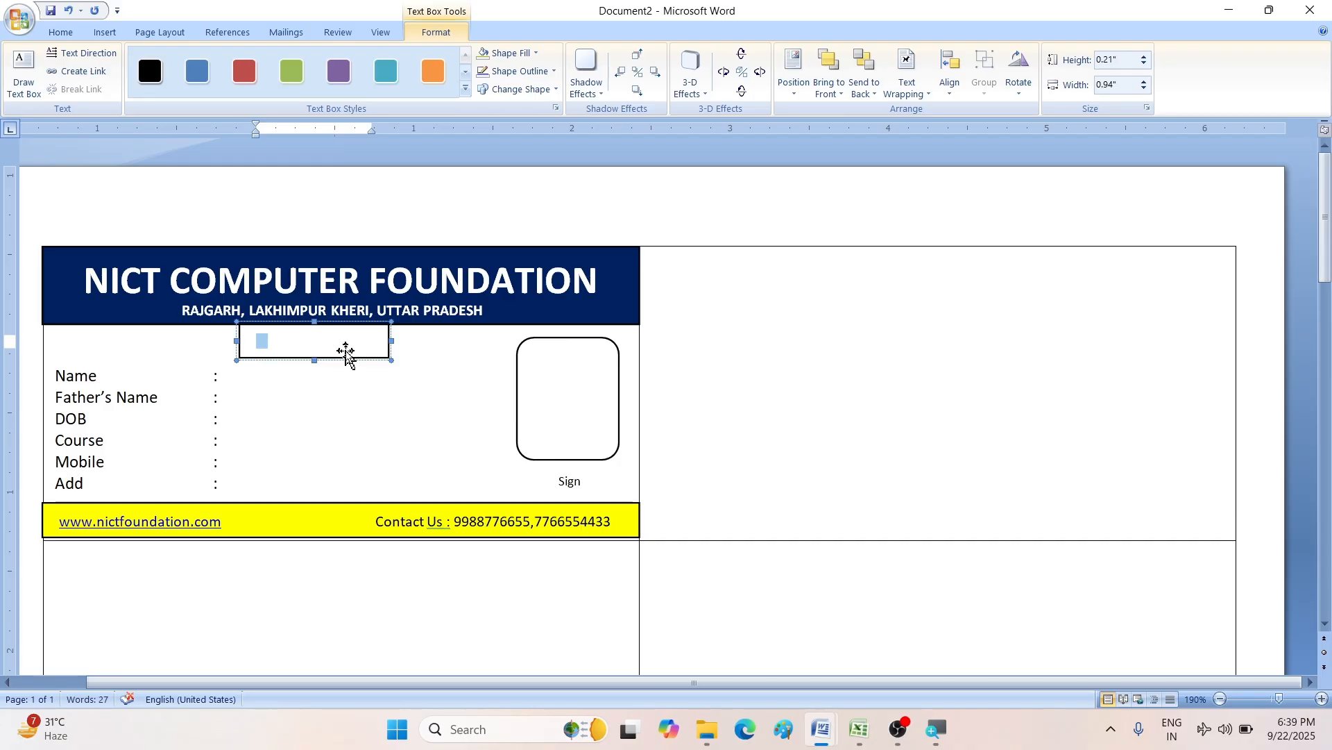
type("id")
key("BackSpace")
key("BackSpace")
key("BackSpace")
key("BackSpace")
type("ID CARD")
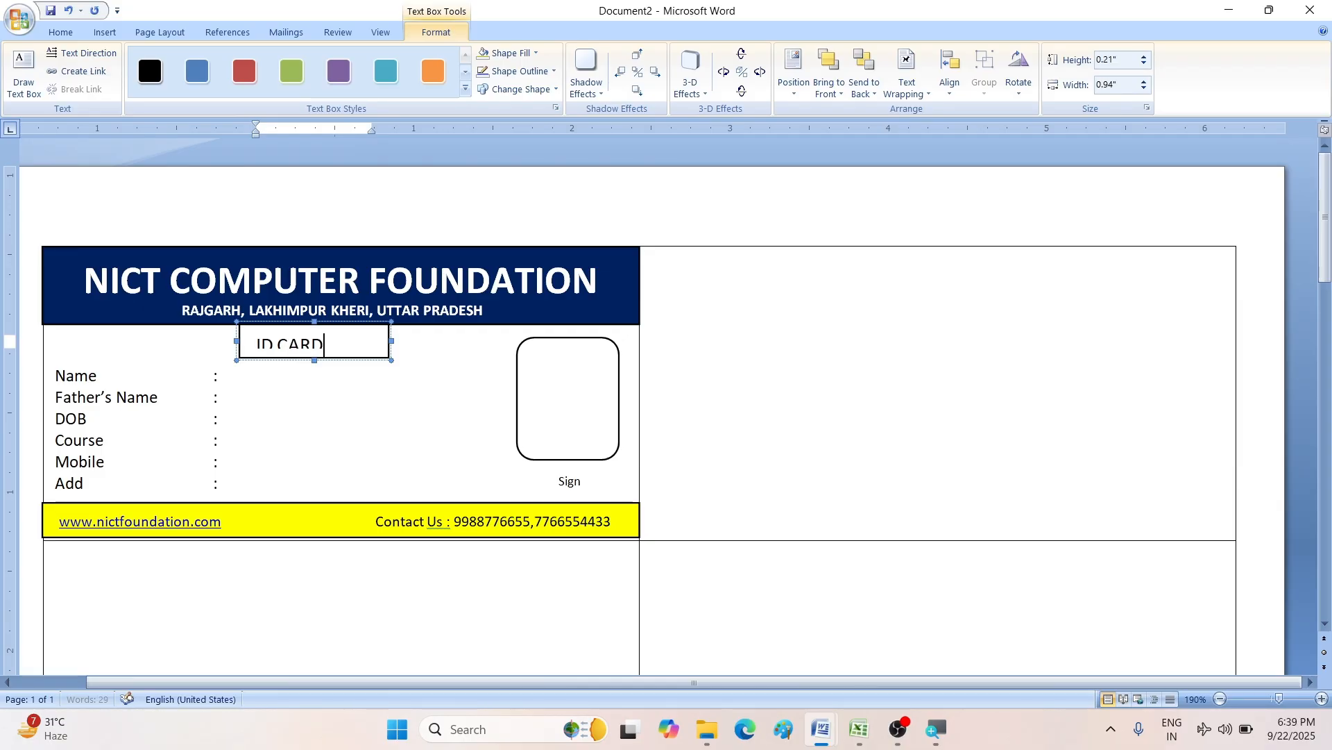
key("ctrl+e")
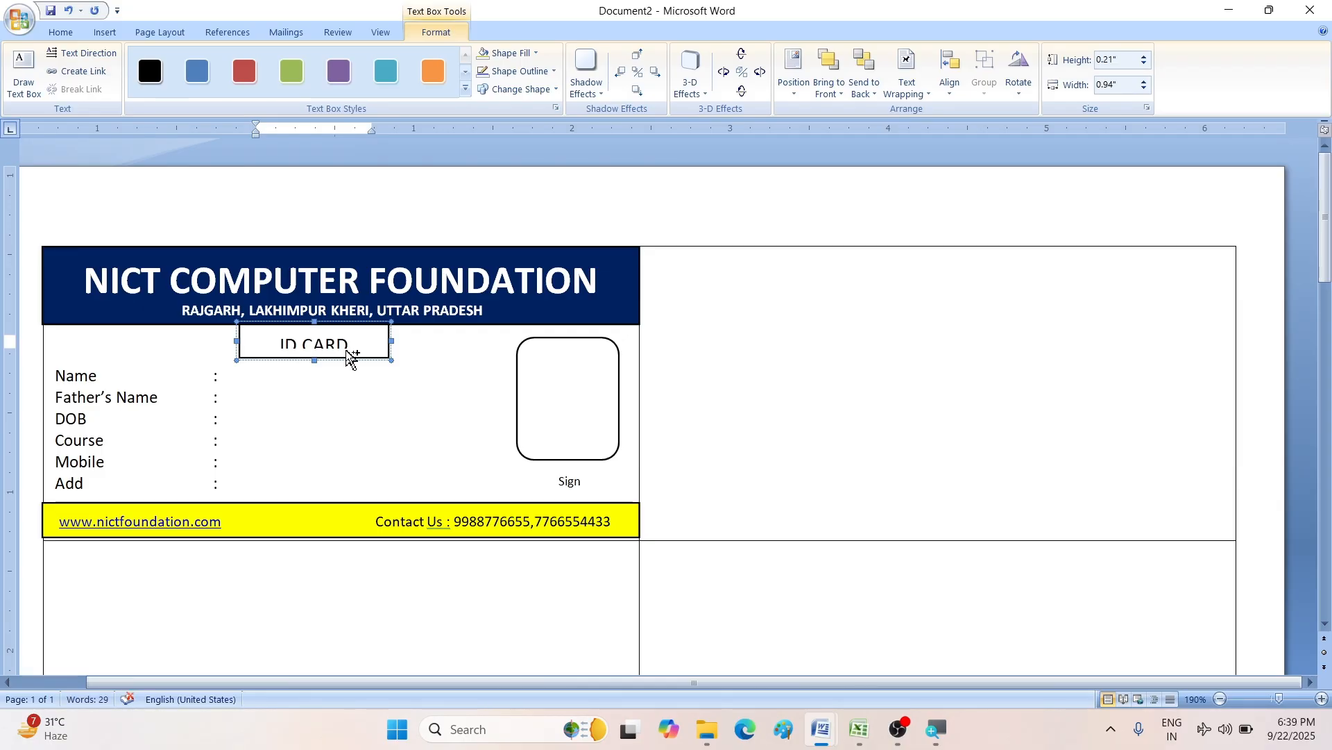
key("ctrl+a")
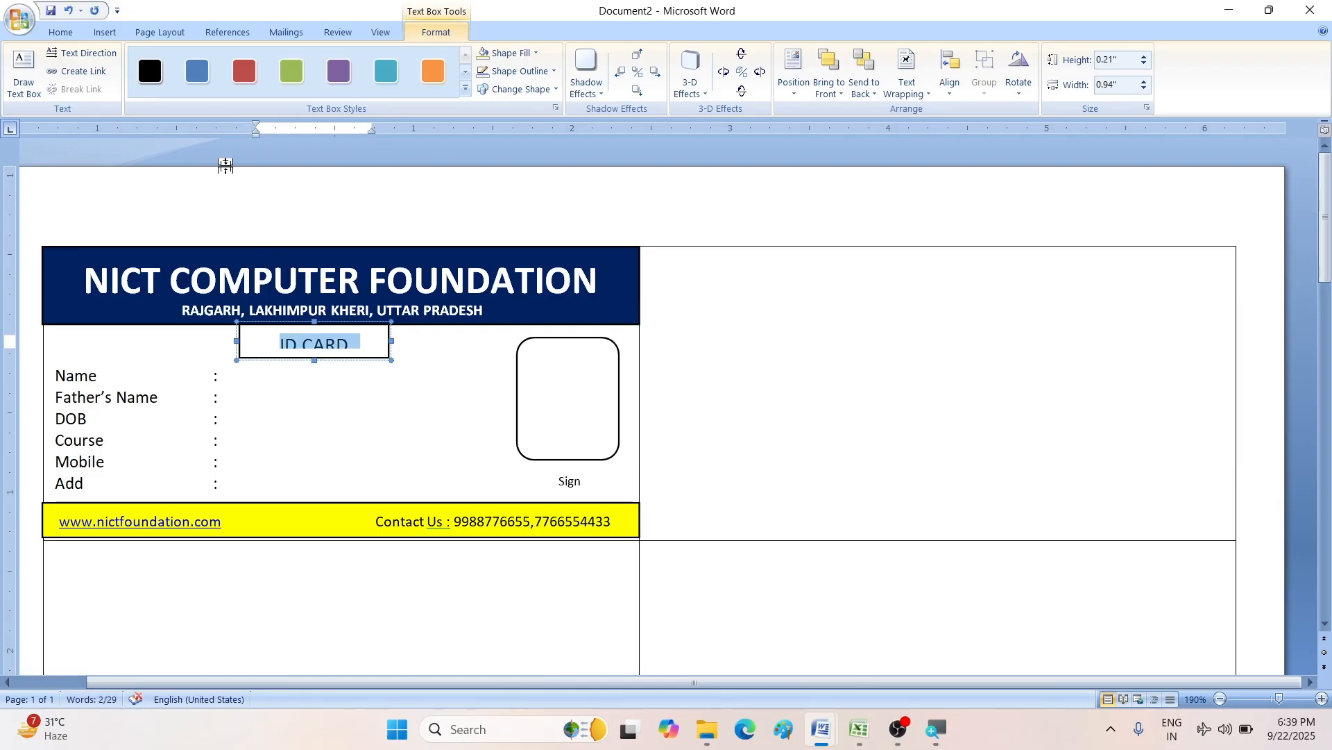
- Make the ID CARD text red at font size 8
left_click(61, 31)
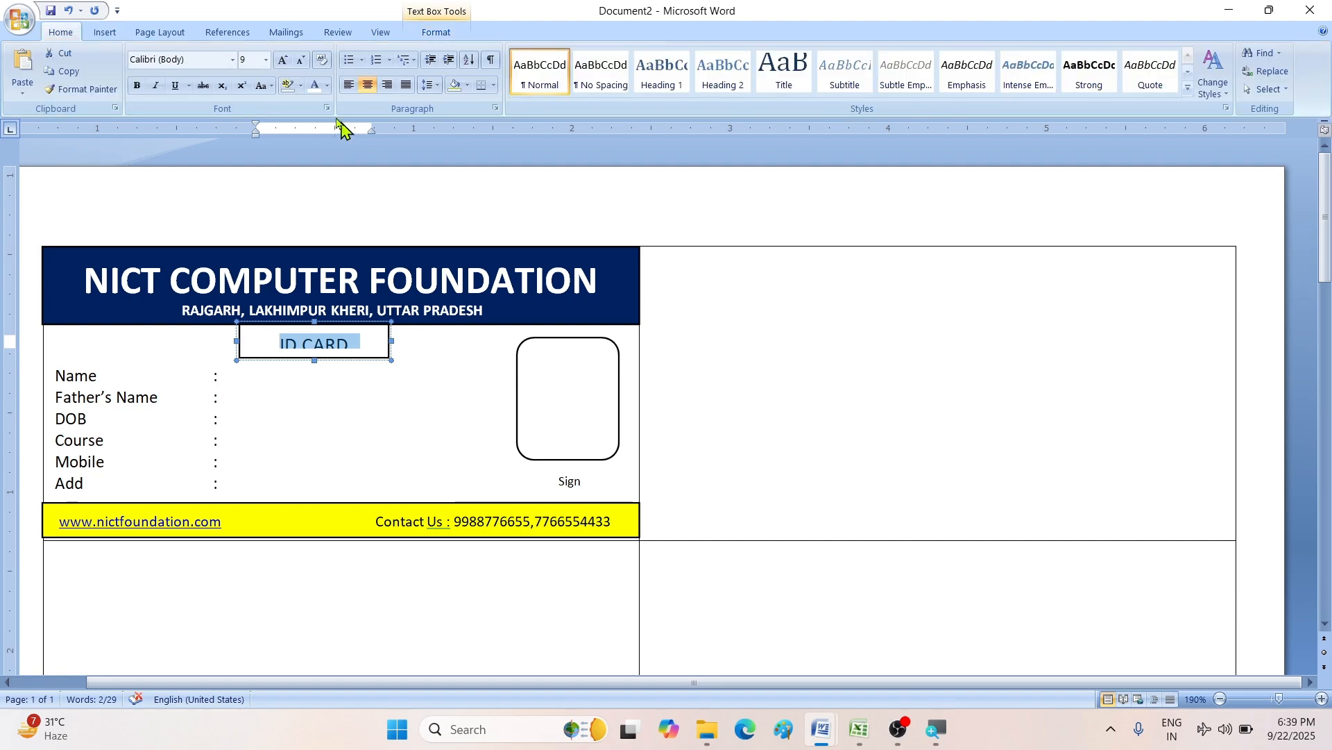
left_click(327, 84)
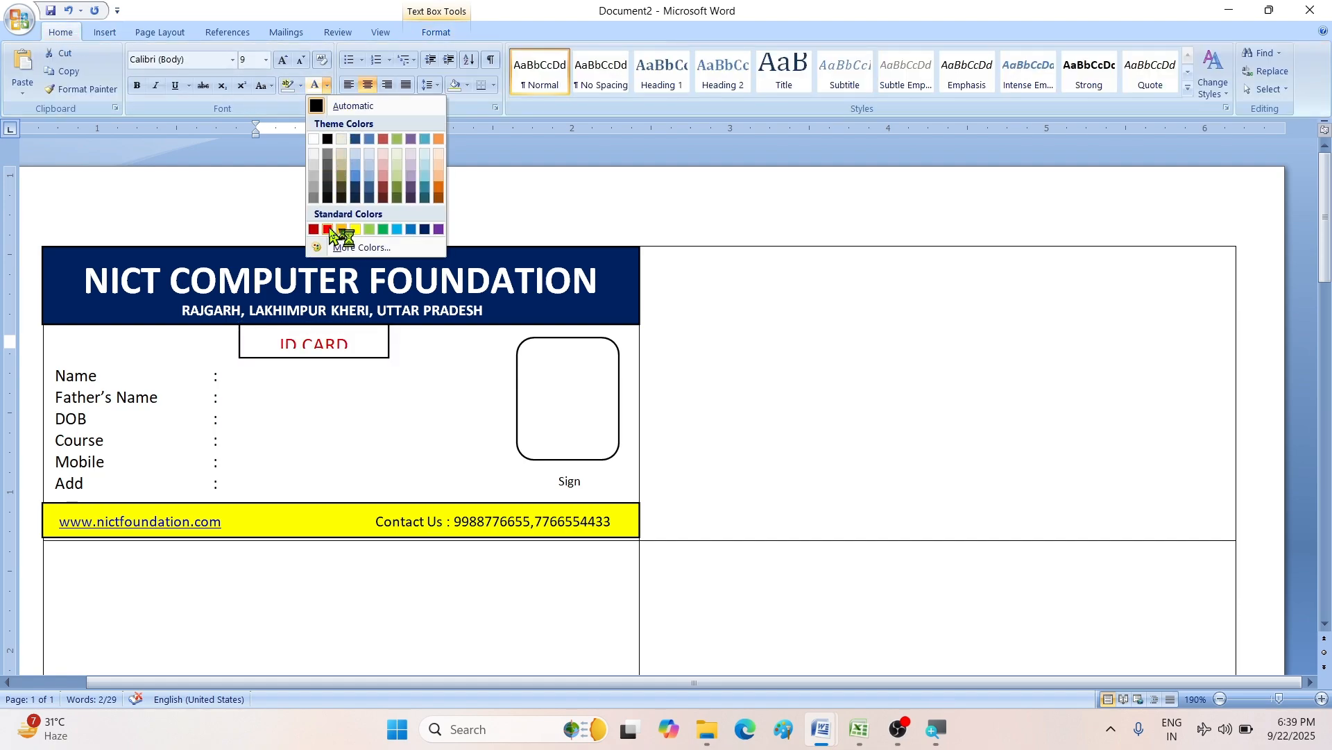
left_click(327, 230)
left_click(325, 342)
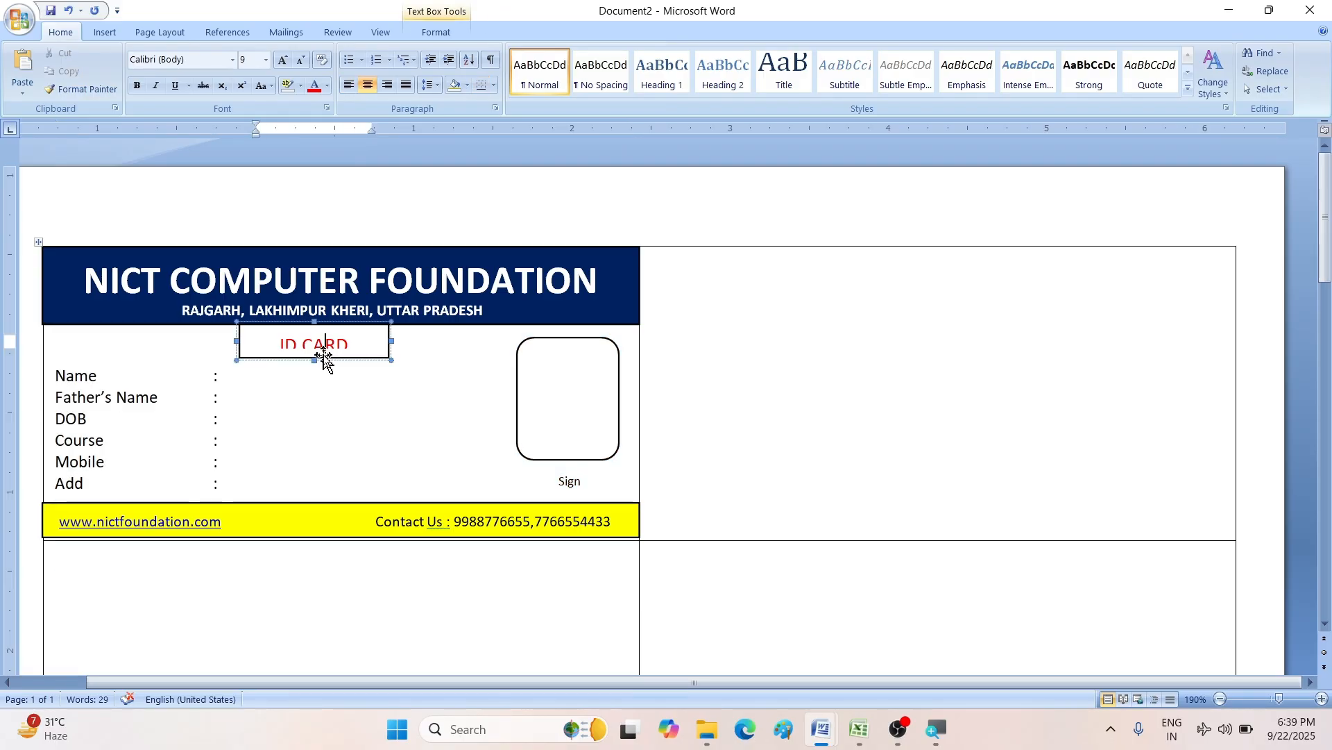
triple_click(331, 343)
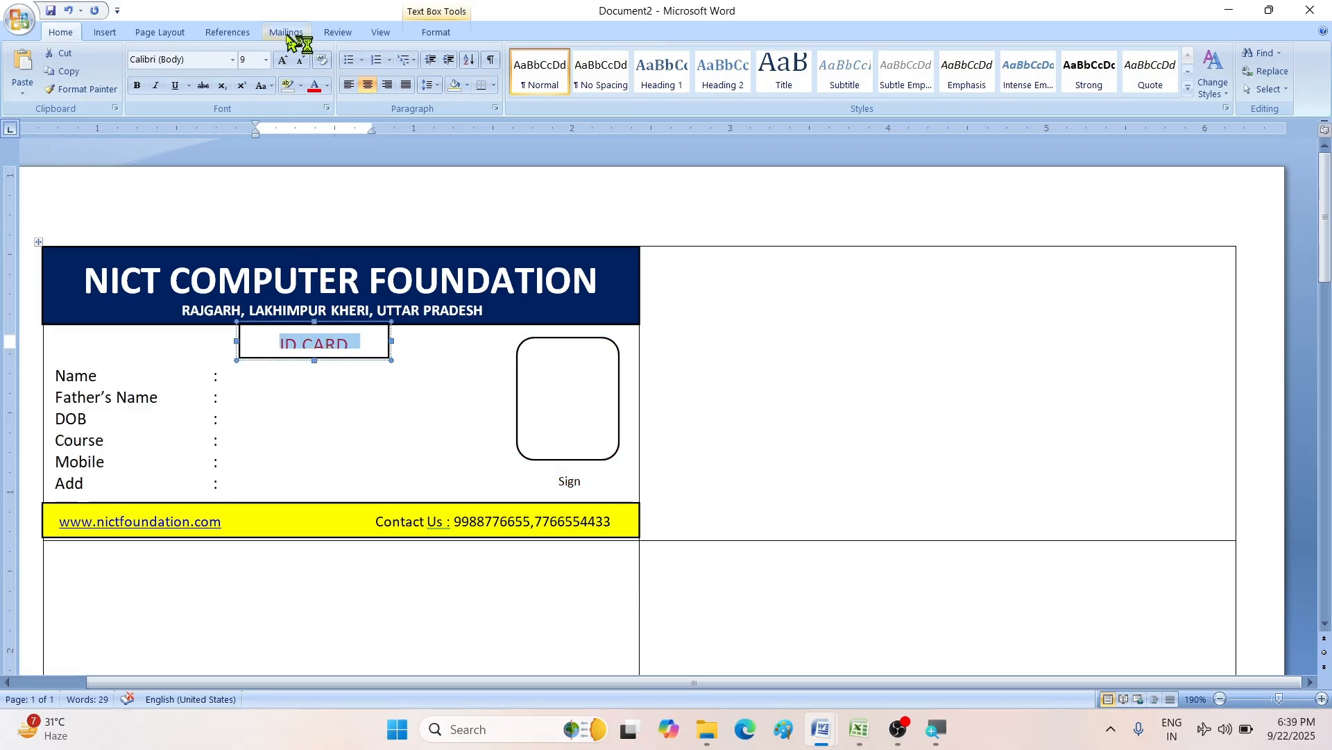
left_click(300, 60)
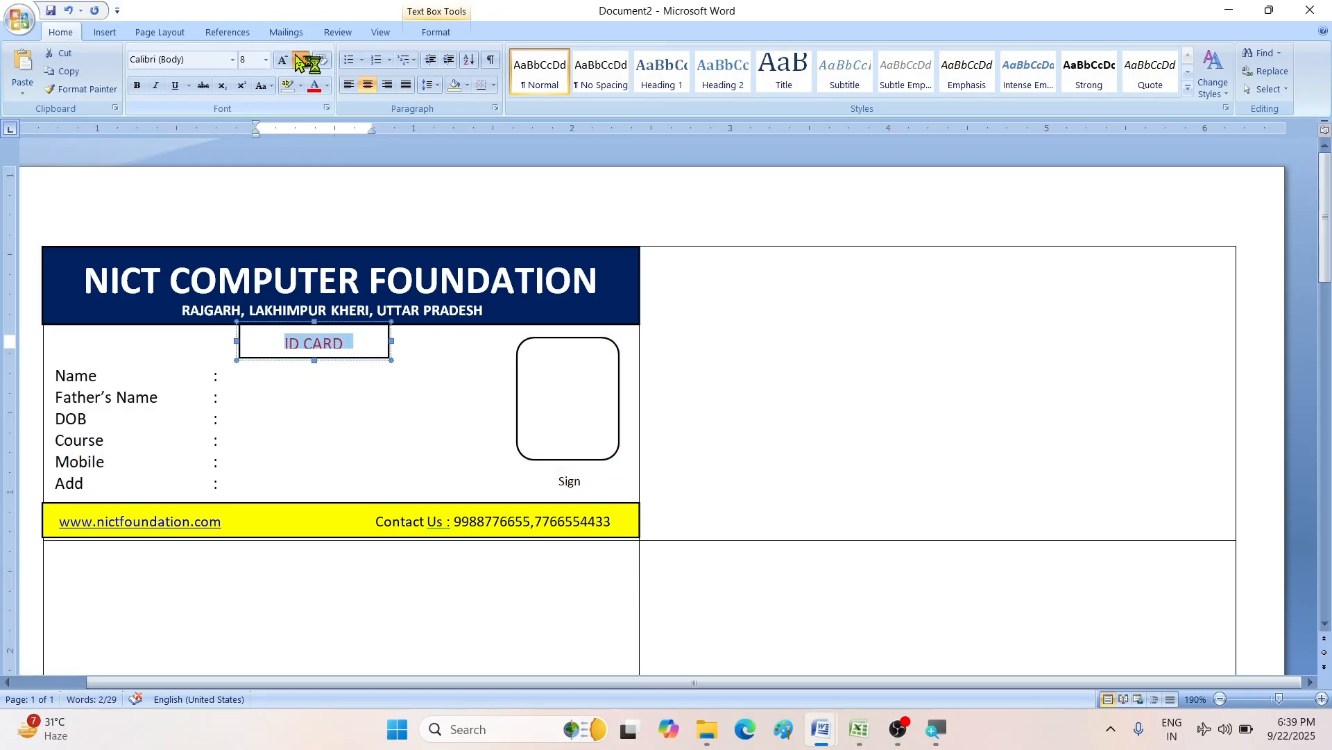
left_click(301, 62)
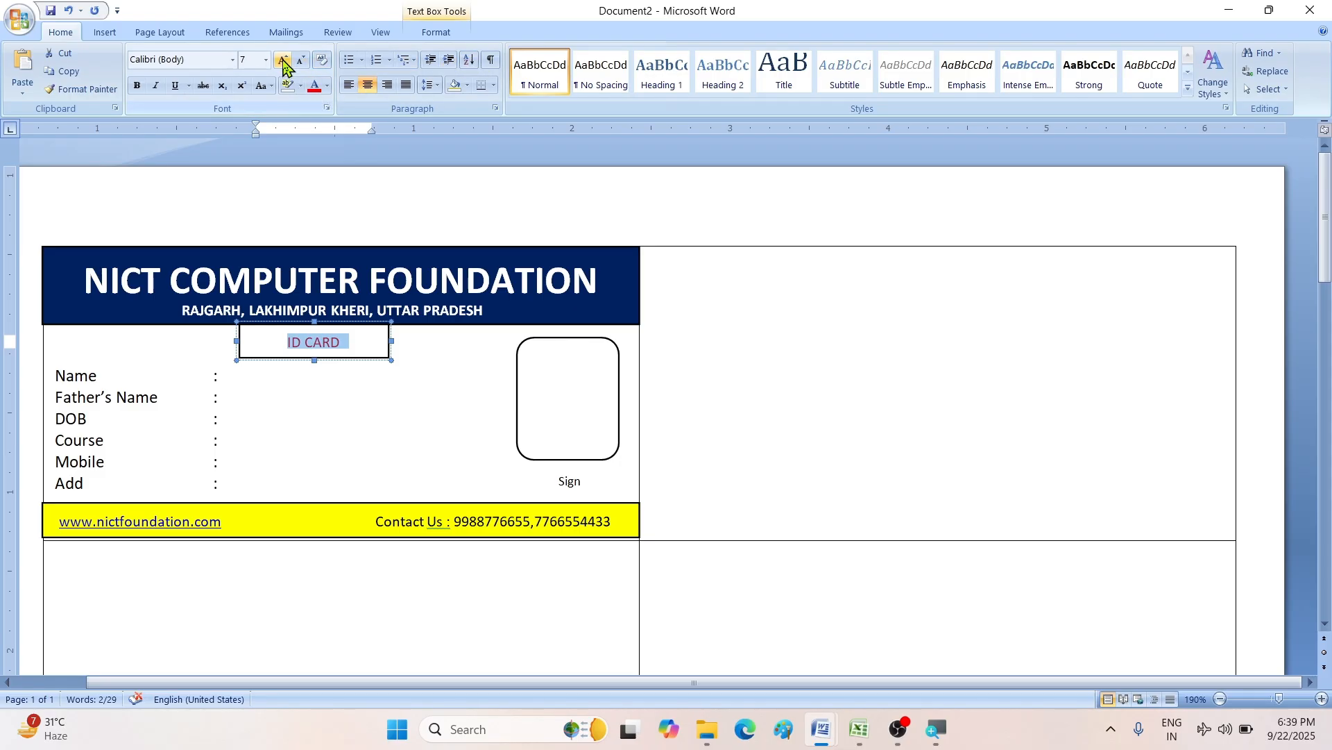
left_click(284, 62)
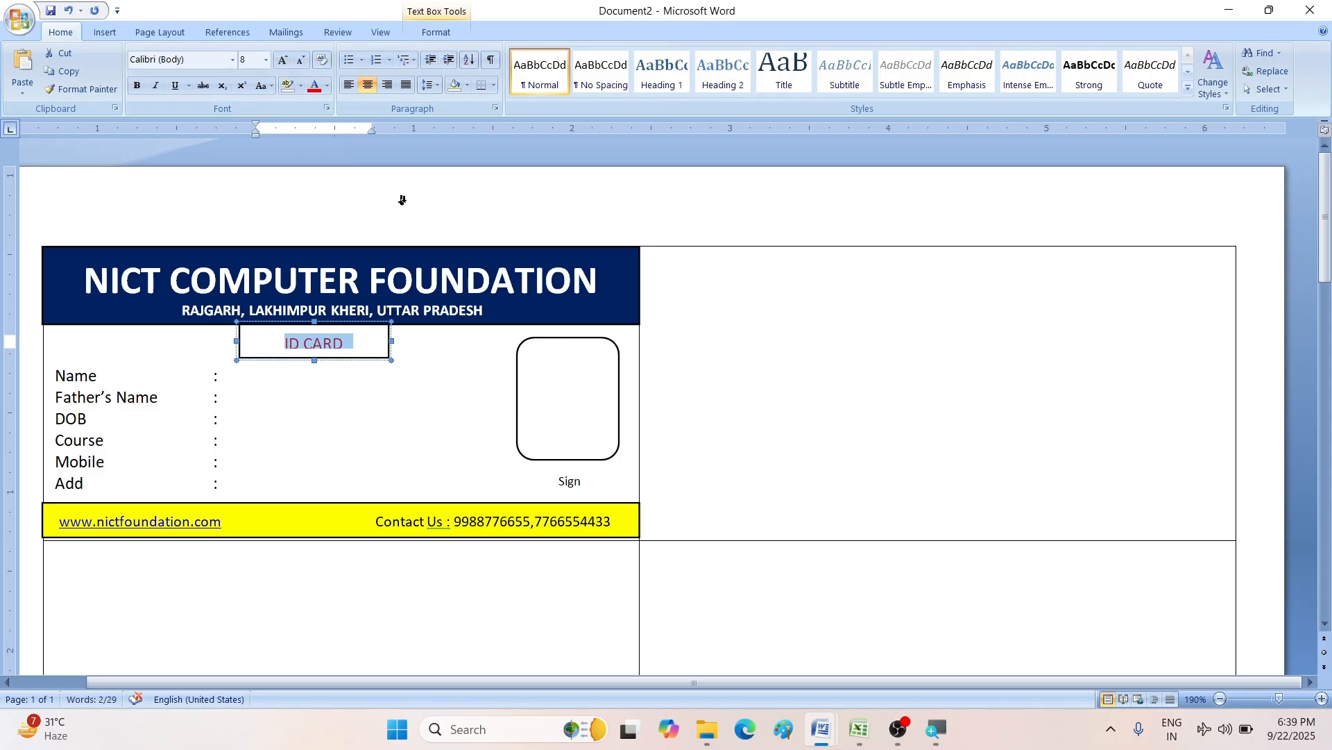
- Give the ID CARD box No Outline and No Fill, and nudge it into place
left_click(436, 32)
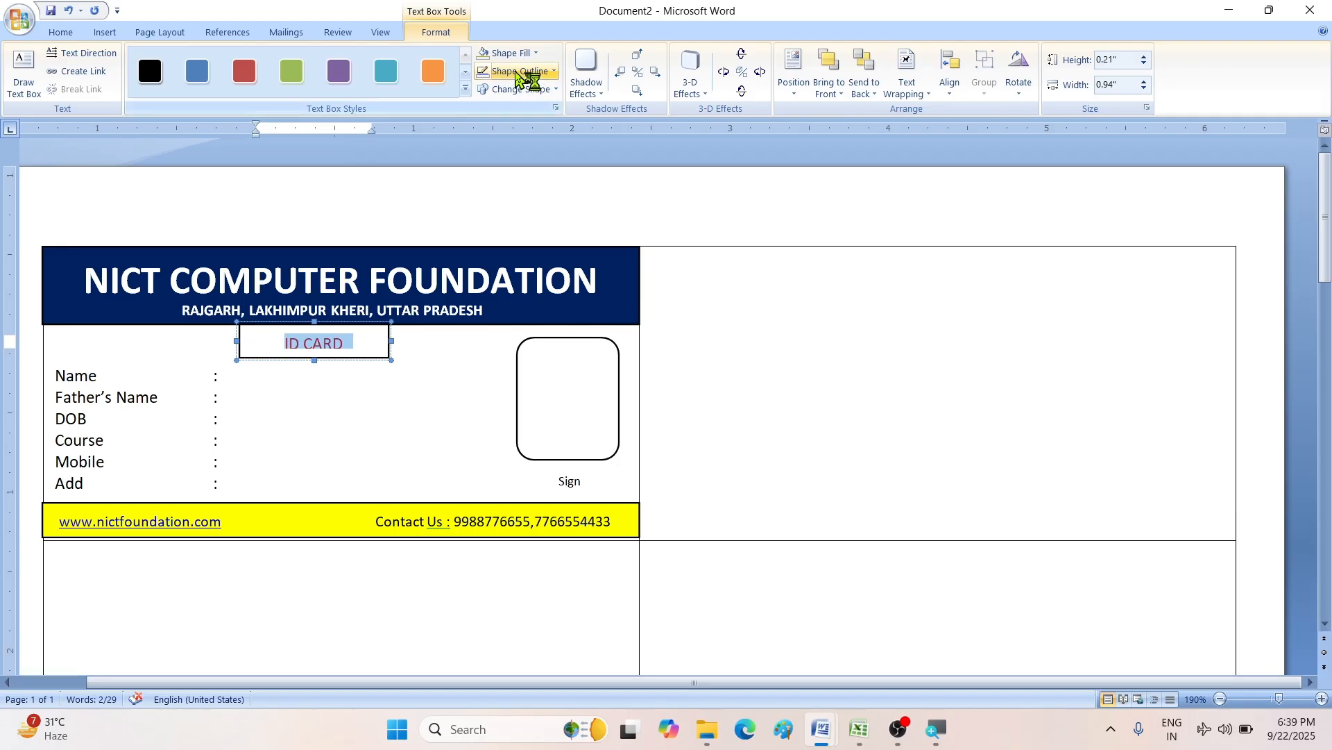
left_click(520, 73)
left_click(522, 212)
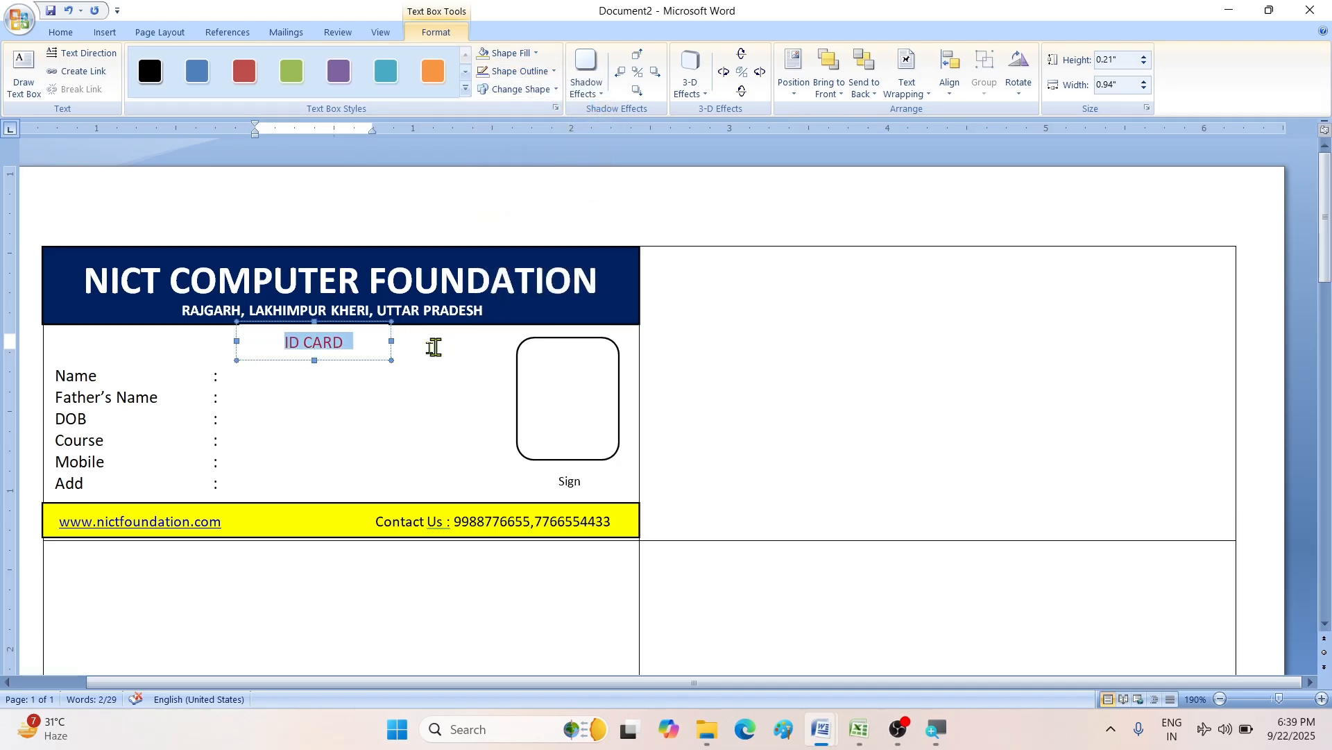
left_click(508, 52)
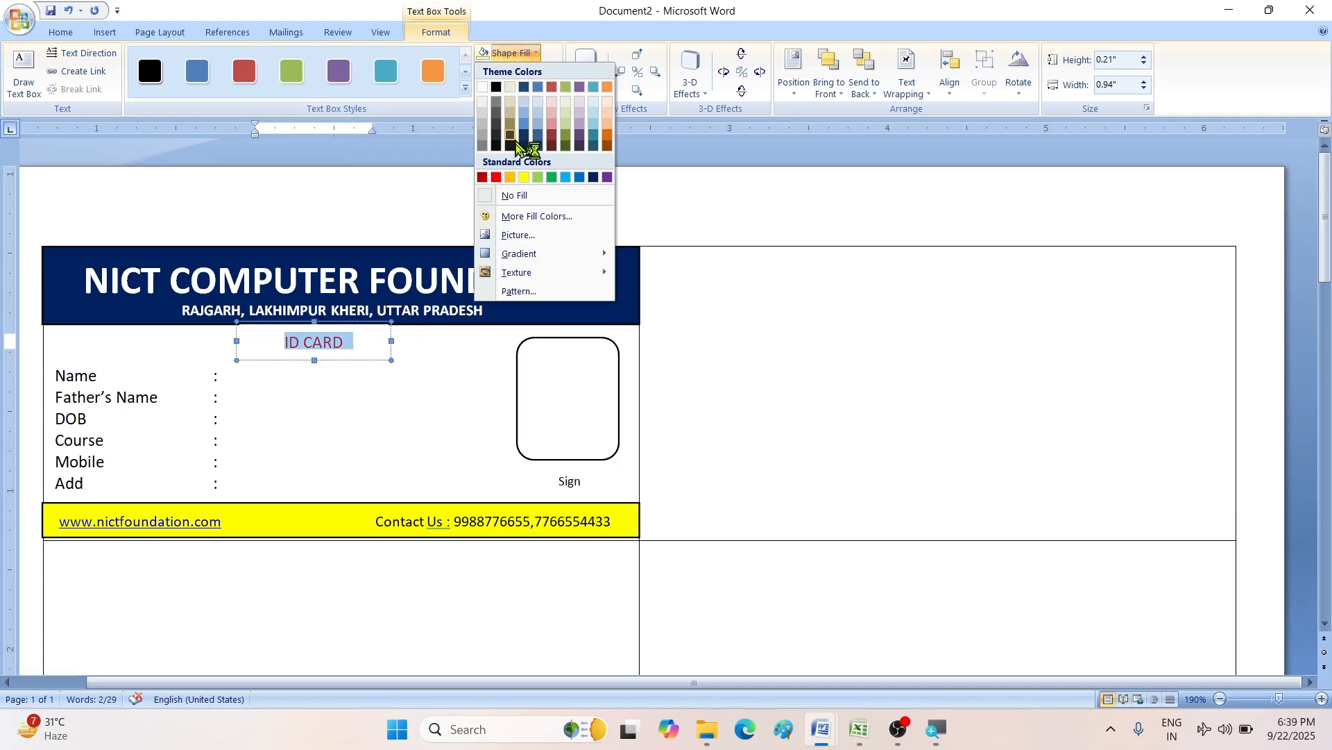
left_click(514, 195)
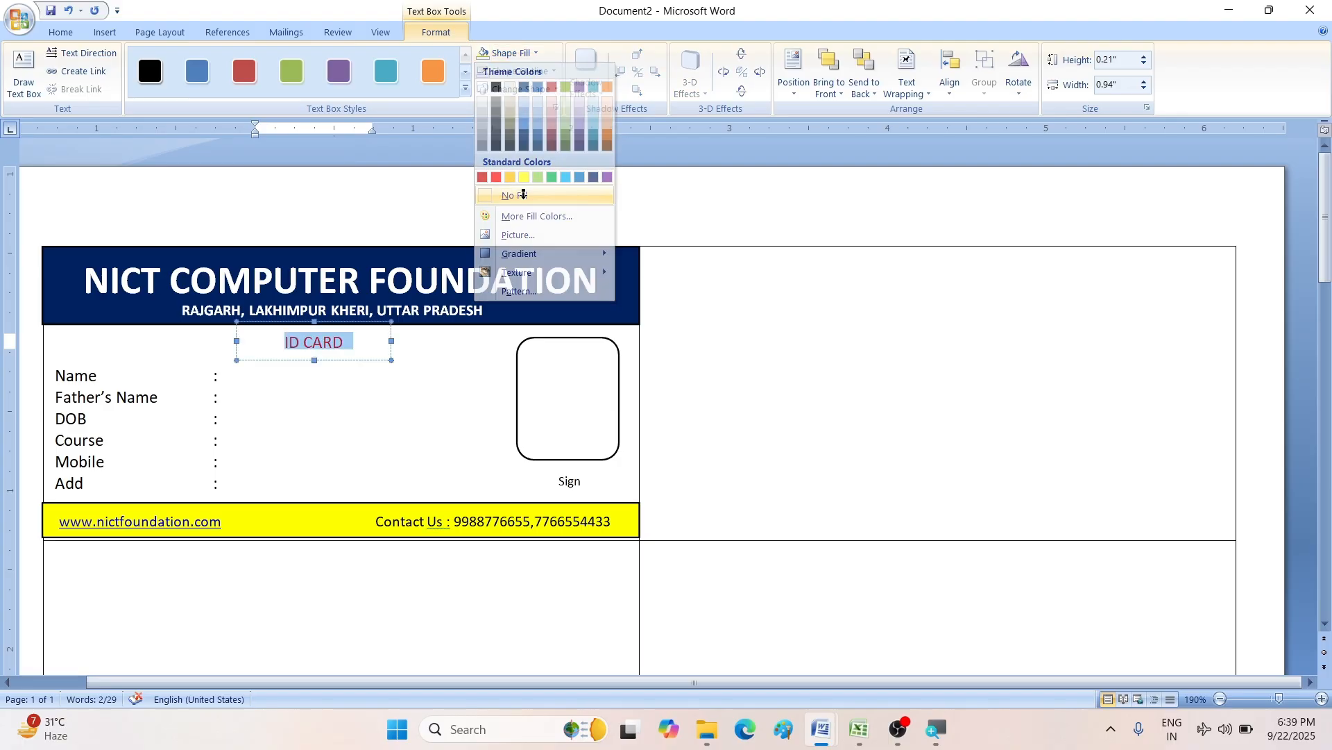
left_click(353, 324)
left_click_drag(352, 323, 353, 322)
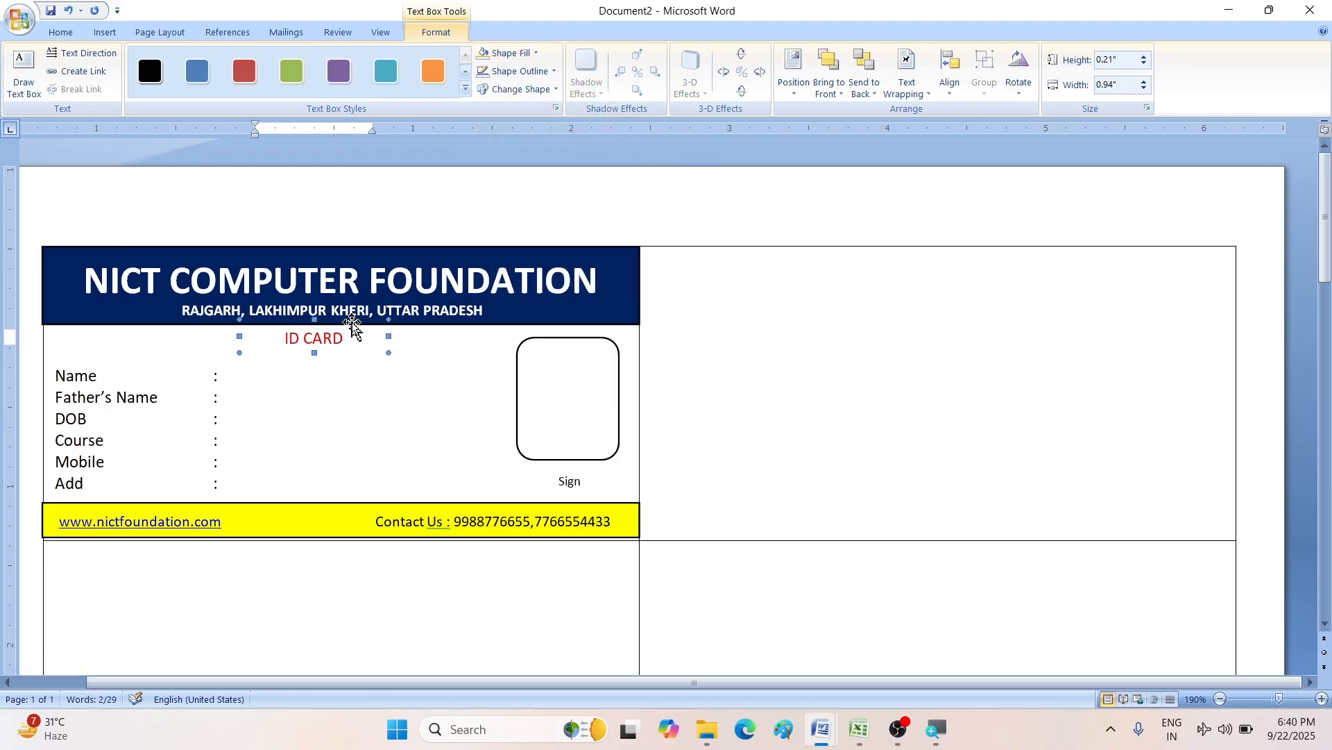
key("ctrl+Up")
key("ctrl+Up")
key("ctrl+Right")
key("ctrl+Right")
key("ctrl+Right")
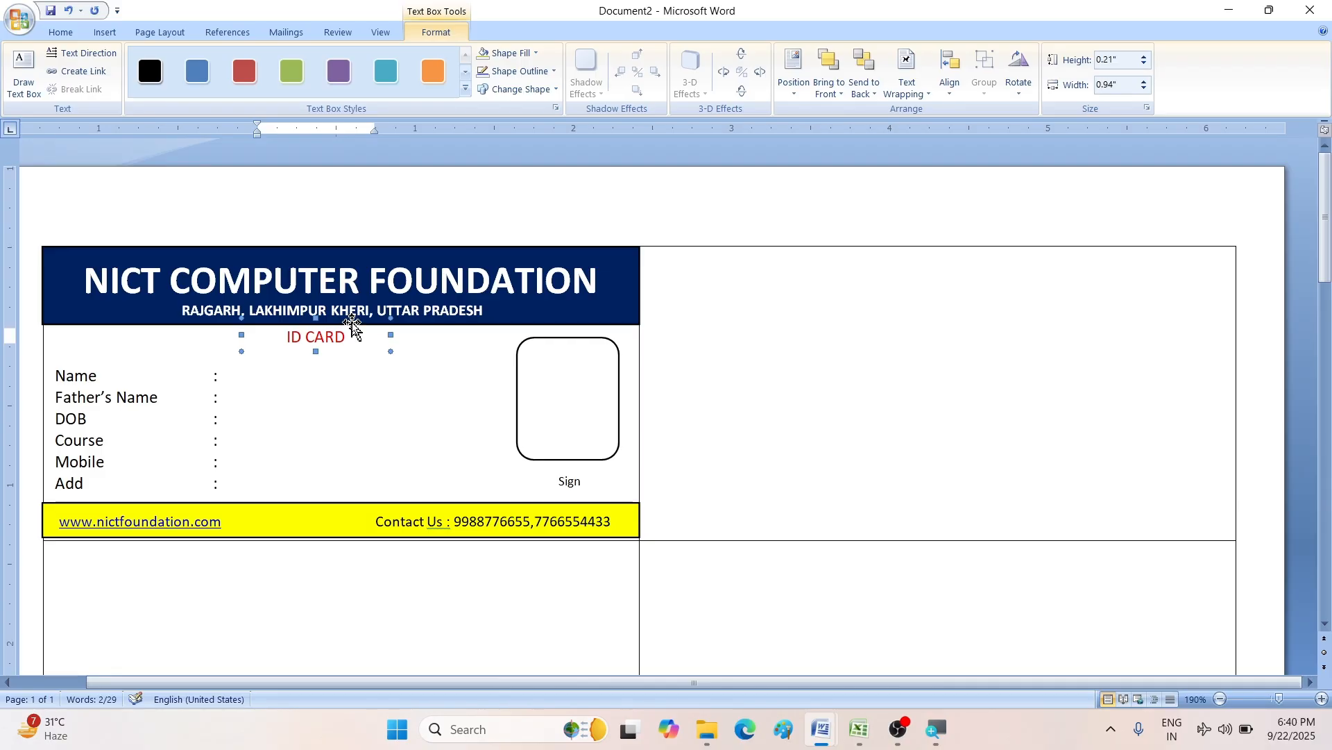
left_click(385, 421)
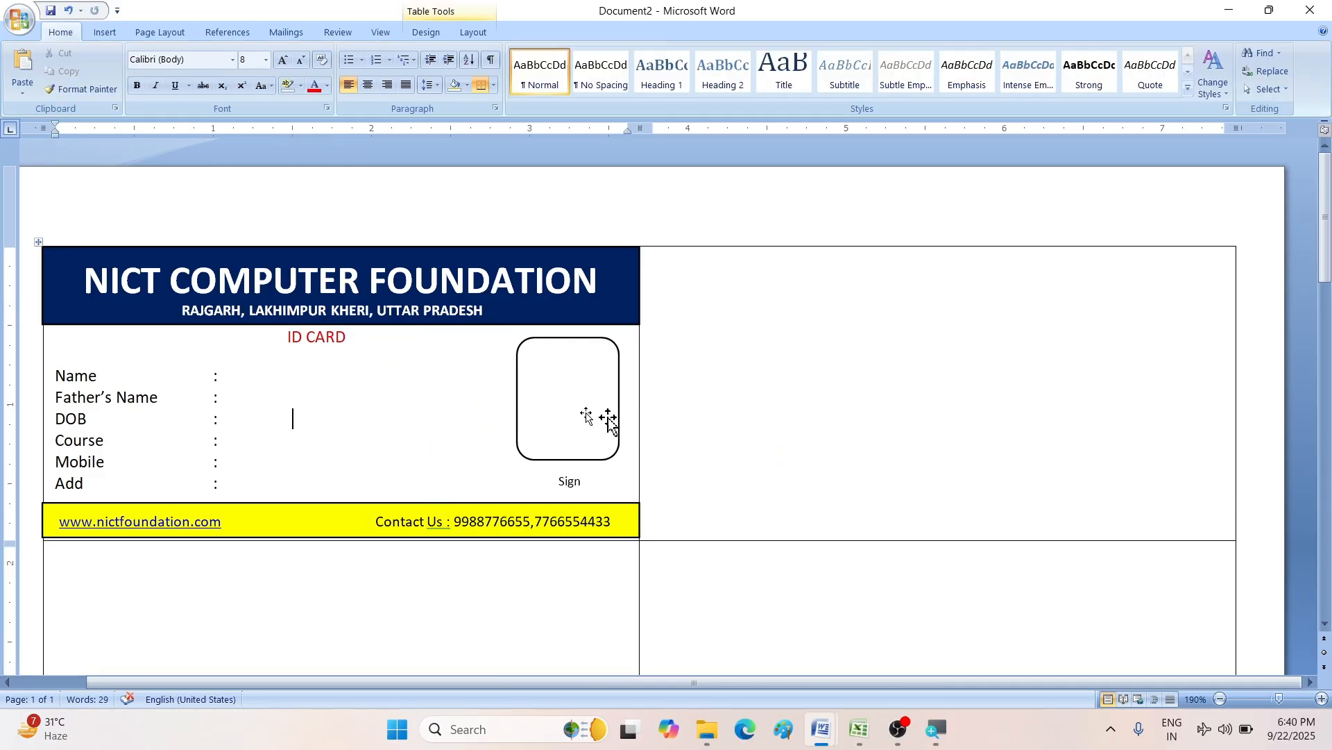
key("Down")
left_click(860, 730)
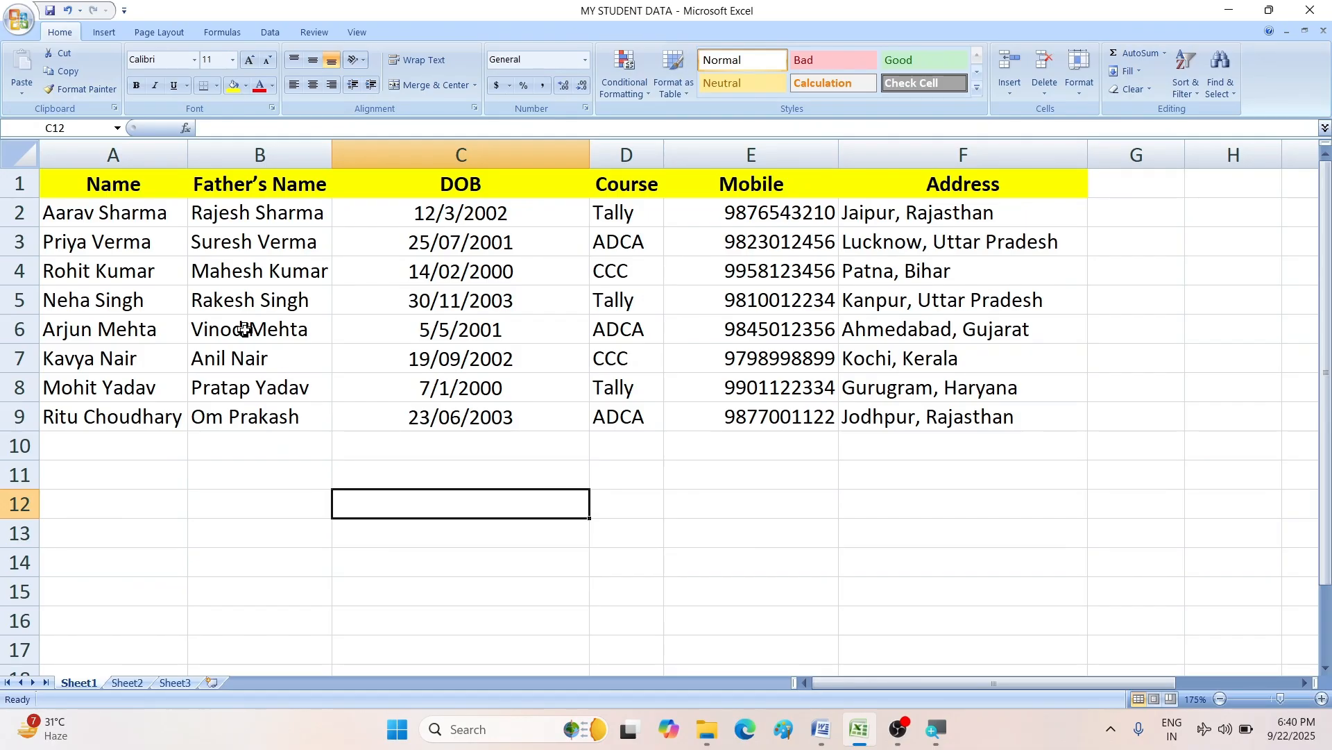
- Highlight each student column from Name to Address, then select the whole table A1:F9
left_click_drag(112, 208, 131, 448)
left_click_drag(247, 217, 271, 400)
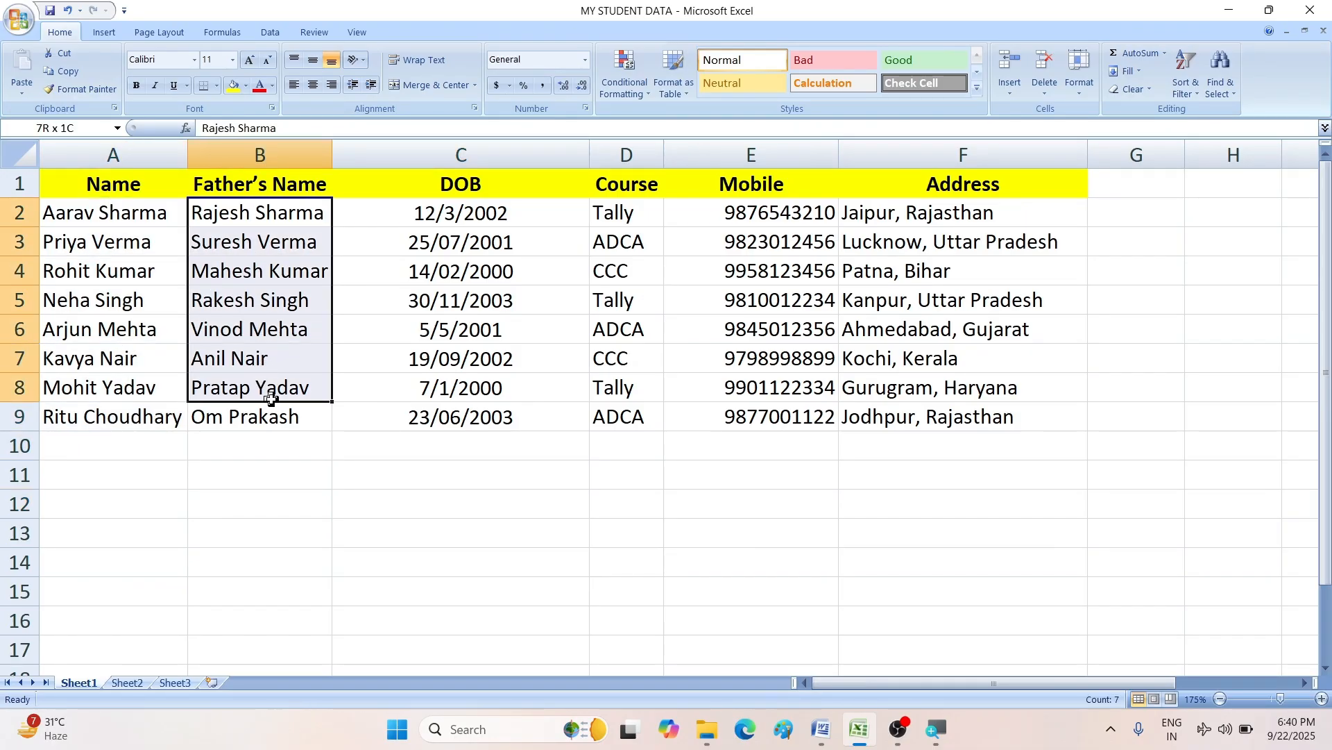
left_click_drag(445, 227, 465, 397)
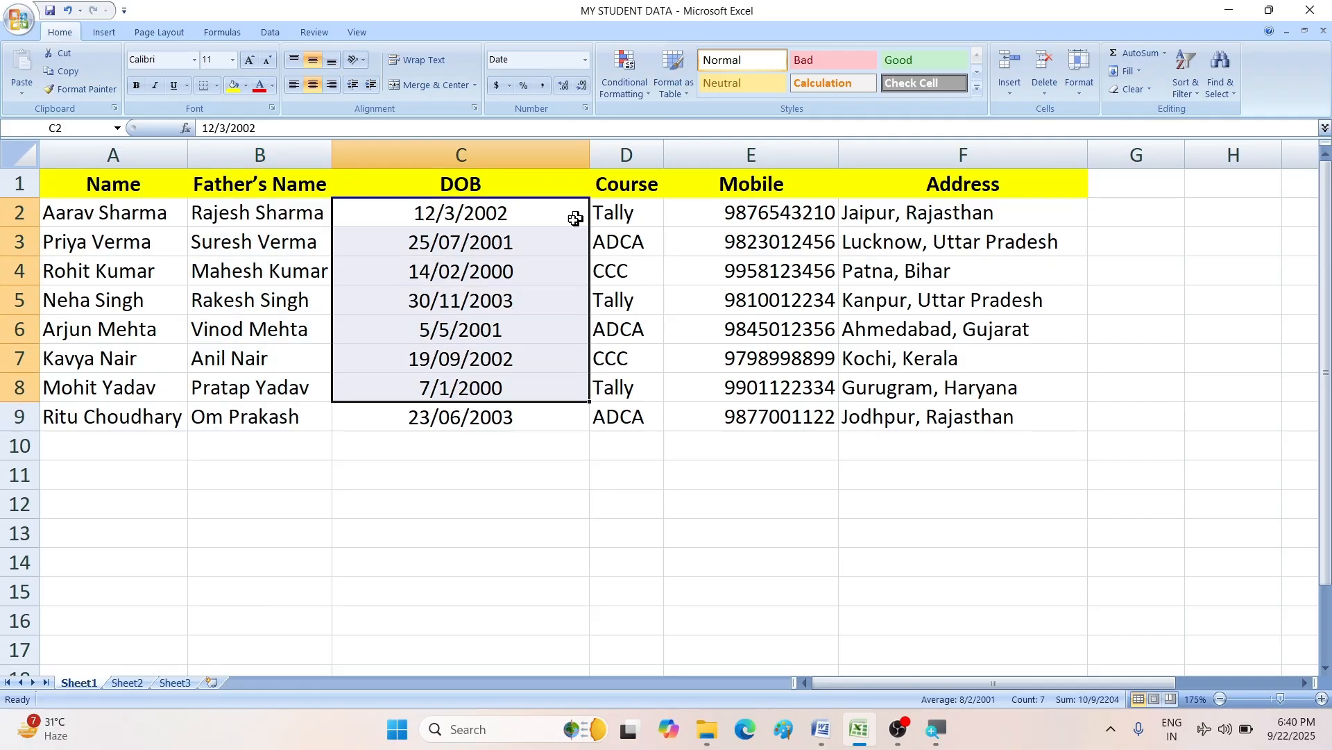
left_click_drag(613, 219, 634, 380)
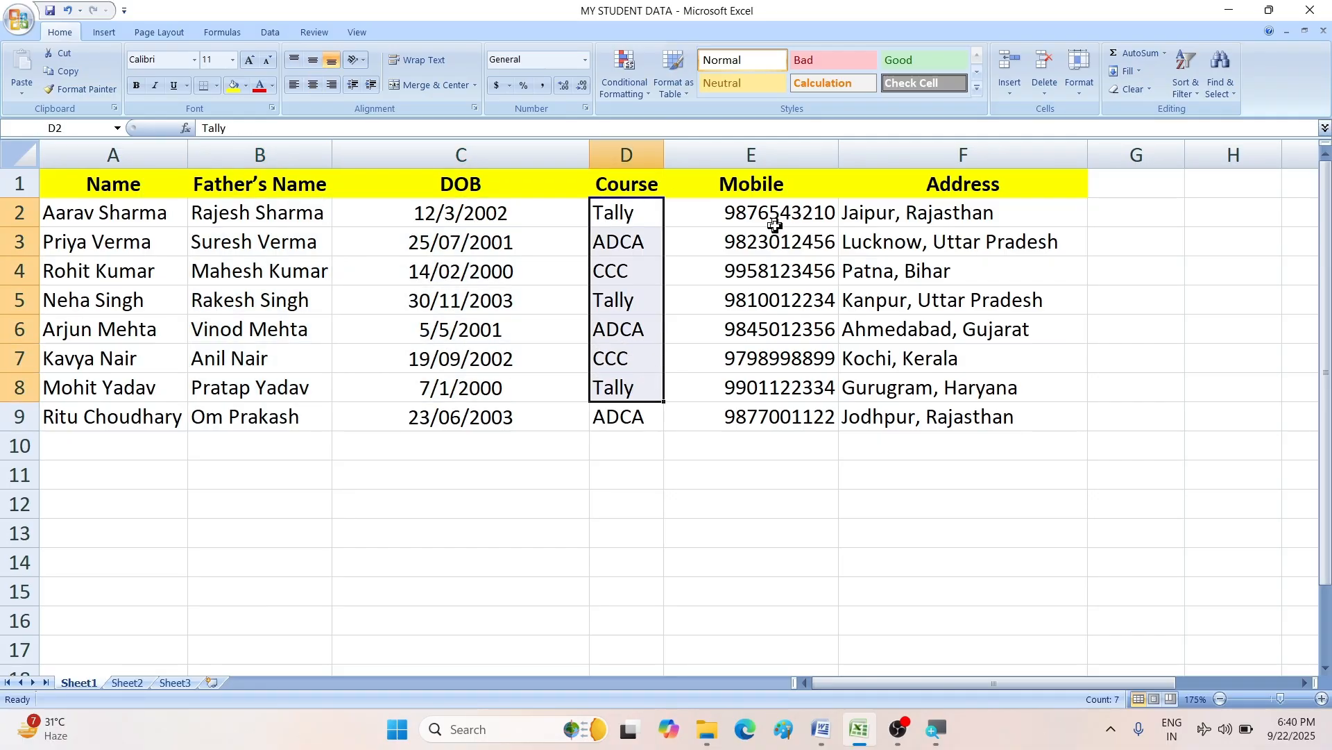
left_click_drag(776, 224, 779, 415)
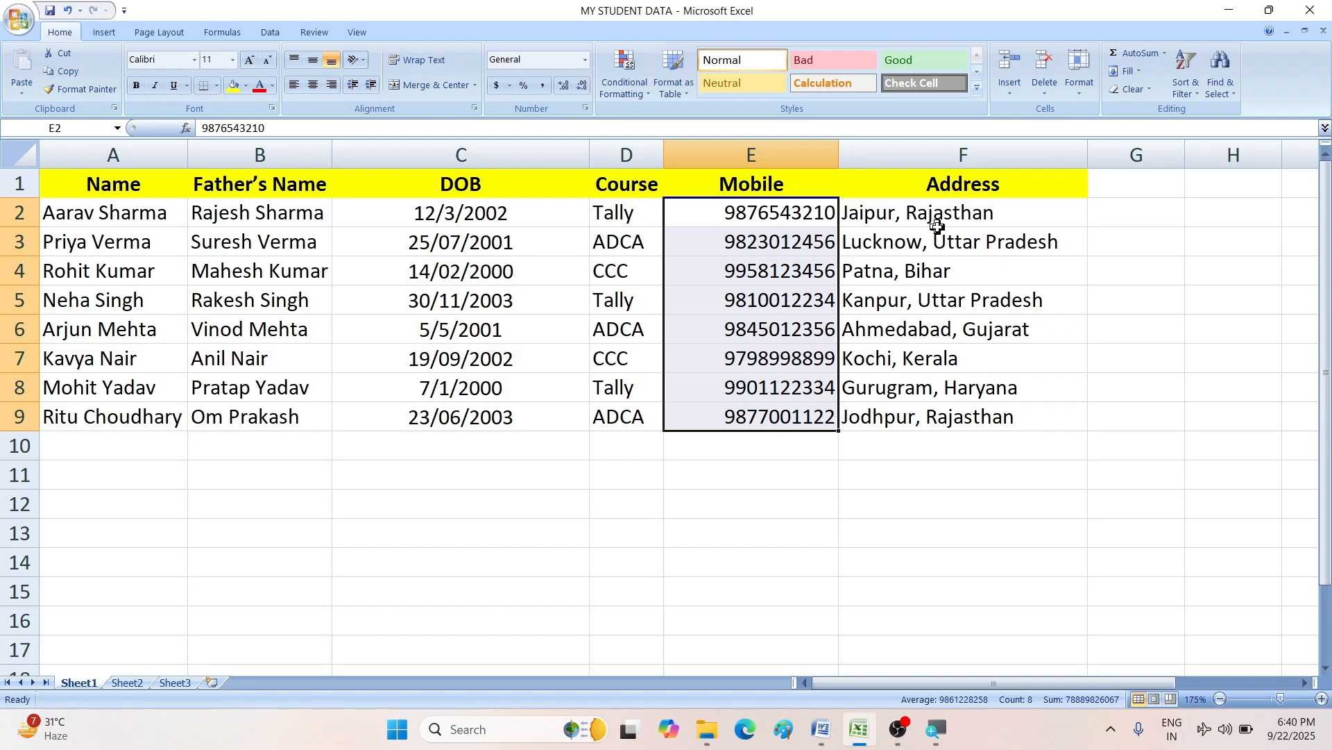
left_click_drag(937, 226, 919, 387)
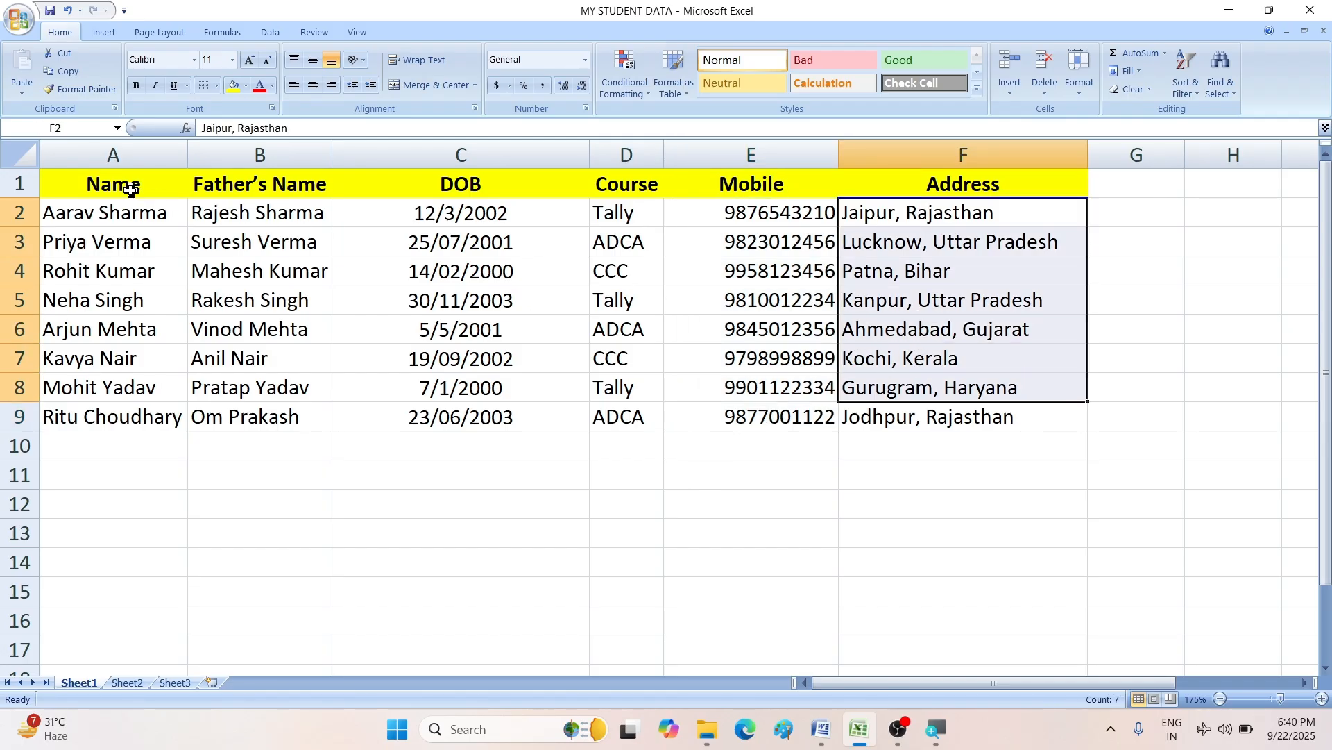
left_click_drag(130, 190, 861, 410)
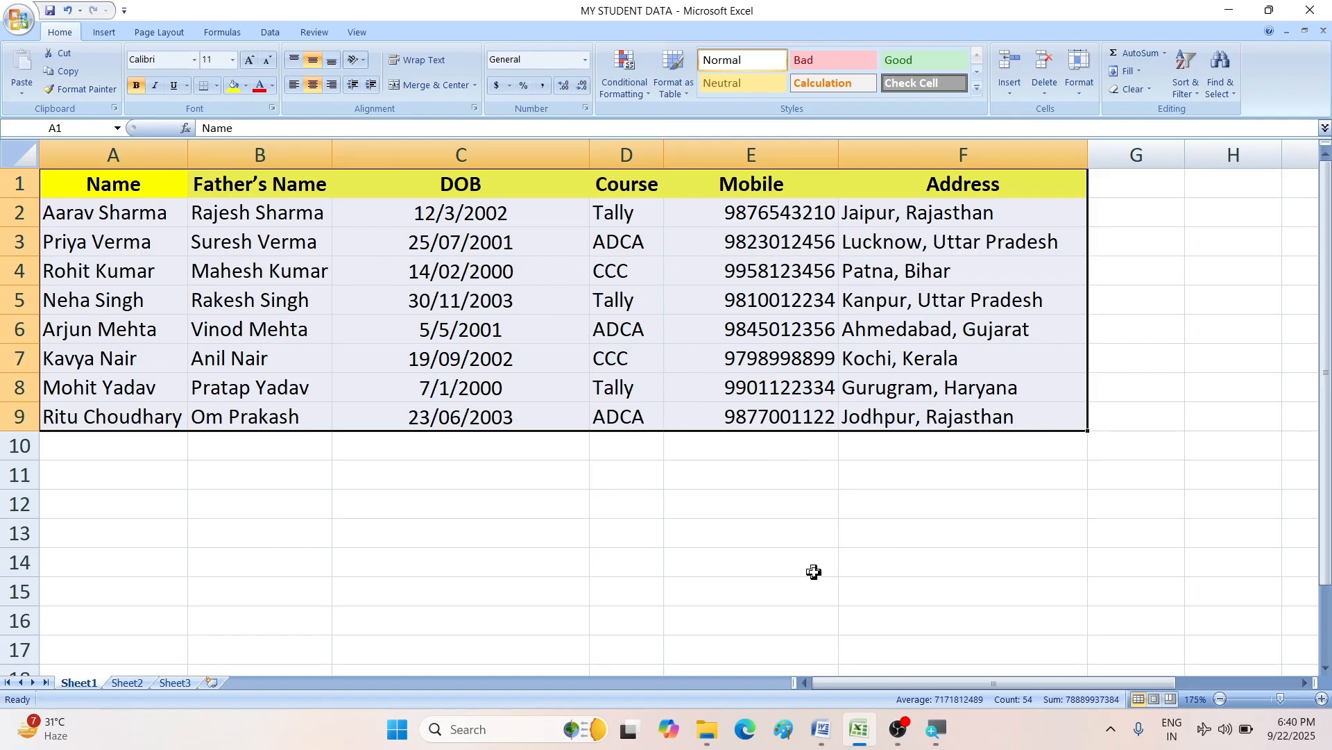
- Switch between the Word ID card document and the student workbook, clearing the table selection
mouse_move(822, 729)
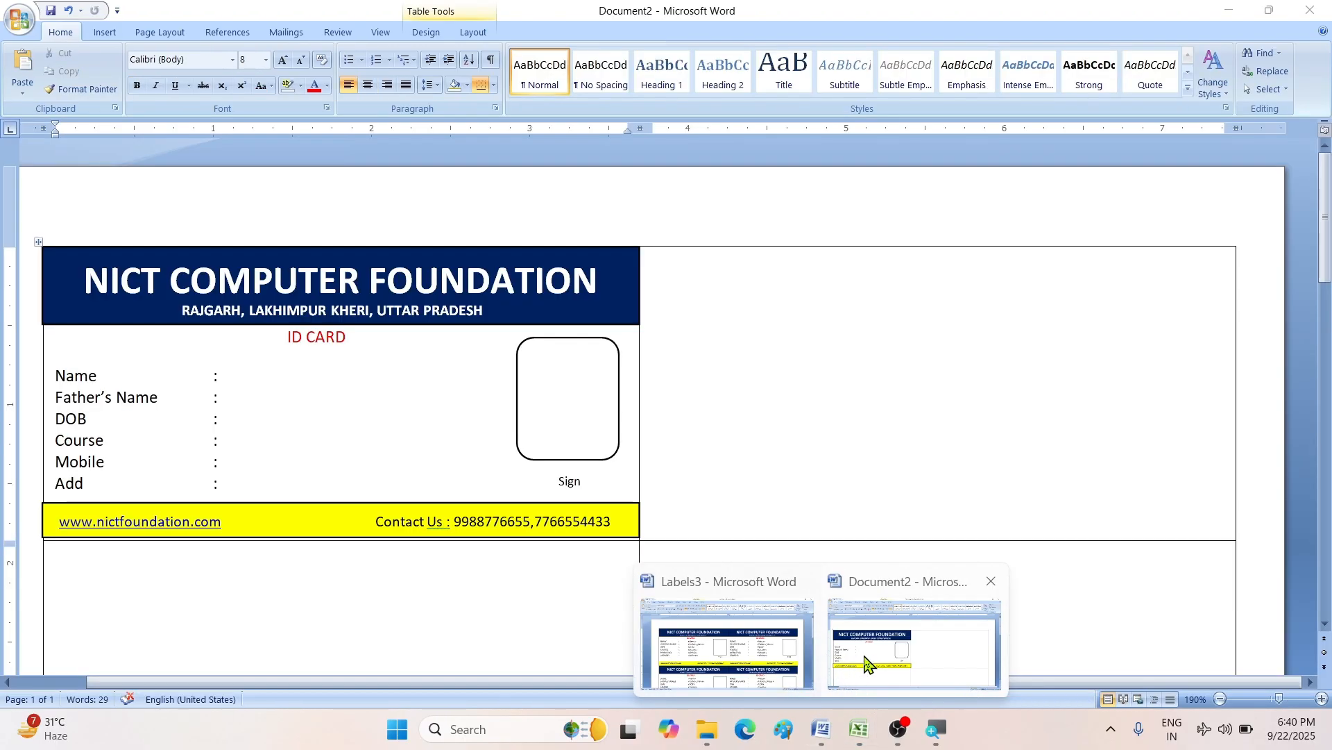
left_click(866, 664)
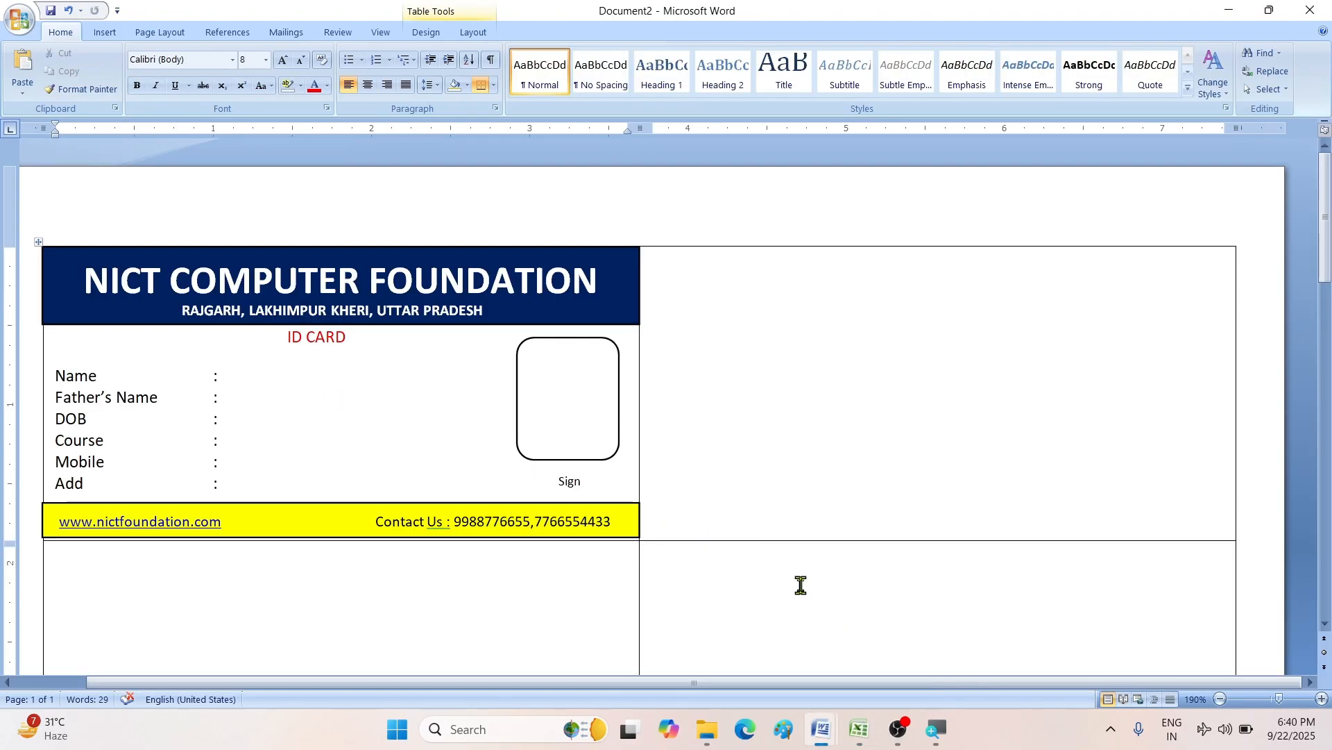
left_click(859, 729)
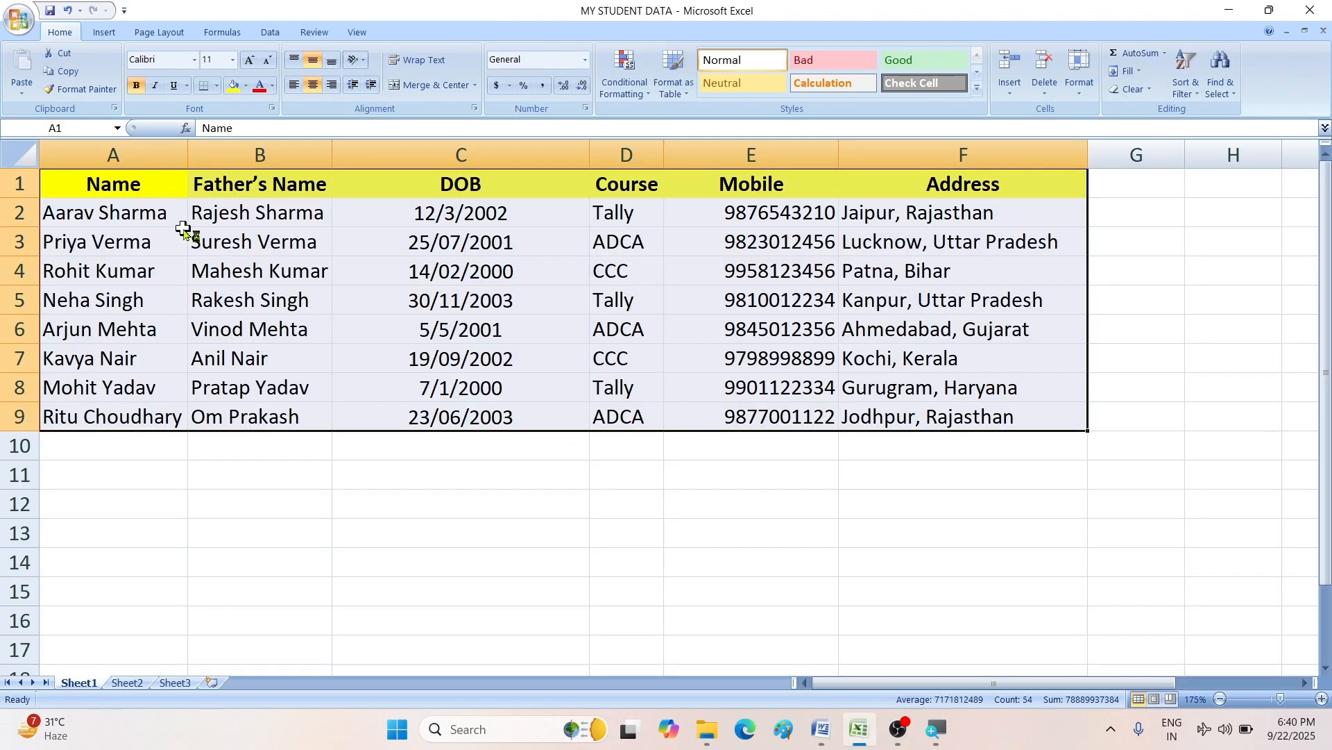
left_click(159, 221)
left_click(228, 221)
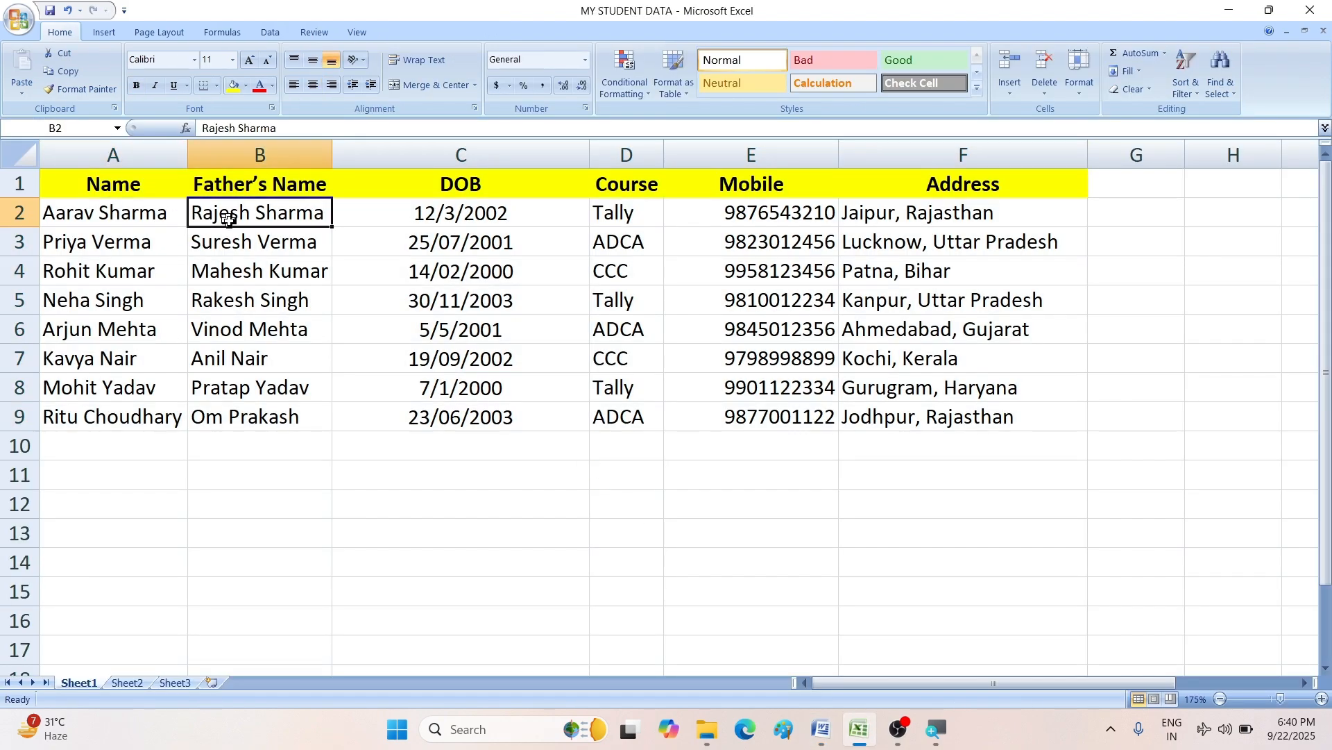
left_click(822, 729)
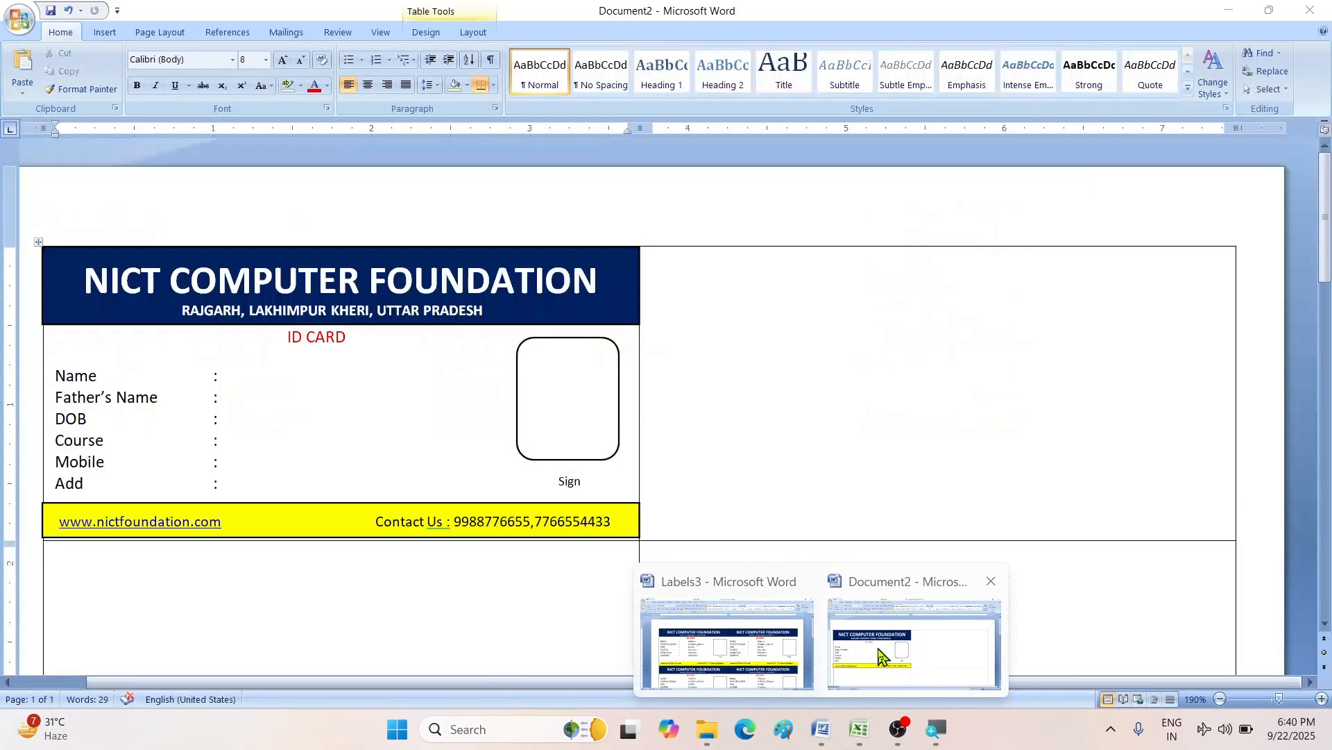
left_click(893, 614)
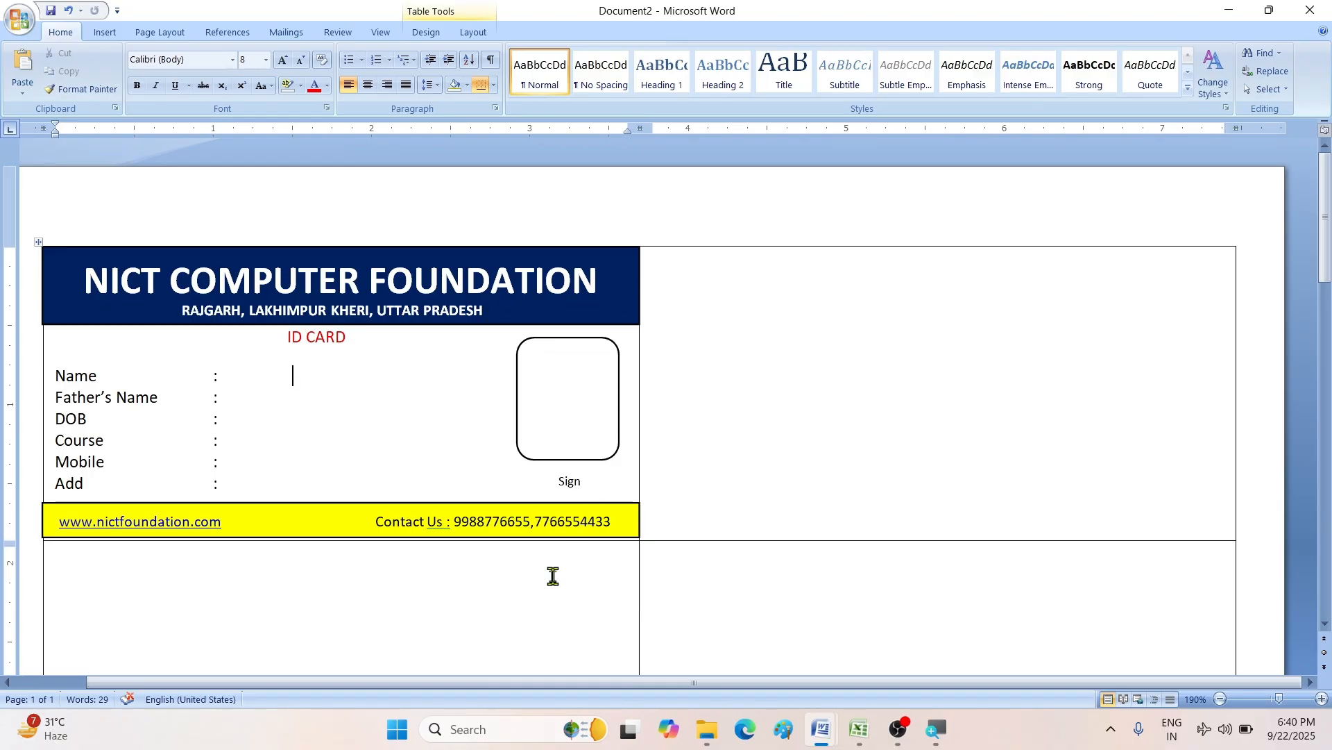
left_click(860, 730)
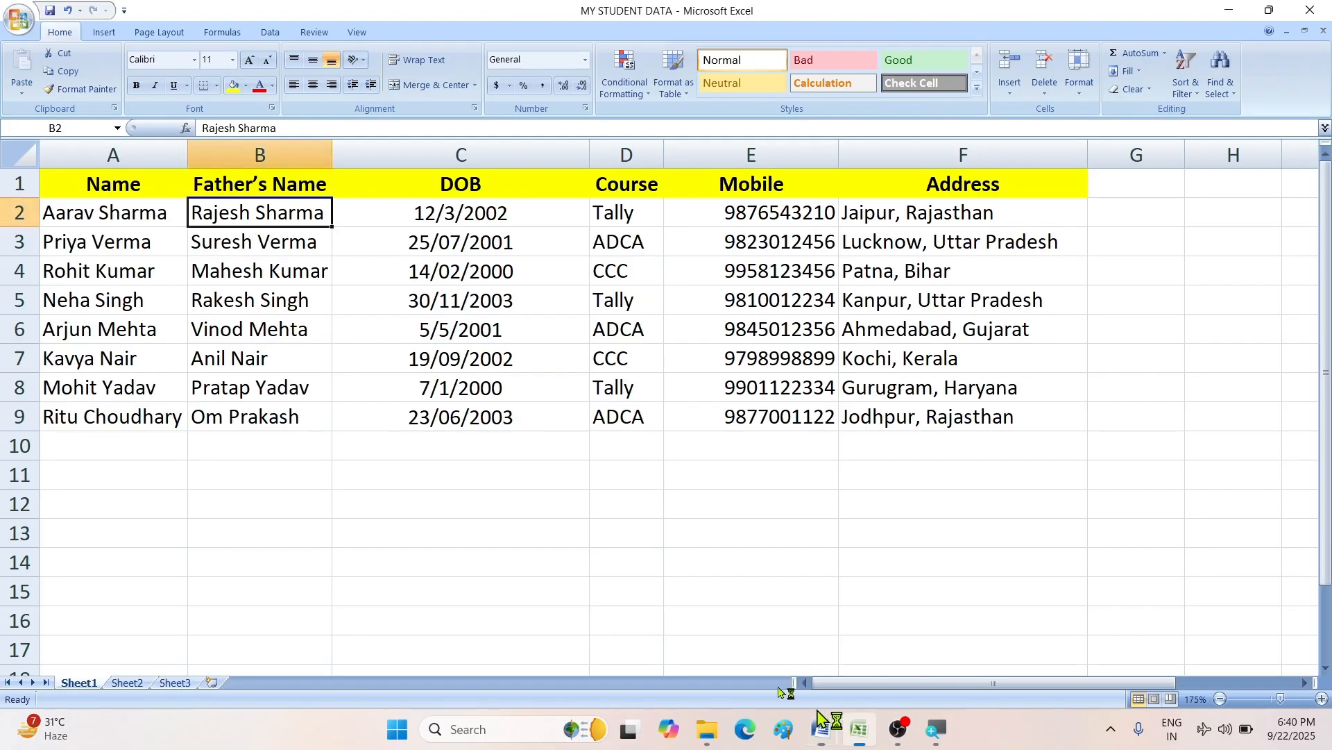
- Click empty cells below the student data, ending on A11, then bring up the workbook's Office menu
left_click(652, 510)
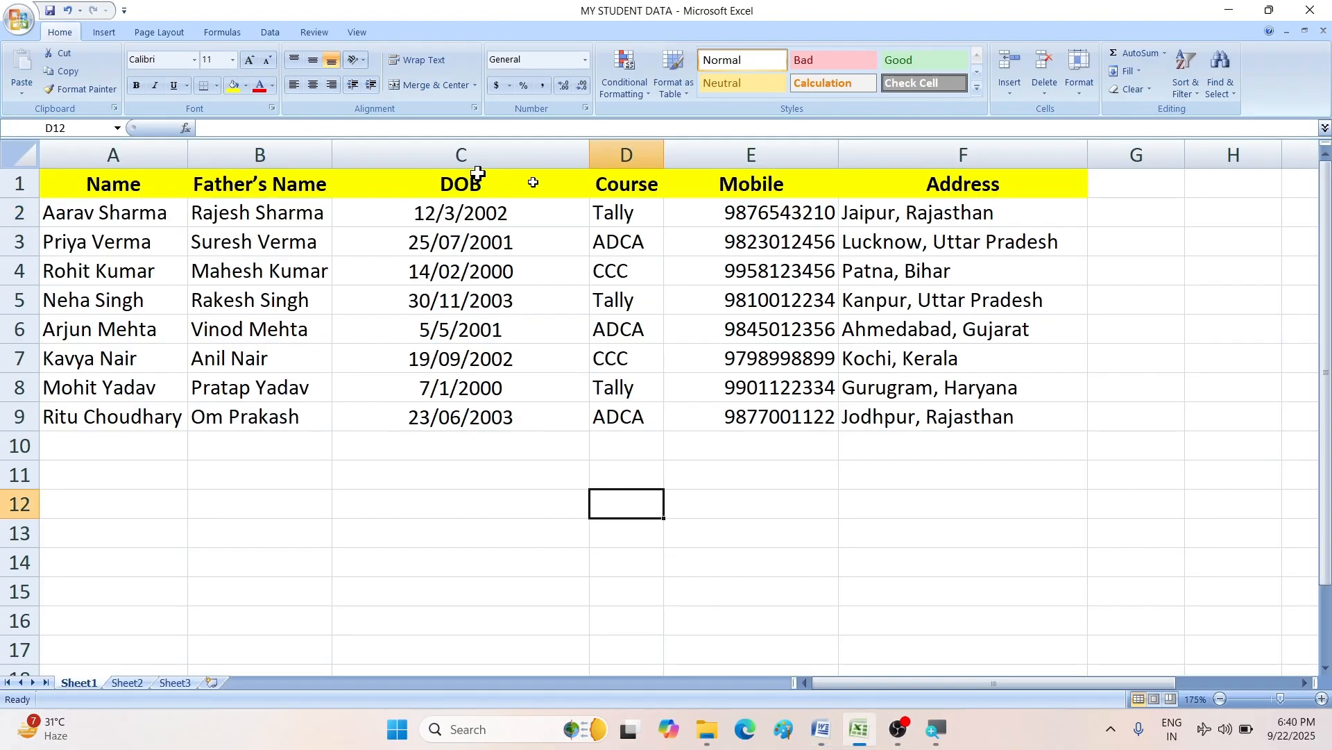
left_click(208, 603)
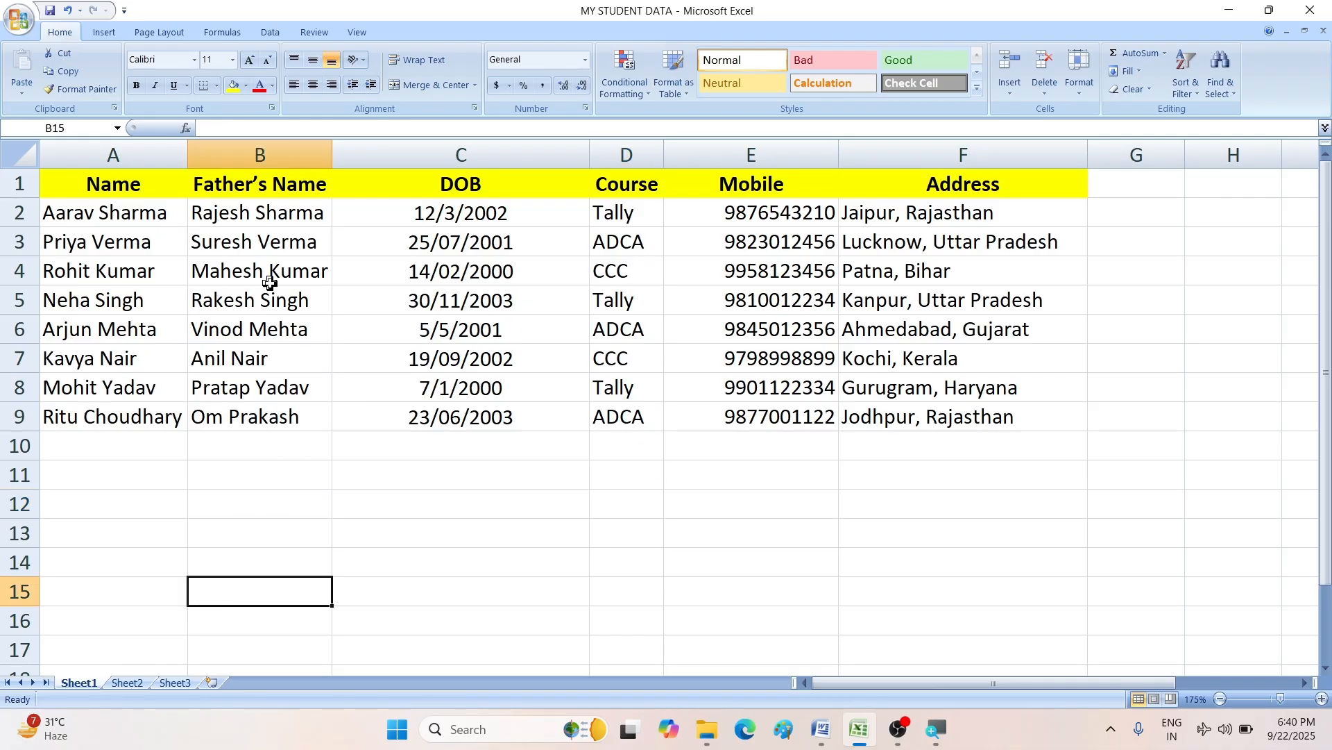
left_click(101, 468)
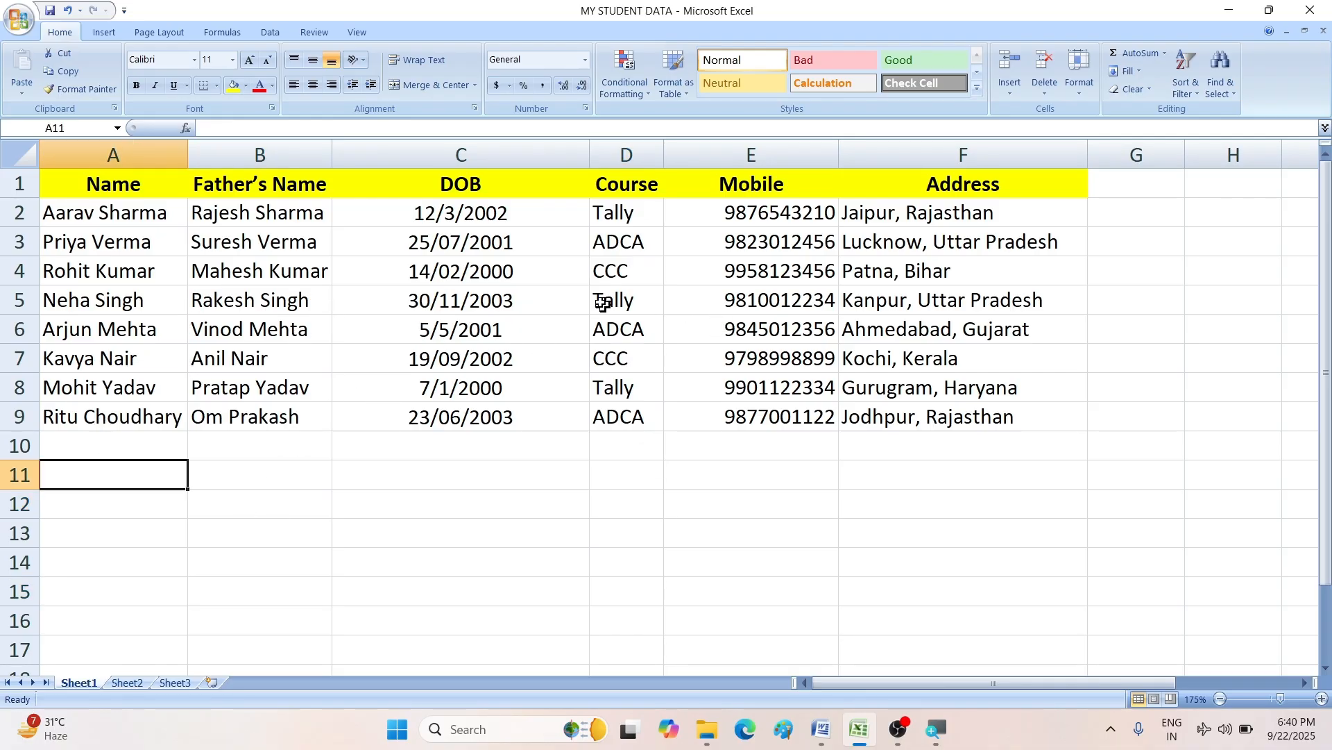
left_click(21, 24)
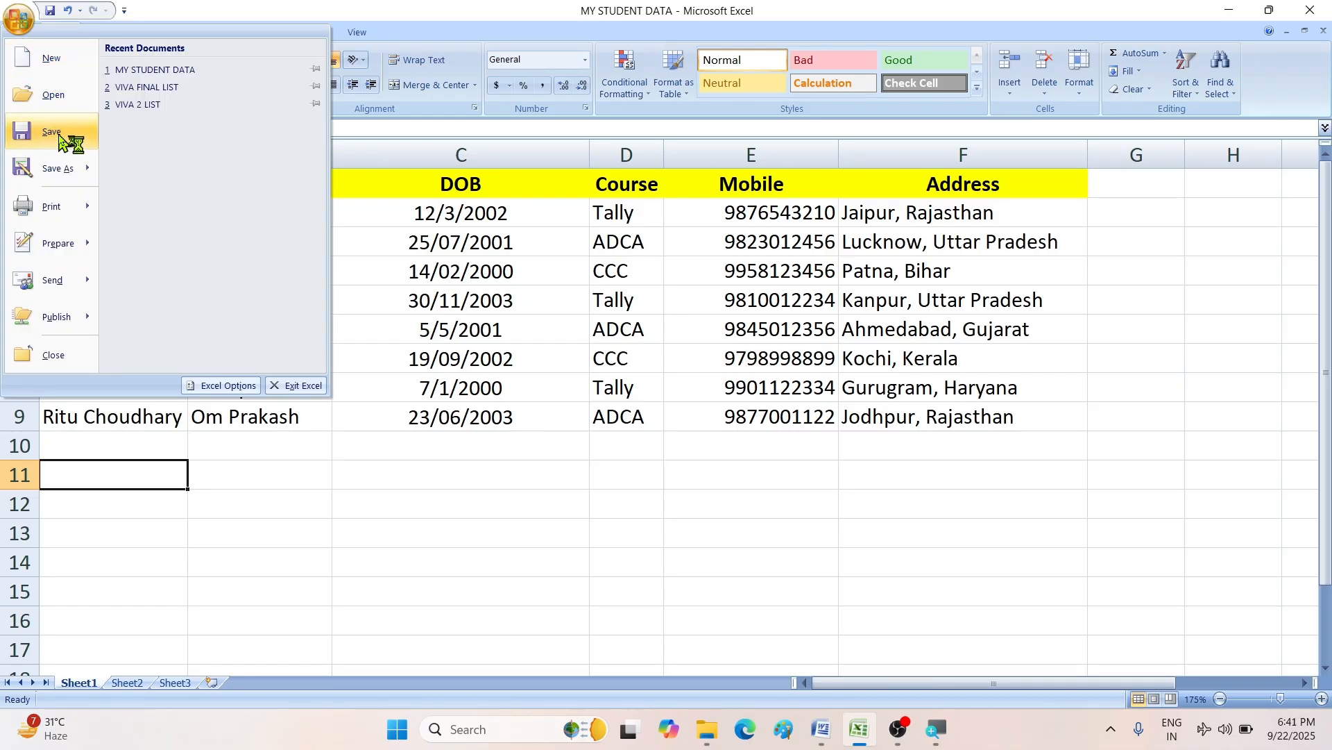
- Save MY STUDENT DATA as an Excel workbook in Documents, then return to Word's Document2
left_click(52, 131)
left_click(19, 21)
left_click(52, 165)
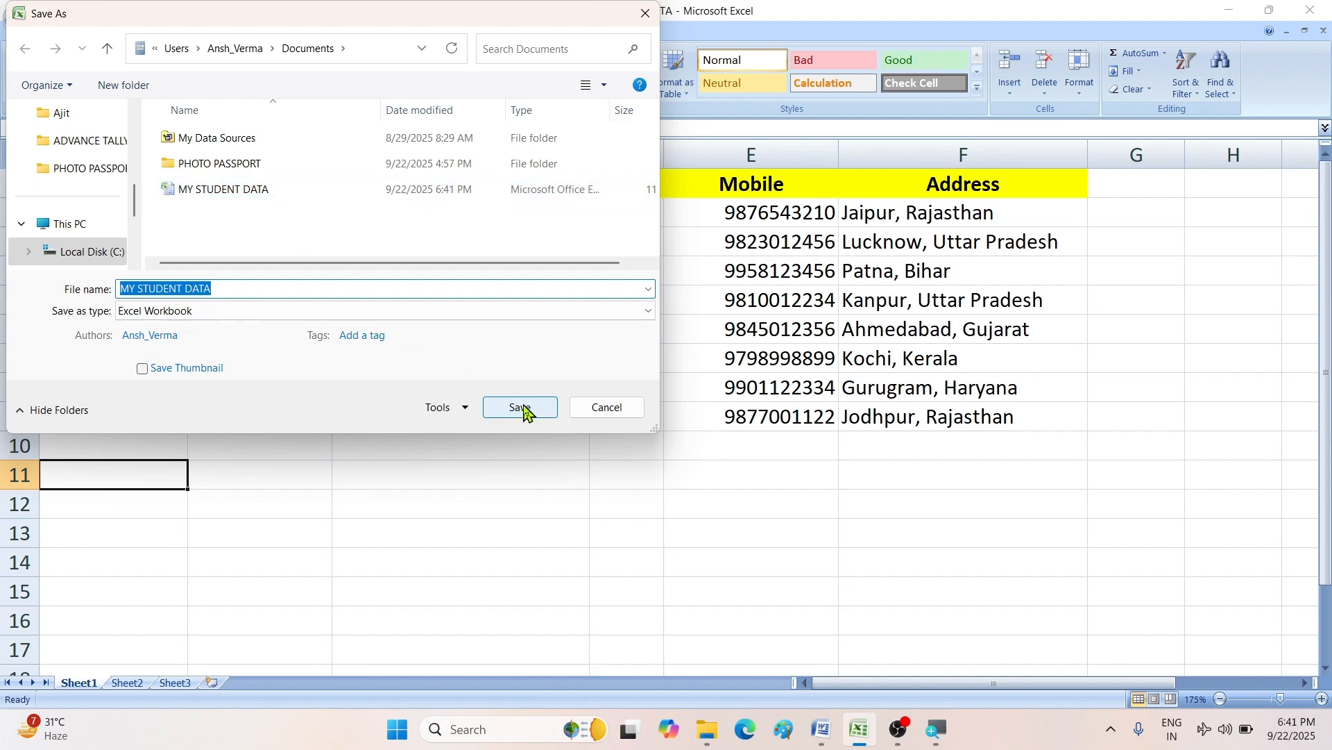
left_click(604, 408)
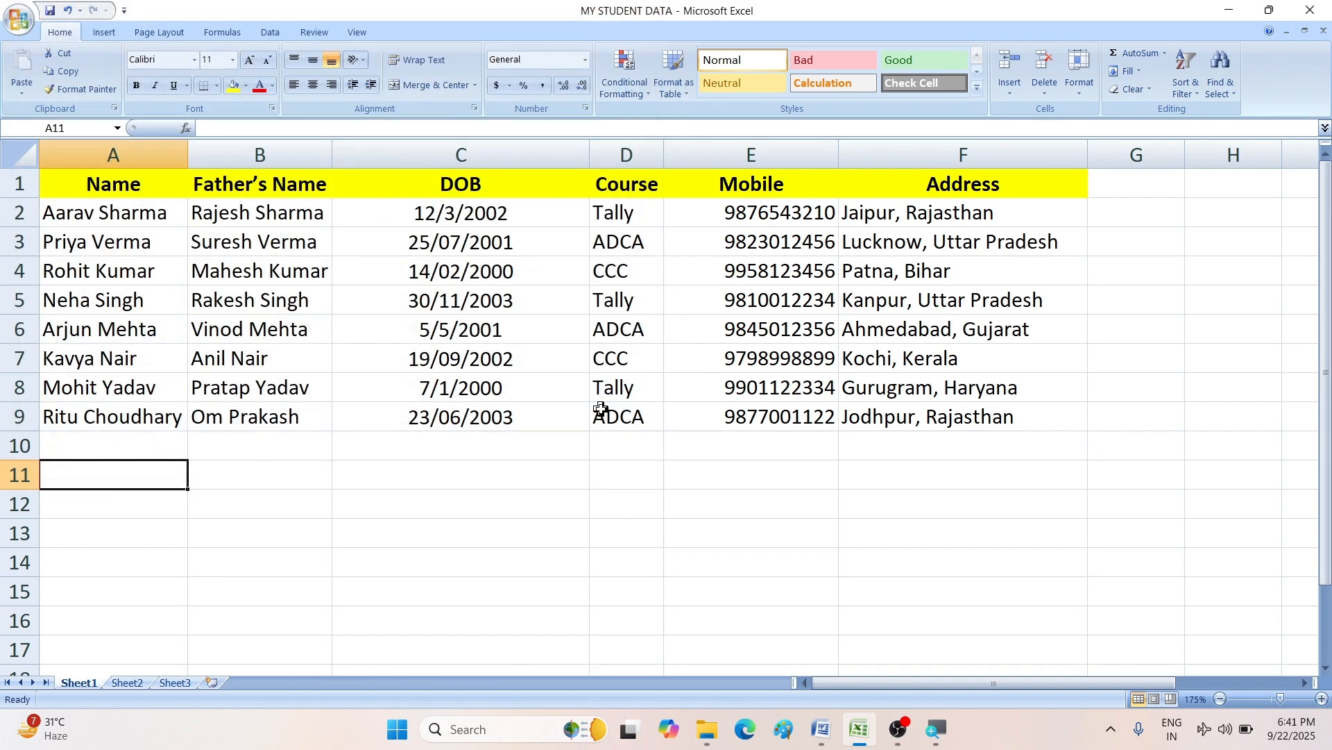
mouse_move(819, 734)
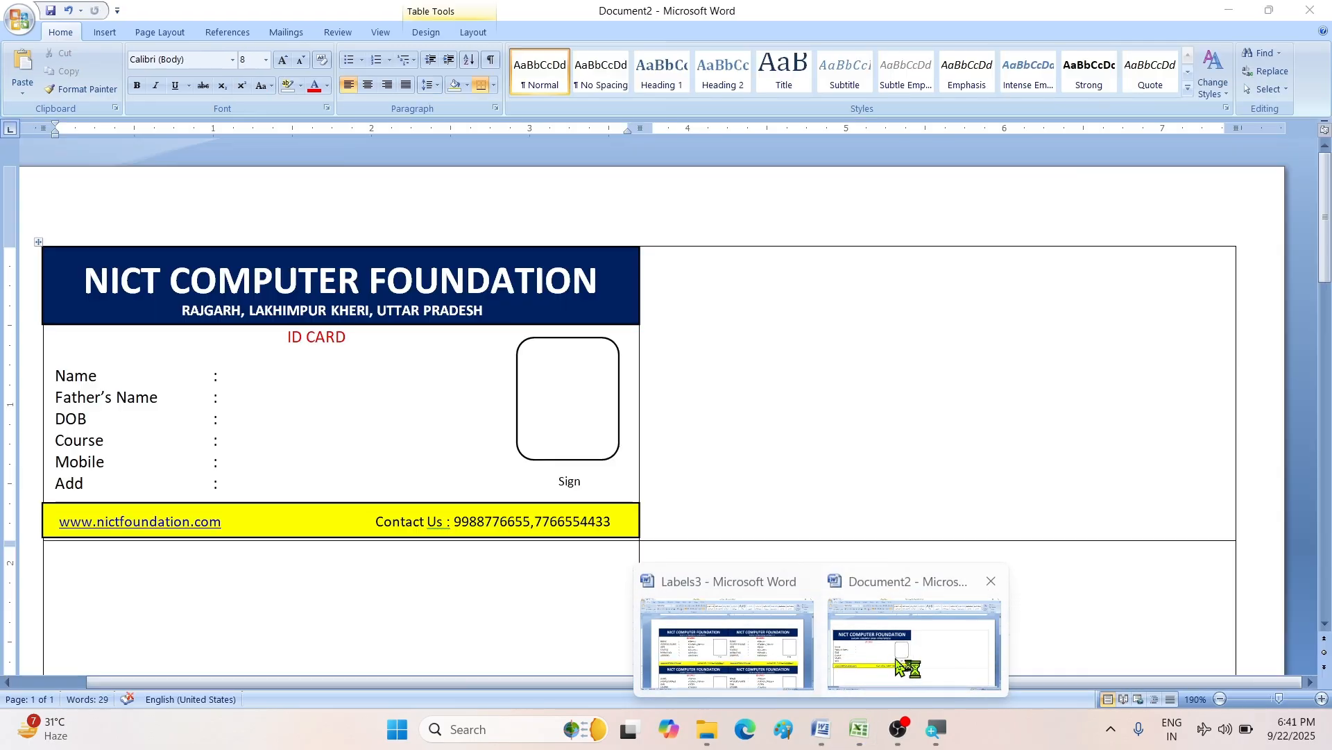
left_click(896, 658)
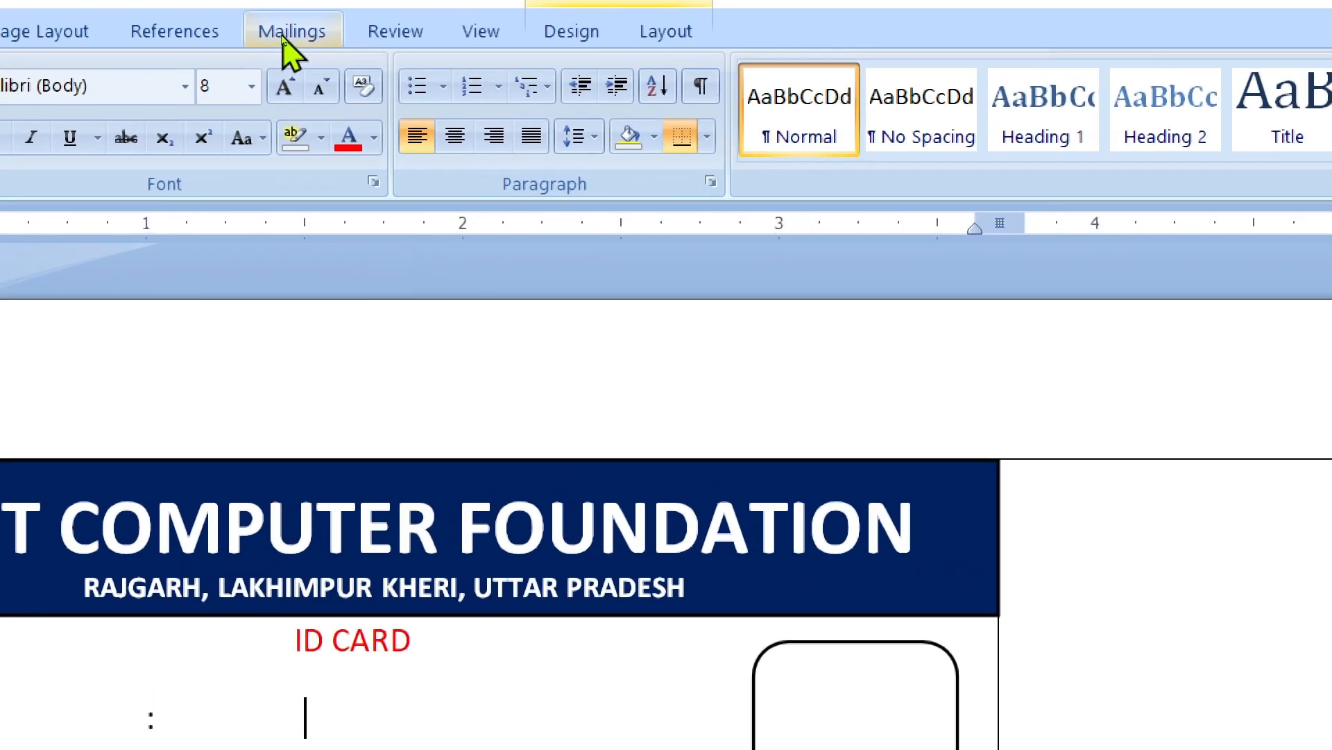
- Use Mailings > Select Recipients > Use Existing List to open MY STUDENT DATA from Documents
left_click(285, 34)
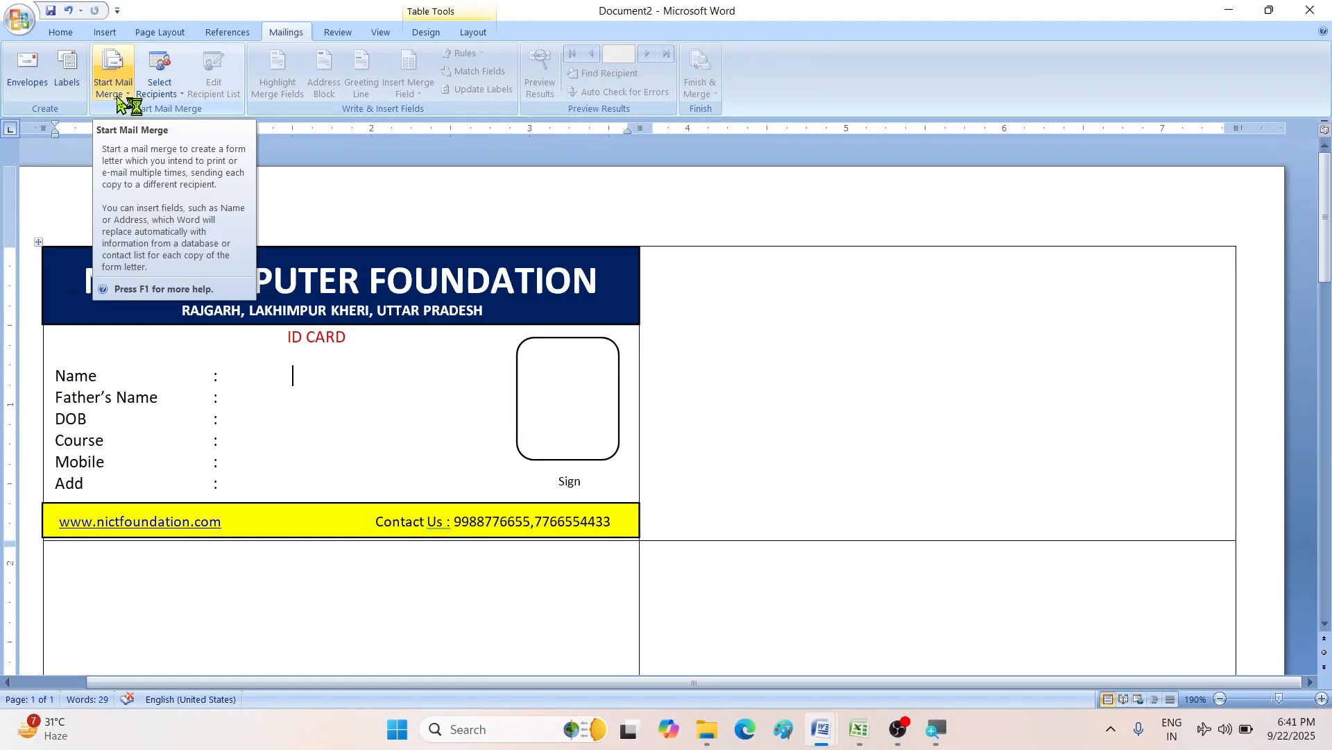
left_click(125, 101)
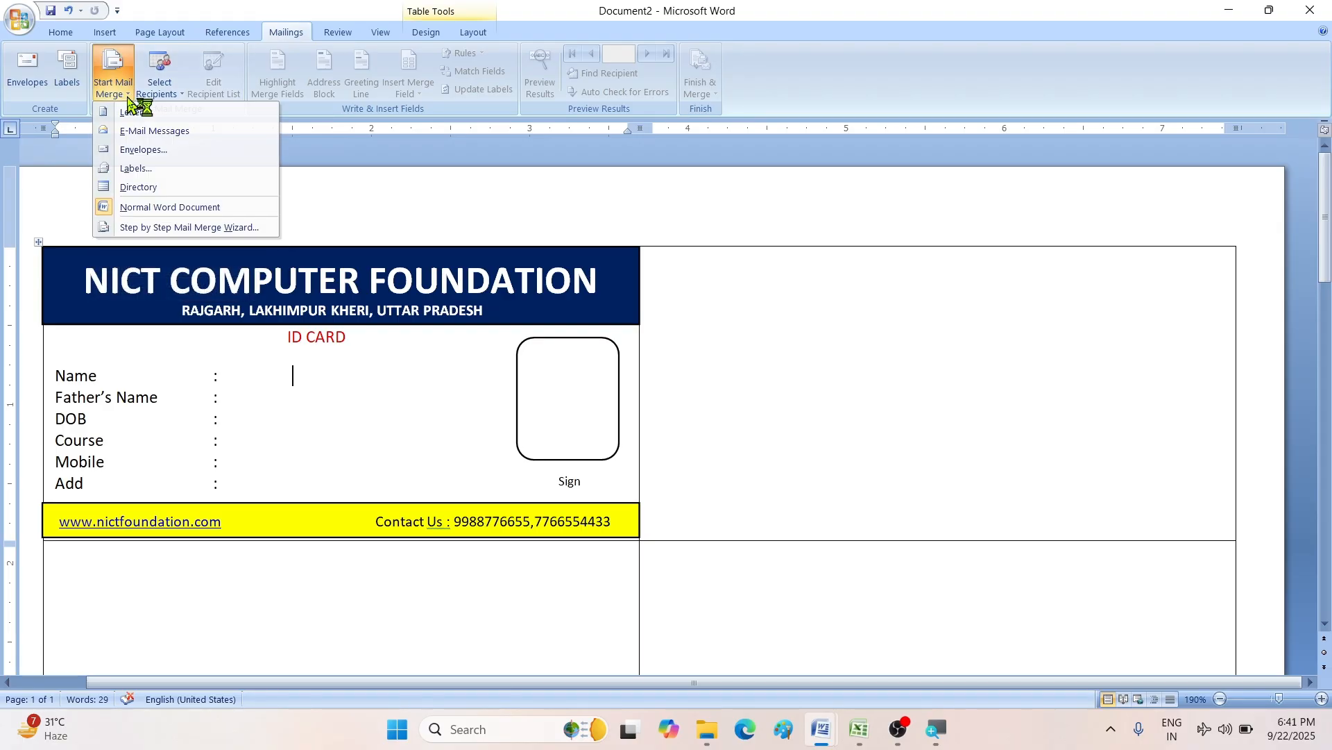
left_click(128, 102)
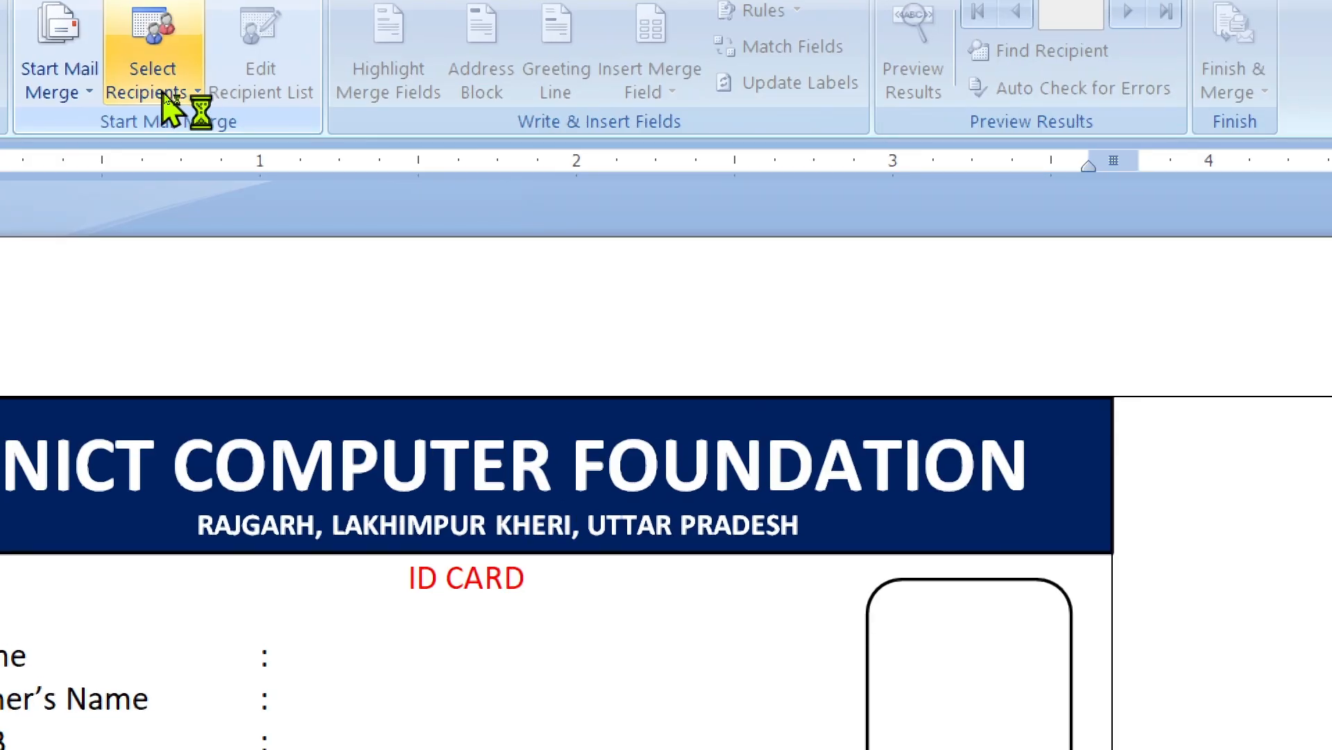
left_click(167, 98)
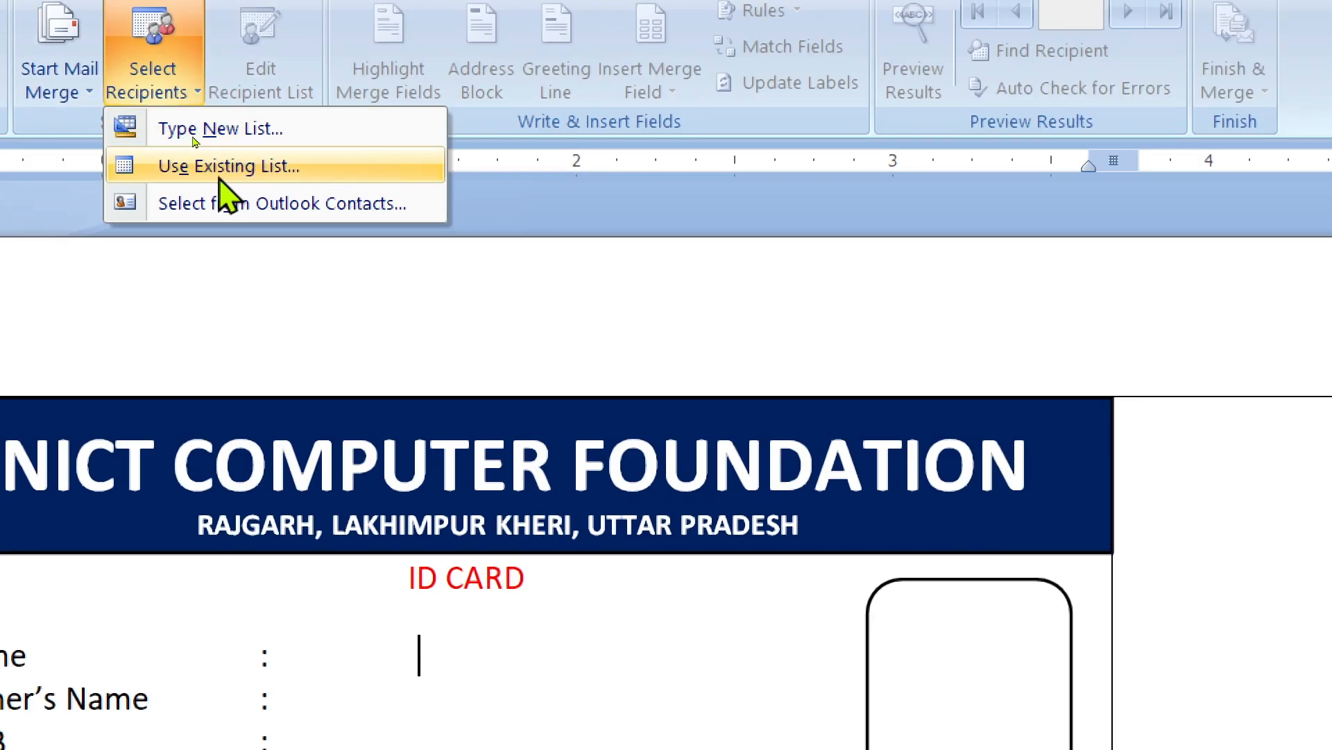
left_click(278, 174)
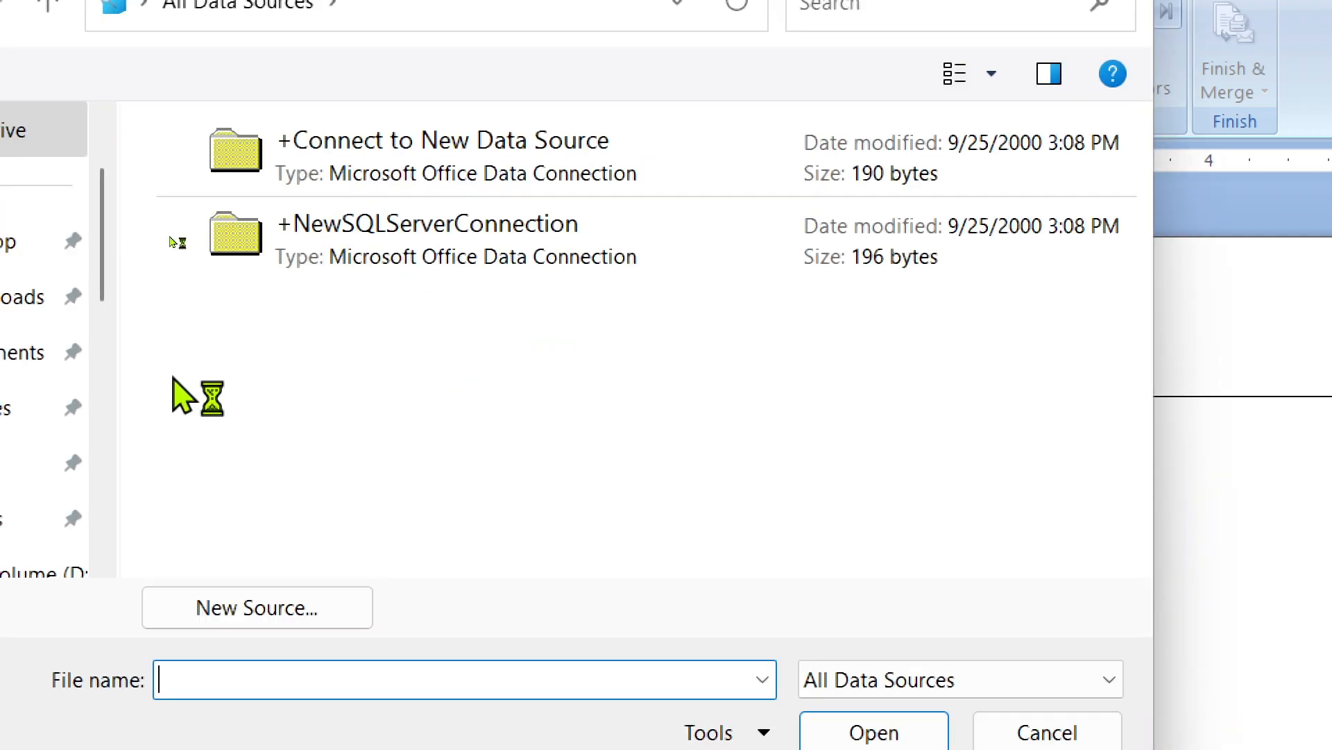
key("super")
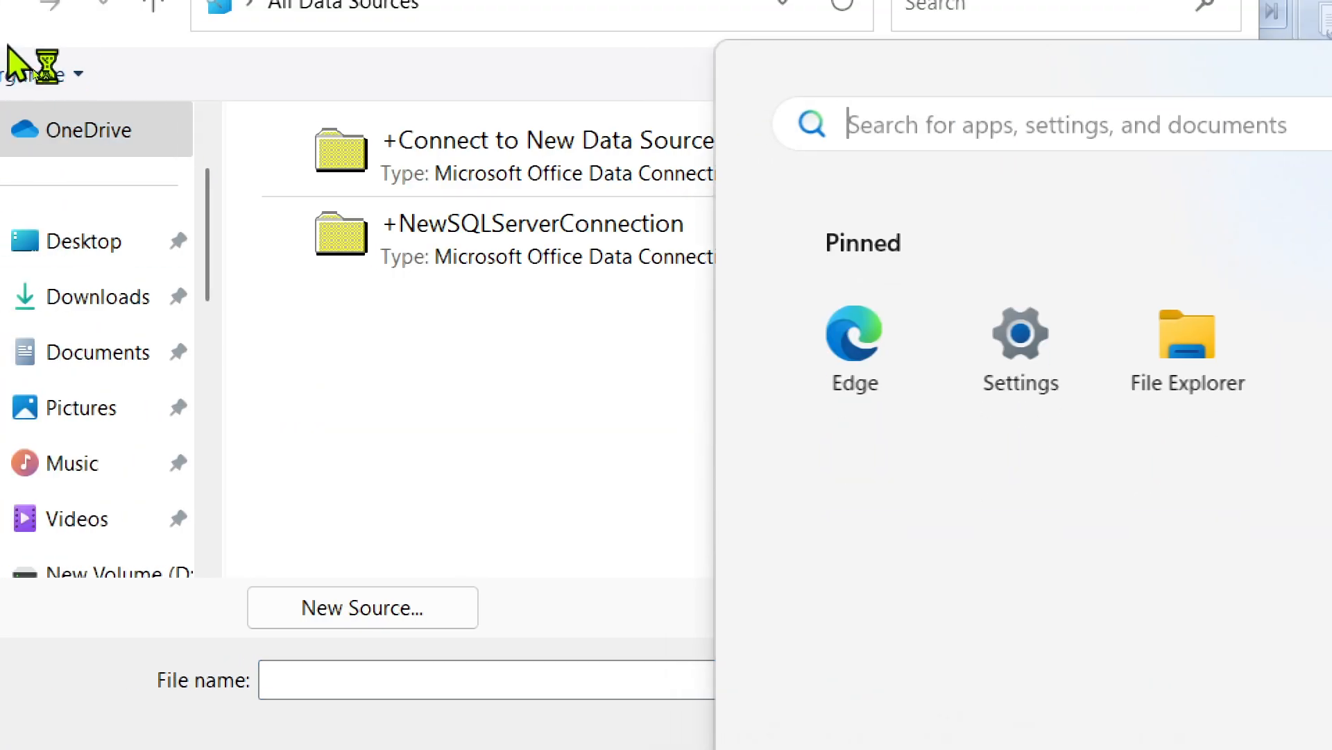
key("super")
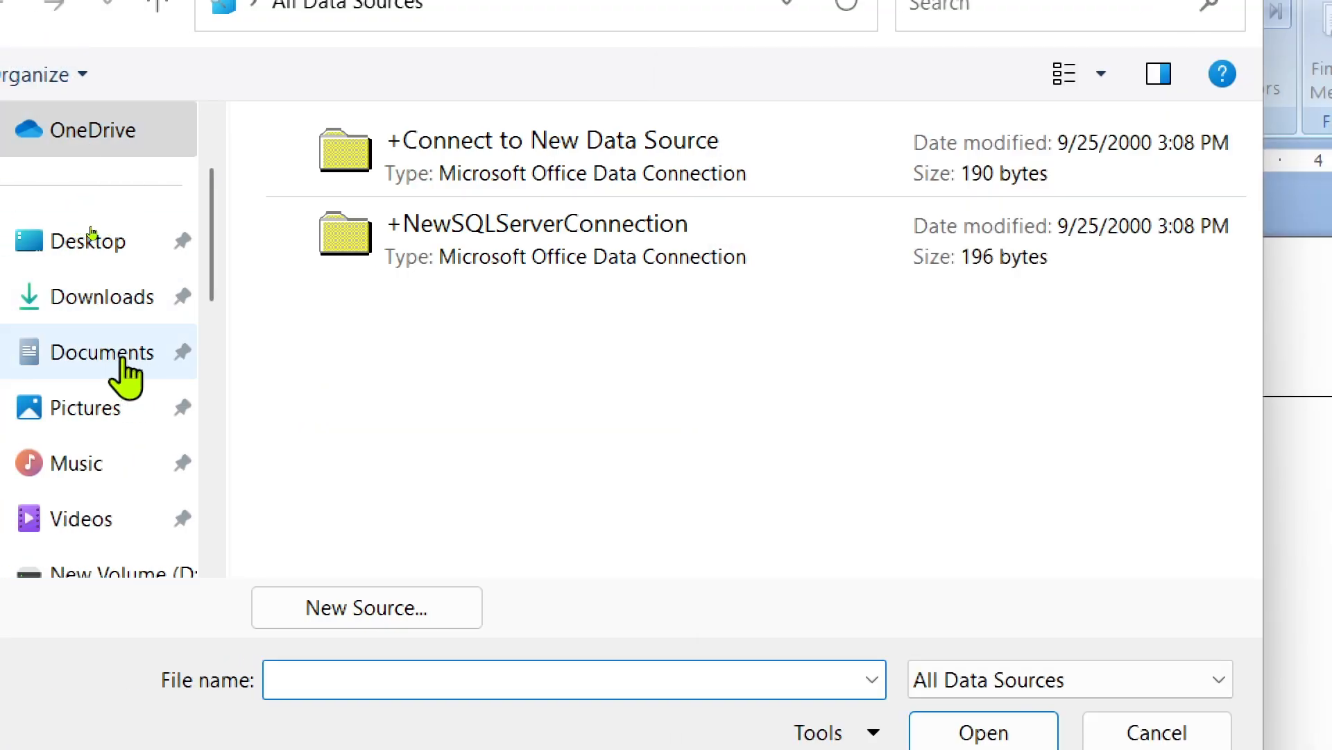
left_click(128, 358)
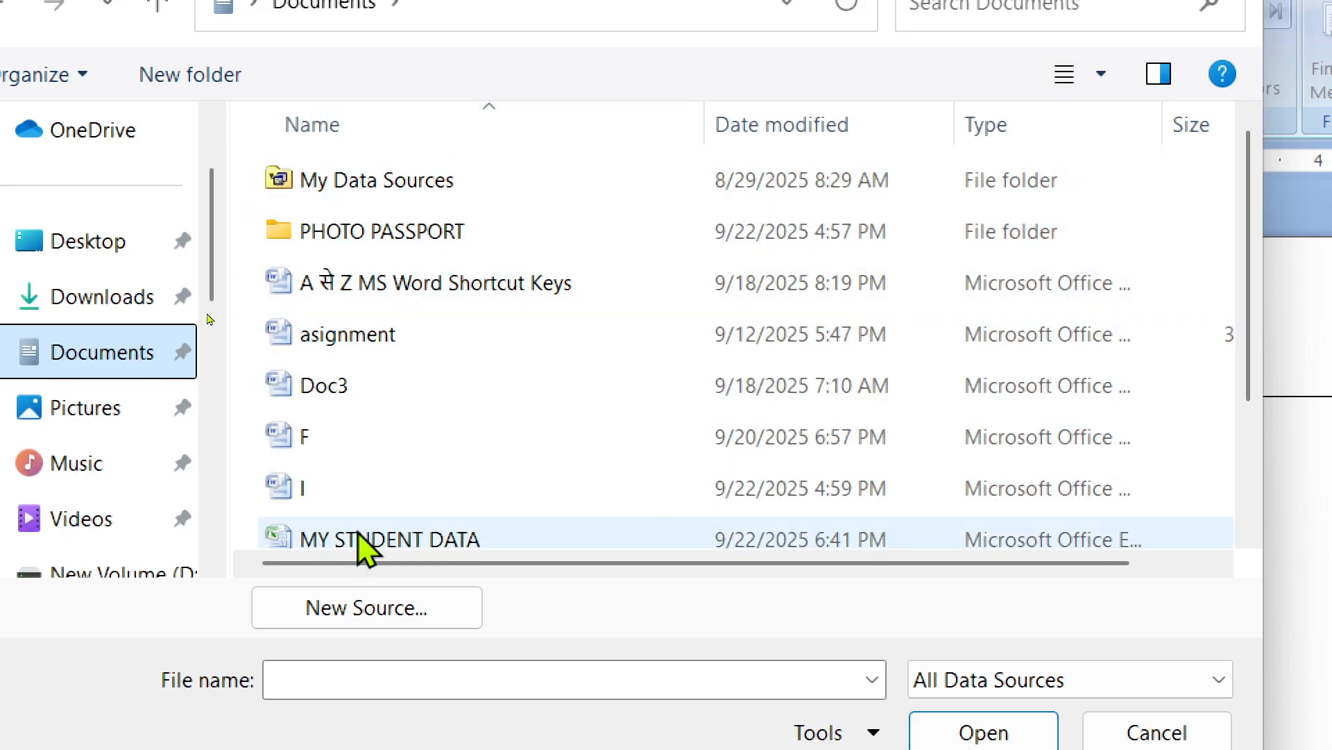
left_click(415, 544)
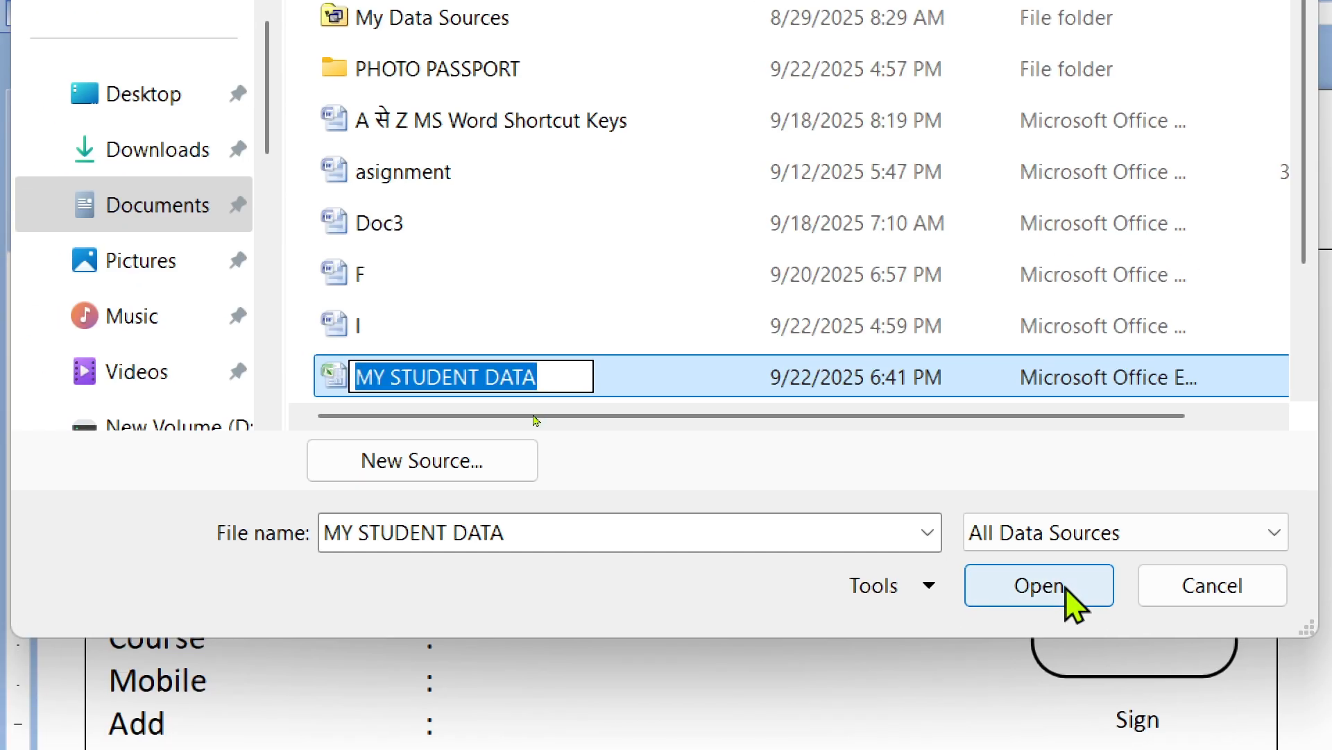
left_click(1013, 742)
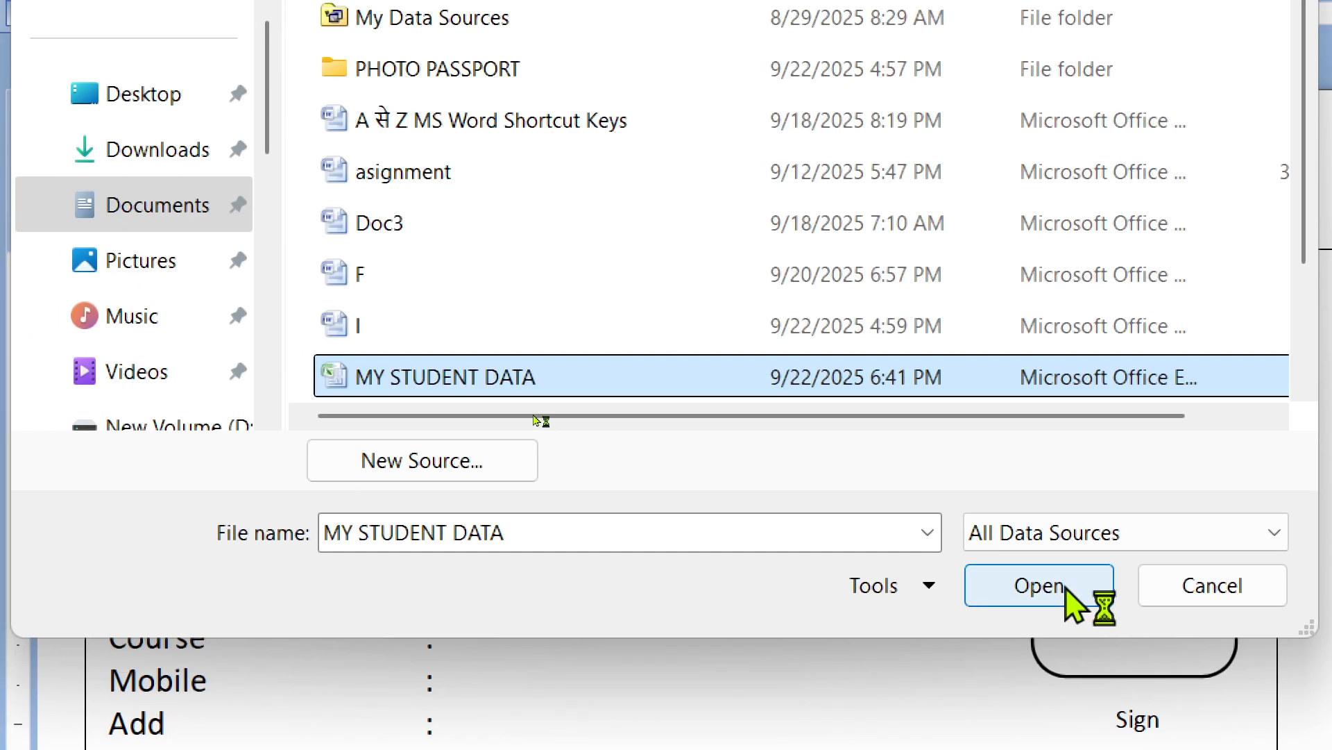
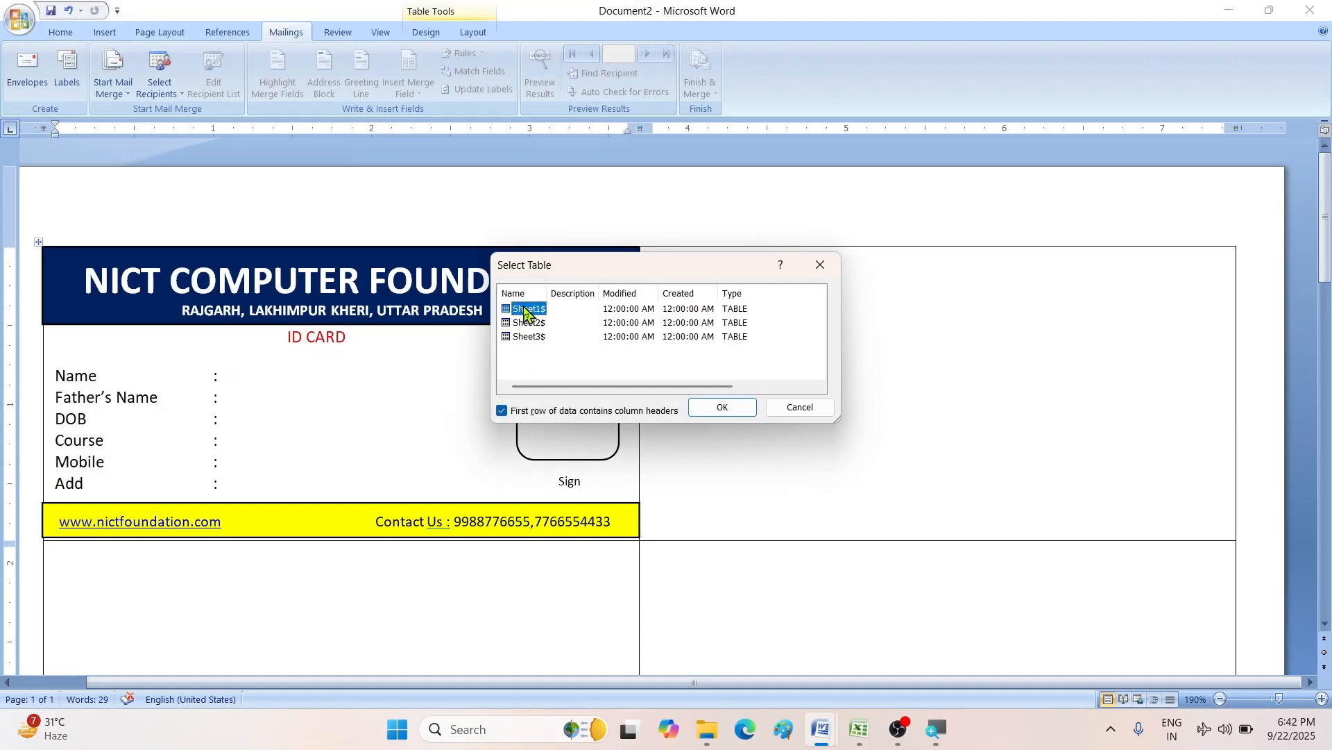
- Confirm Sheet1$ as the merge table, review the student names in Excel, then return to Document2
left_click(718, 409)
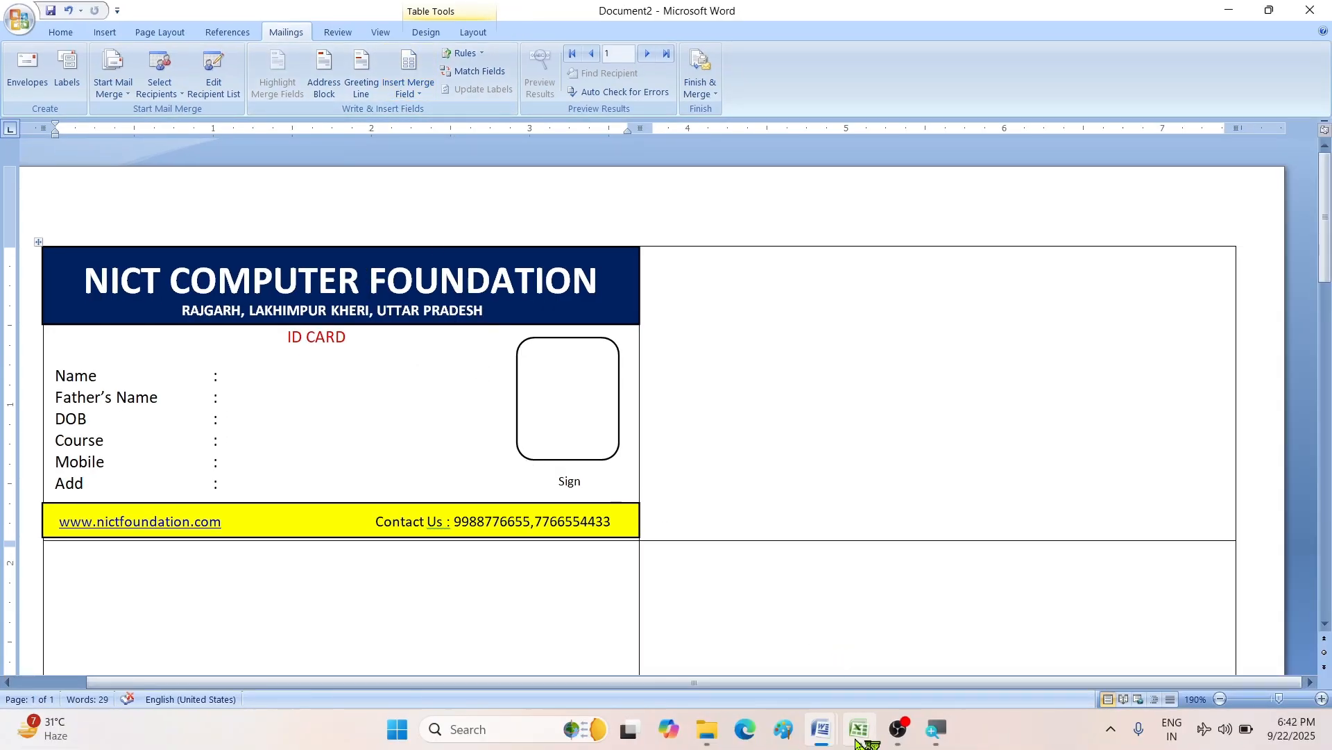
left_click(859, 740)
left_click_drag(123, 188, 129, 300)
left_click_drag(232, 176, 264, 291)
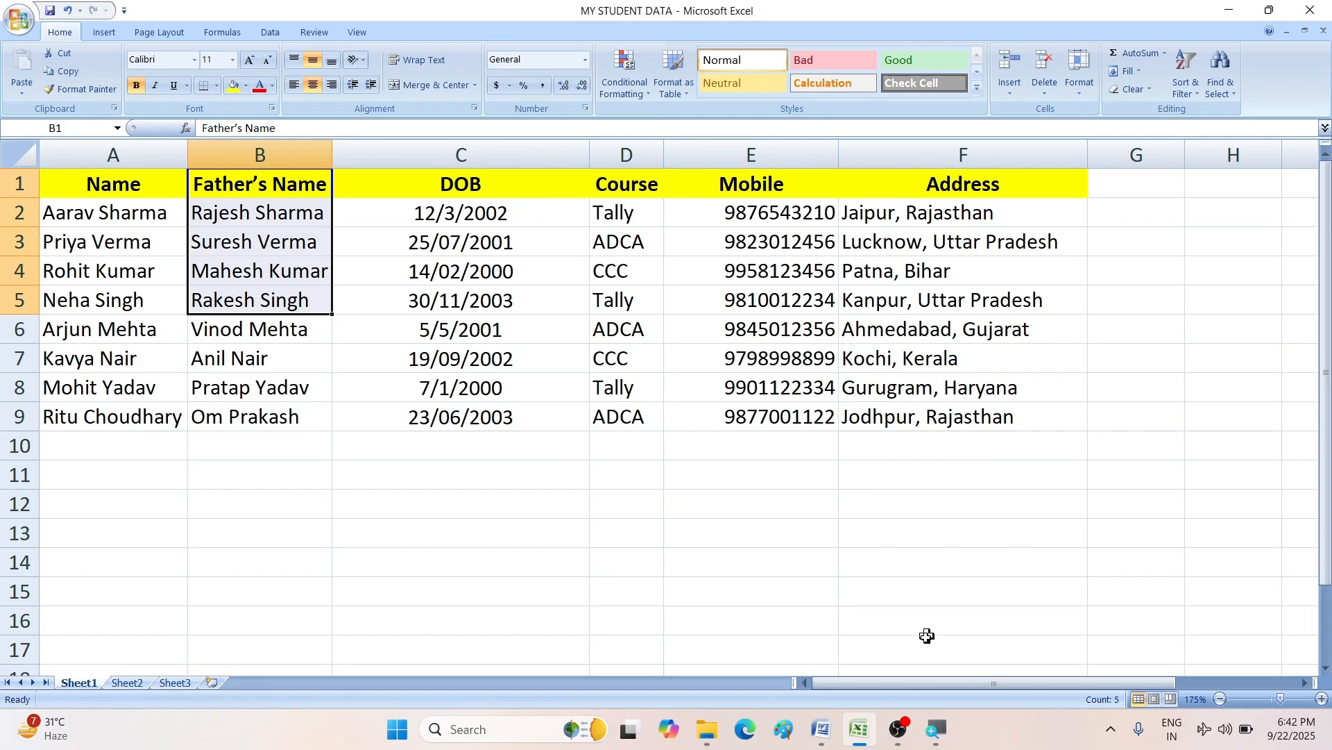
left_click(821, 729)
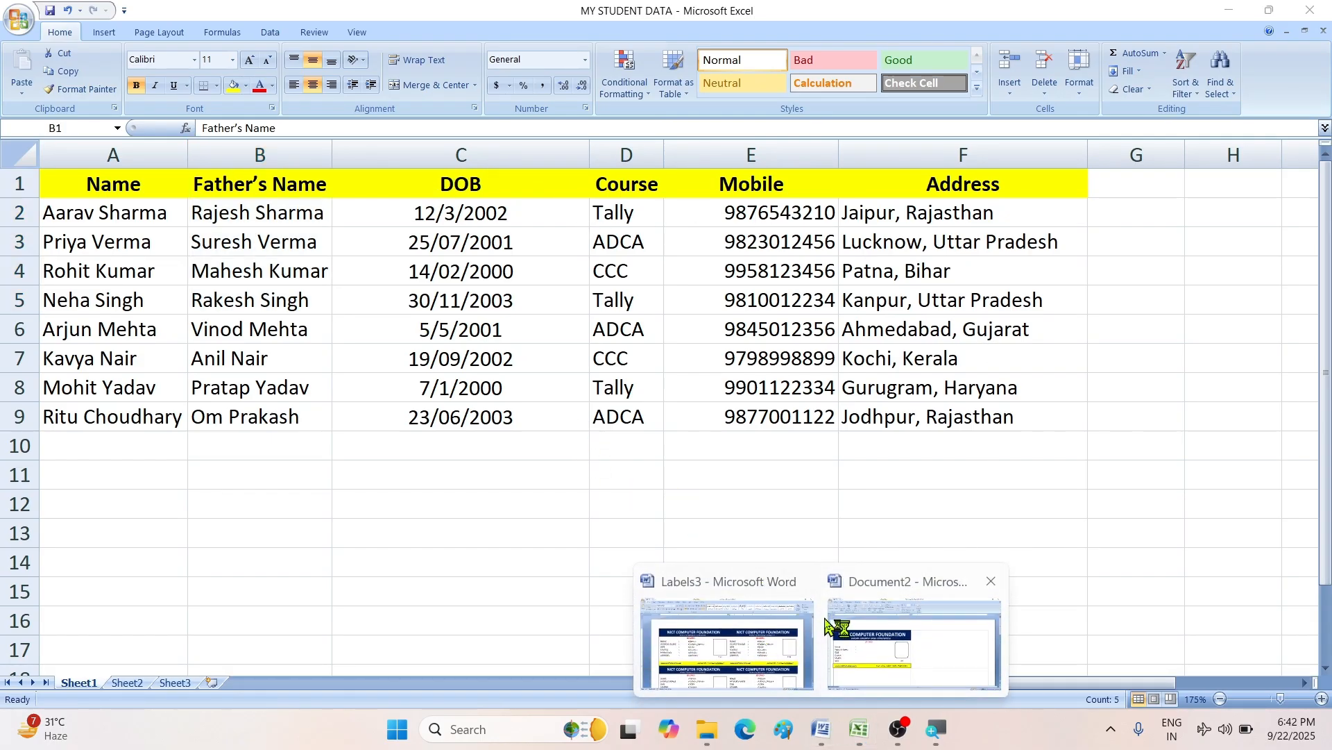
left_click(901, 659)
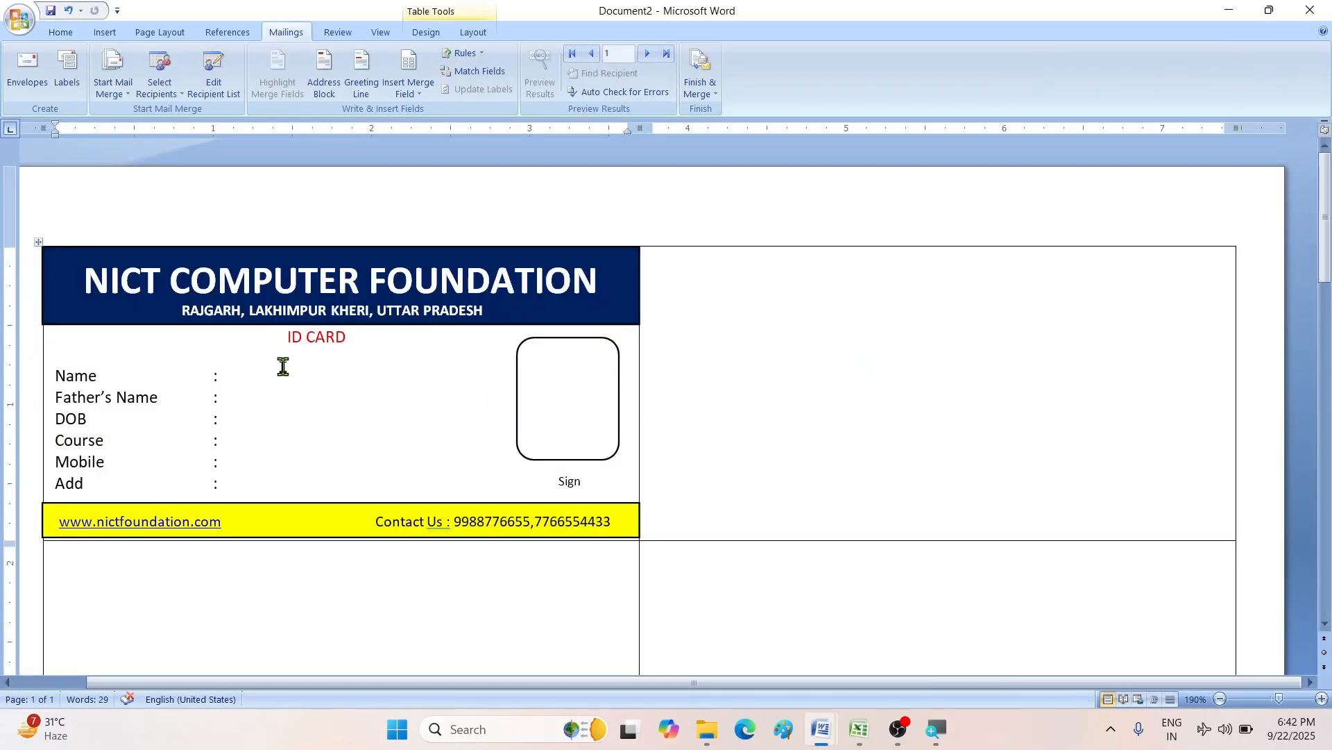
- Insert the «Name», «Fathers_Name» and «DOB» merge fields beside their card labels
left_click(407, 89)
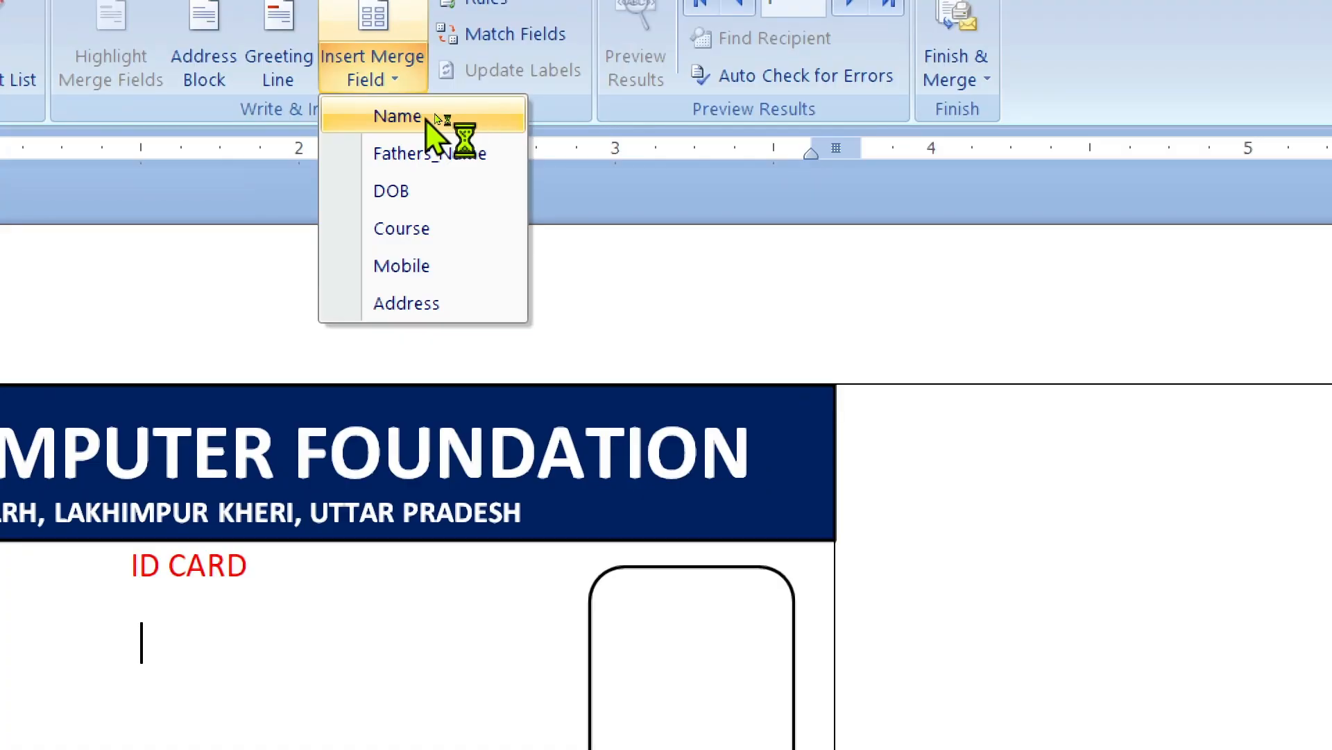
left_click(437, 112)
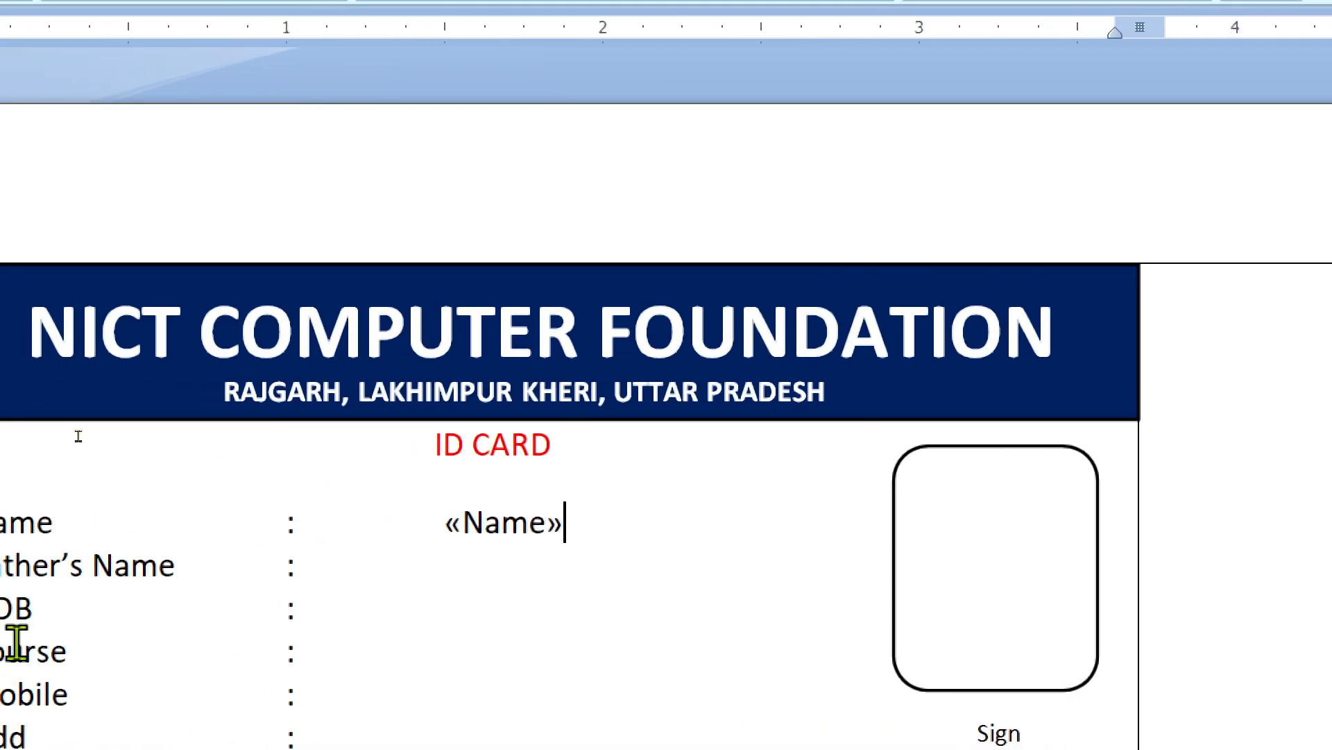
left_click(615, 585)
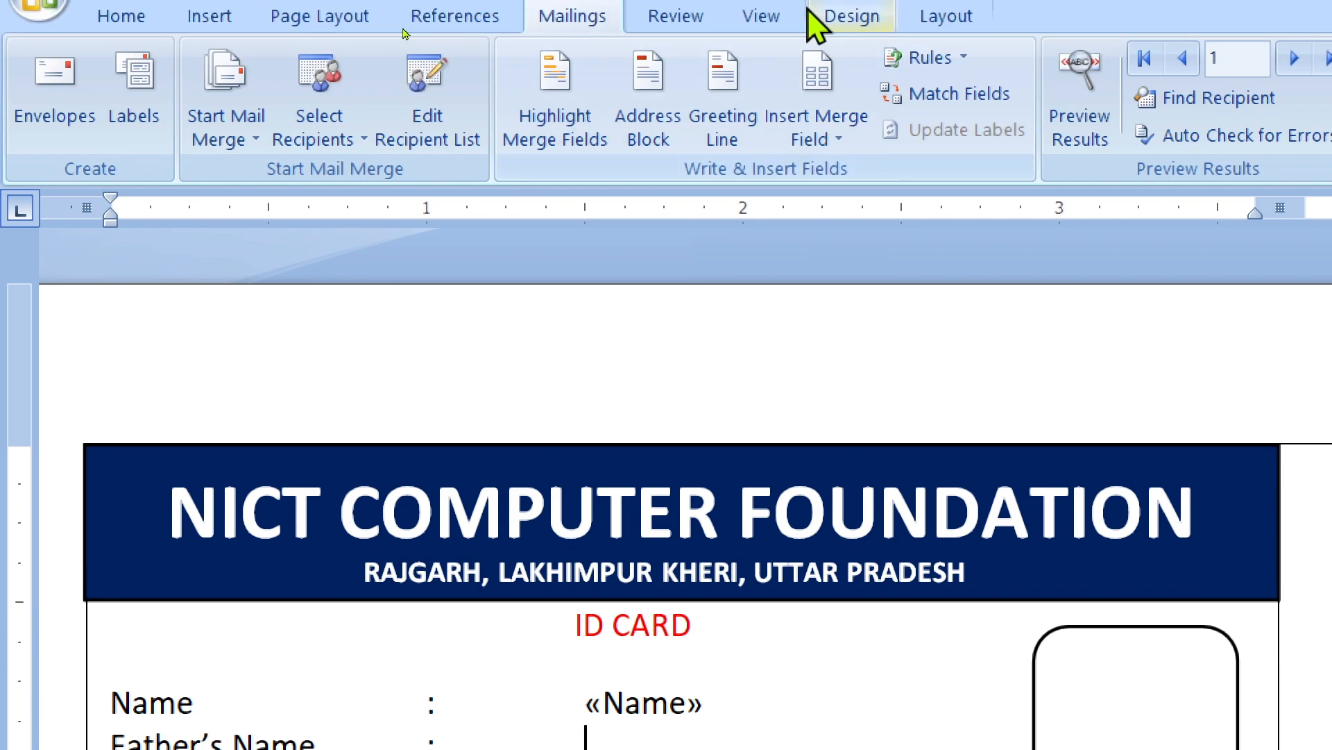
left_click(825, 136)
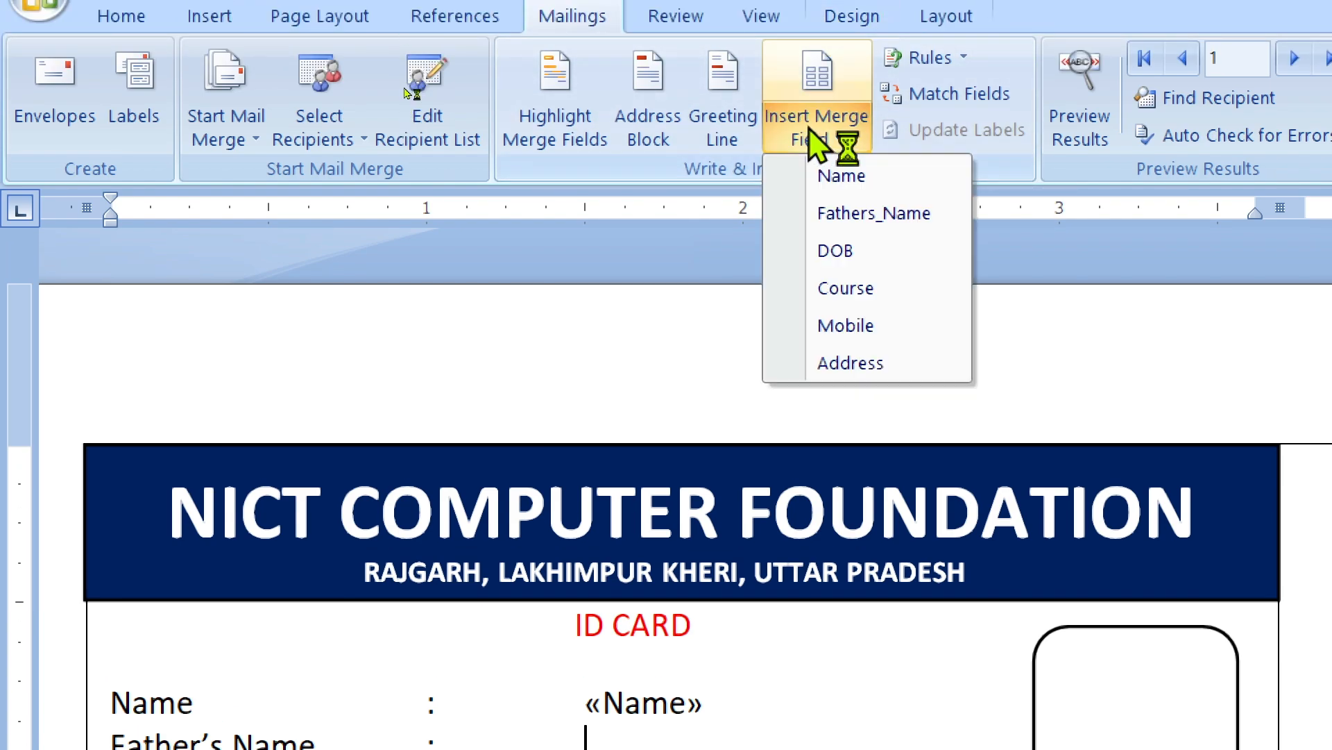
left_click(848, 219)
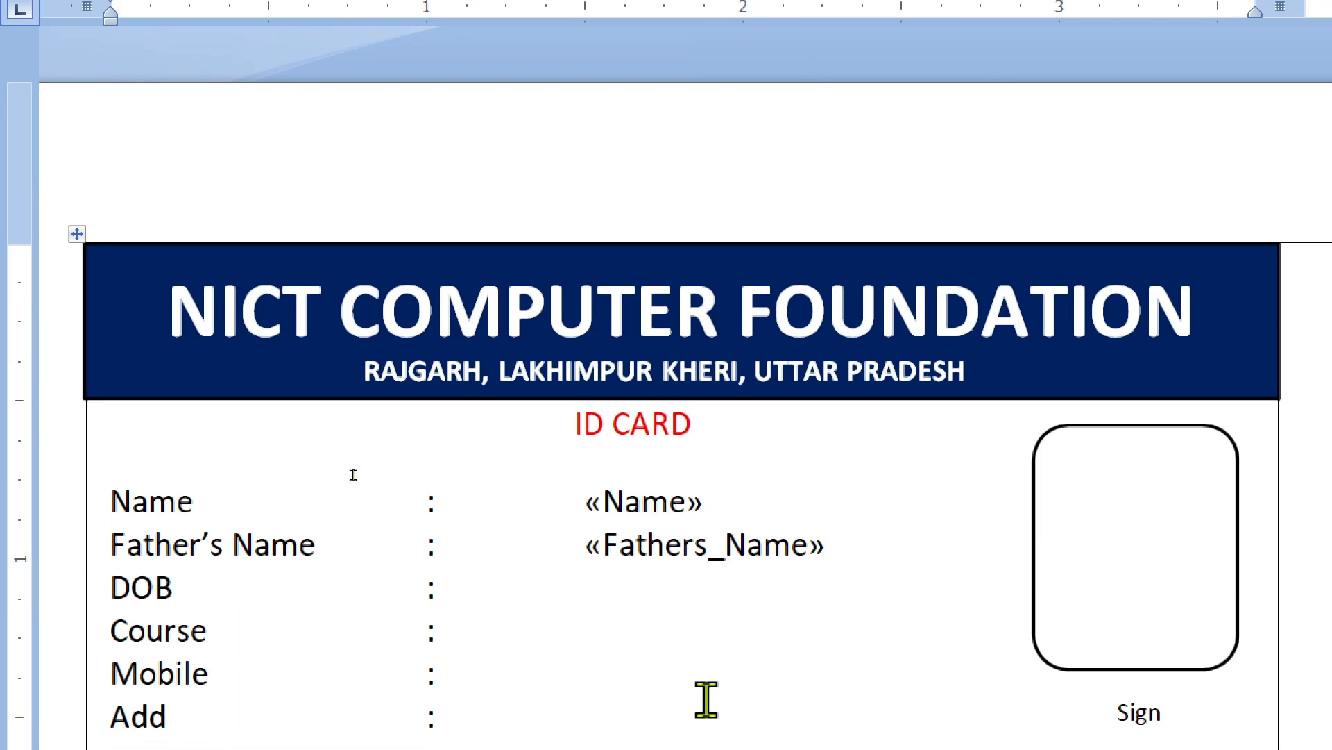
left_click(615, 569)
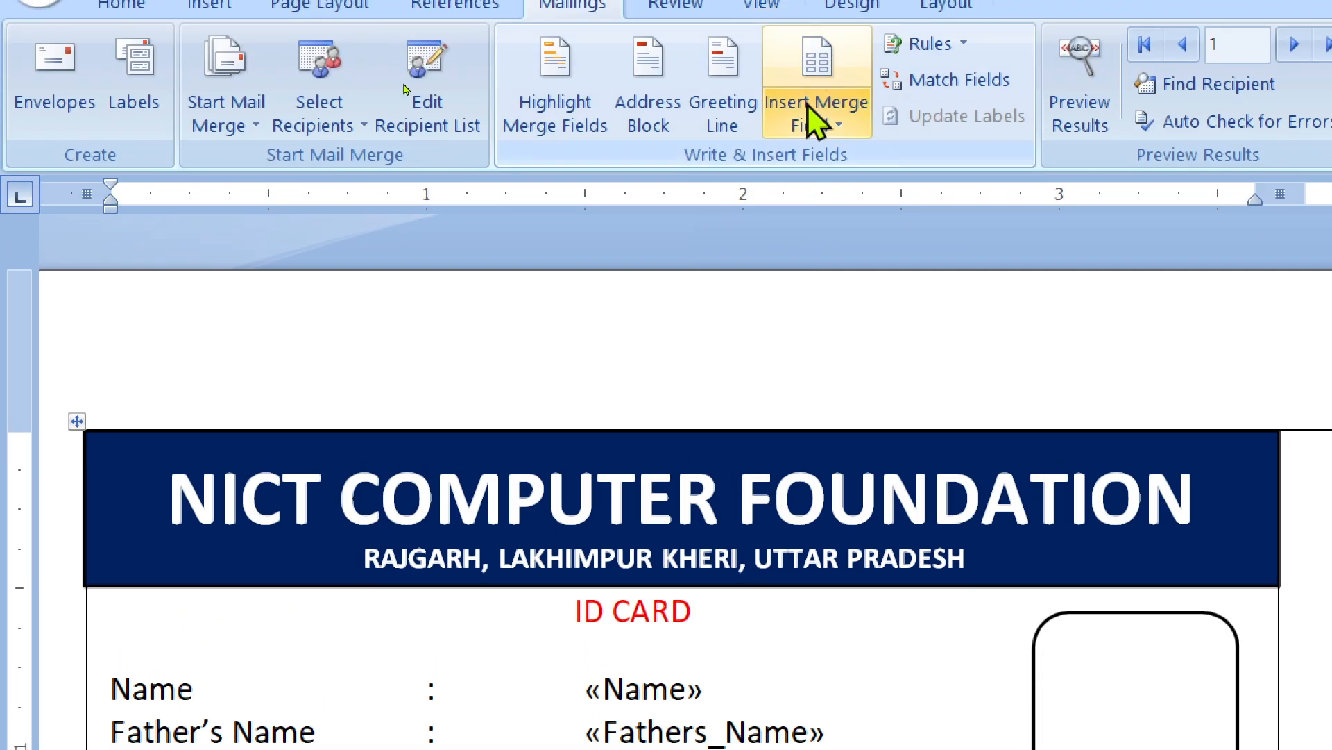
left_click(810, 124)
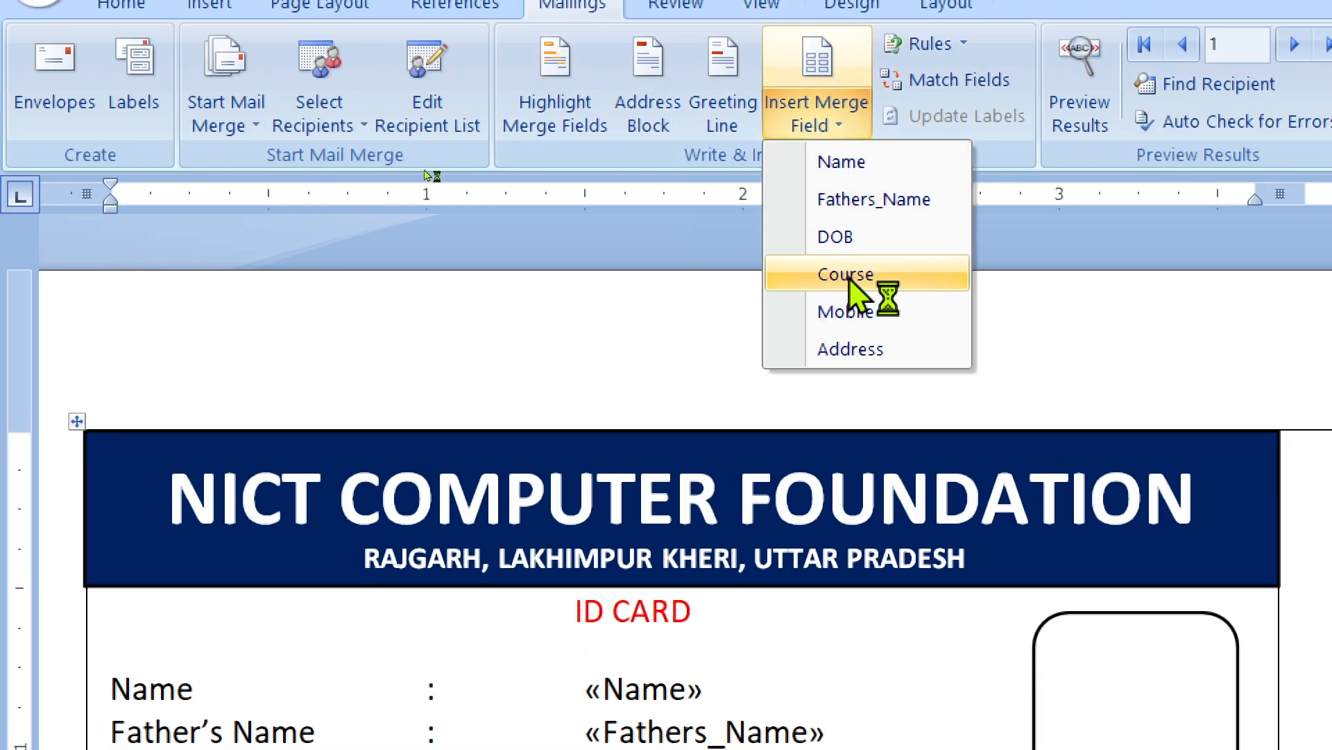
left_click(843, 239)
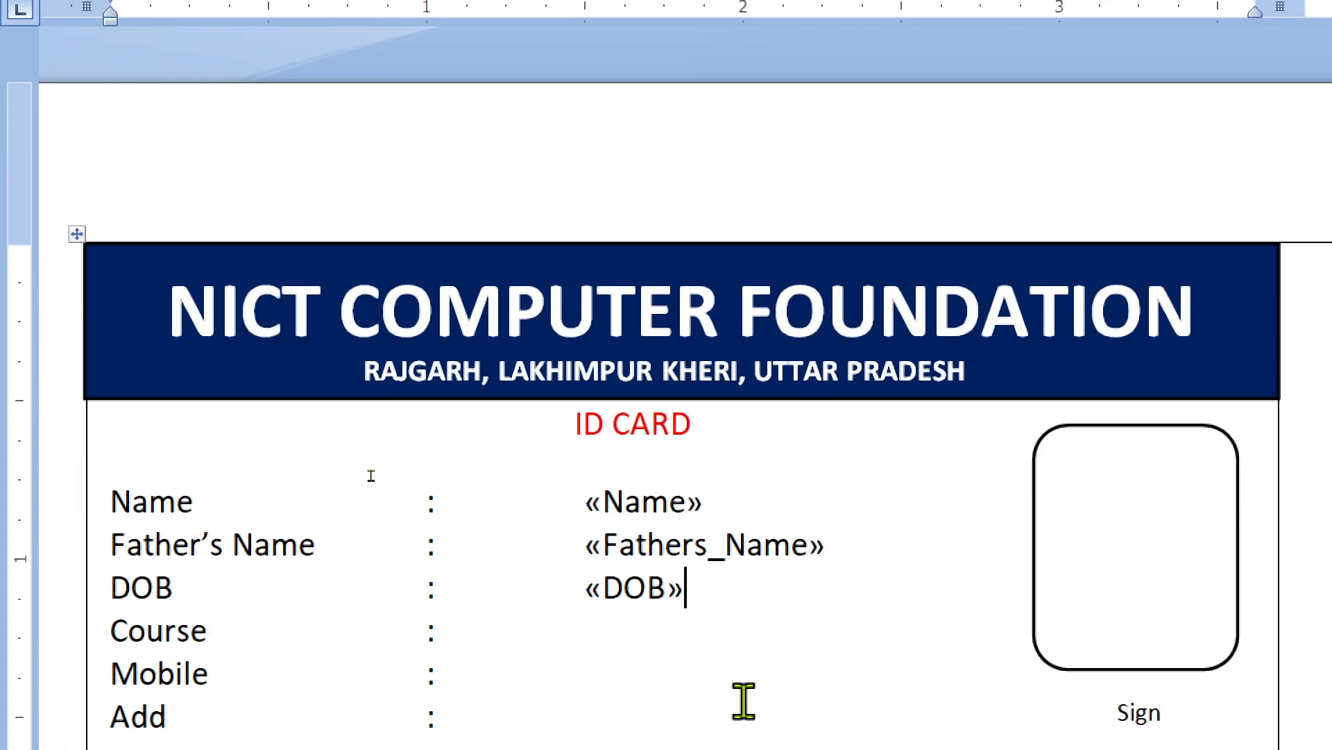
- Insert the «Course», «Mobile» and «Address» merge fields beside the Course, Mobile and Add labels
left_click(627, 637)
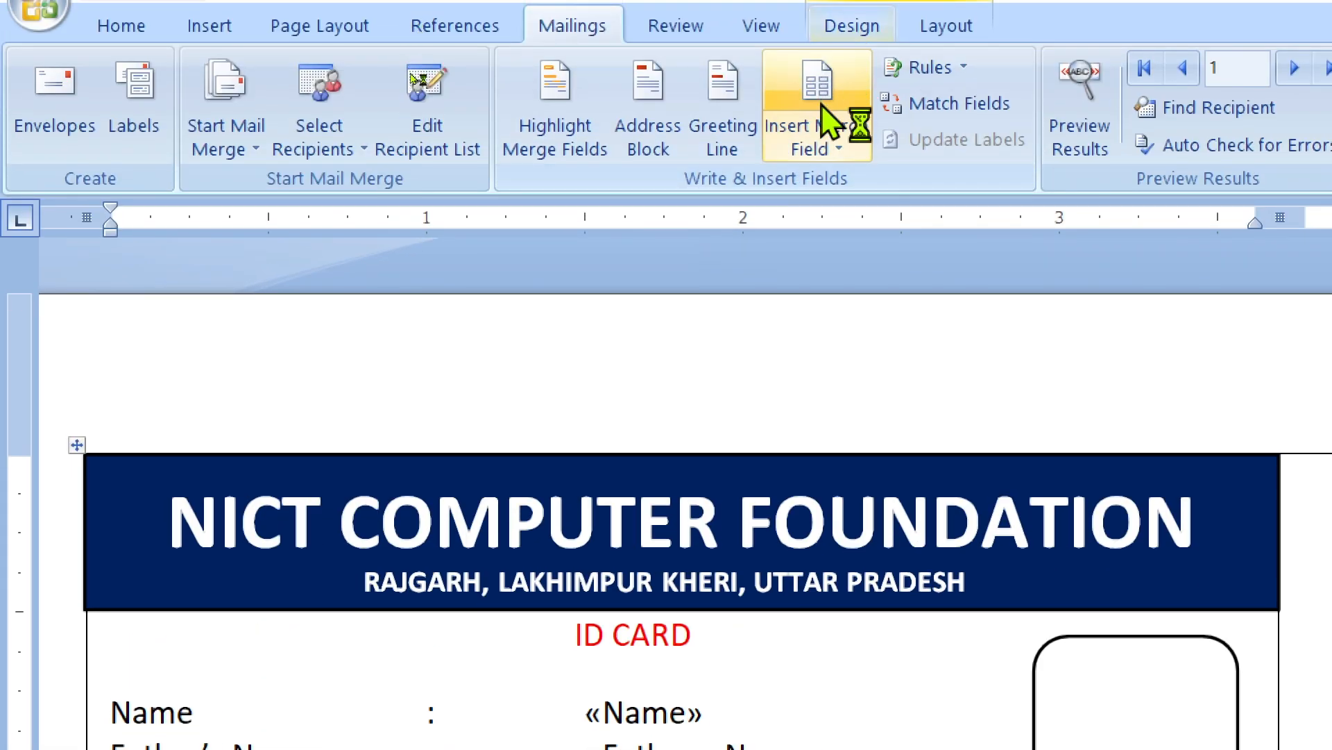
left_click(830, 147)
left_click(843, 298)
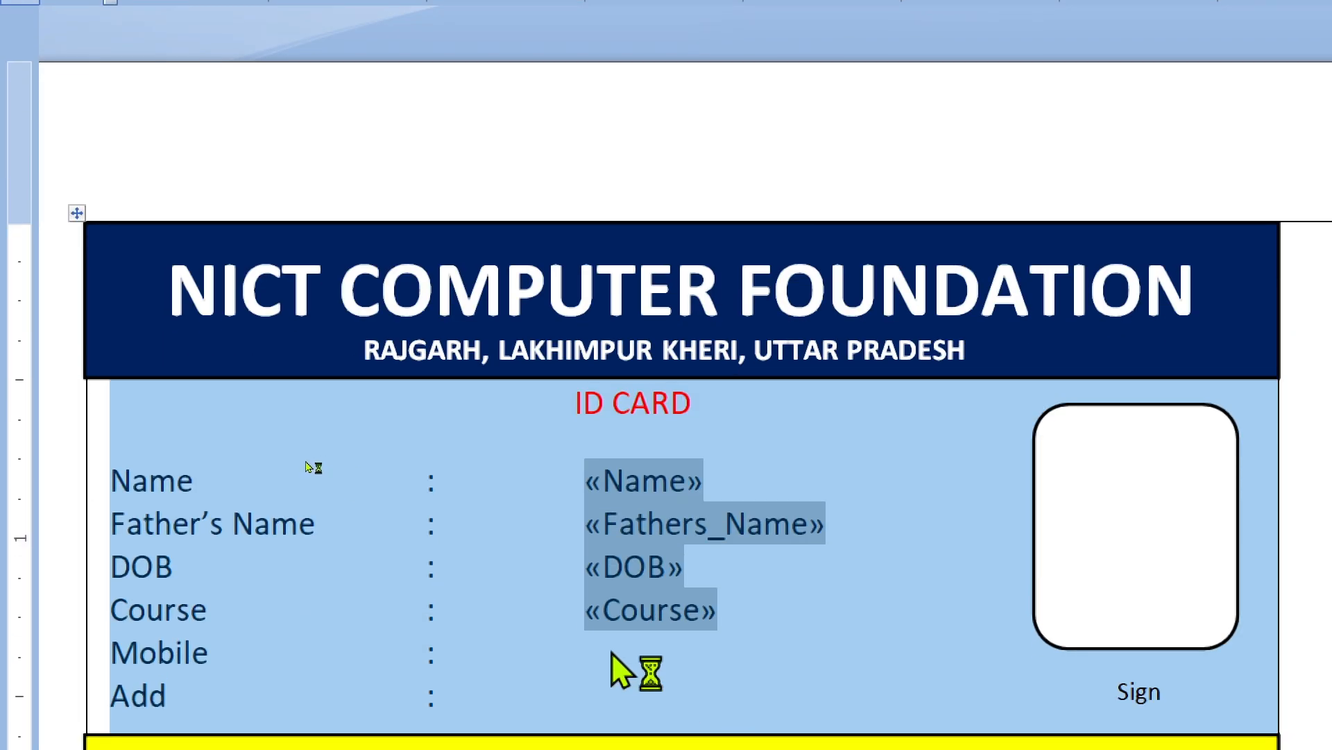
left_click(611, 652)
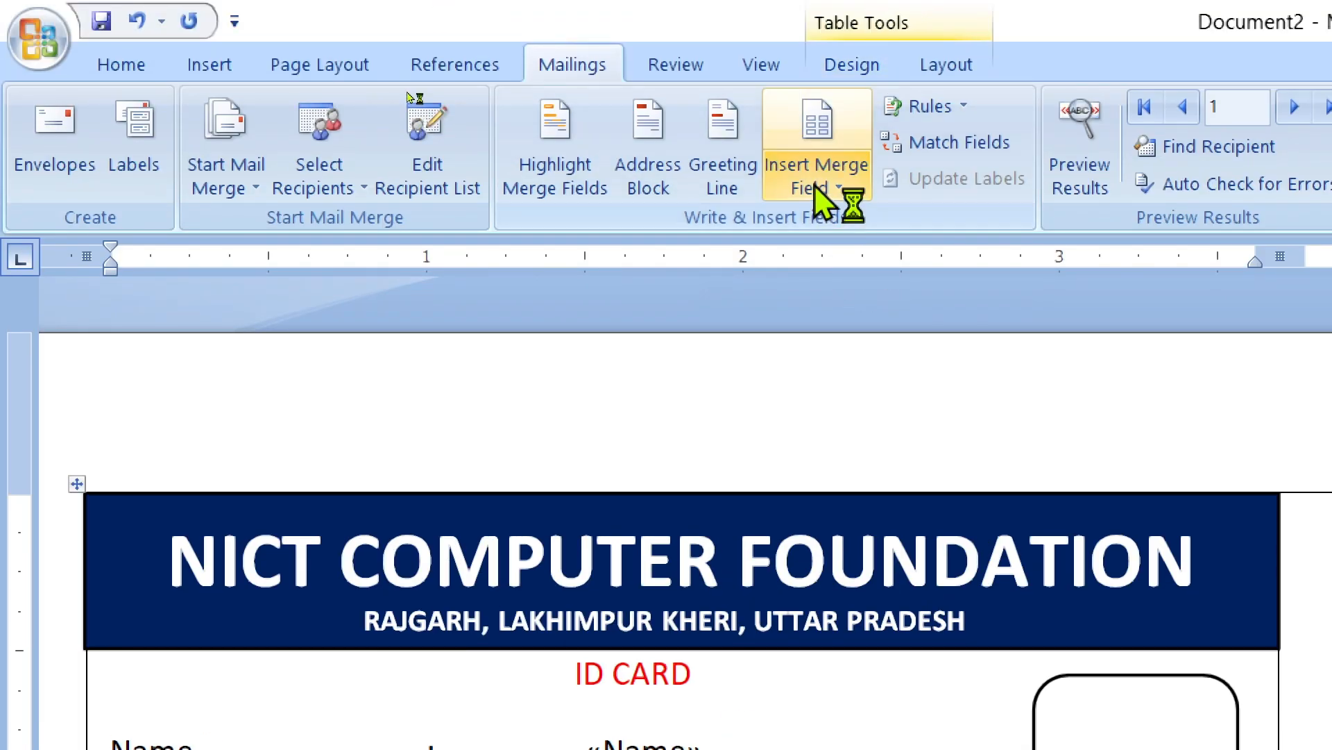
left_click(814, 185)
left_click(831, 374)
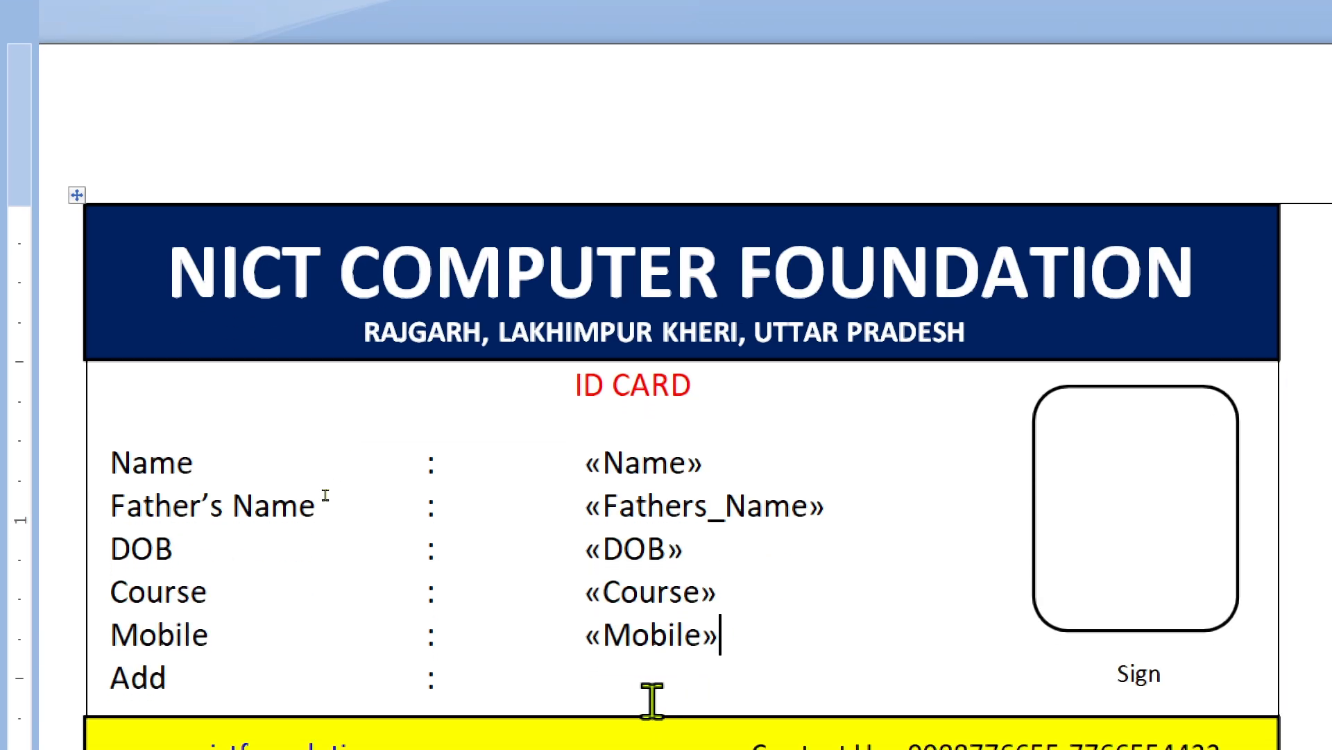
left_click(640, 694)
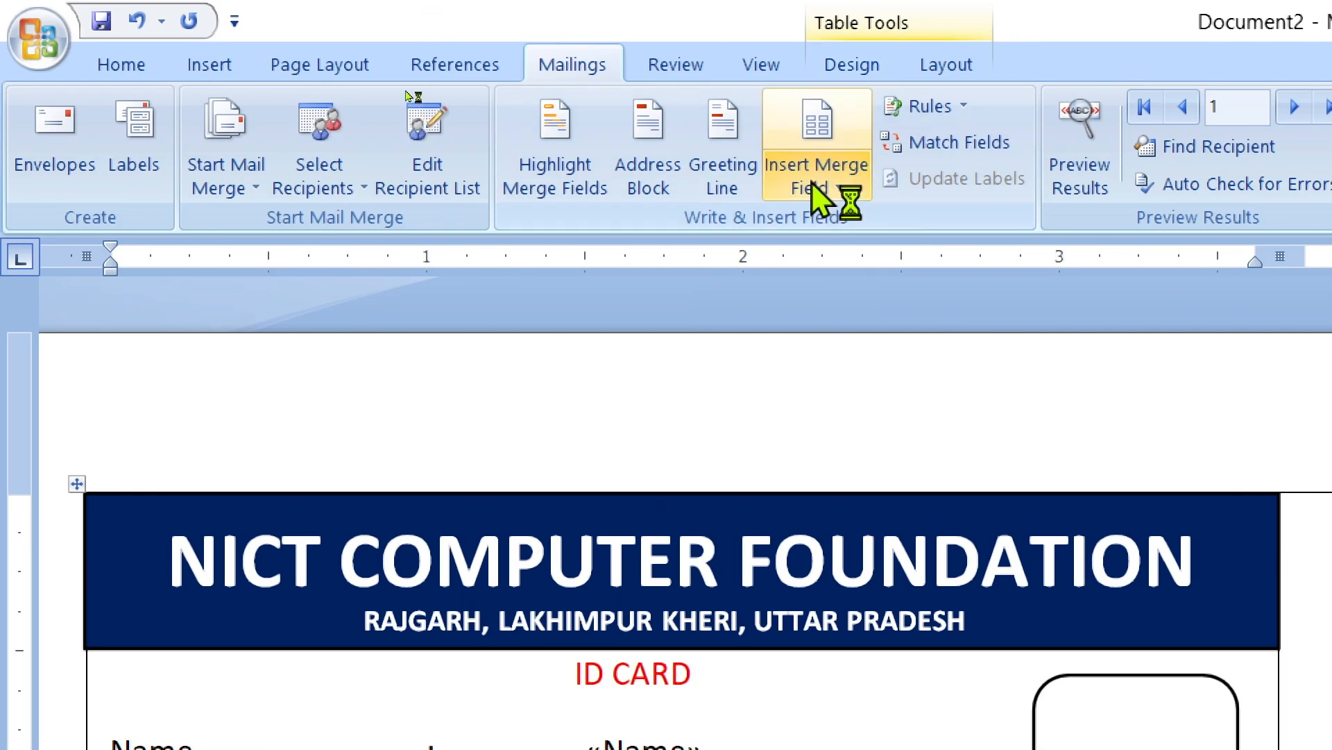
left_click(812, 184)
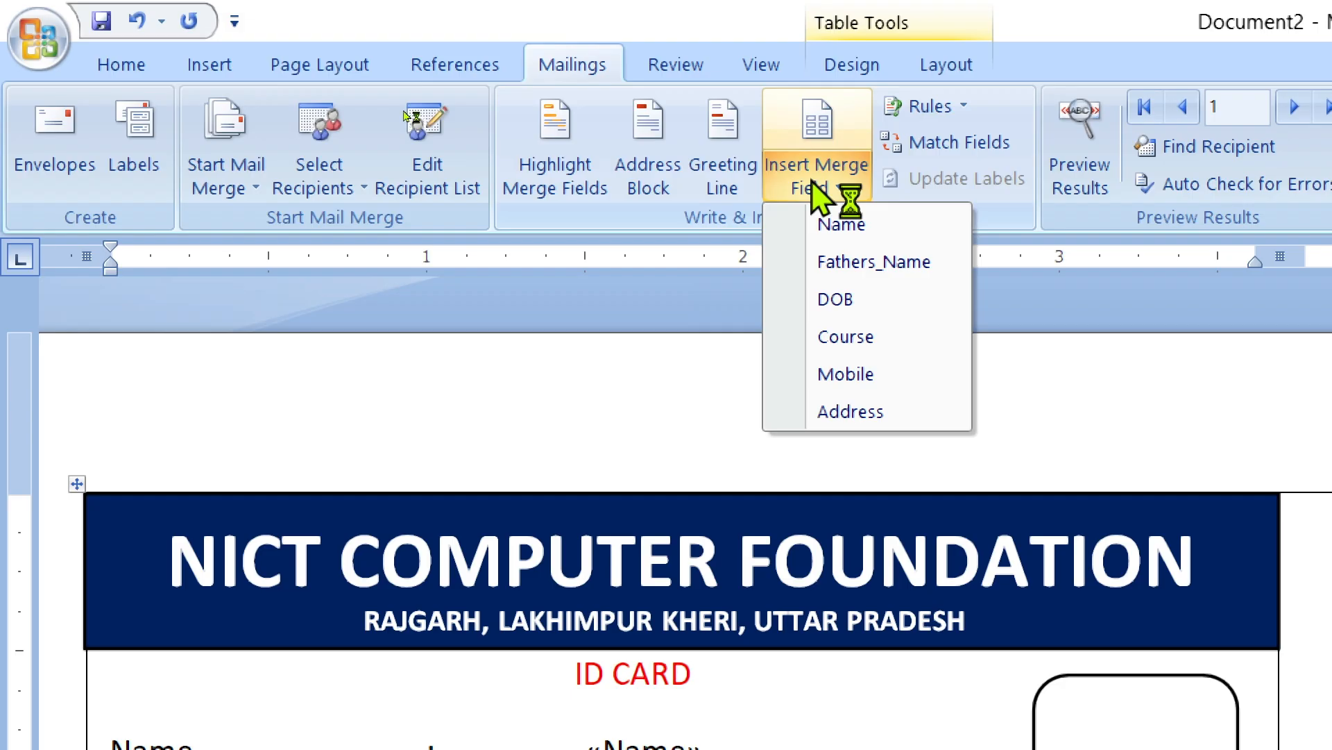
left_click(809, 435)
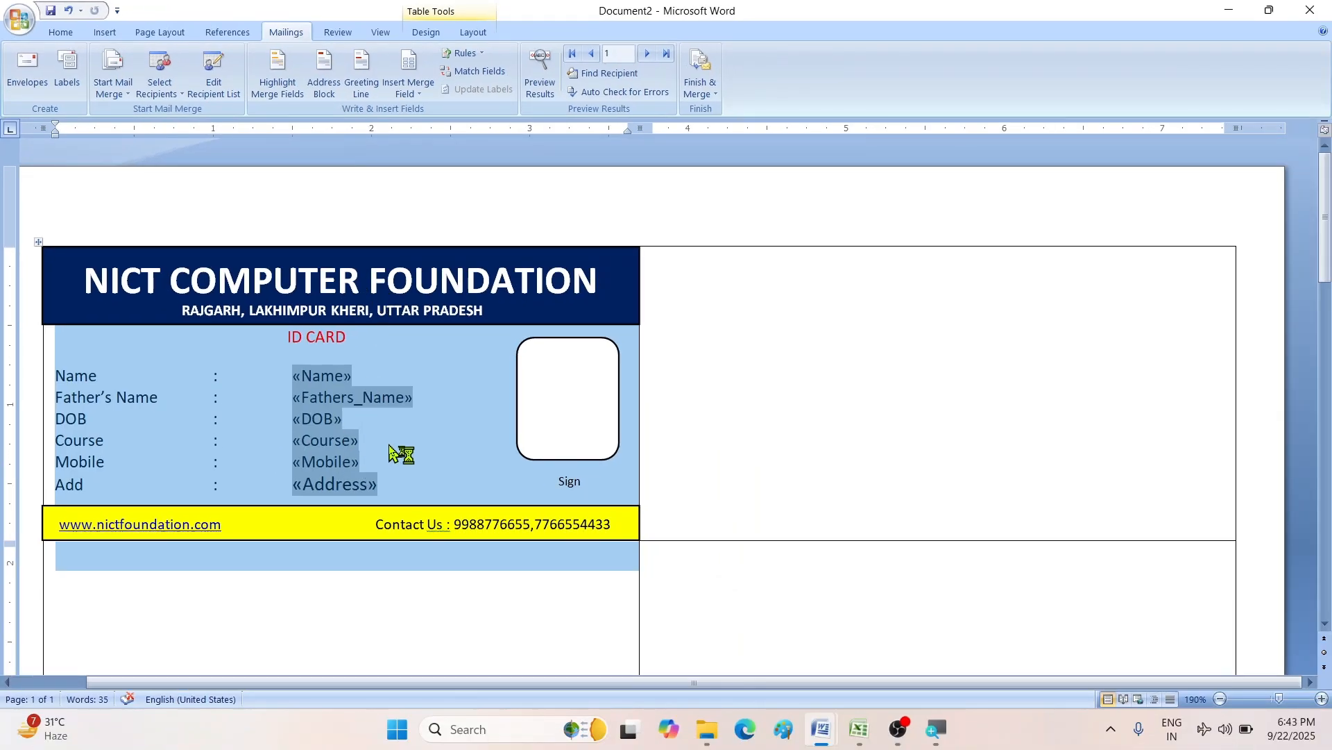
left_click(390, 444)
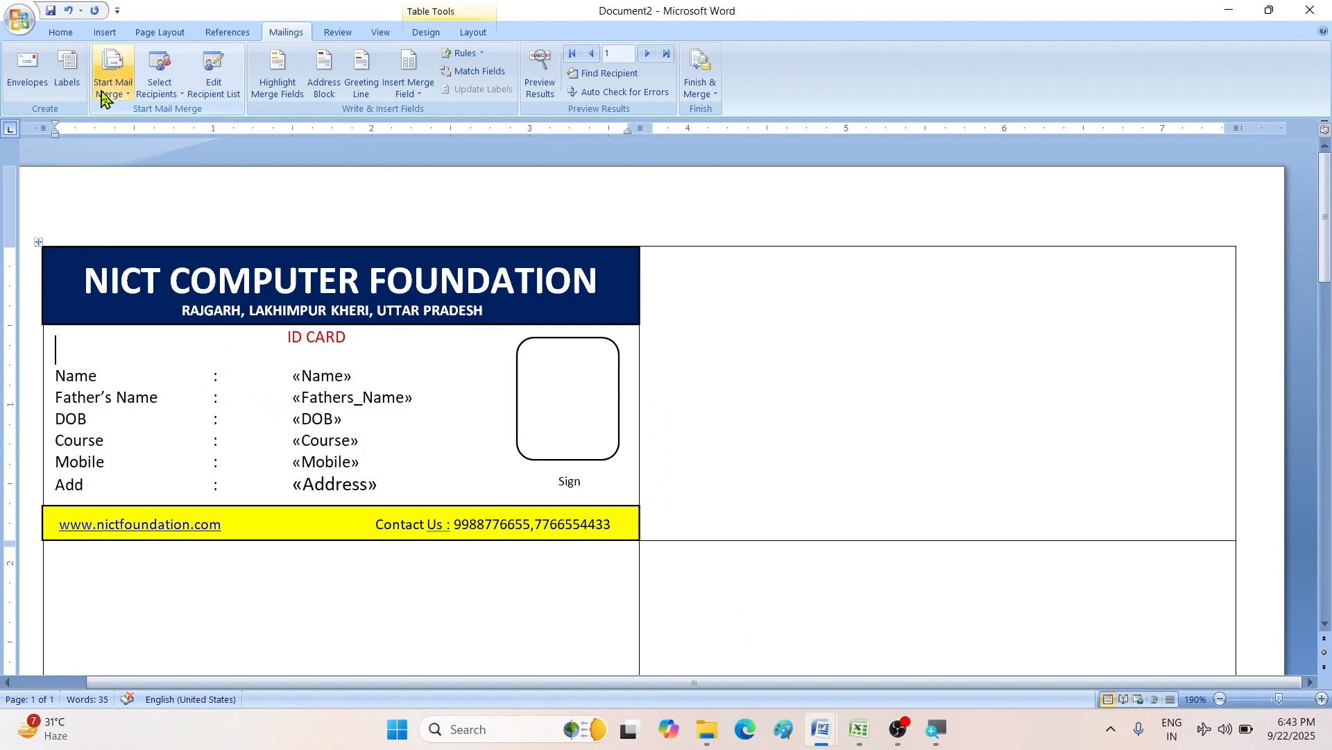
- Make the merge document Labels using the Microsoft 30 Per Page layout
left_click(122, 101)
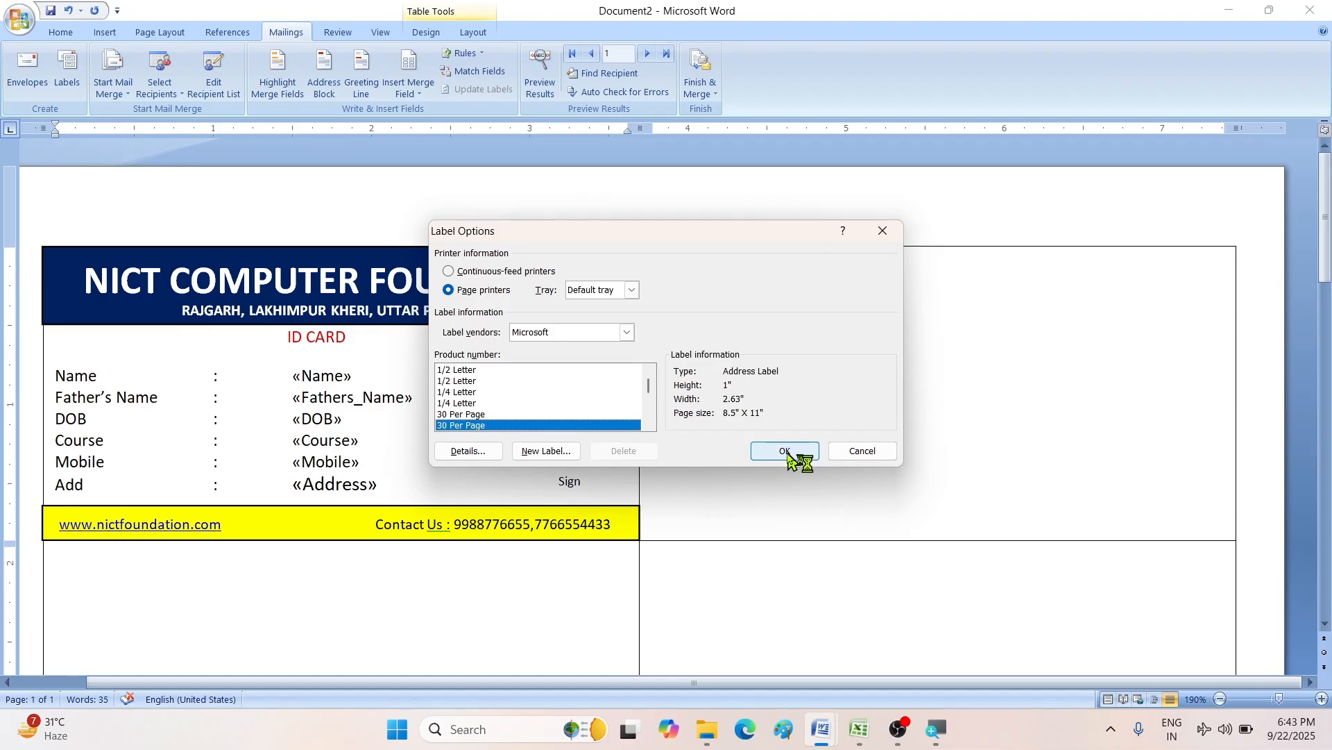
left_click(787, 451)
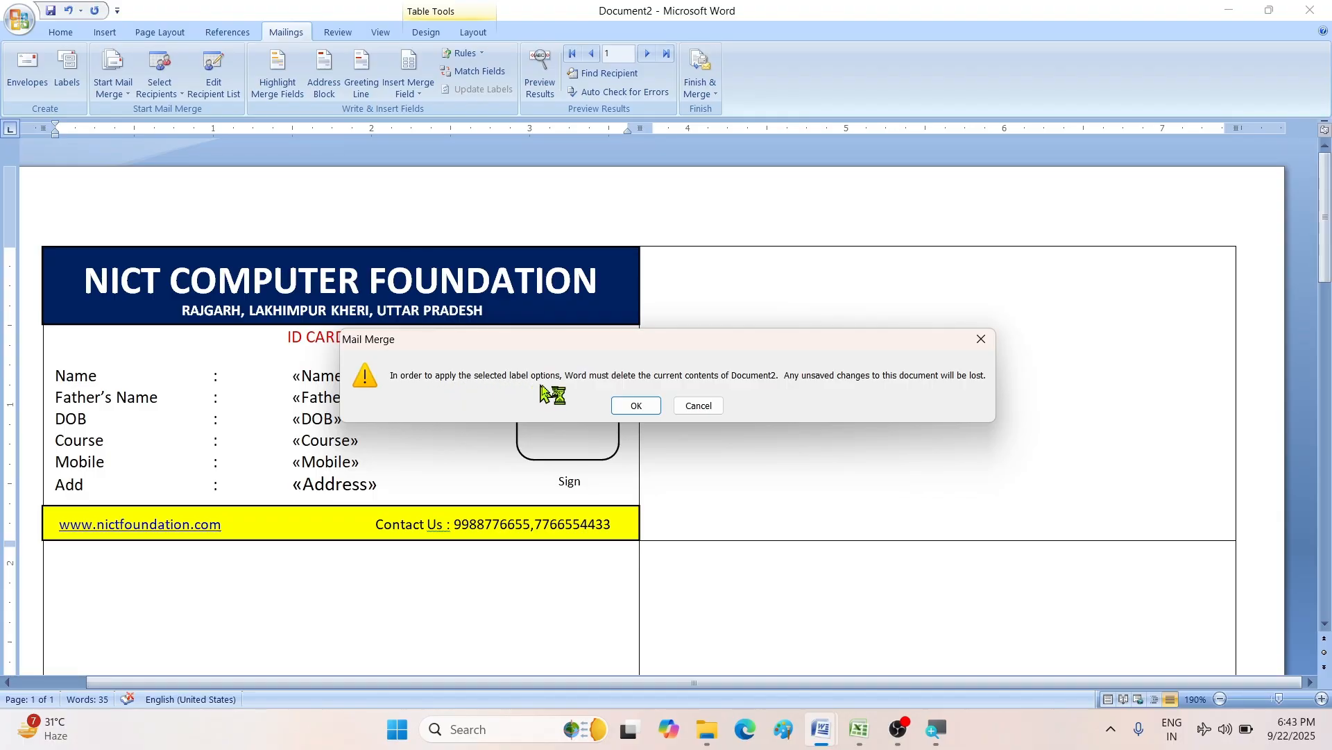
- Accept clearing Document2's contents for the new 30-per-page labels
left_click(635, 406)
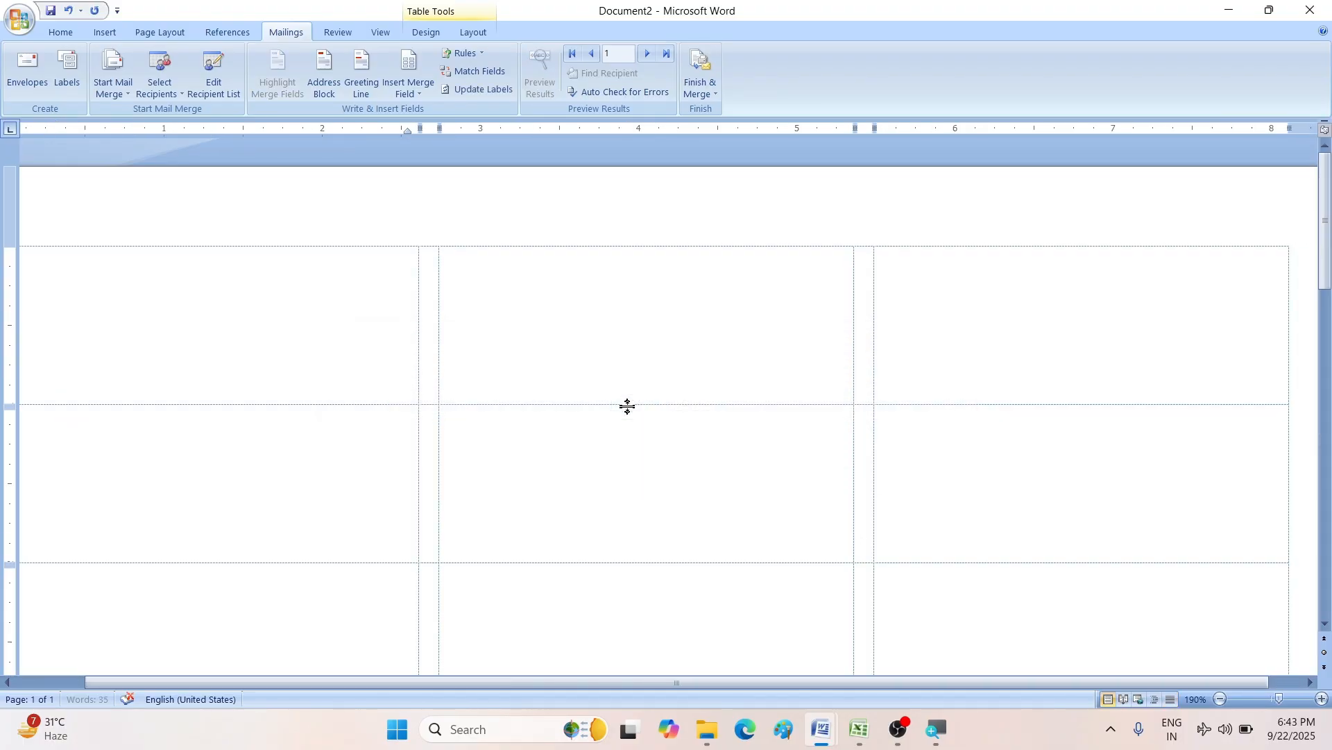
scroll(531, 486, "down", 4, "ctrl")
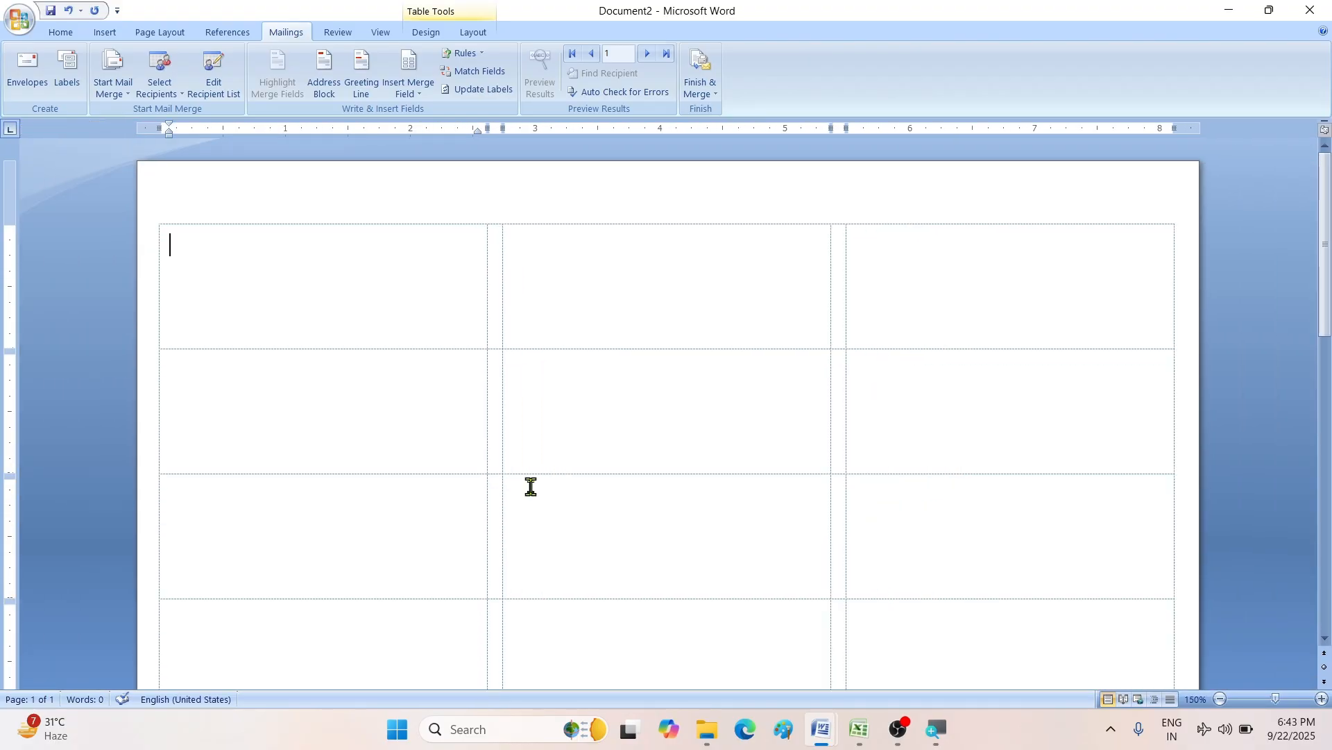
scroll(668, 358, "down", 1)
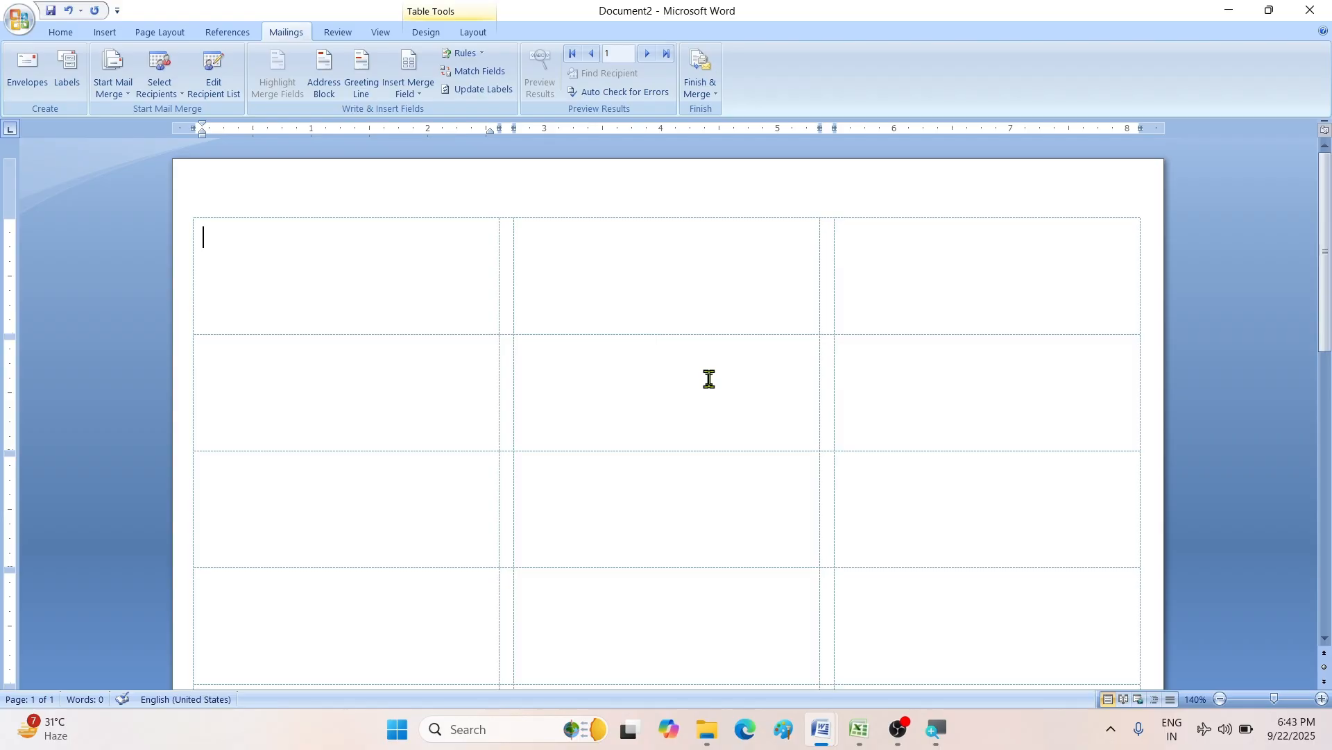
- Undo to restore the NICT ID card, then Update Labels to repeat it in every cell
key("ctrl+z")
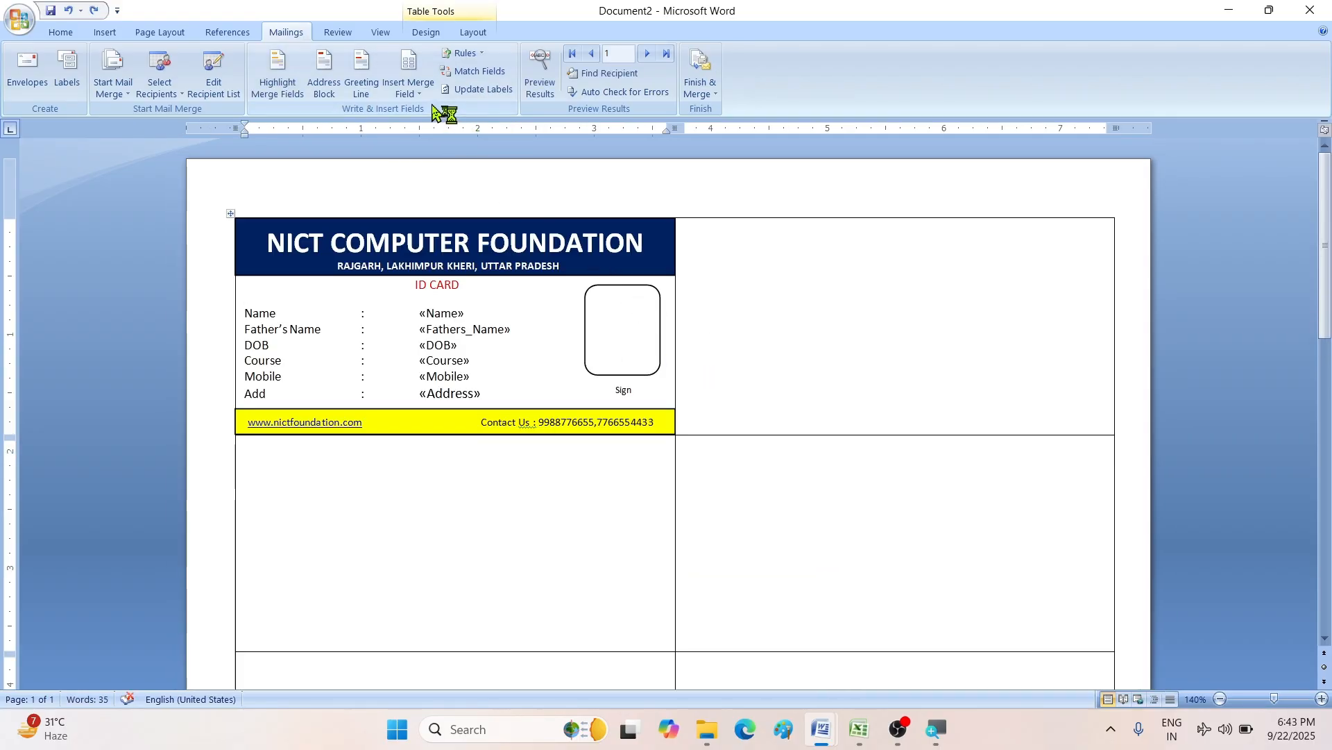
left_click(484, 91)
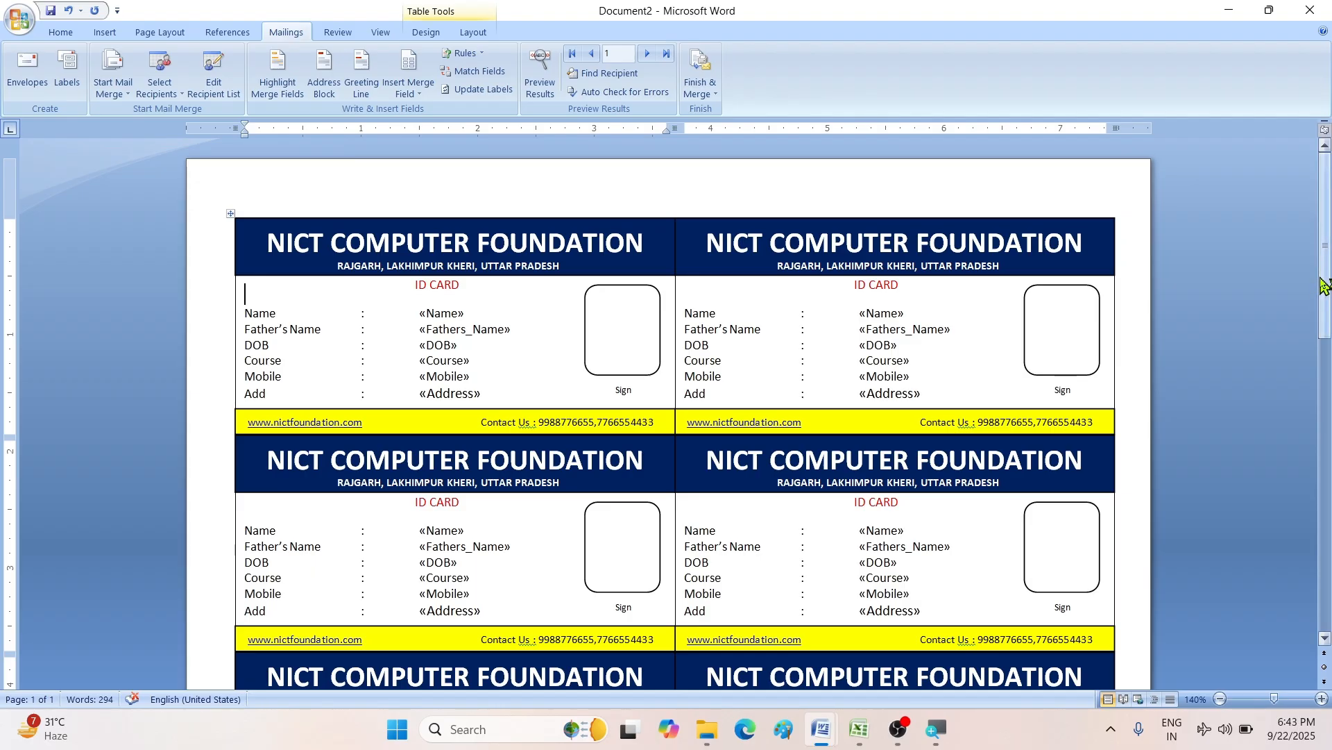
mouse_move(1327, 286)
left_mouse_down()
mouse_move(1327, 503)
mouse_move(1329, 272)
left_mouse_up()
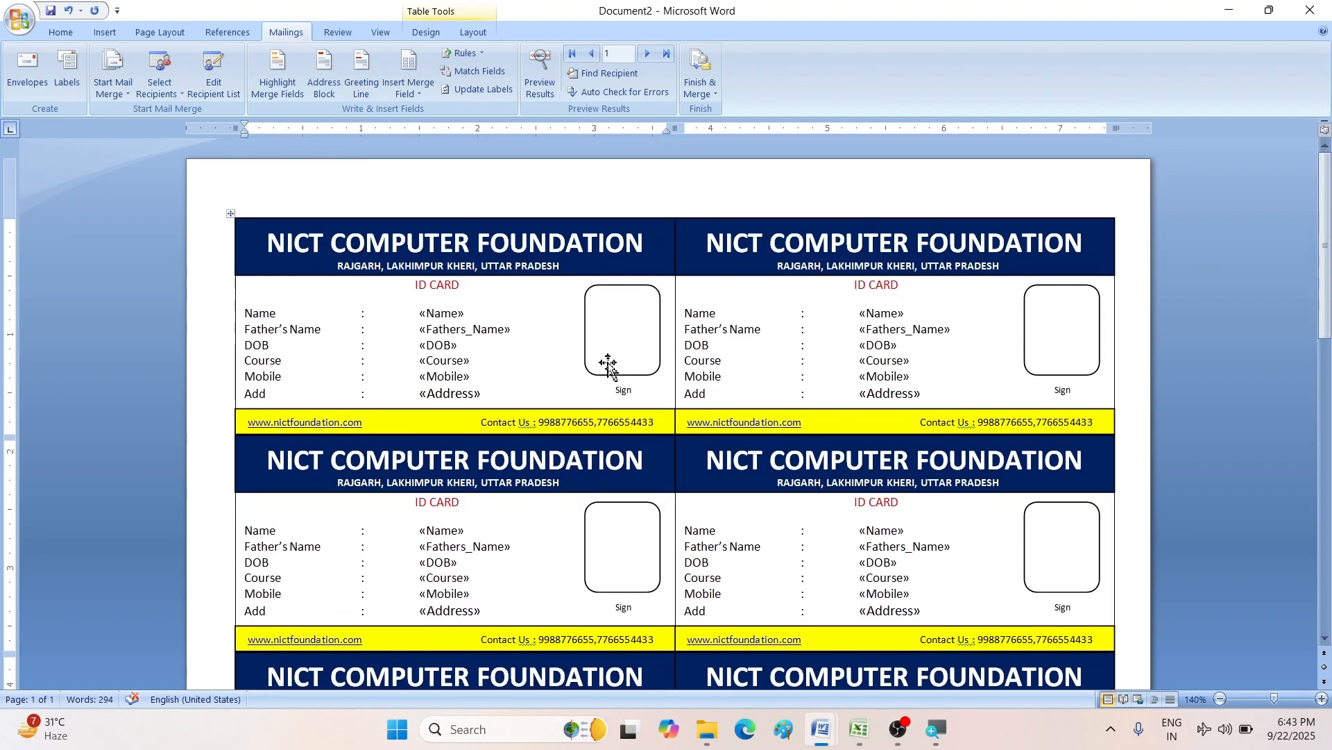
scroll(608, 362, "up", 7)
scroll(608, 362, "down", 1)
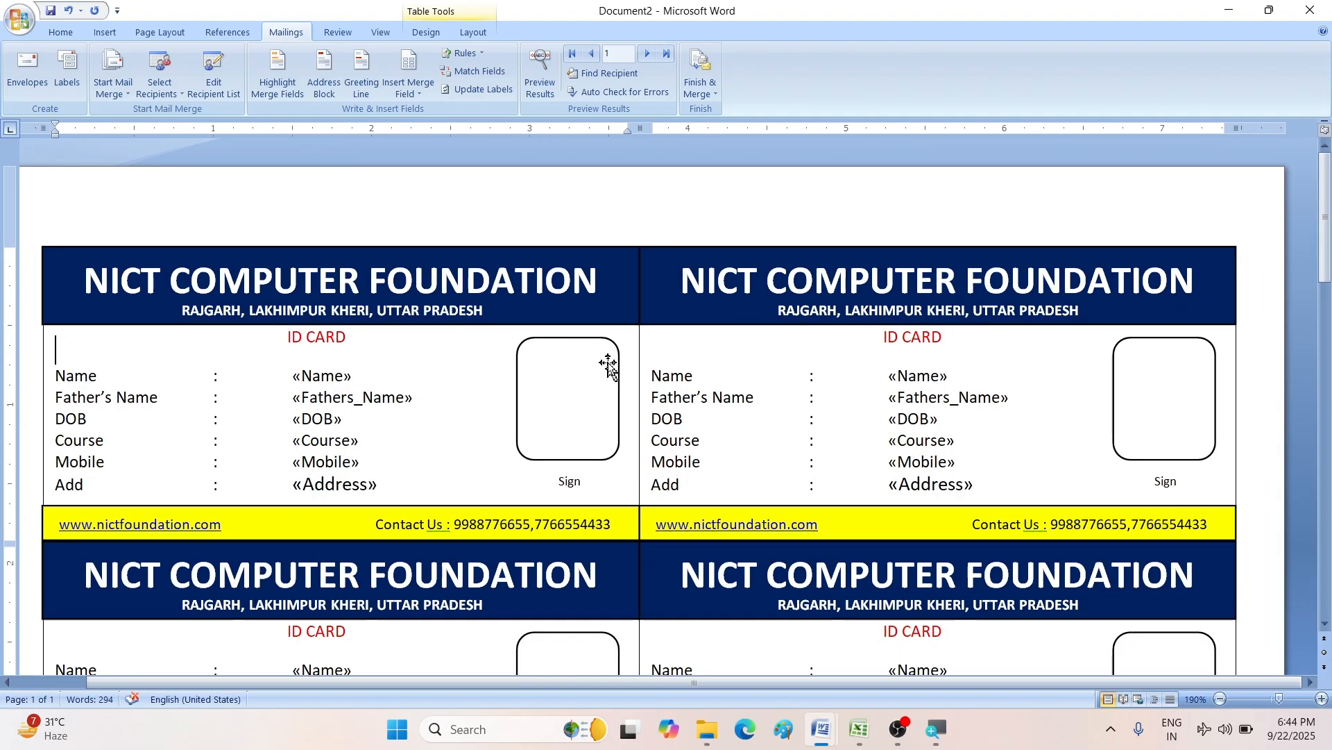
scroll(608, 364, "down", 2)
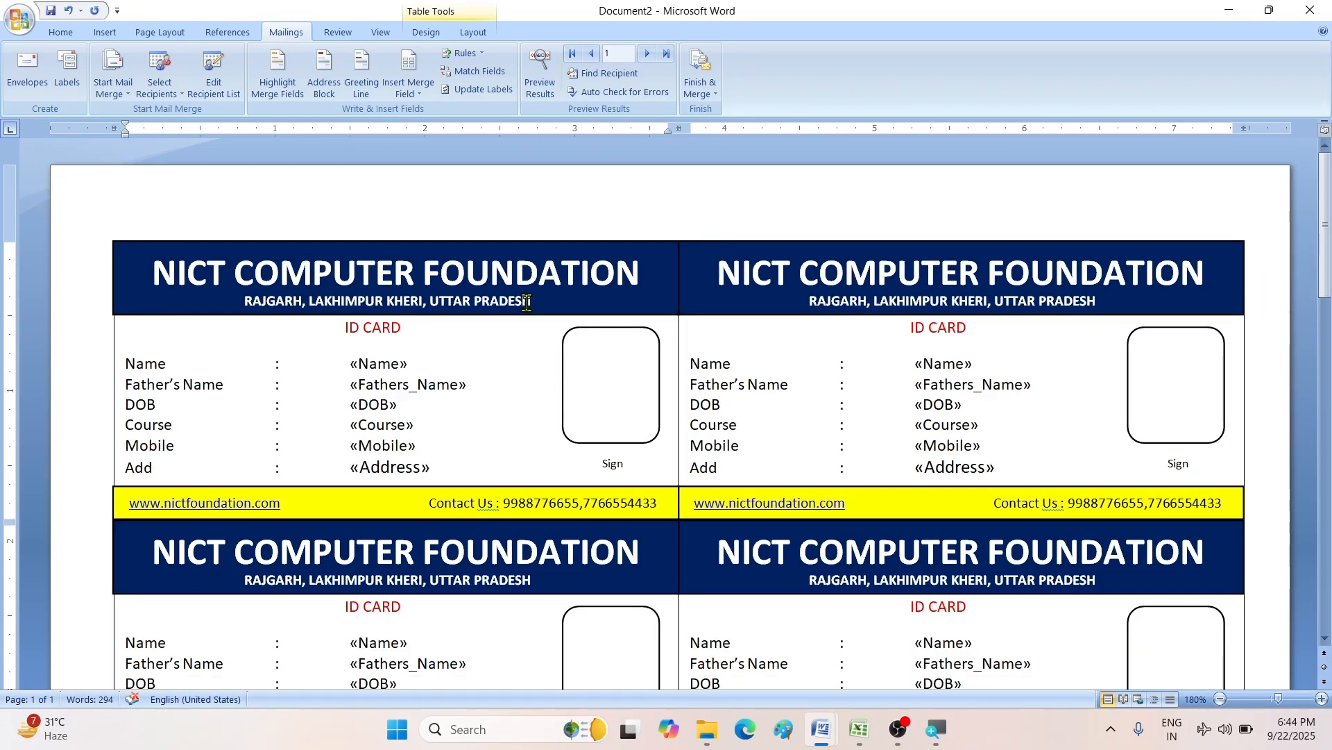
- Merge all student records into a new Labels5 document with Edit Individual Documents
left_click(700, 93)
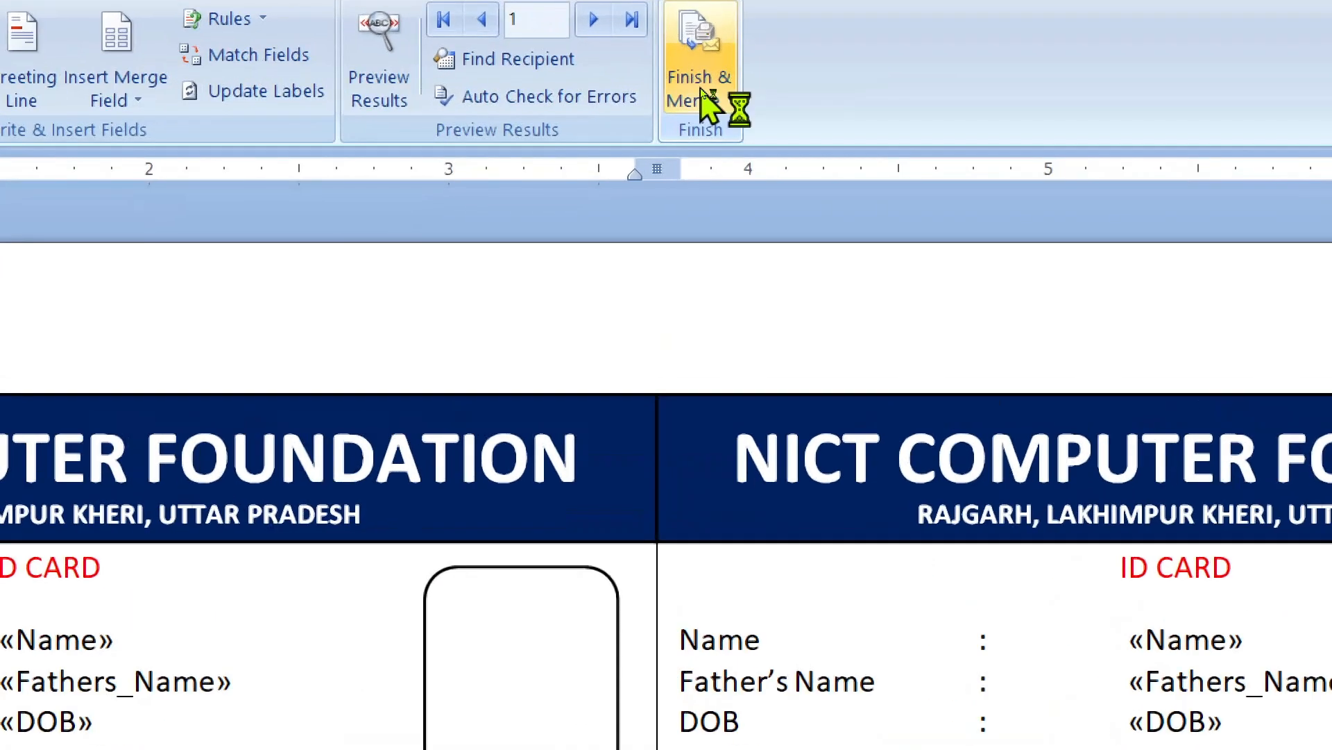
left_click(689, 97)
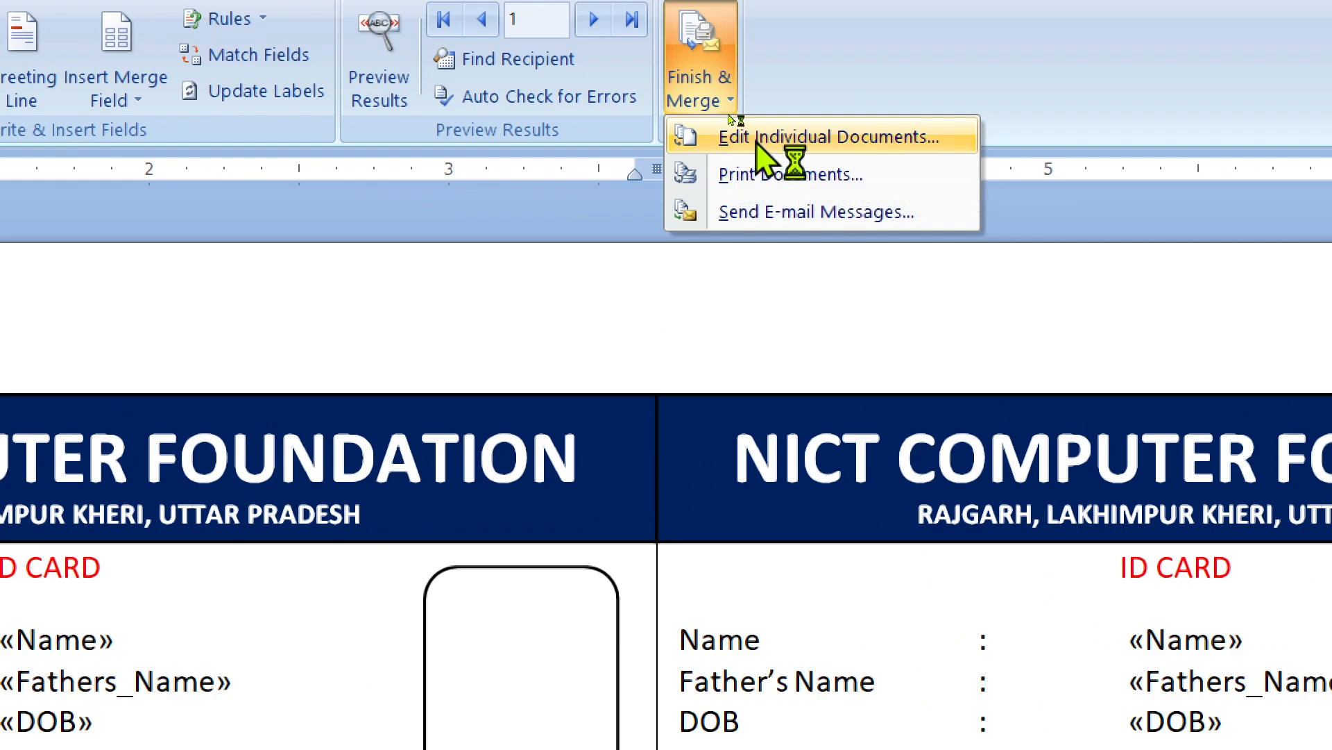
left_click(735, 136)
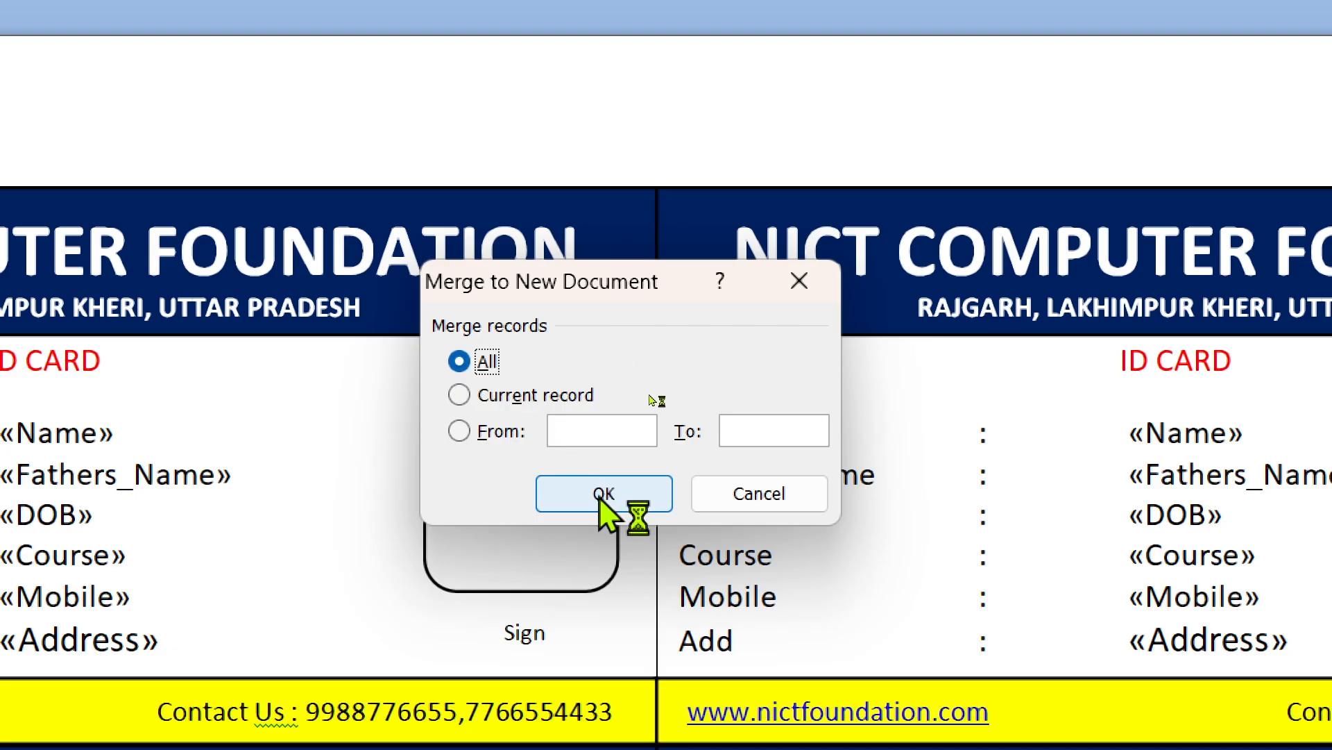
left_click(597, 494)
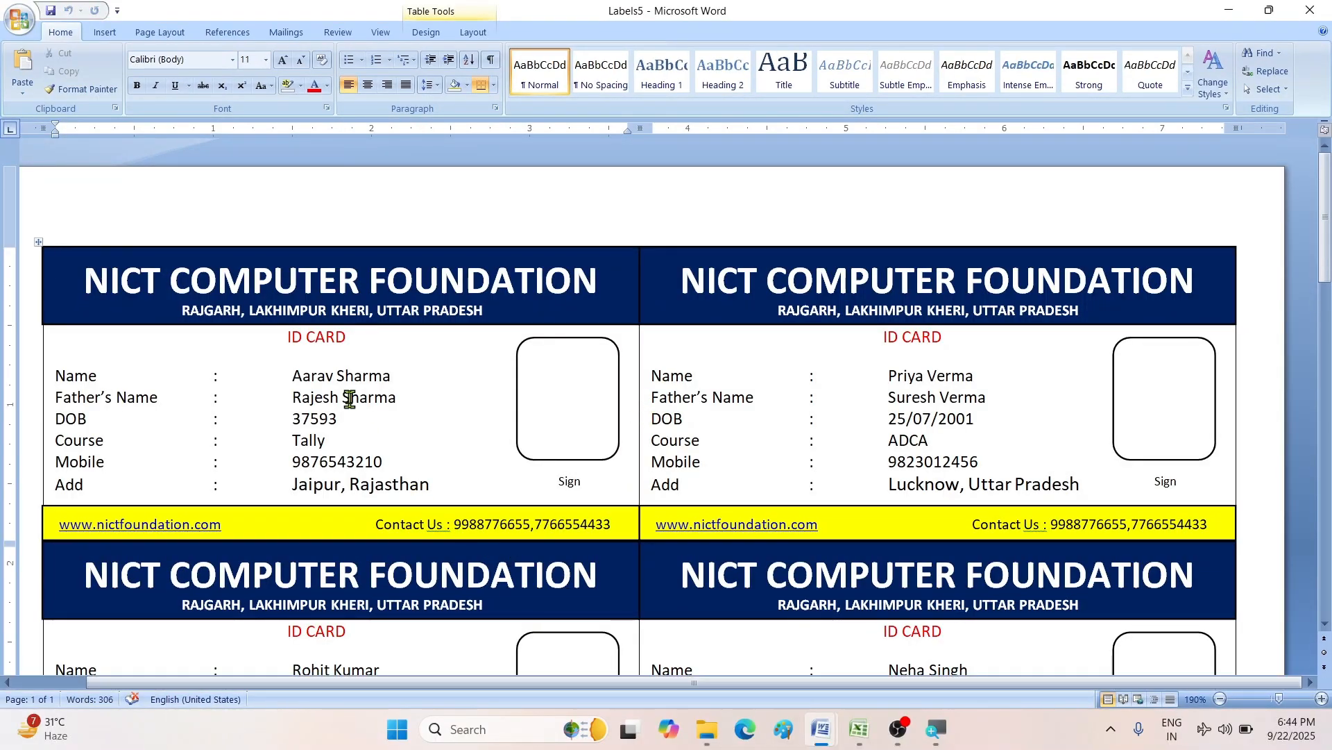
left_click(327, 382)
mouse_move(1326, 254)
left_mouse_down()
mouse_move(1325, 496)
mouse_move(1321, 250)
left_mouse_up()
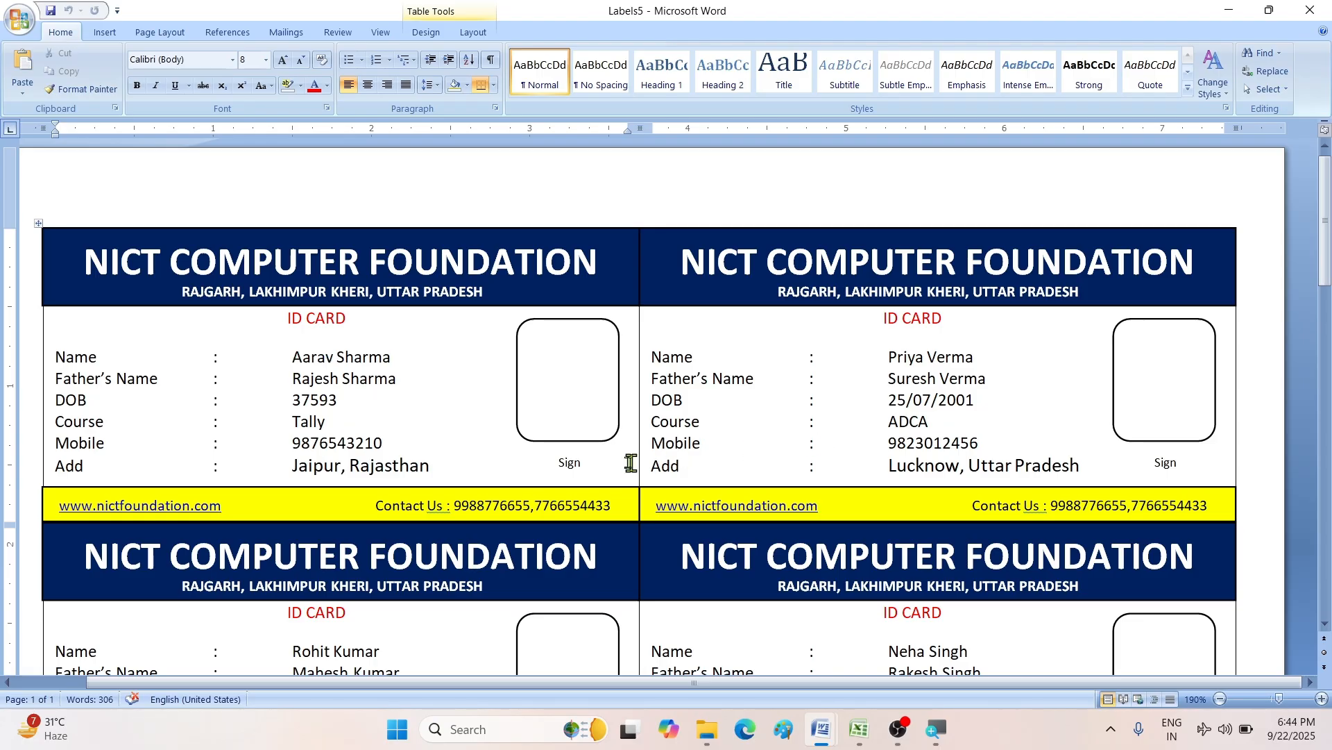
- In Excel, select the Name, Father's Name and DOB columns to check the student data
left_click(859, 728)
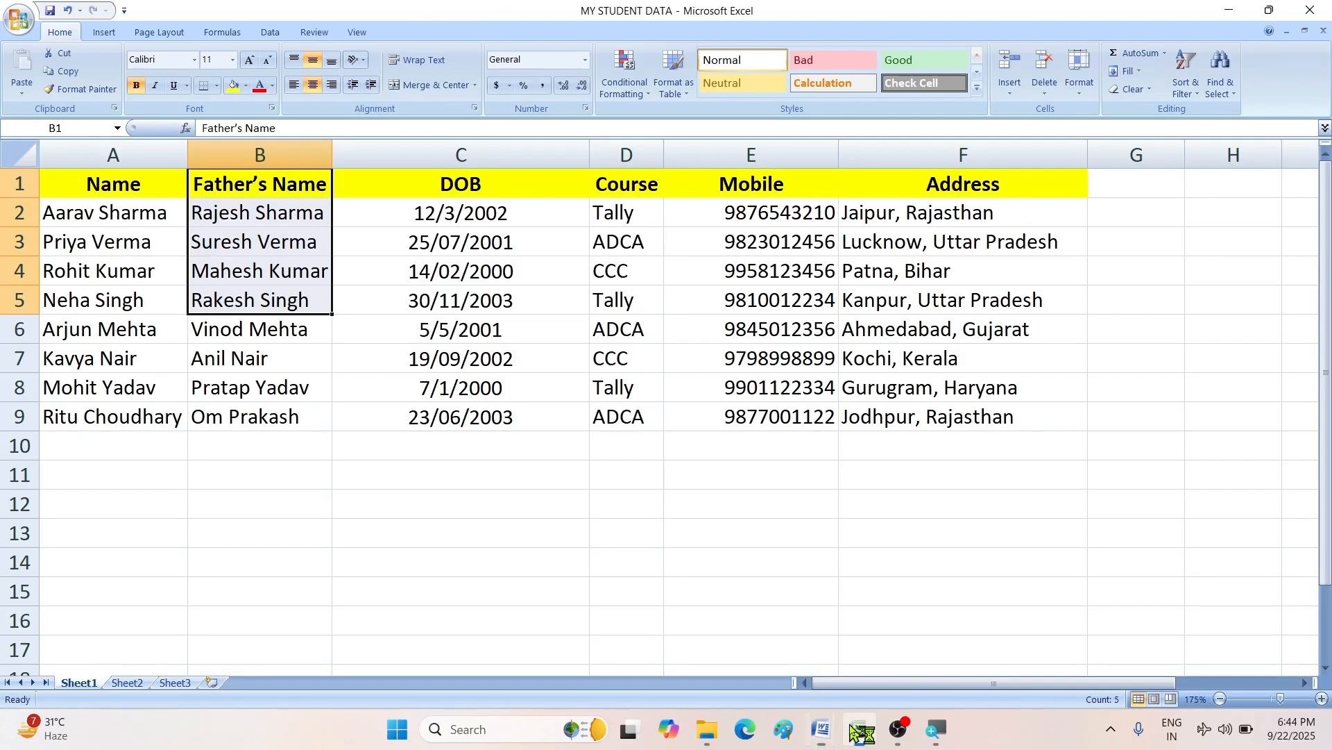
left_click(497, 474)
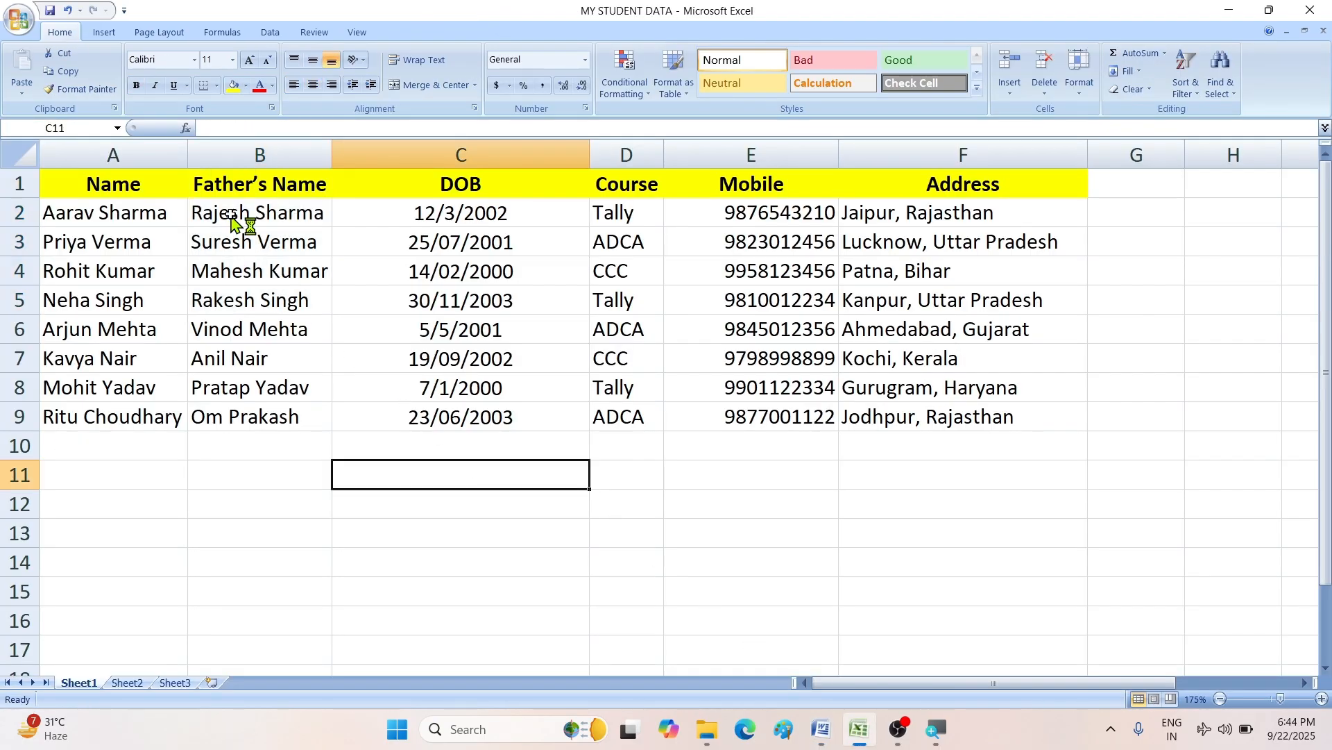
left_click_drag(112, 209, 115, 412)
left_click_drag(253, 202, 256, 385)
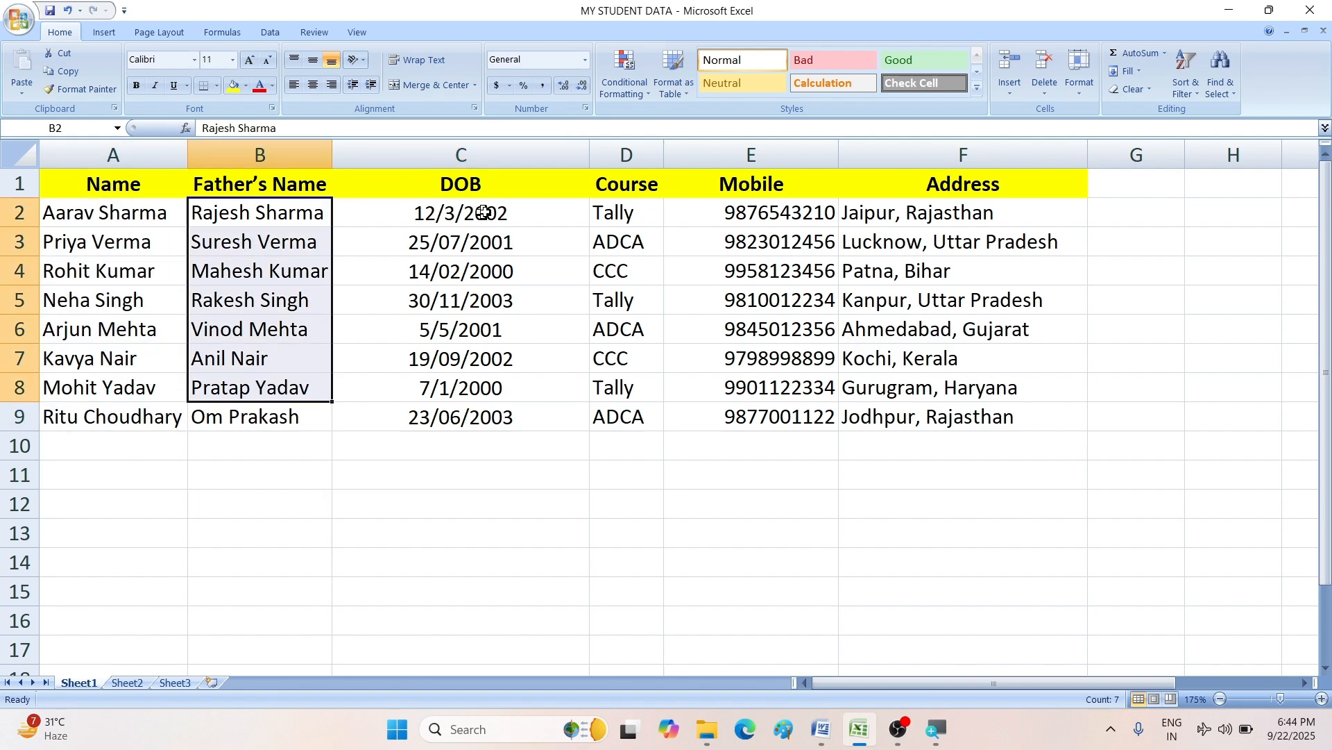
left_click_drag(479, 212, 488, 371)
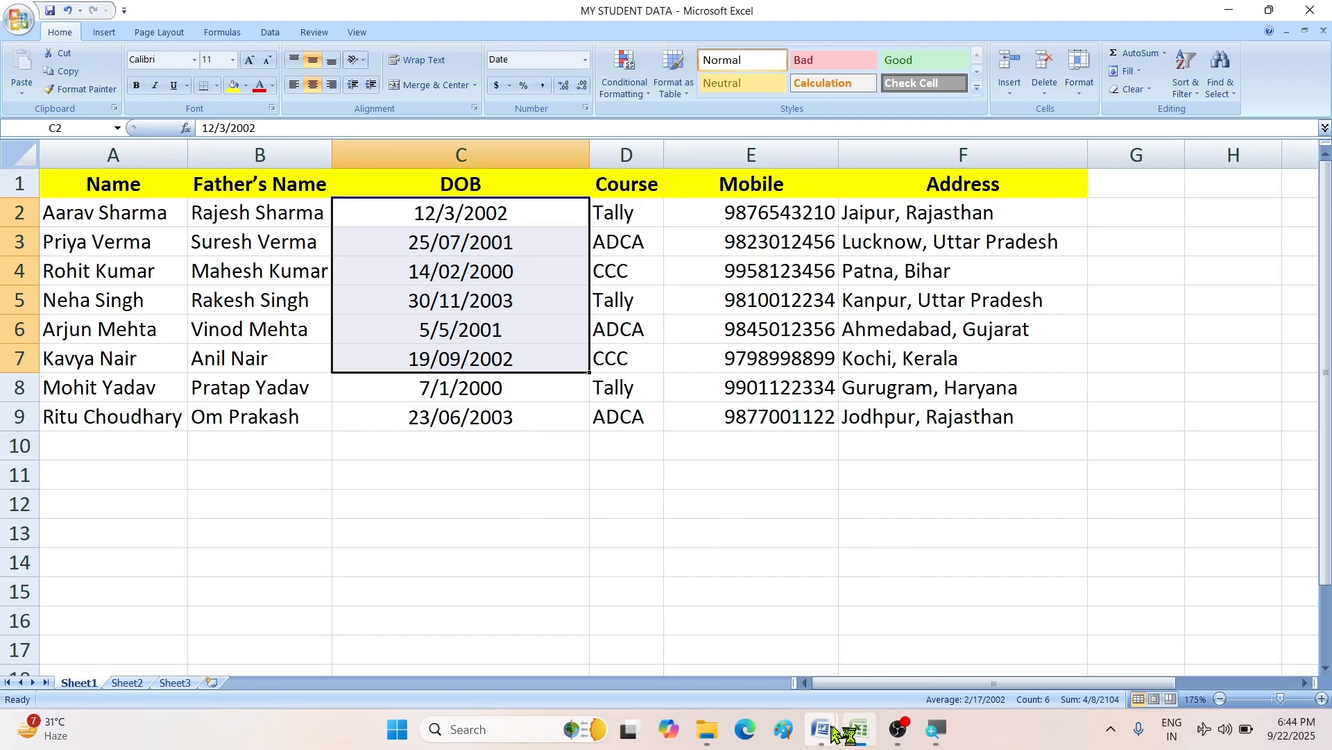
- Bring the merged Labels5 ID card document back to the front
mouse_move(832, 730)
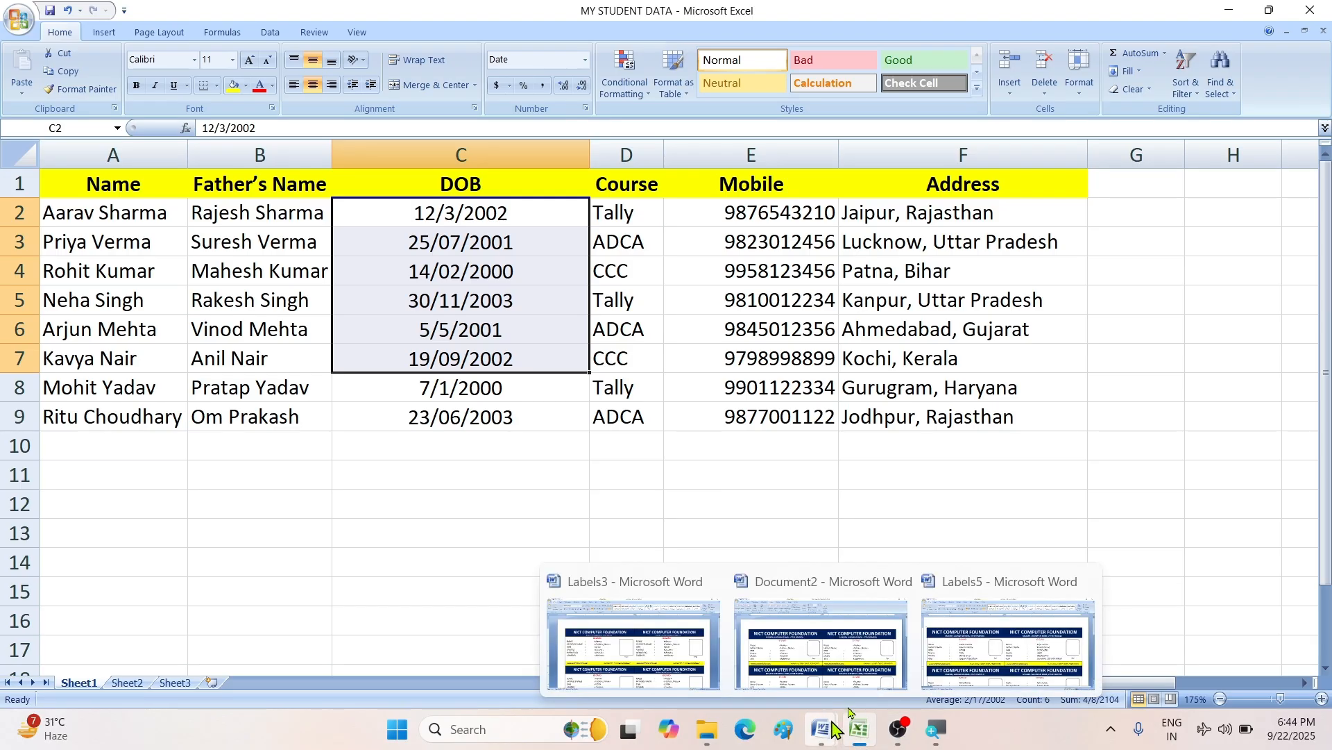
left_click(1018, 629)
scroll(930, 479, "down", 9)
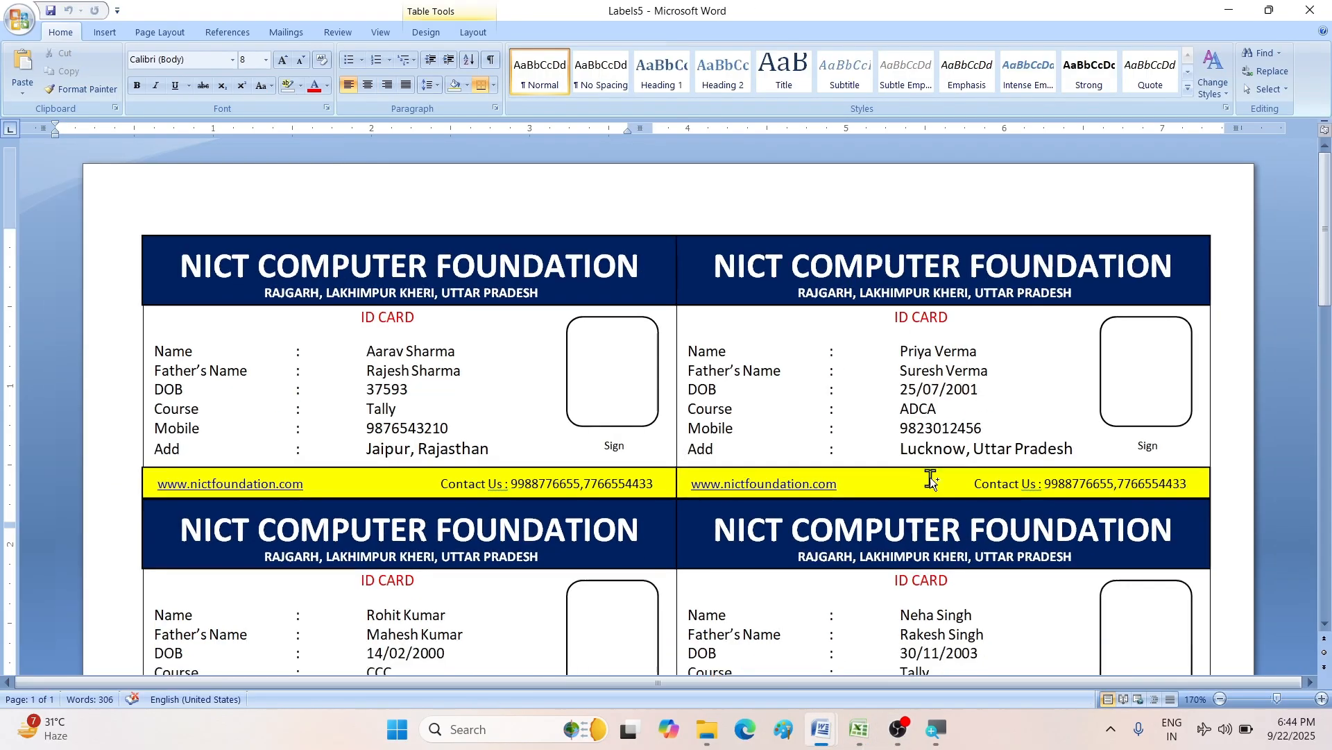